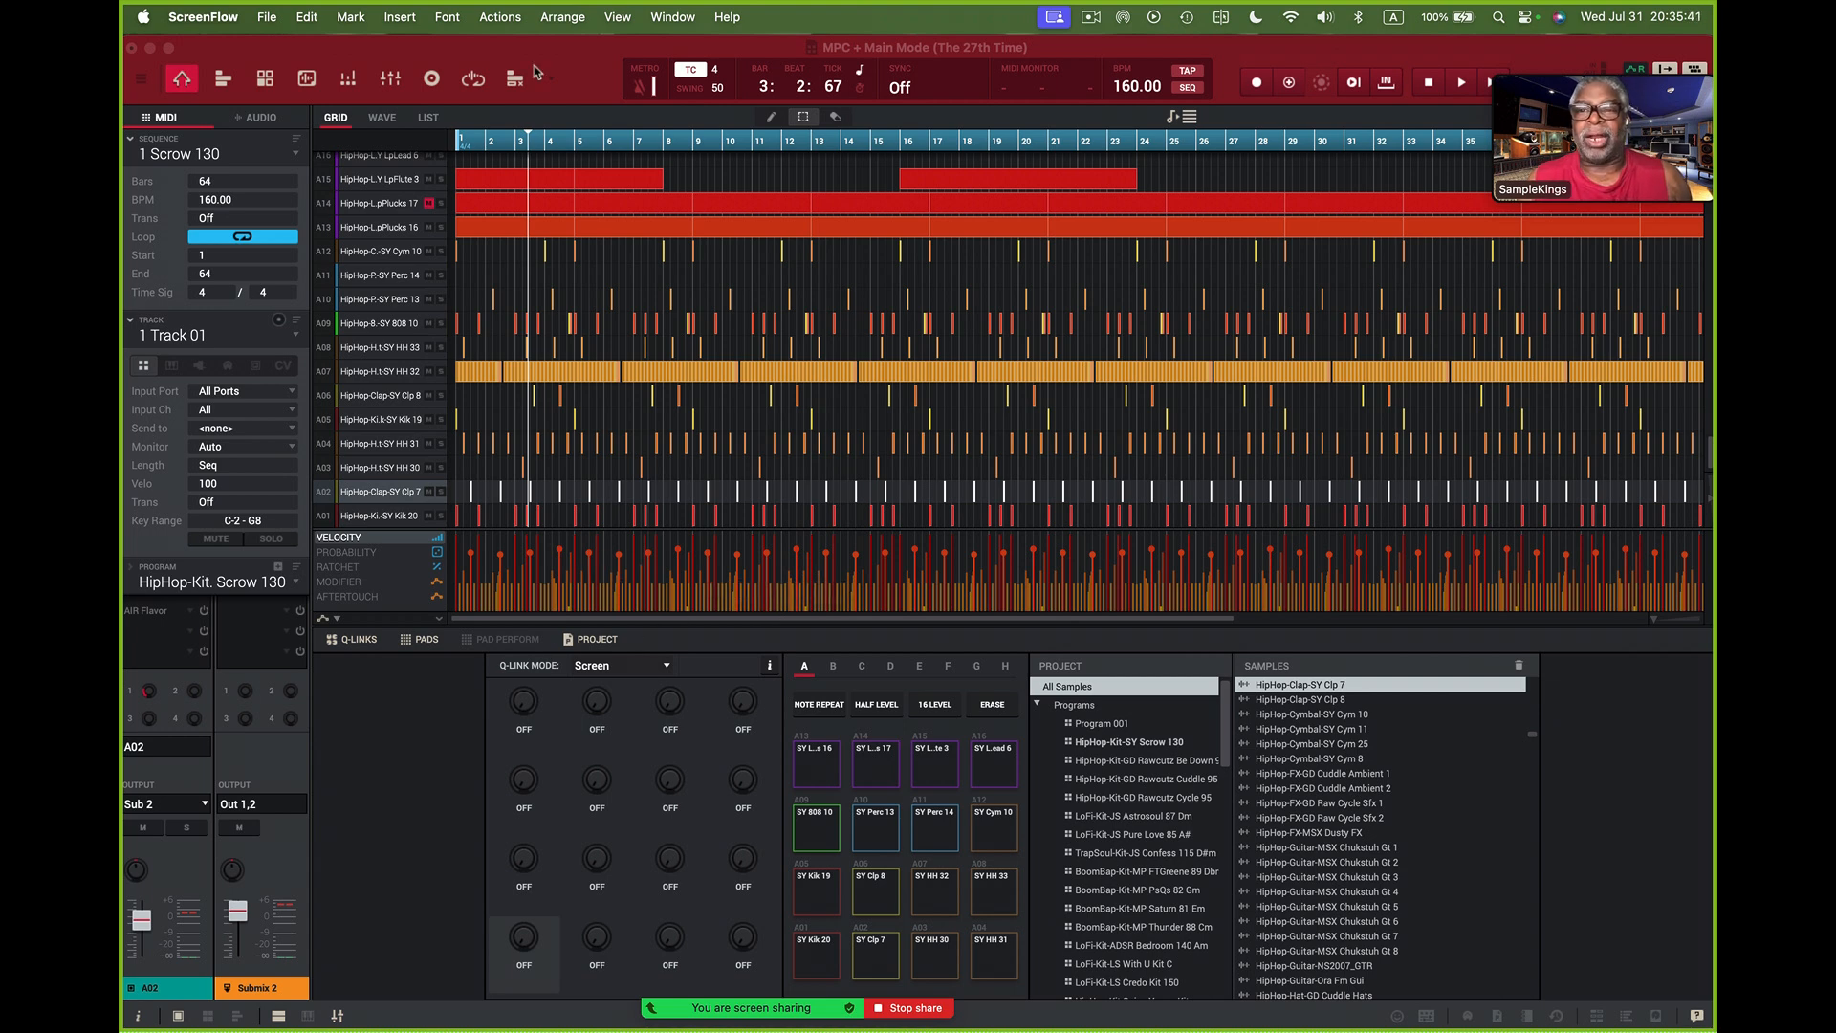
- Play part of the sequence, stop it, and audition the SY Clp 7 and SY HH 31 pads
click(580, 74)
key(space)
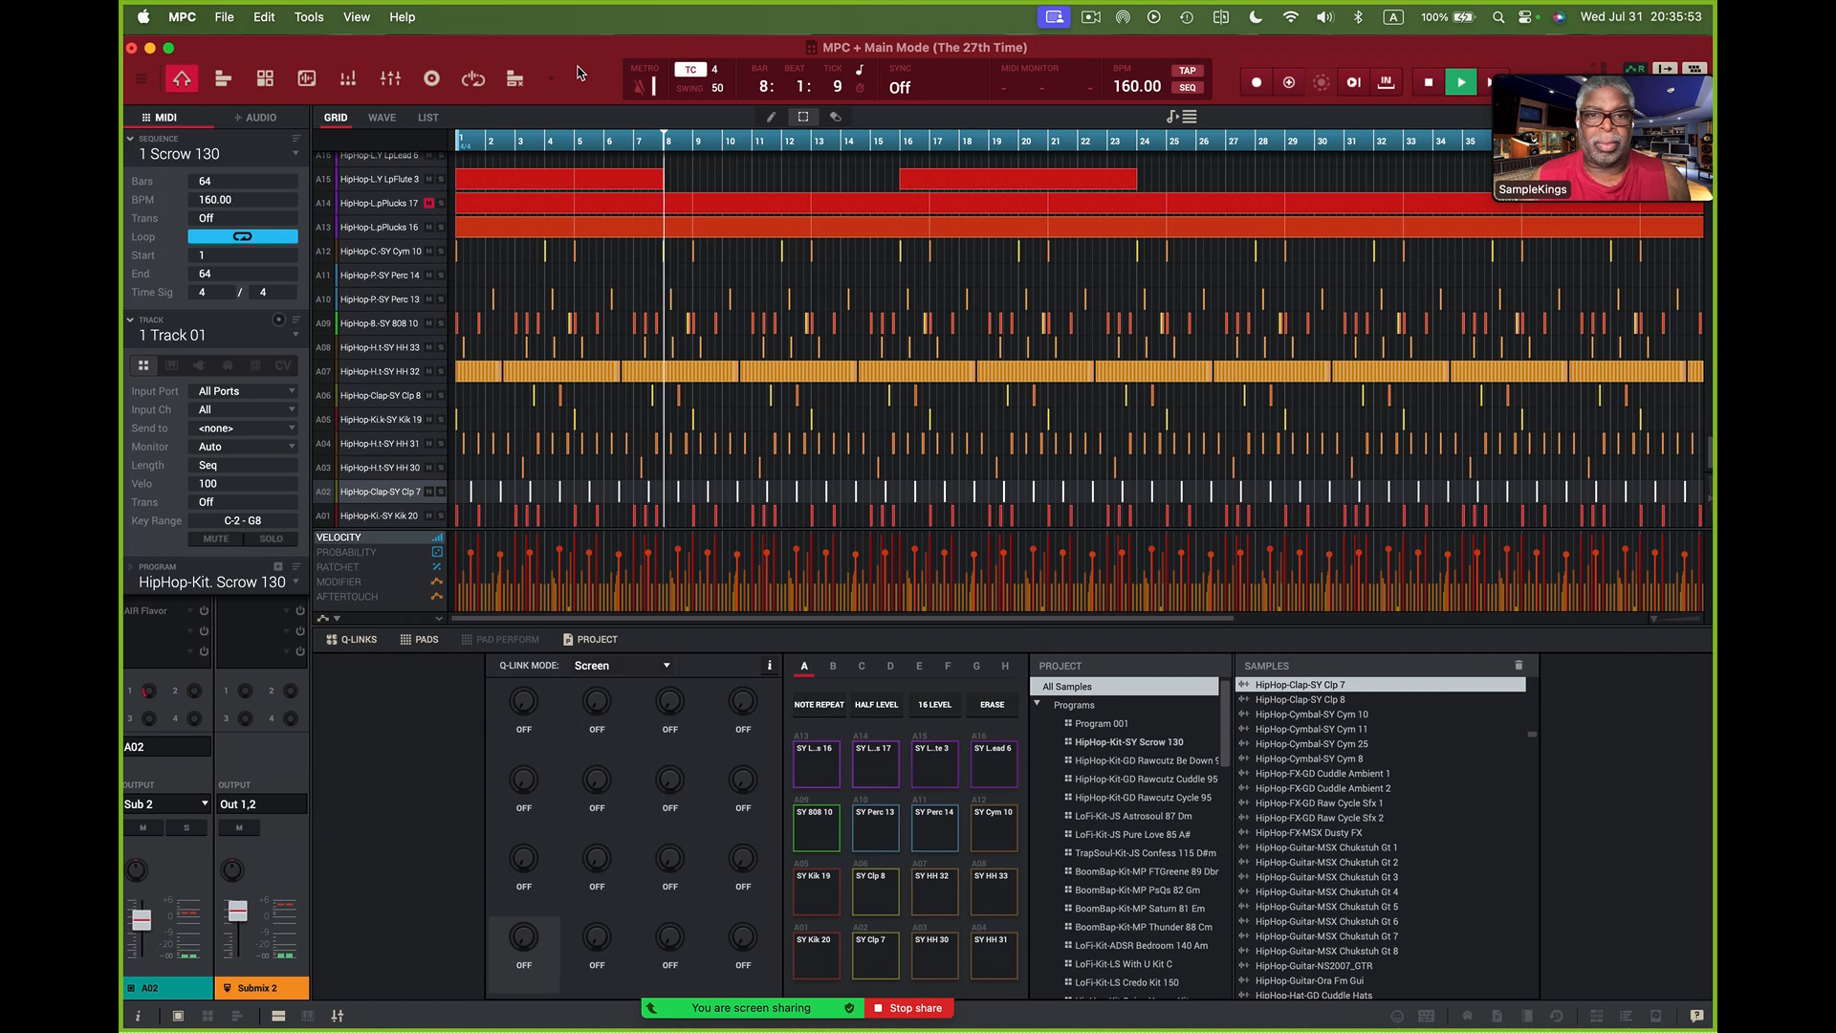
key(space)
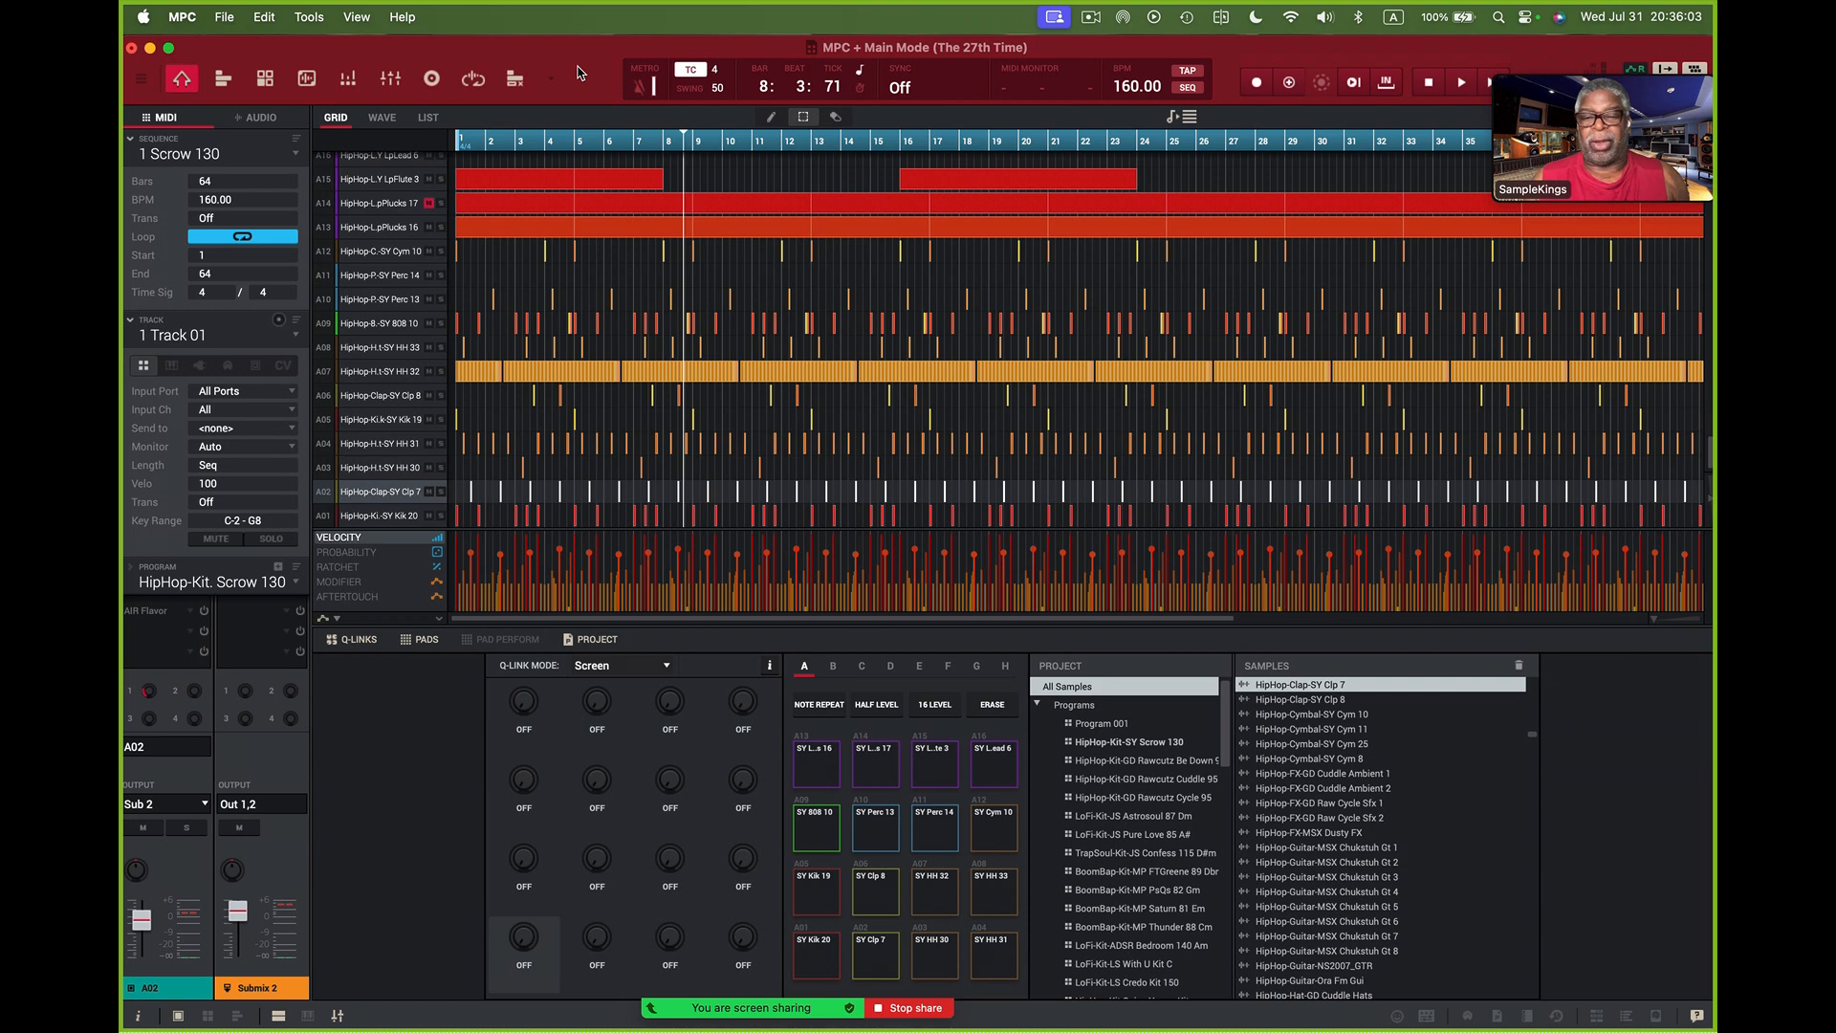
click(878, 965)
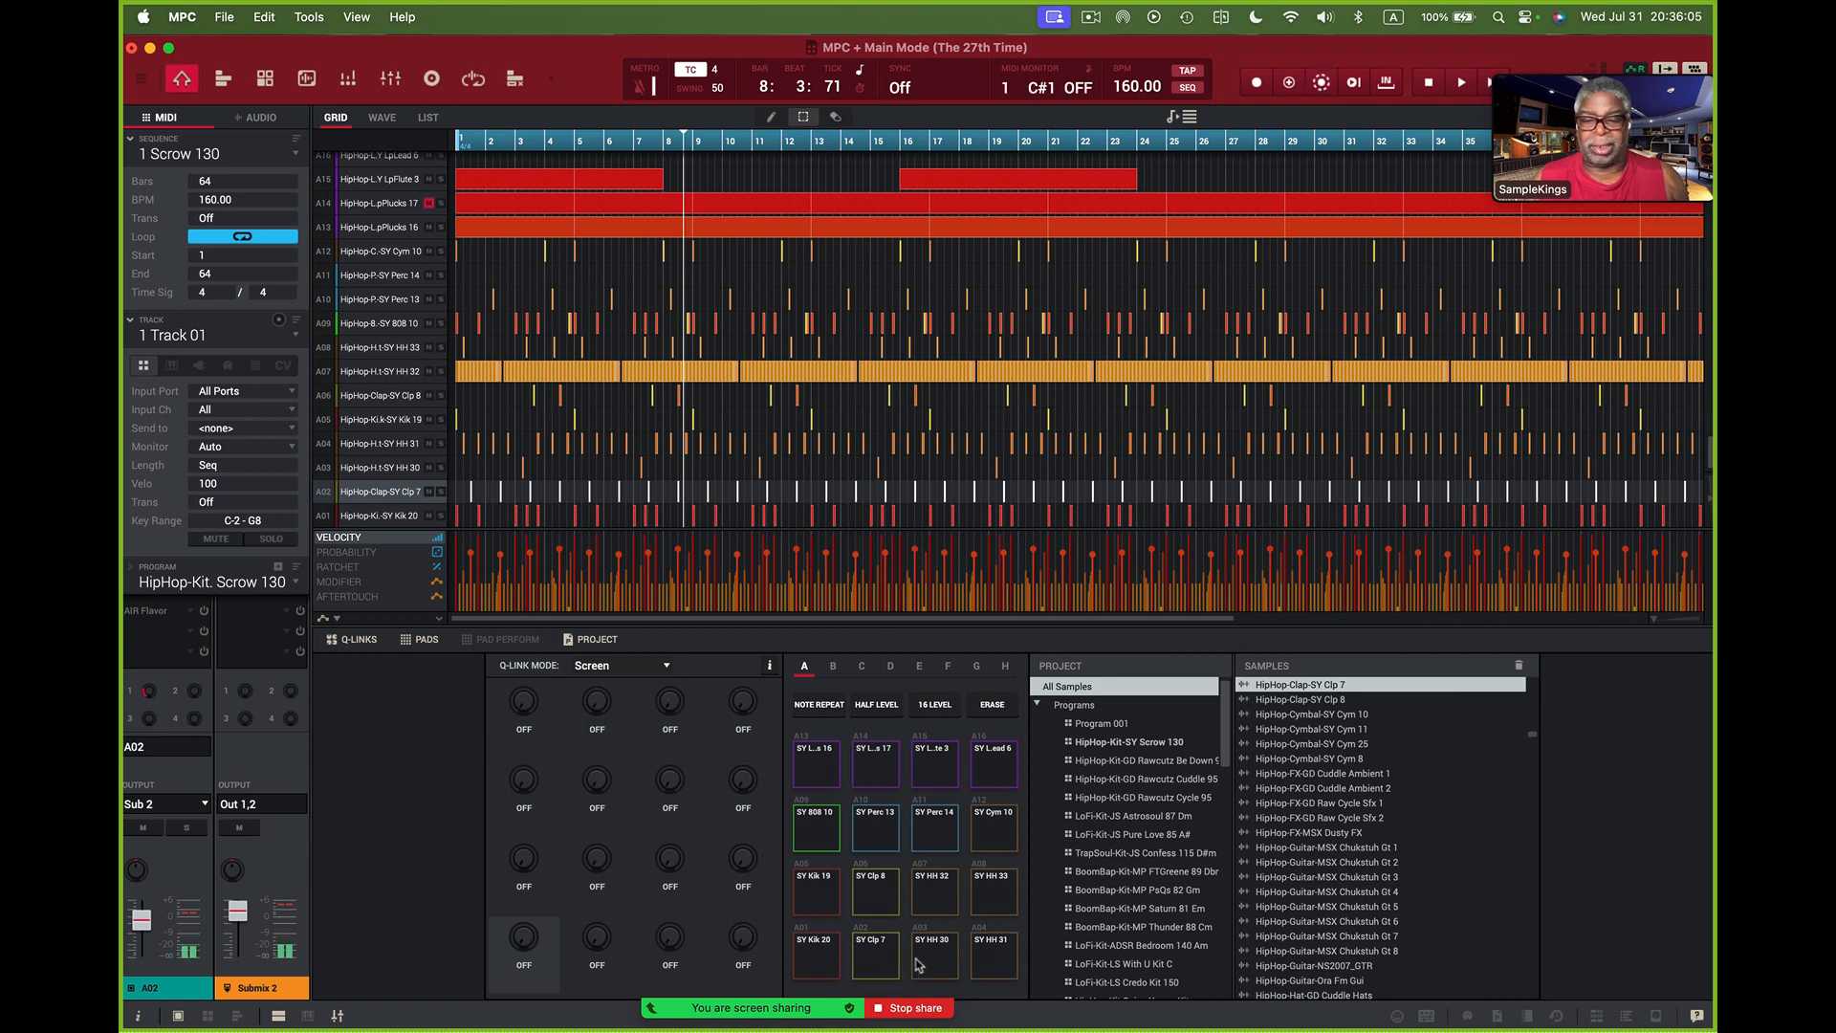
click(979, 964)
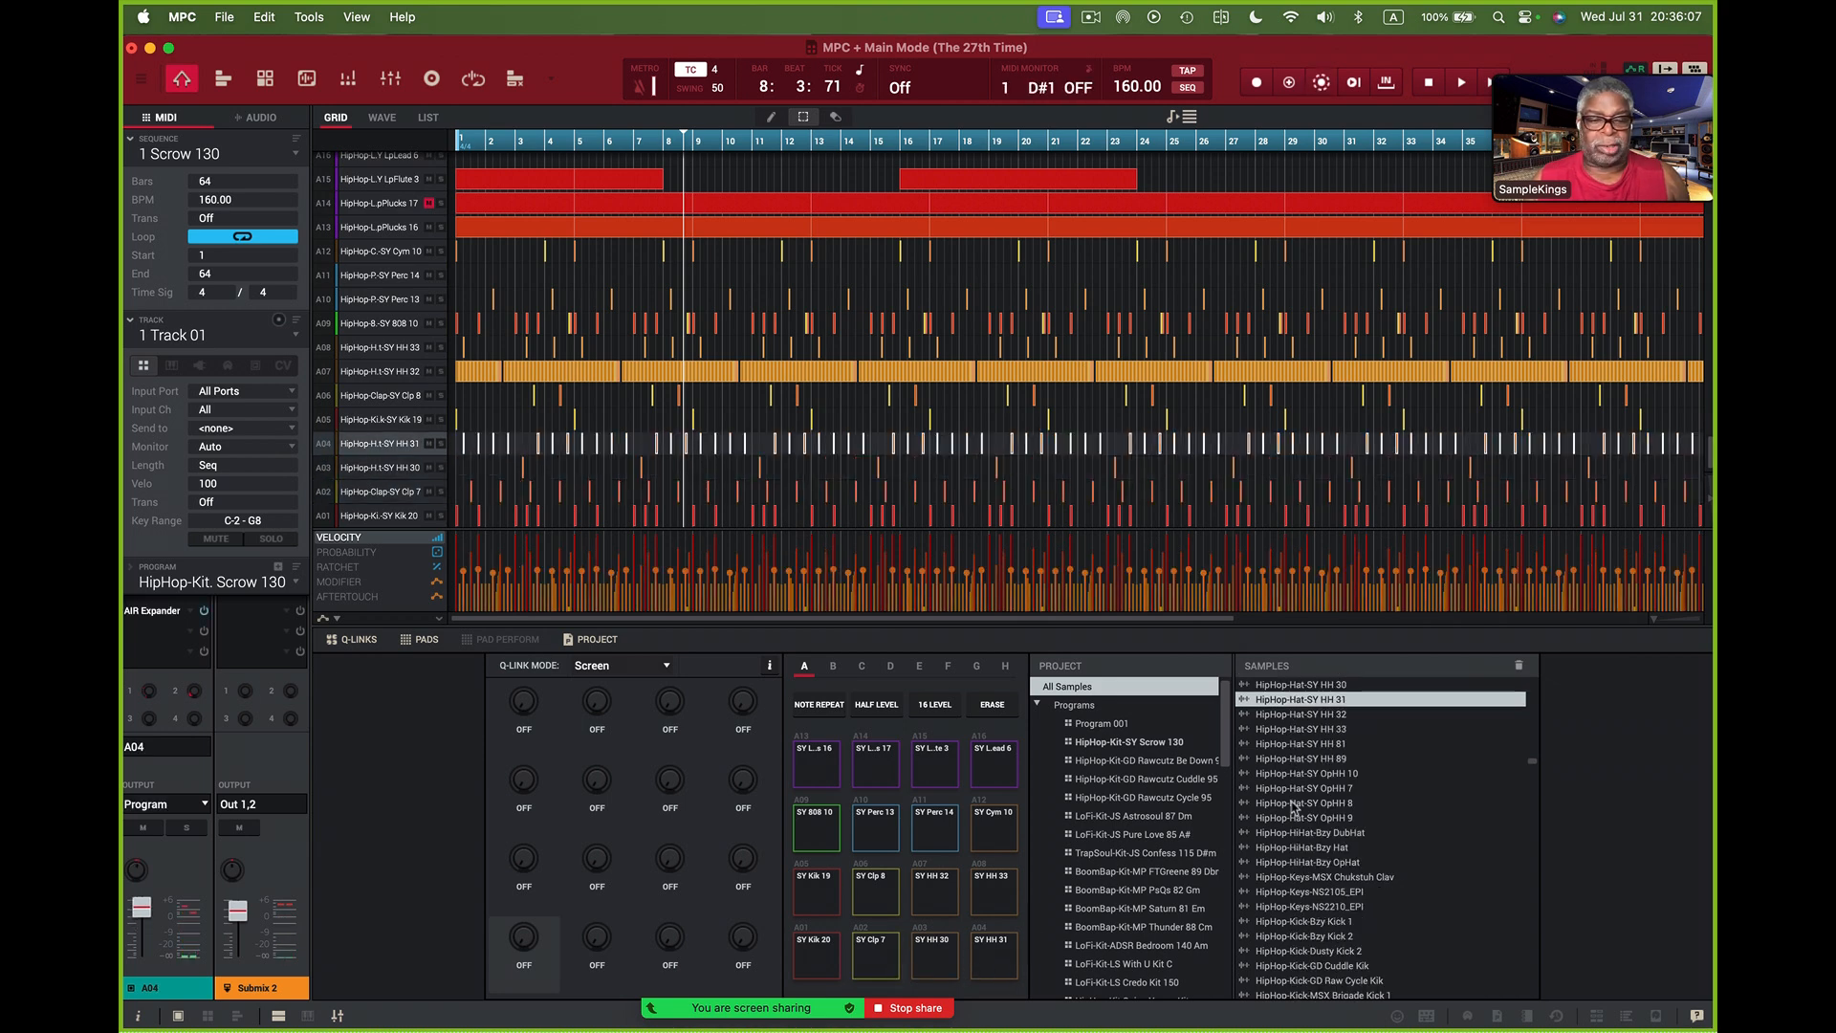
- Show the Pad Perform section, and briefly bring up the on-screen keyboard to try a low key before hiding it
click(507, 639)
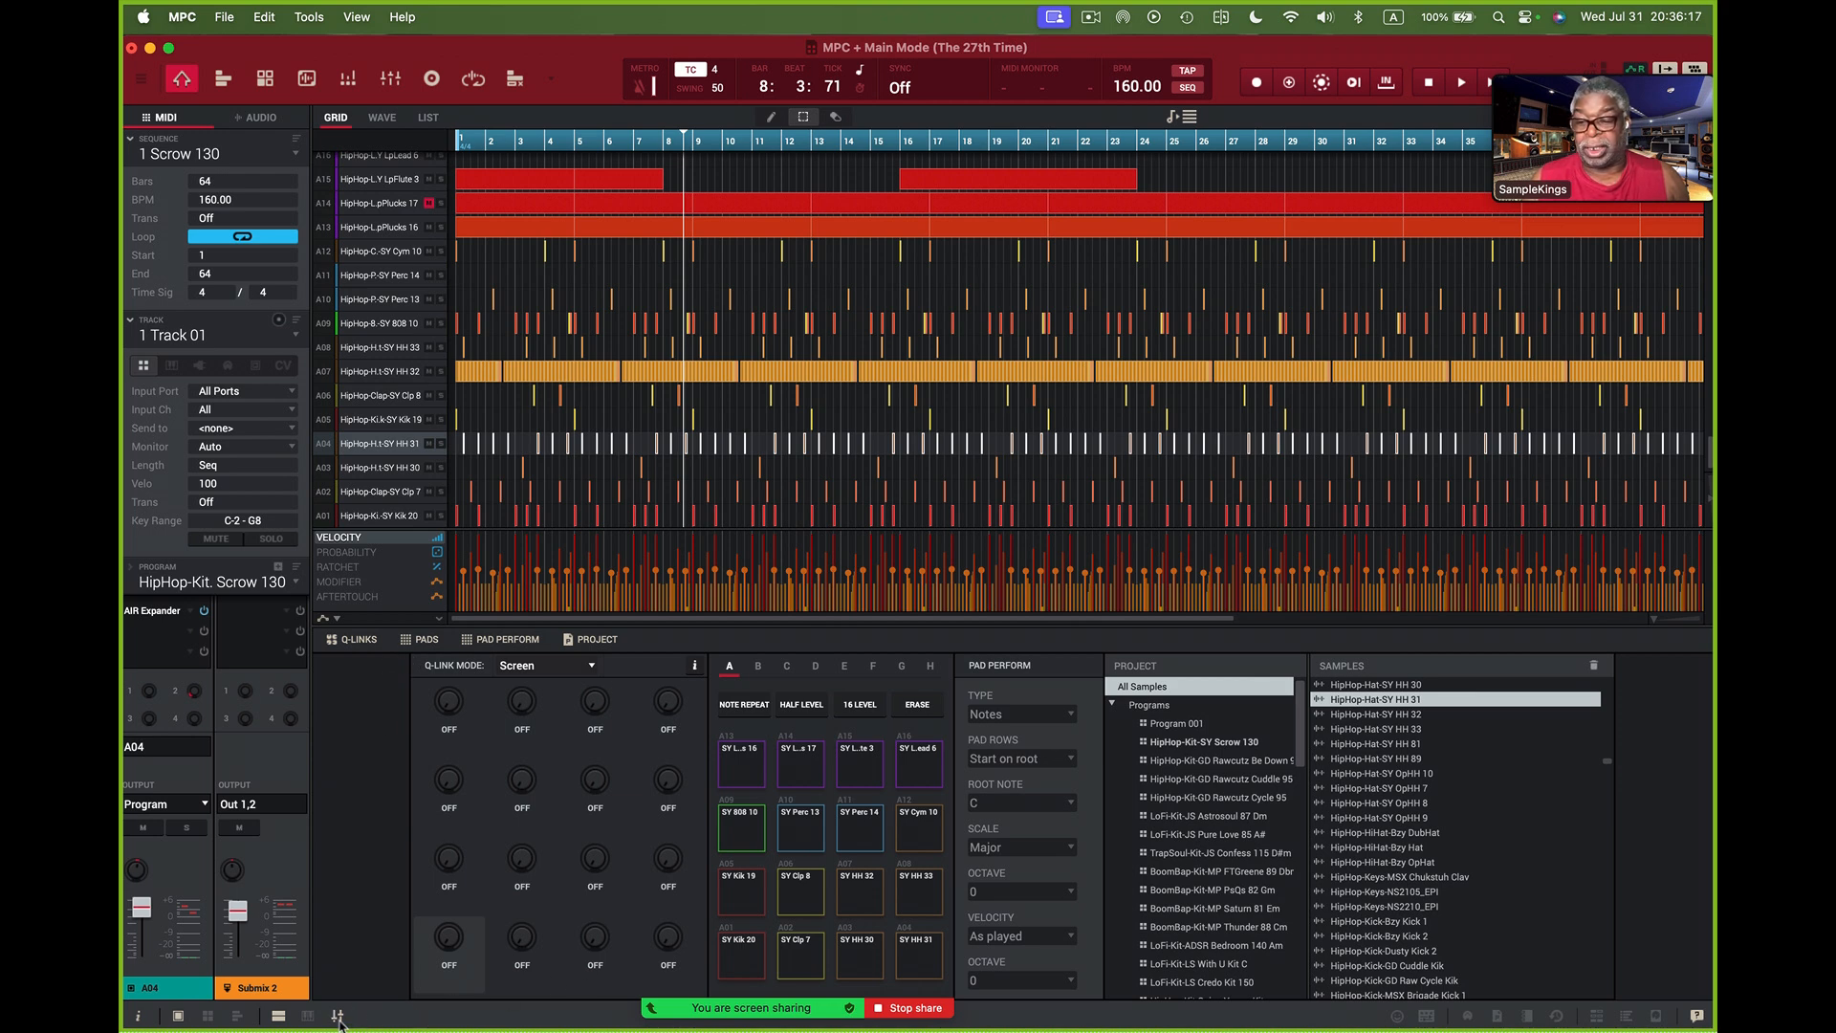
click(307, 1016)
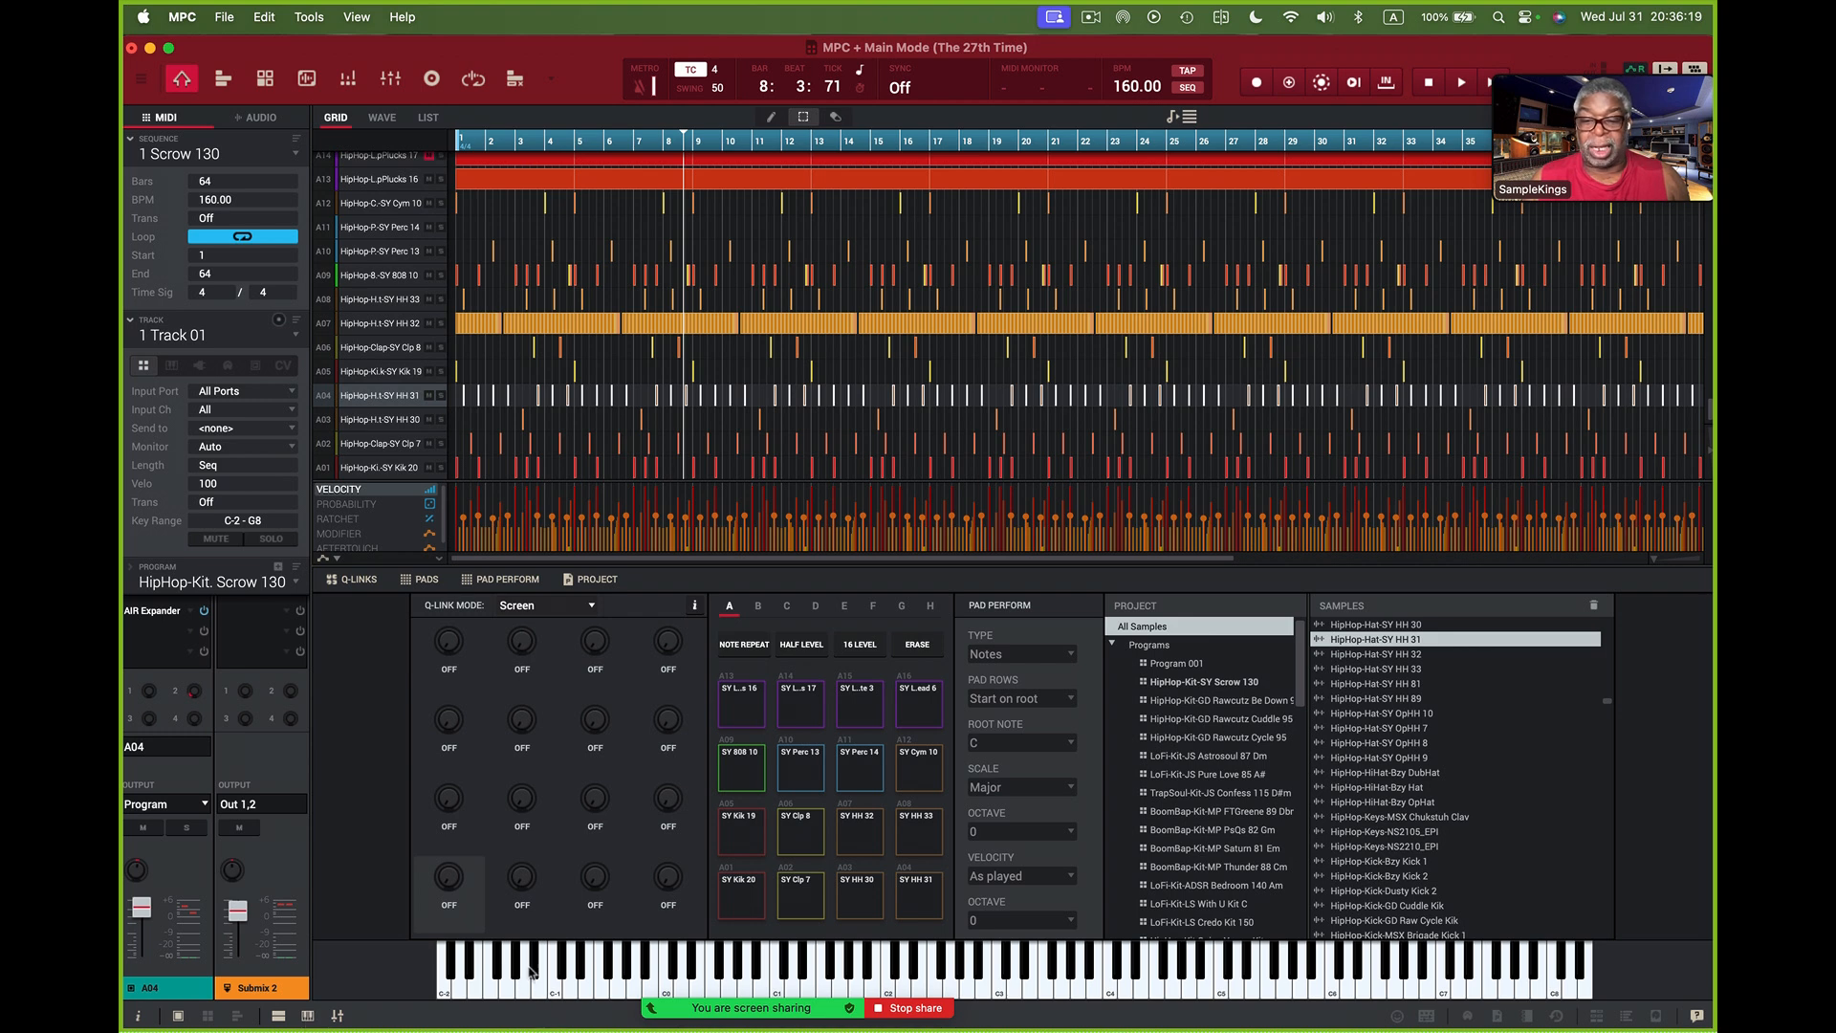
mouse_move(531, 972)
mouse_down()
mouse_move(697, 987)
mouse_move(517, 979)
mouse_up()
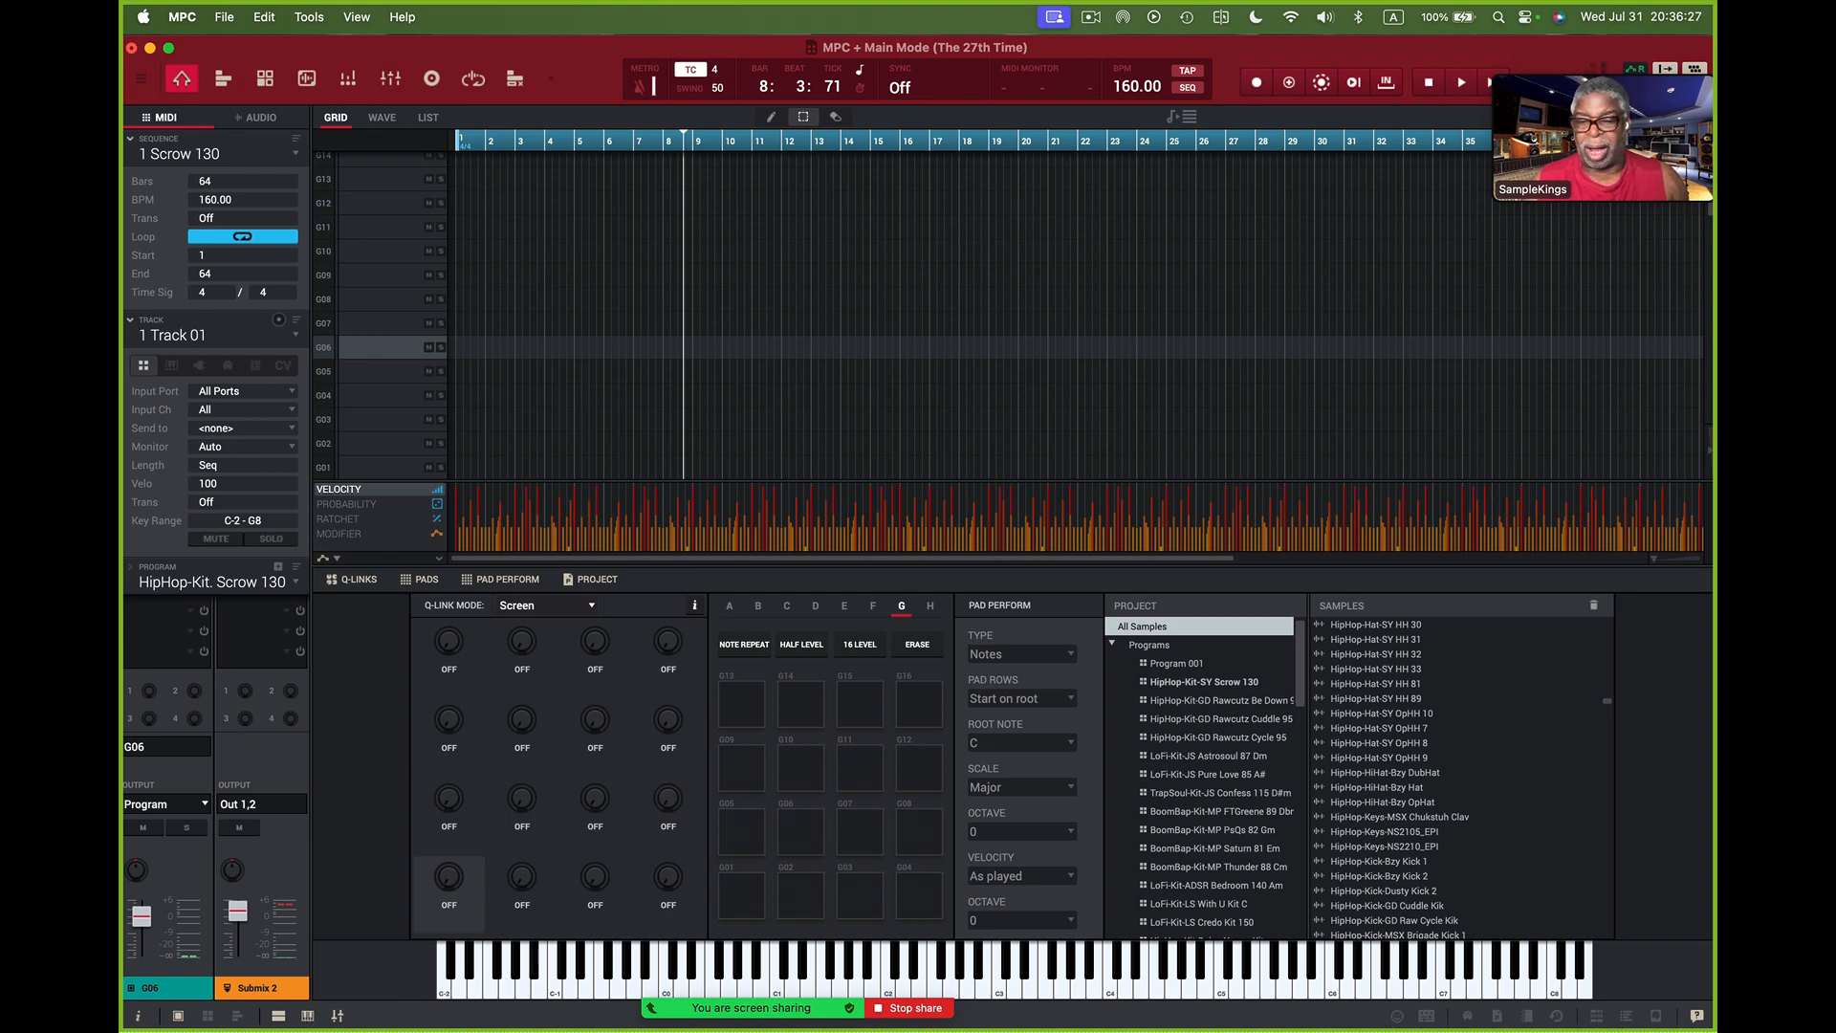
click(307, 1017)
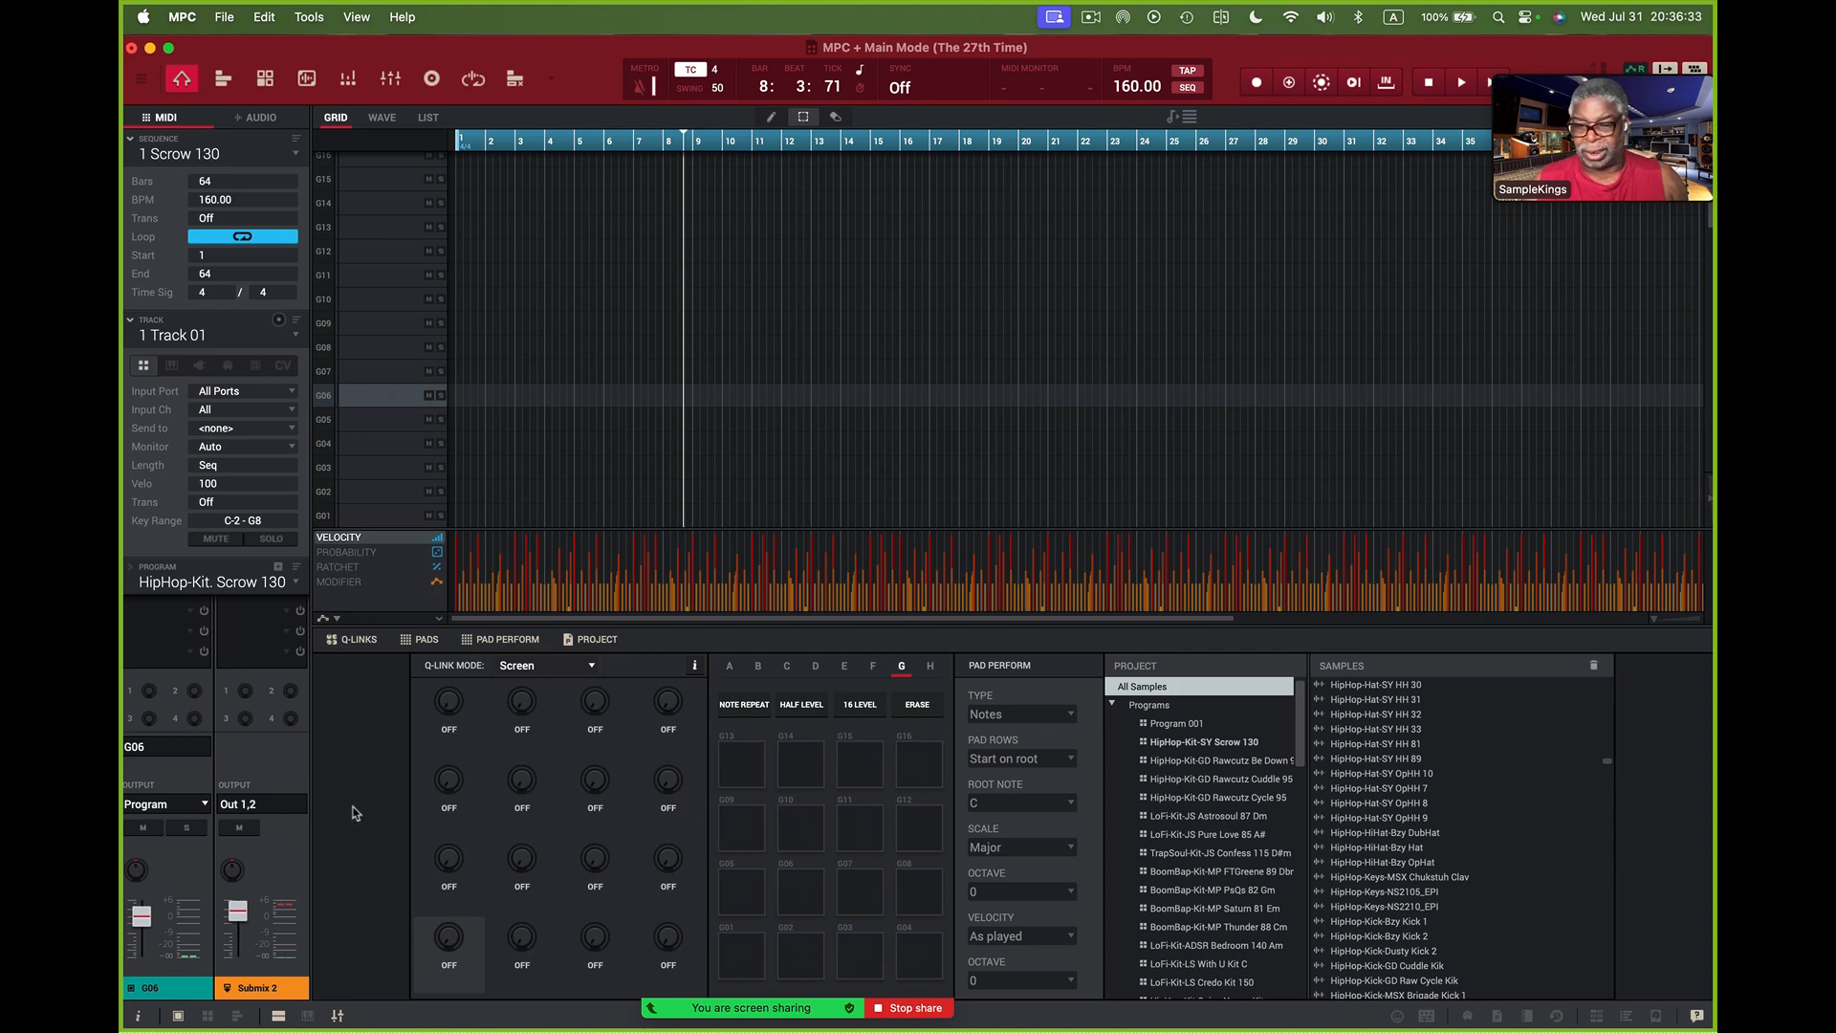
- Return to pad bank A and audition the SY Kik 20, SY Clp 7 and SY HH 30 pads
click(731, 667)
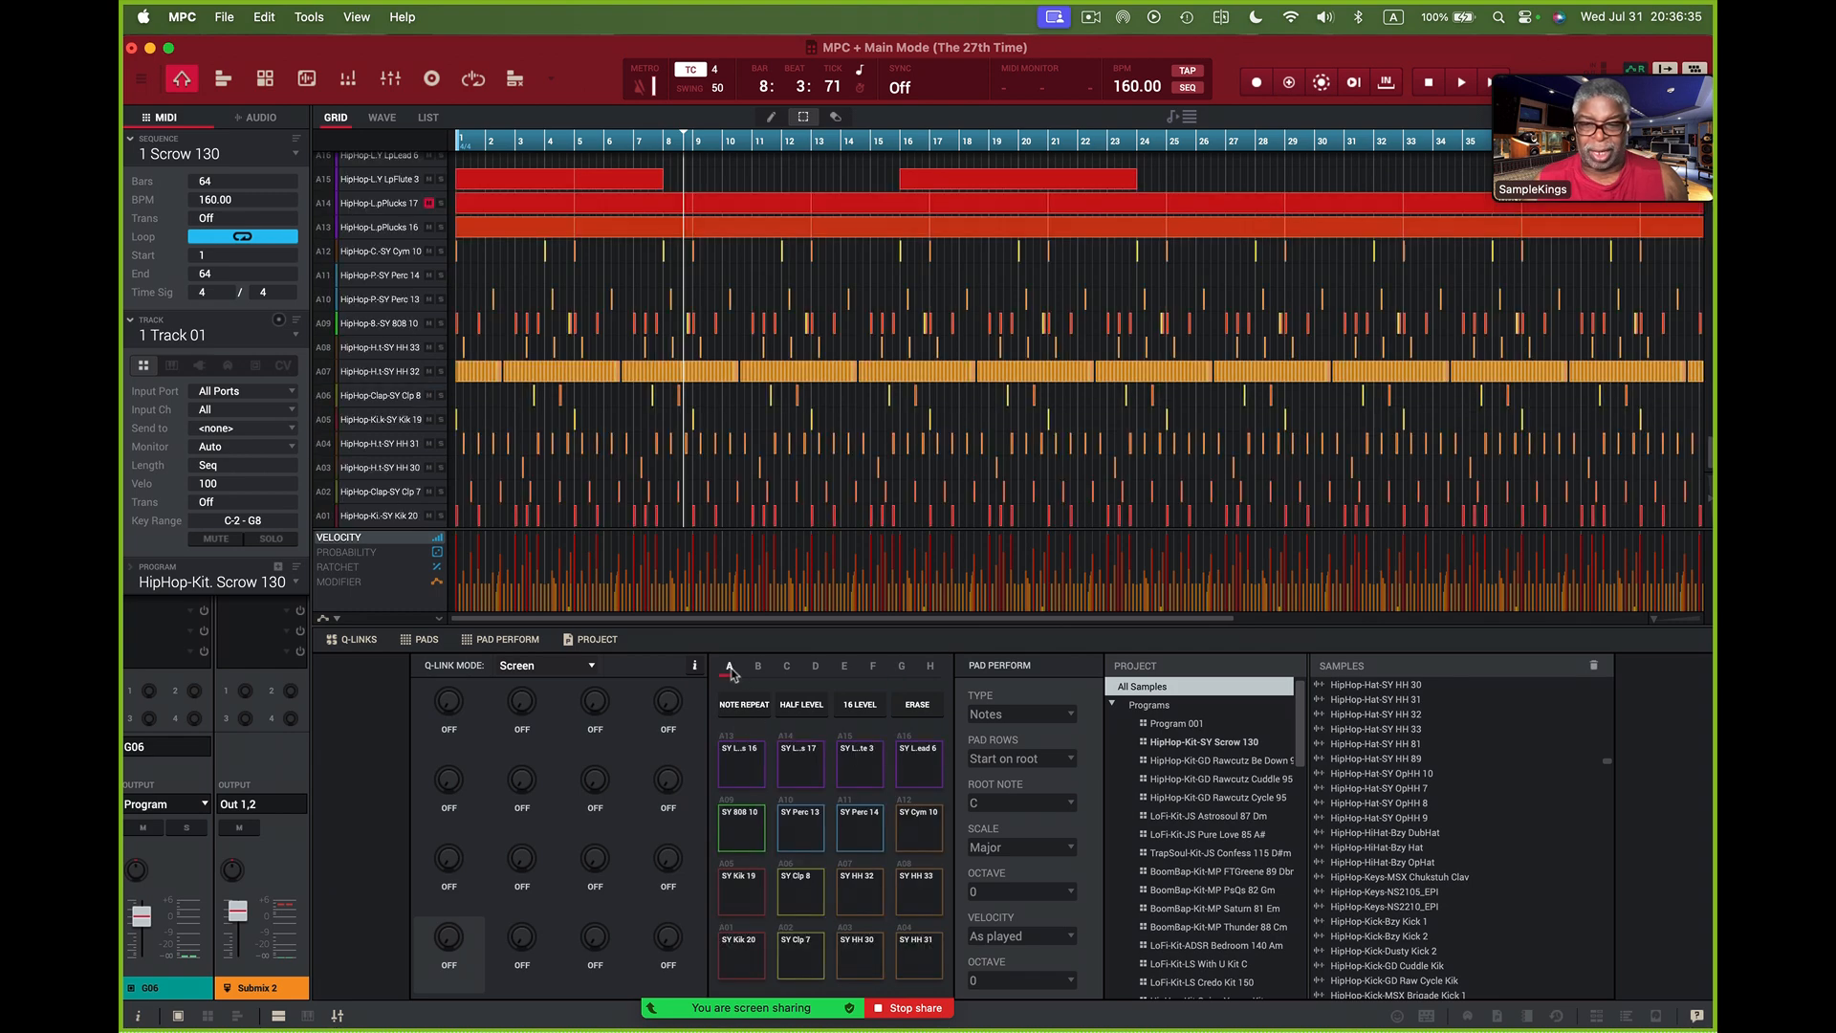
click(746, 949)
click(800, 953)
click(847, 962)
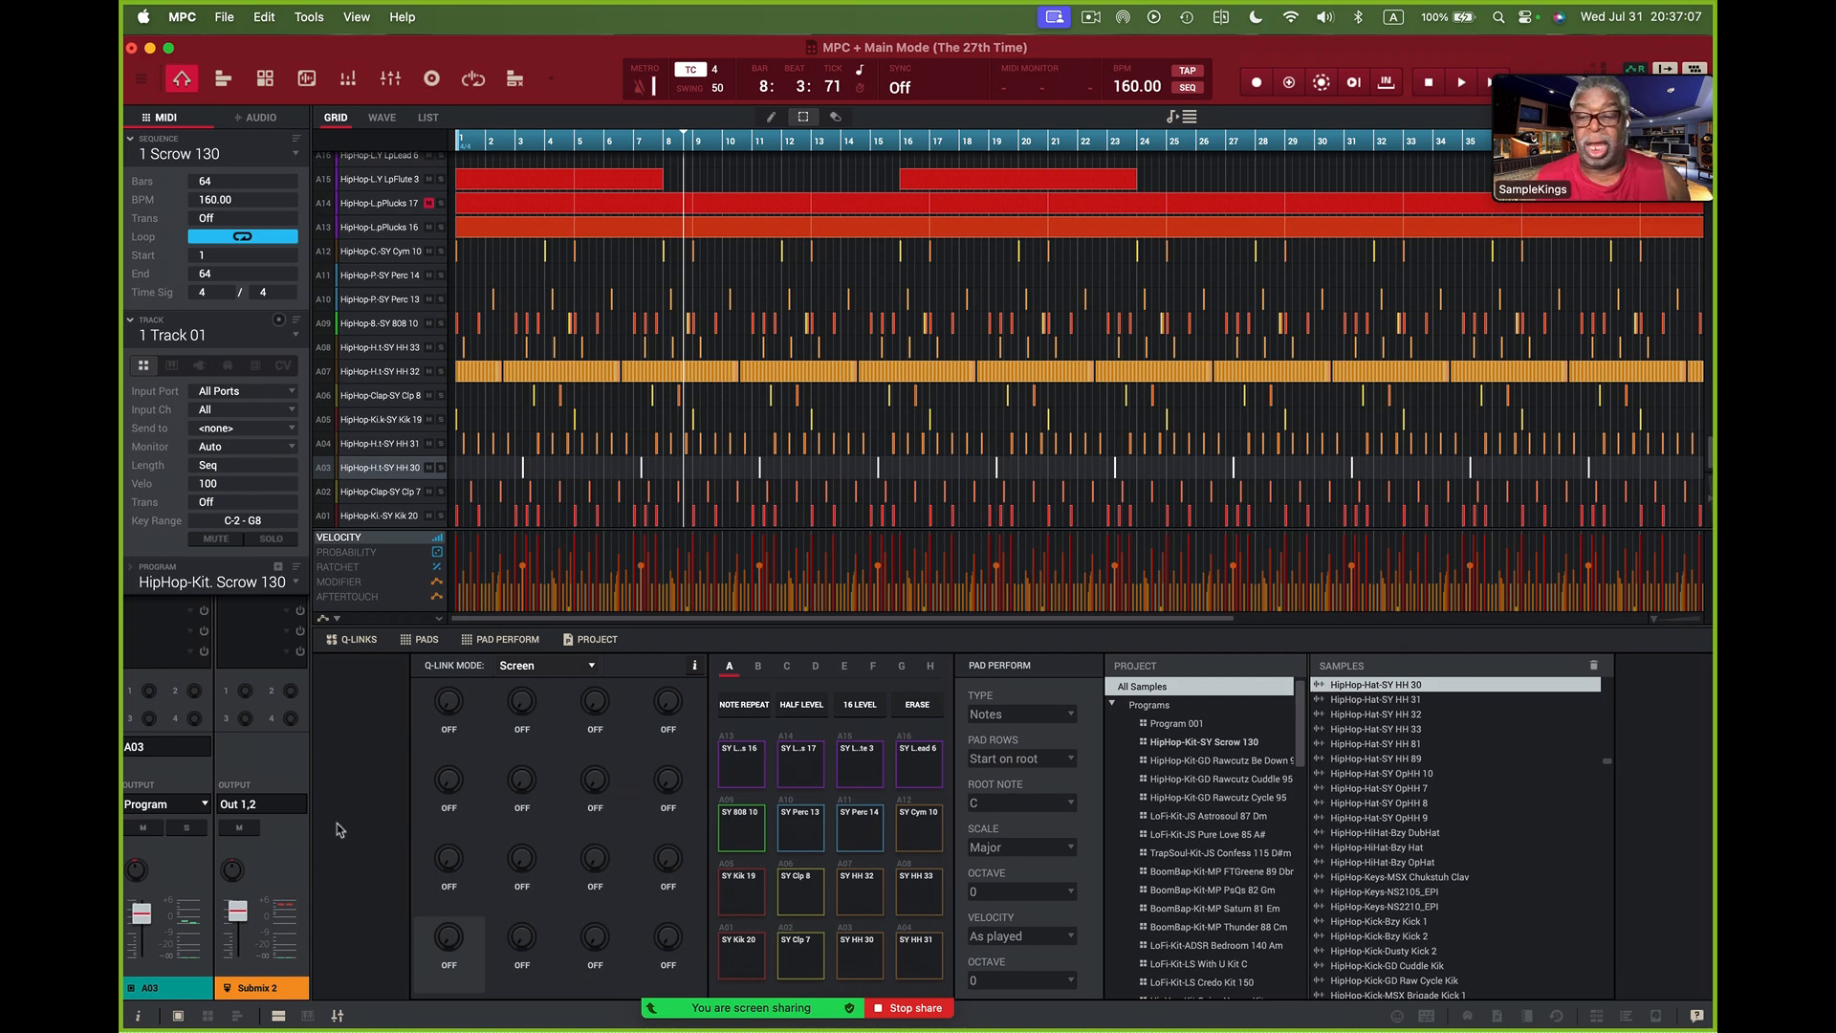
- Open the mixer with only the pad mixer shown and start playback
click(339, 1018)
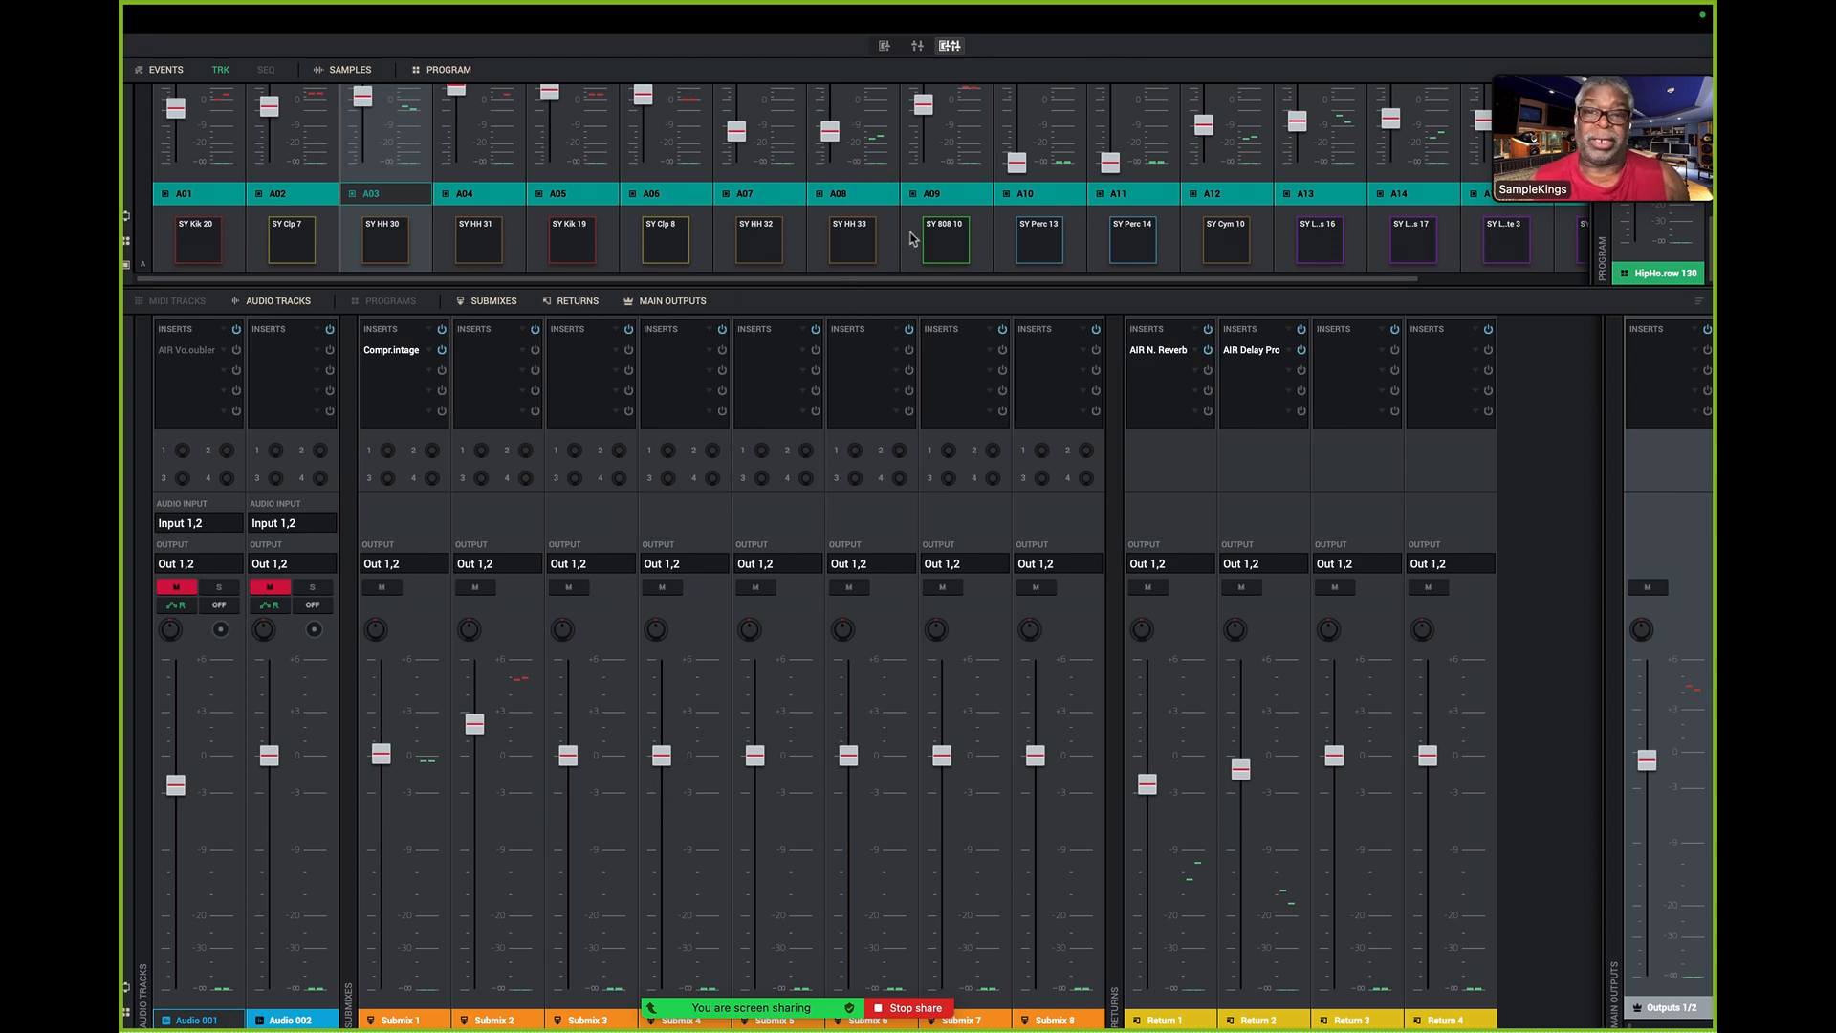
click(886, 47)
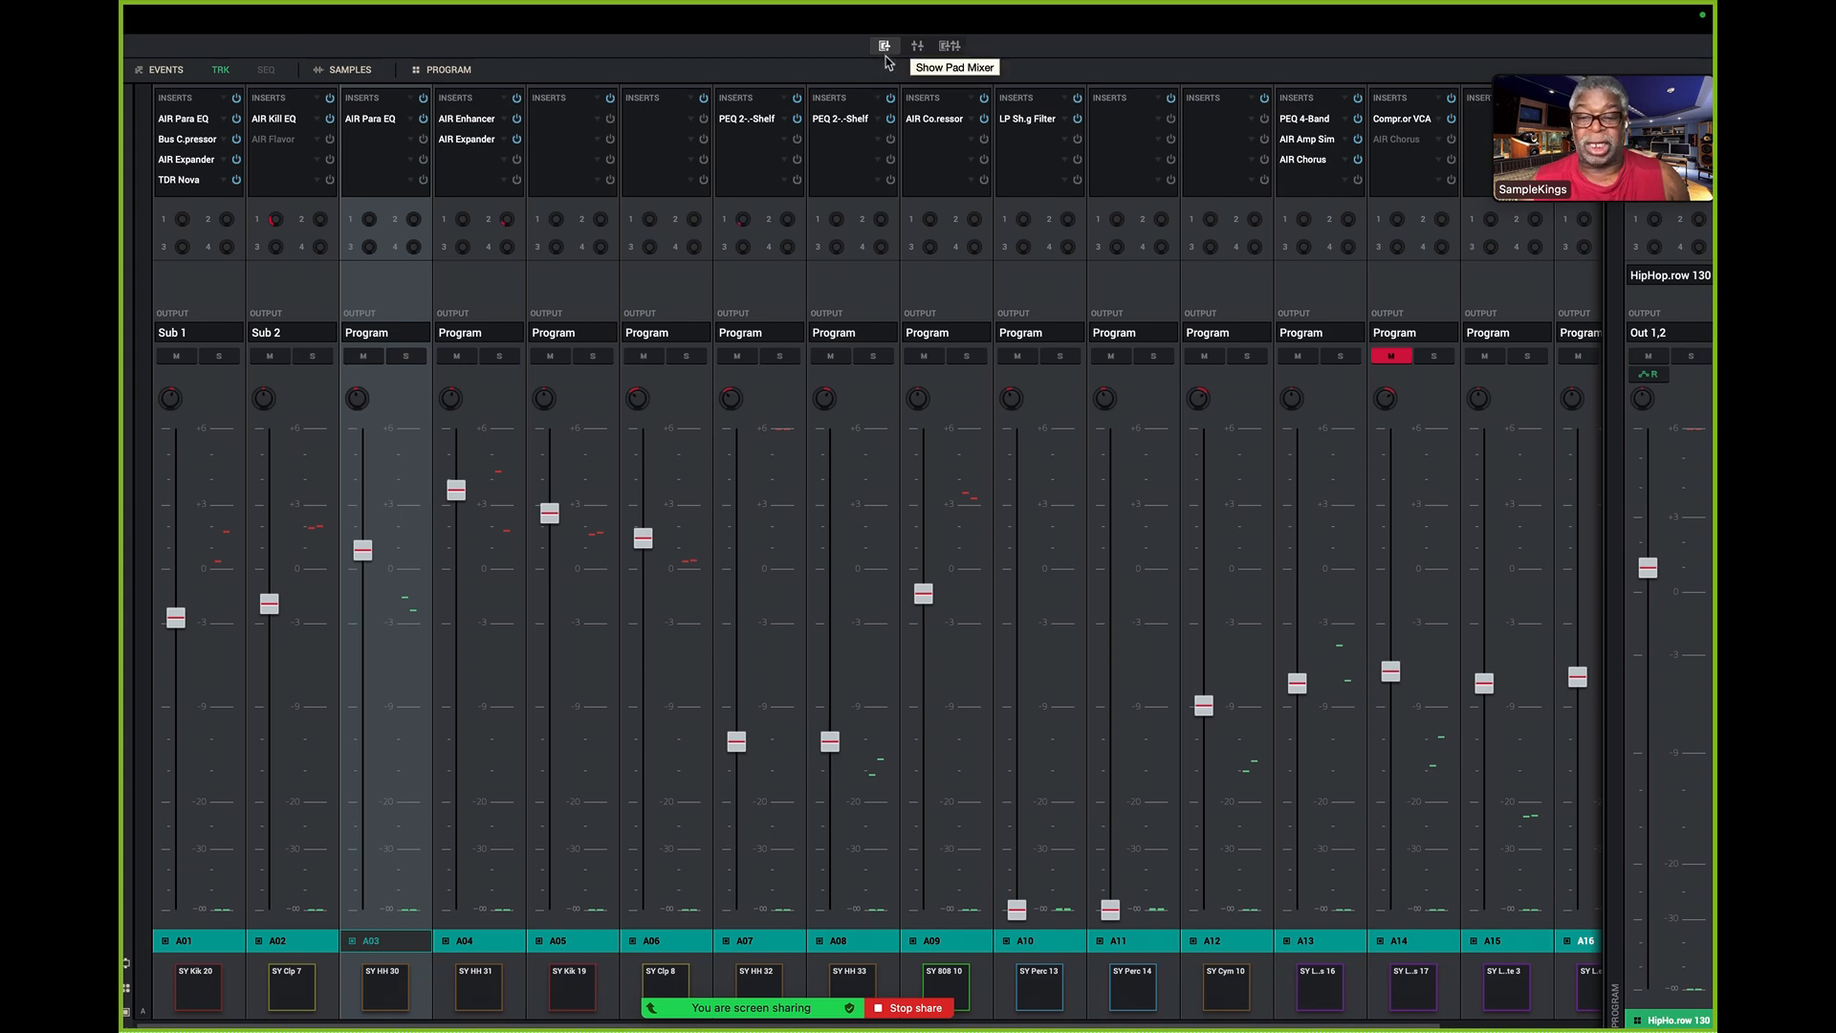
key(space)
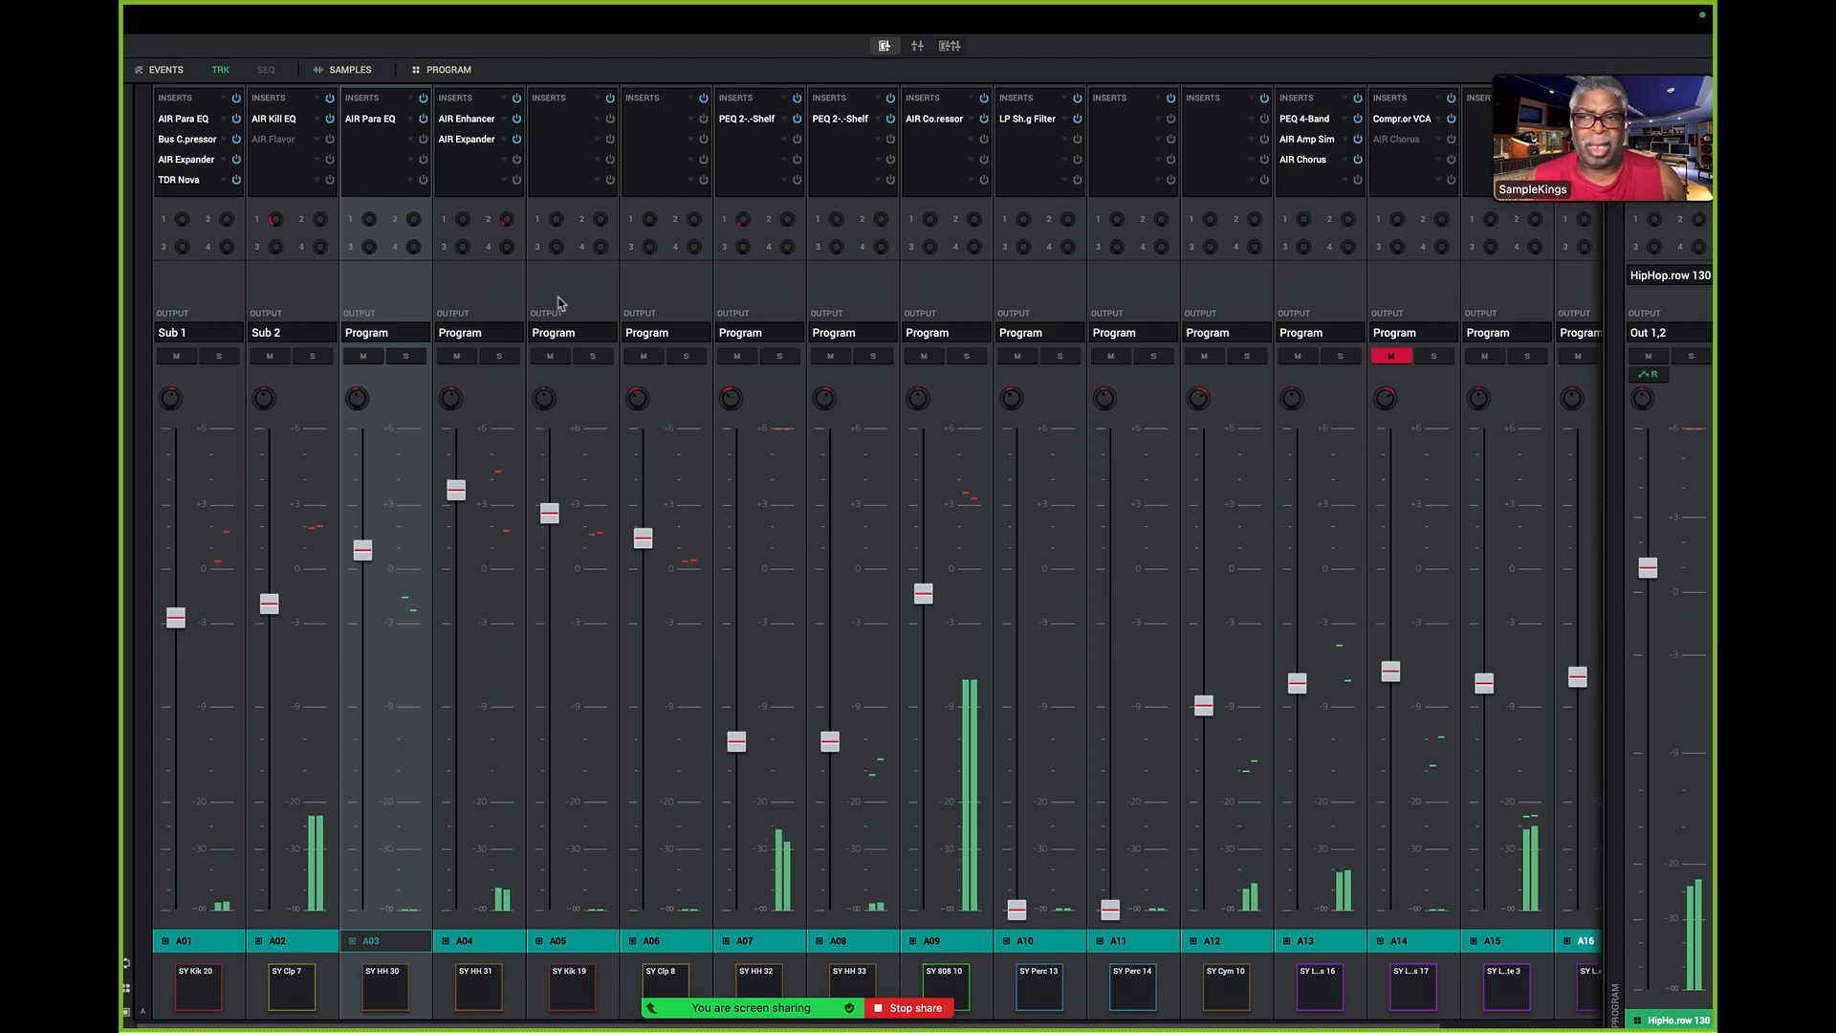
- Solo pads A01 through A07 one after another in the pad mixer during playback
click(222, 356)
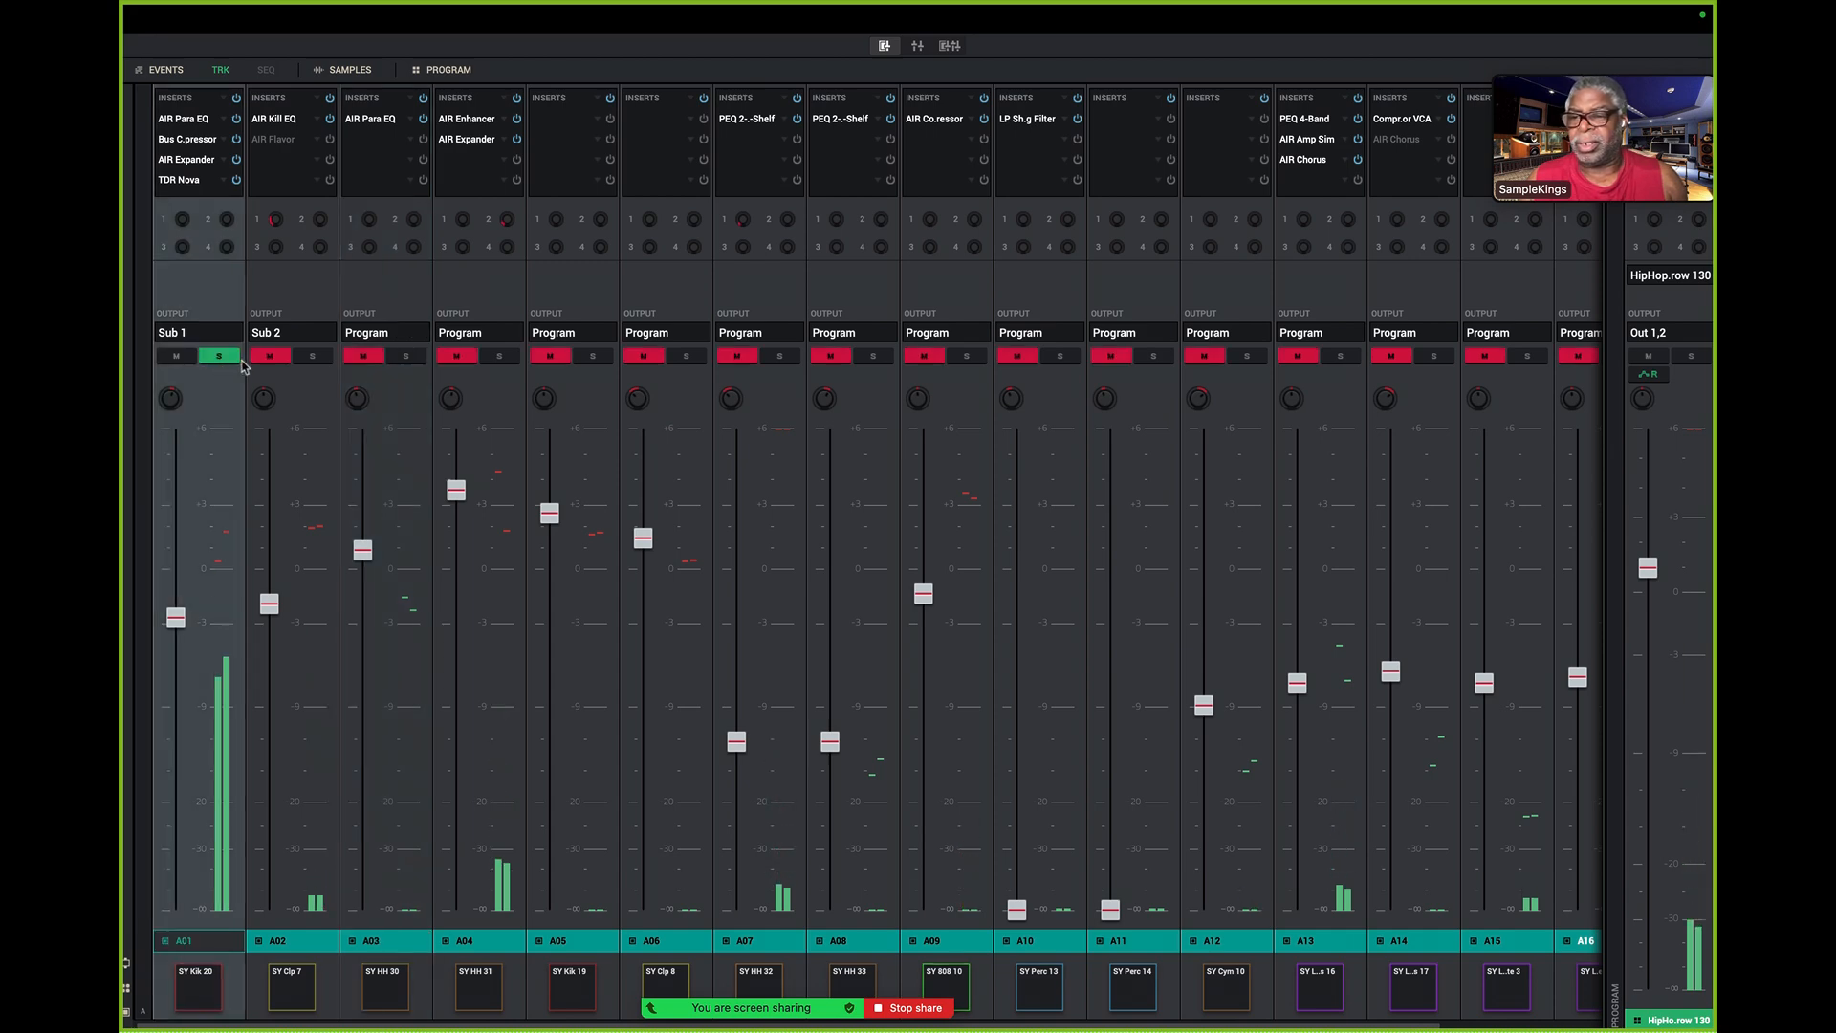
click(313, 357)
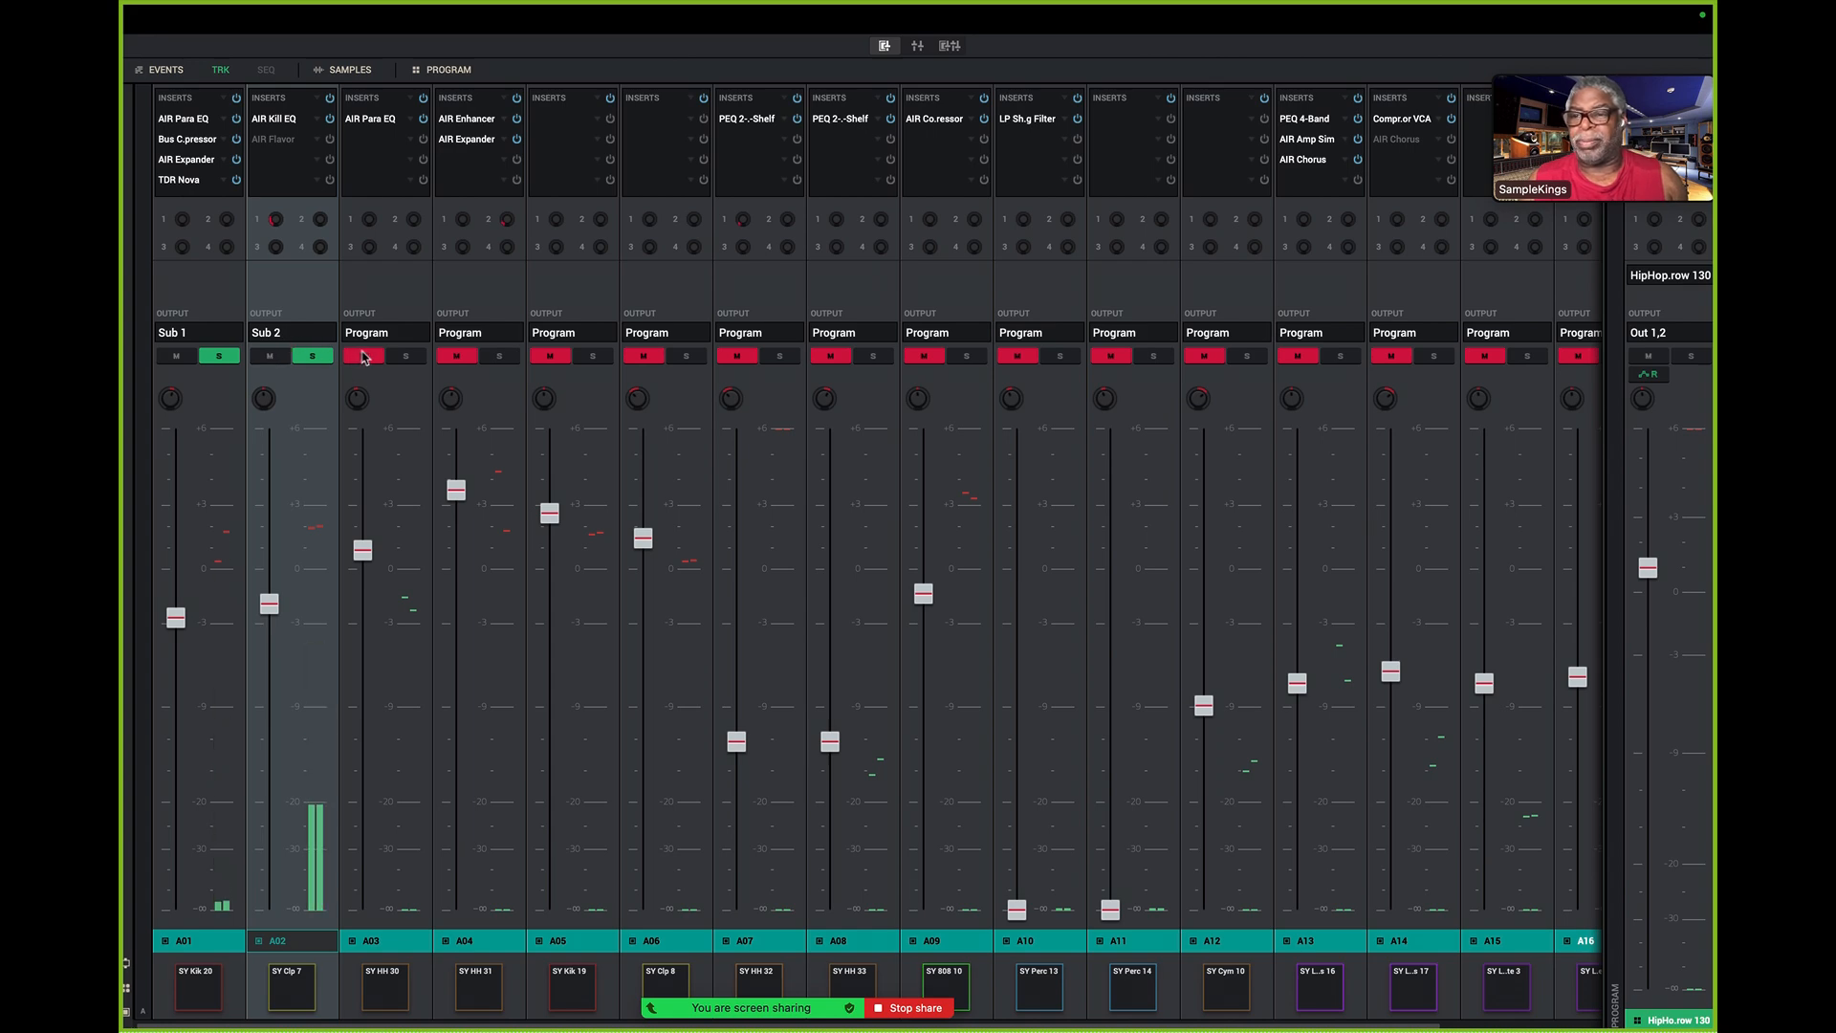
click(406, 358)
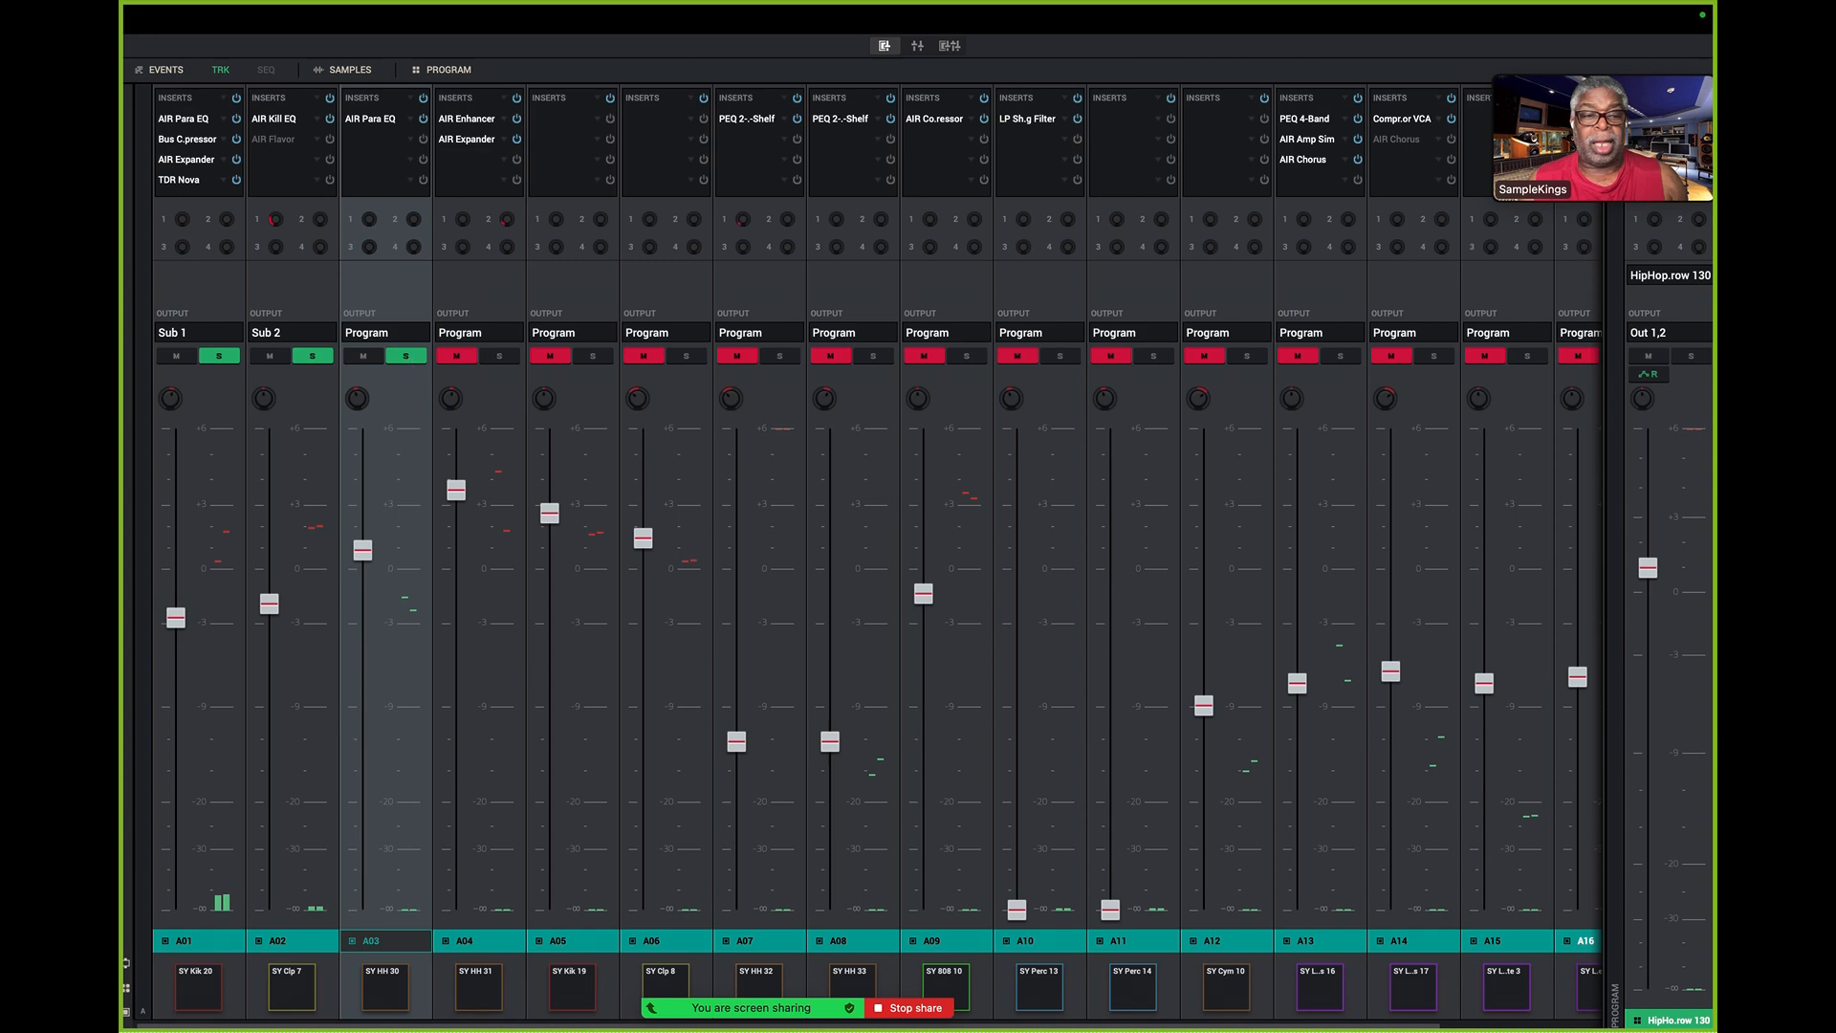
mouse_move(1670, 561)
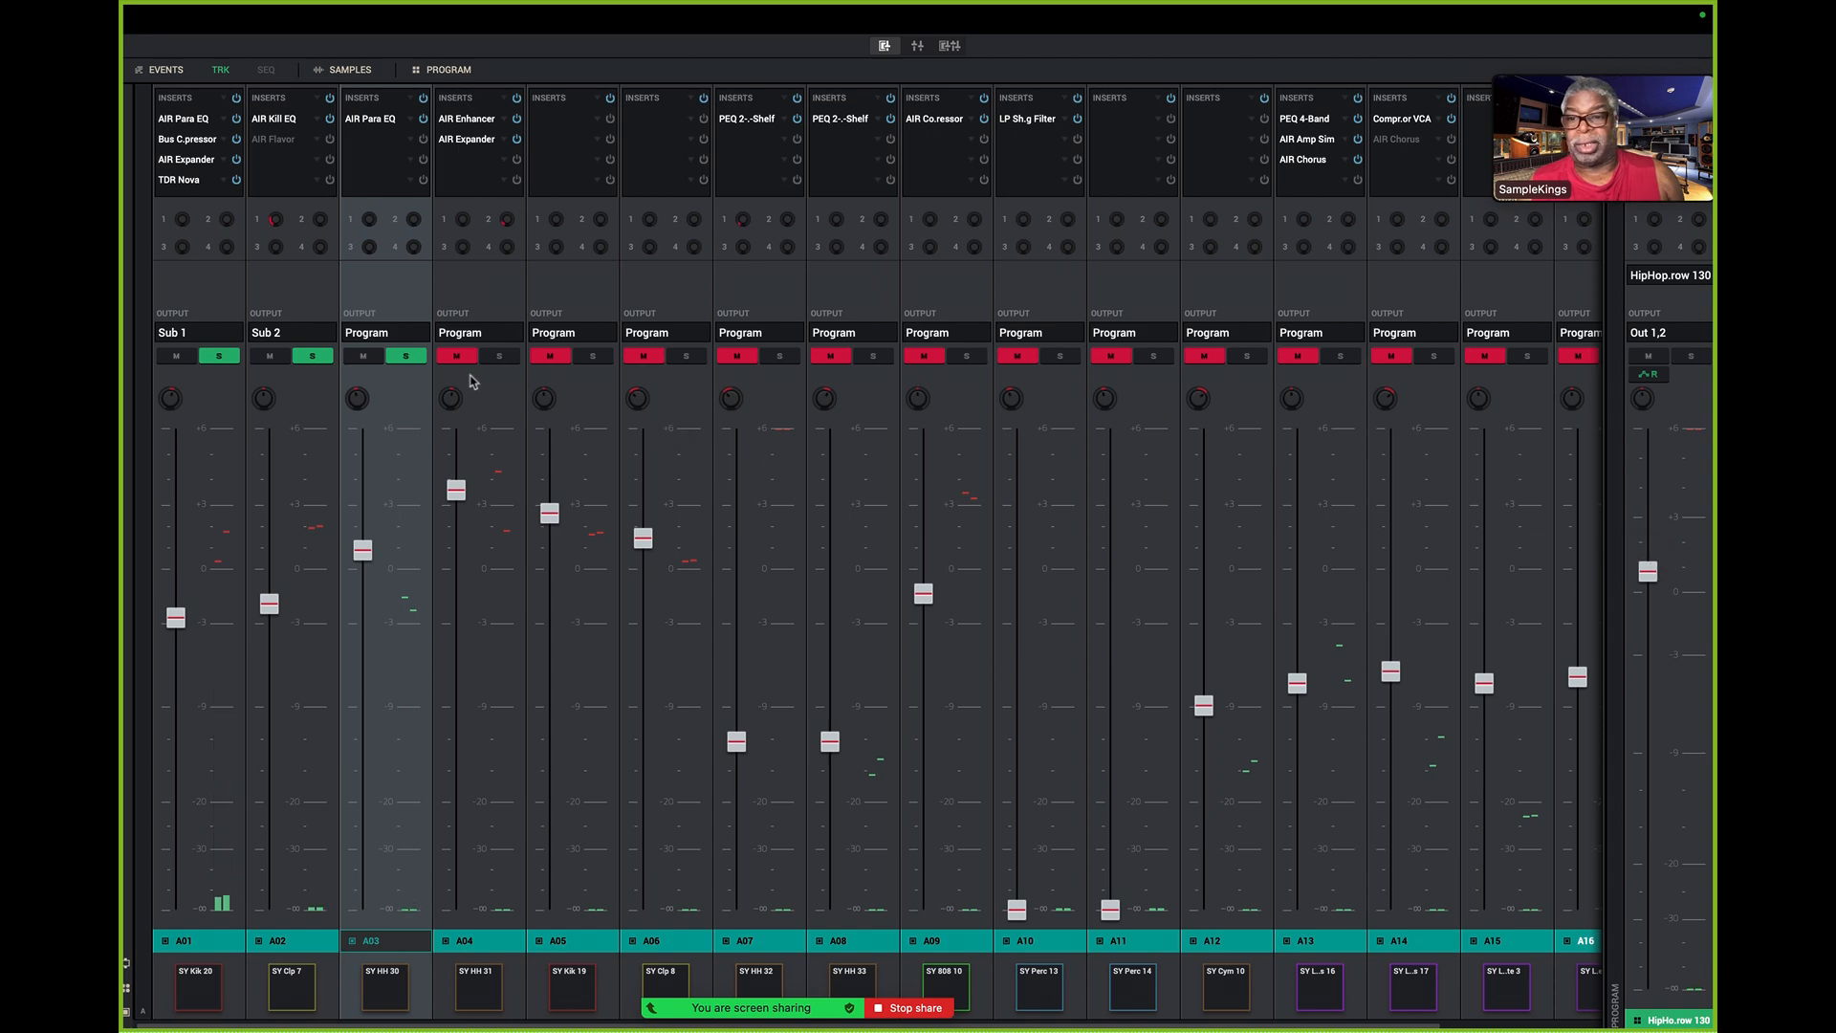
click(500, 356)
click(593, 356)
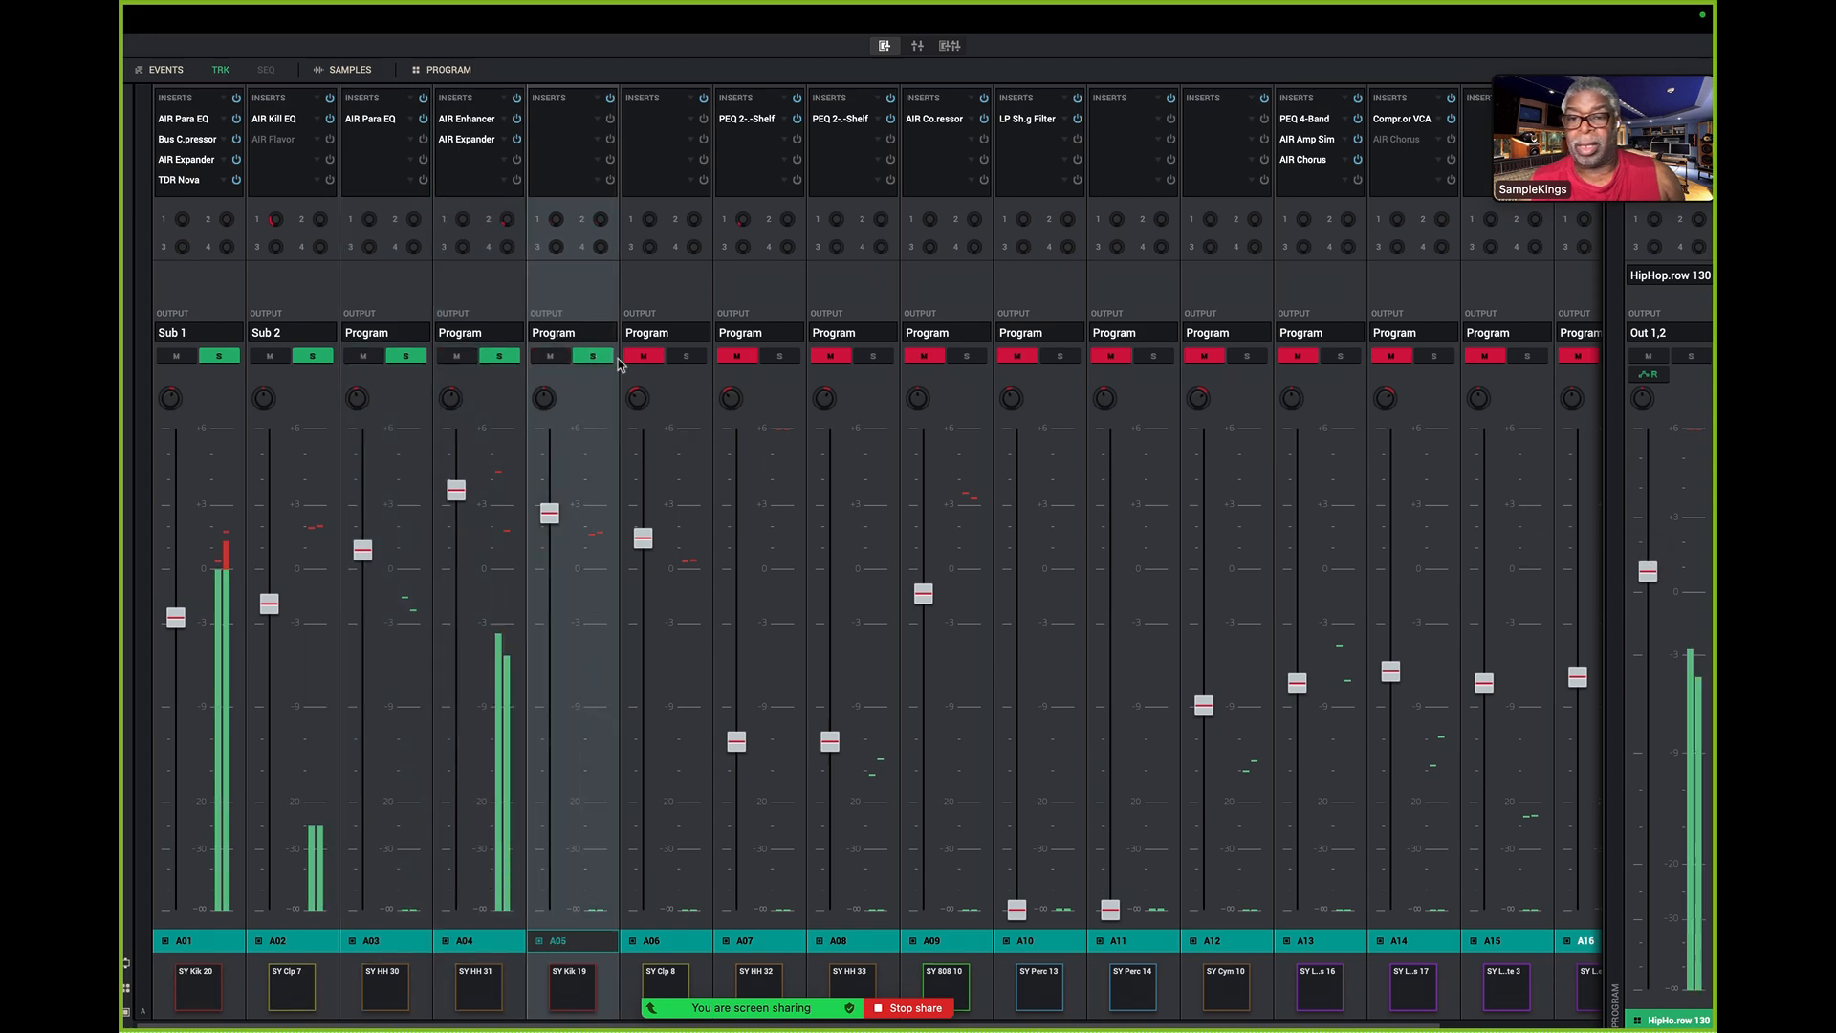
click(687, 356)
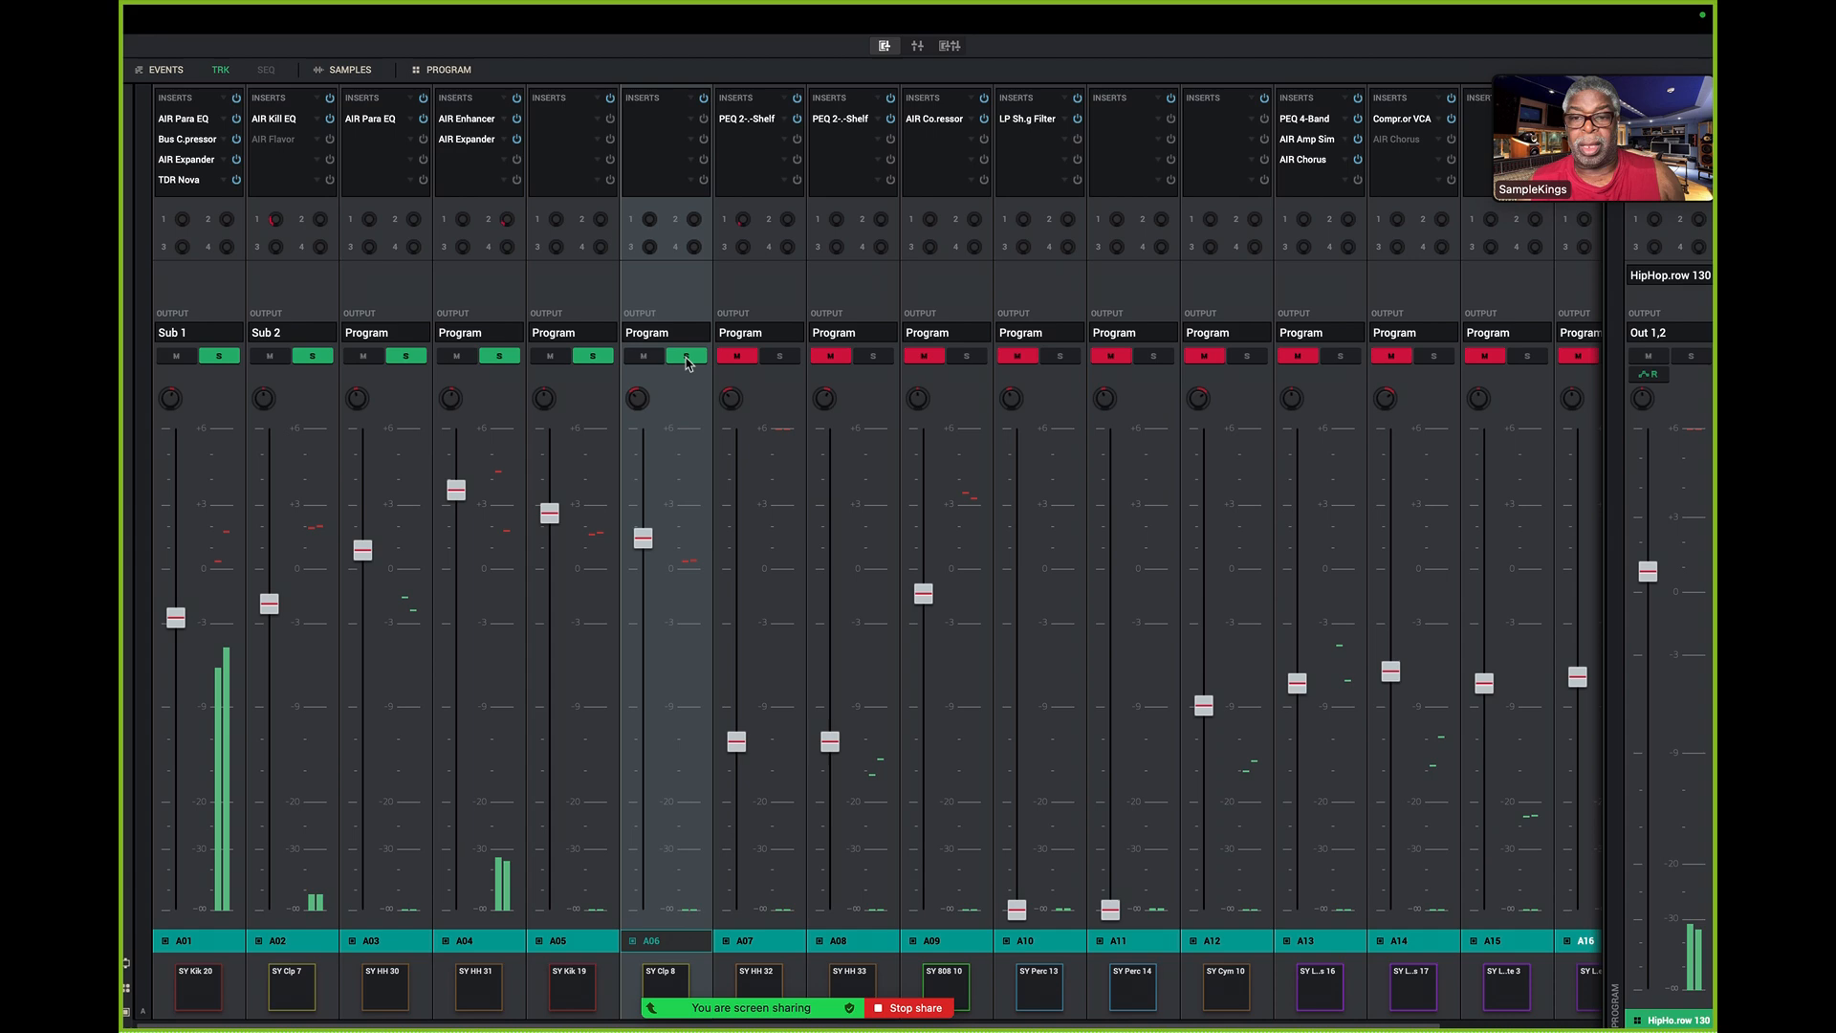
click(779, 356)
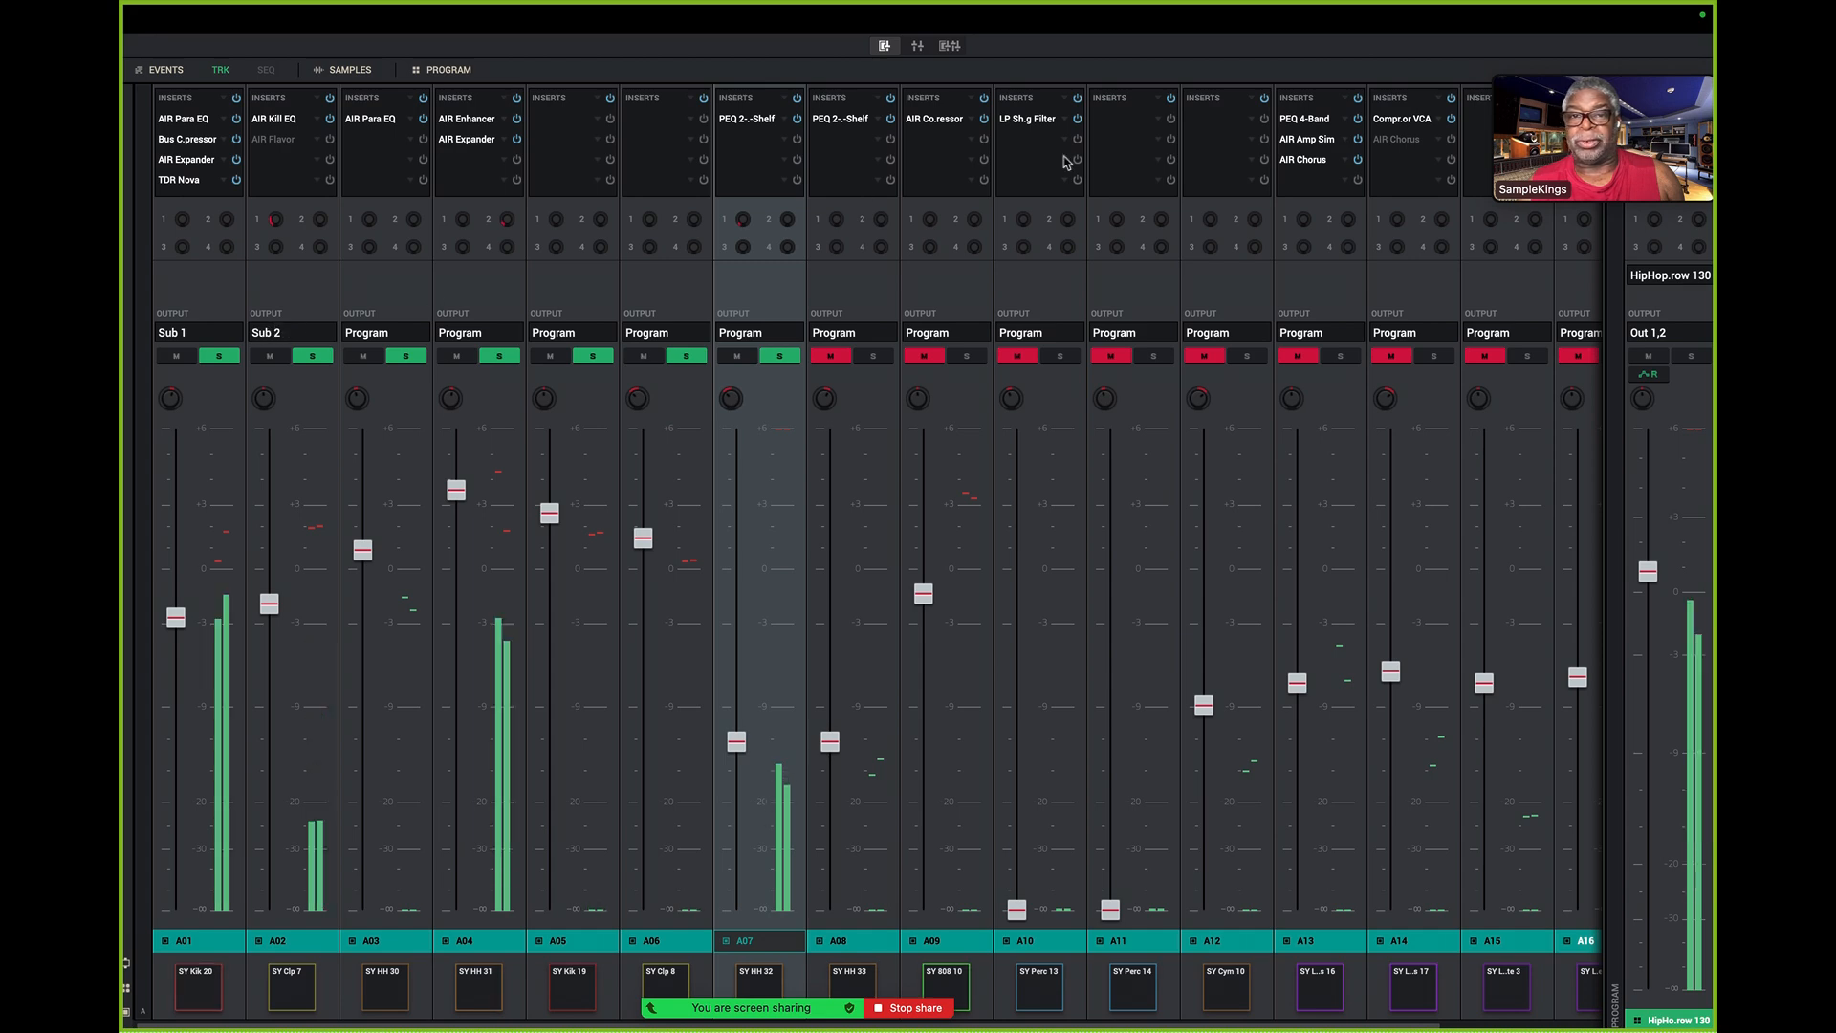
- Mute Submix 2 and Submix 1 in the channel mixer to compare the sound, and unmute both
click(919, 47)
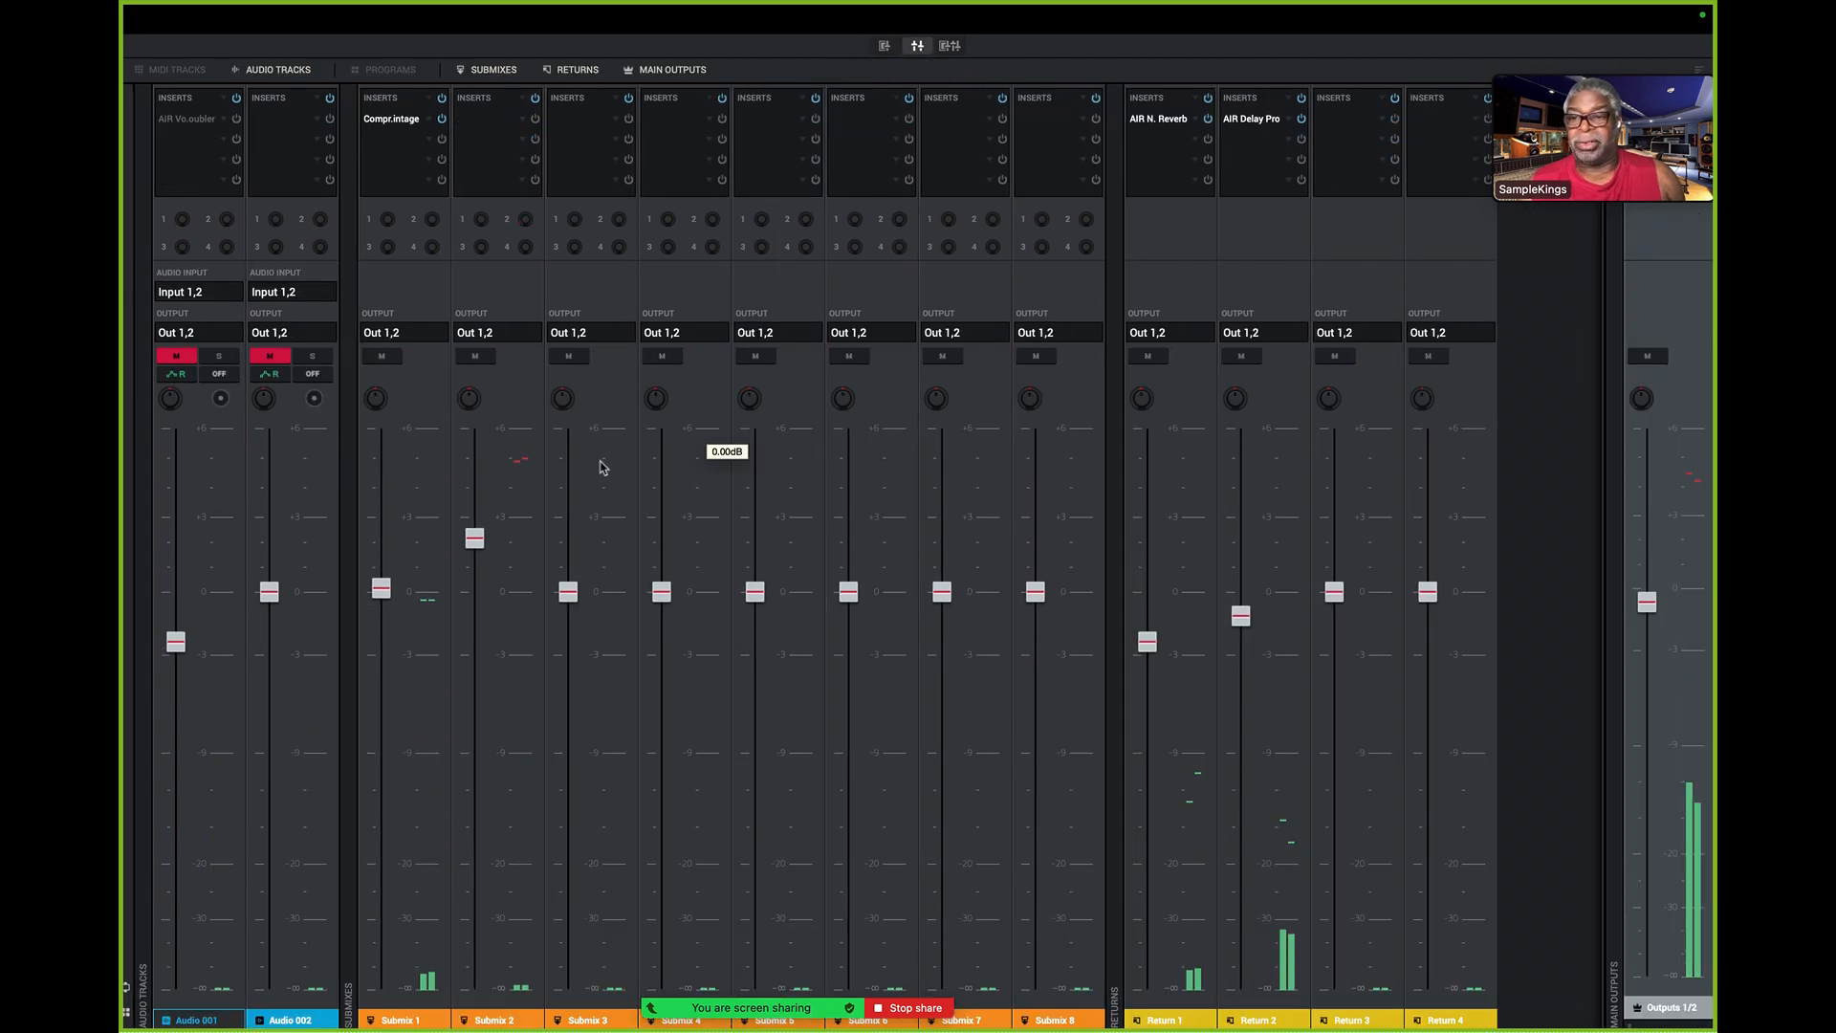
click(478, 357)
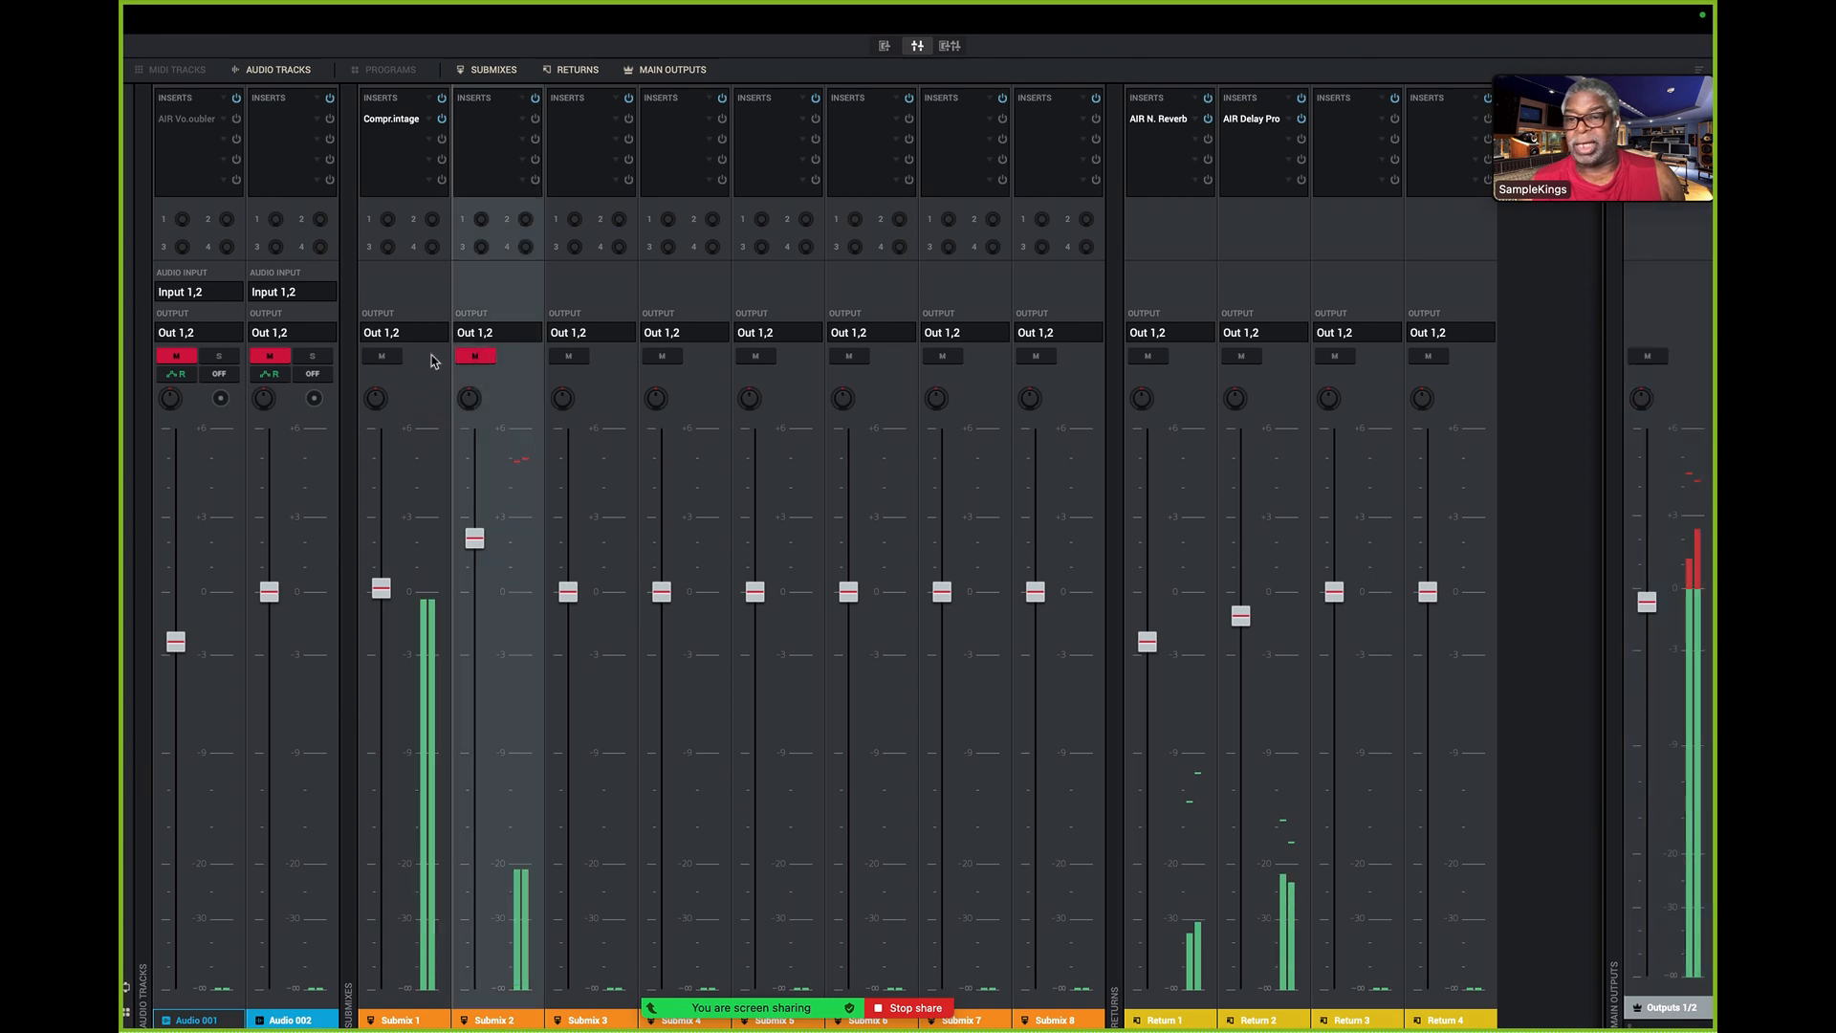
click(385, 357)
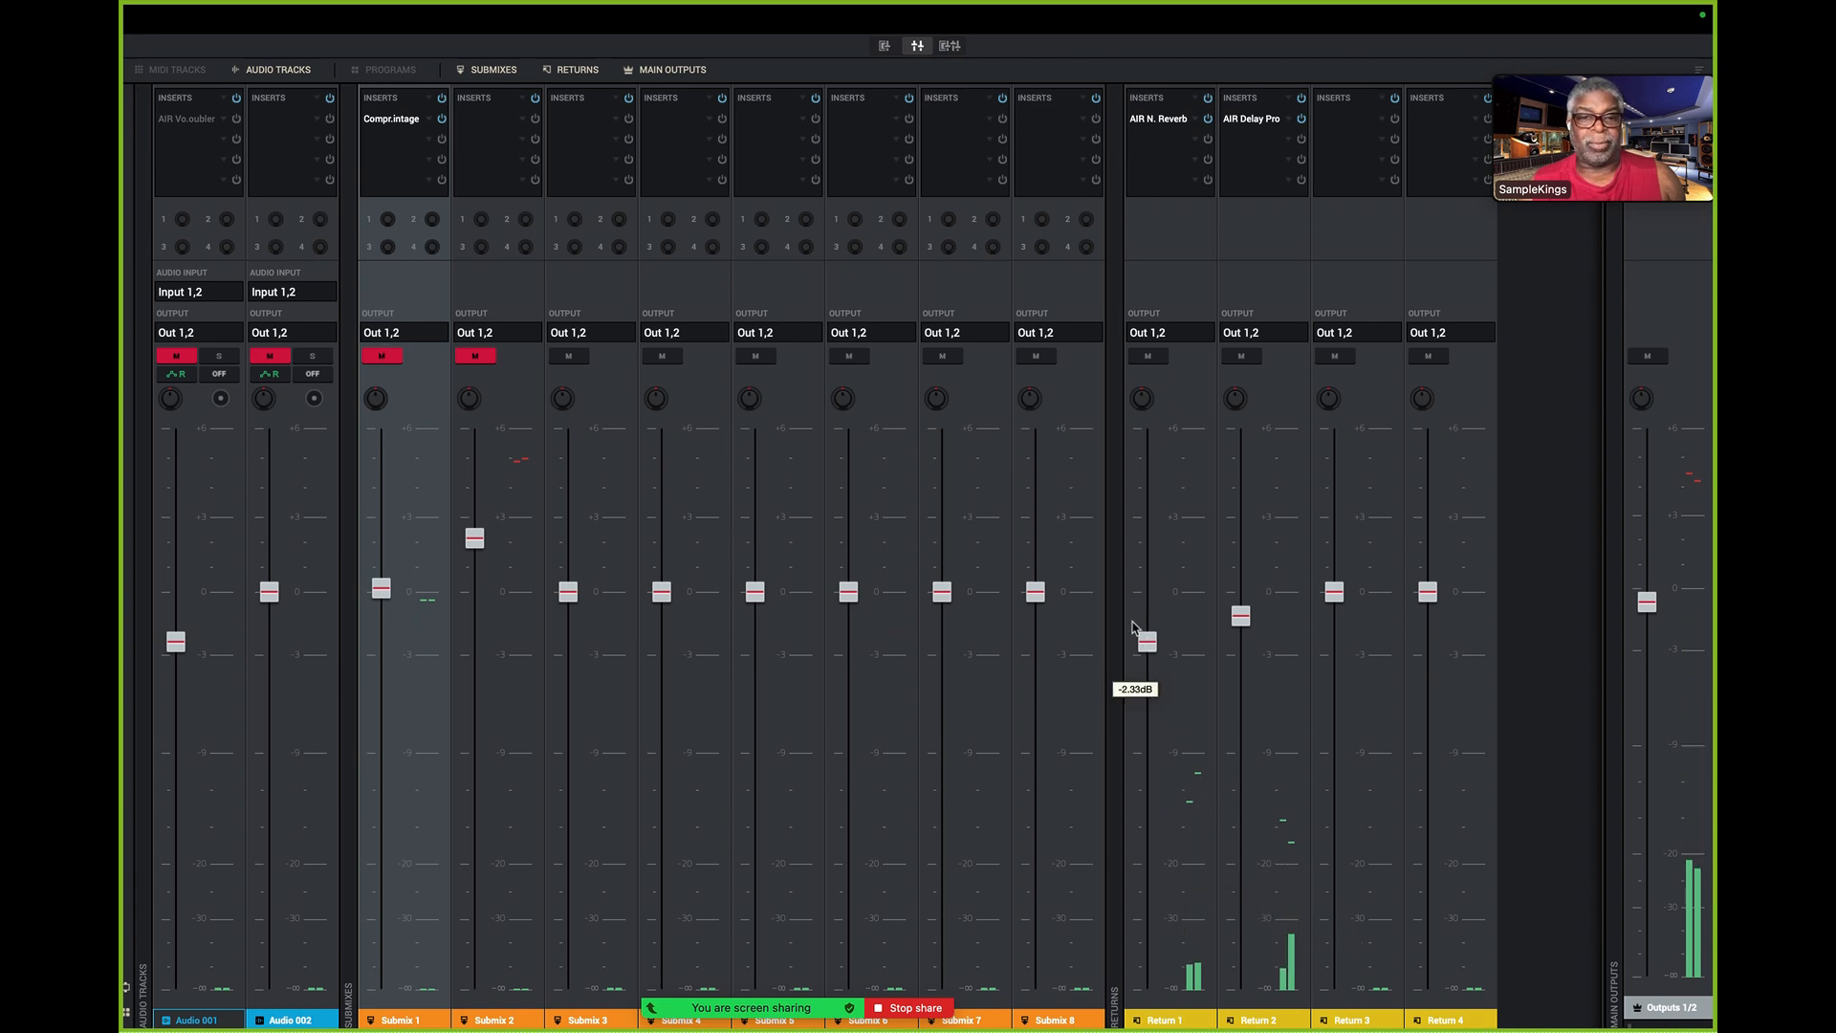
click(1152, 369)
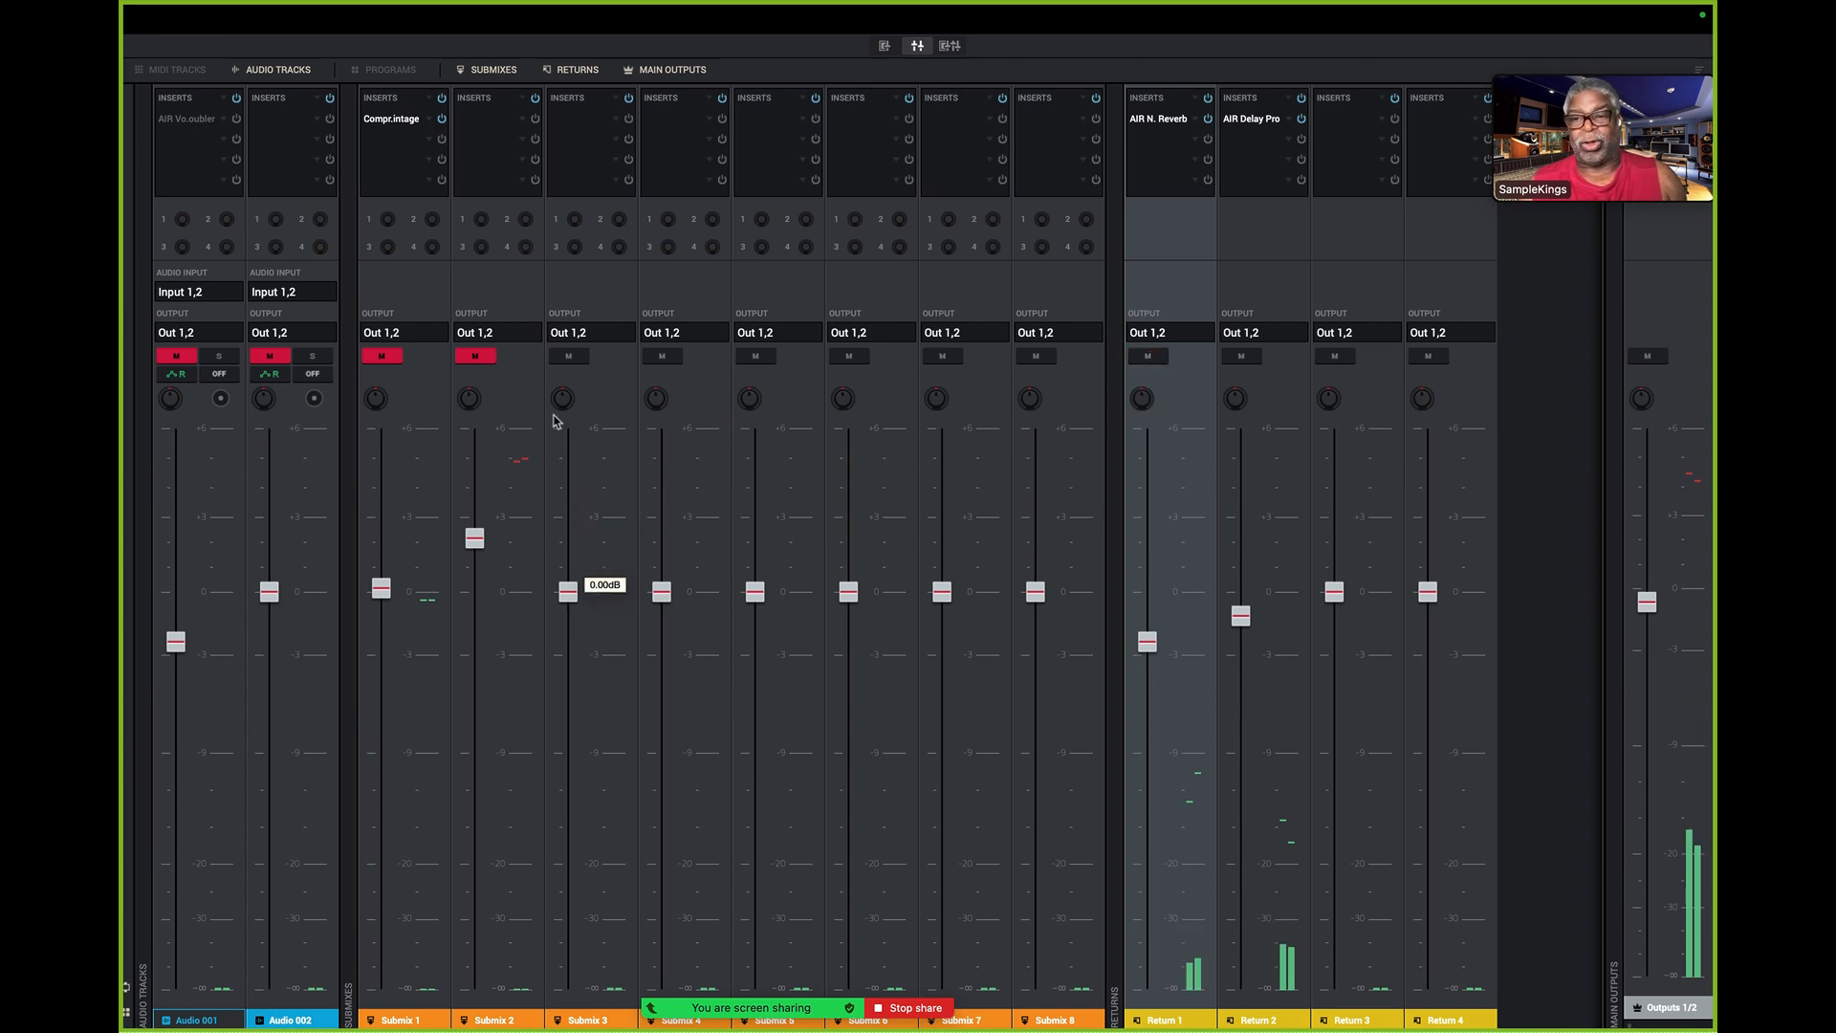
click(476, 357)
click(382, 357)
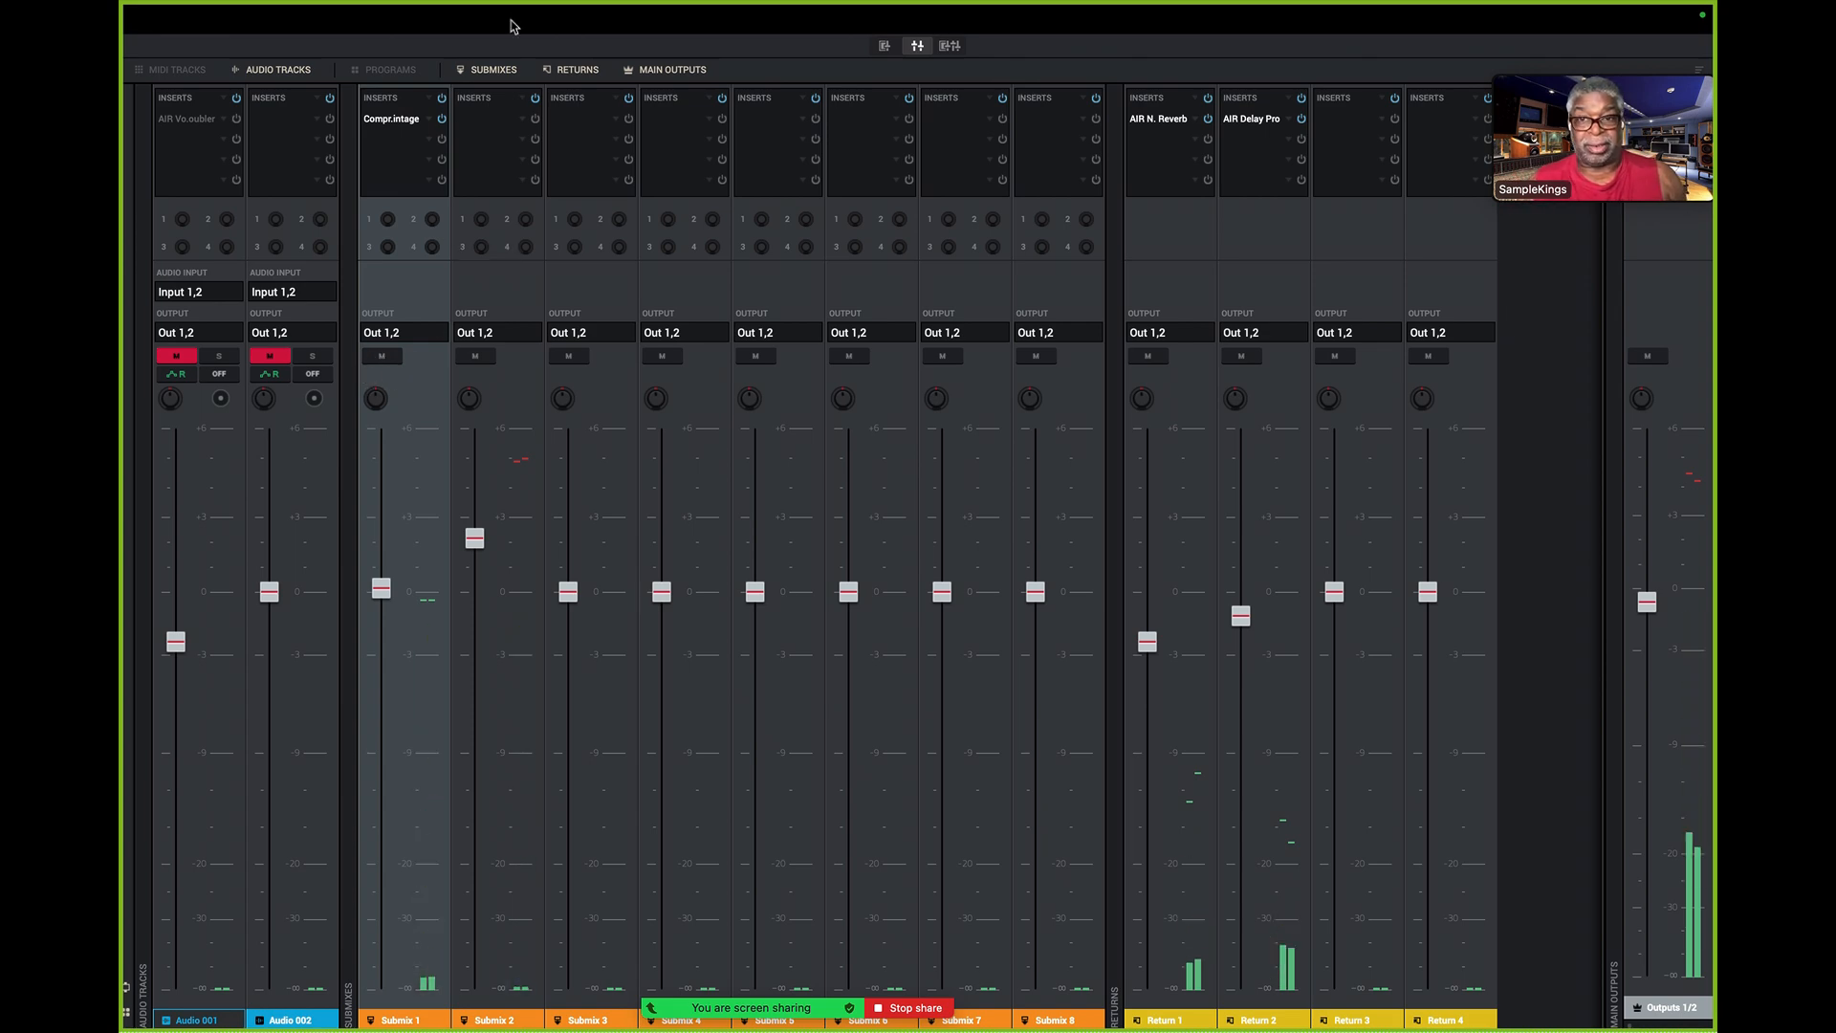
- Return to the pad mixer and add pad A13 to the soloed pads
click(884, 46)
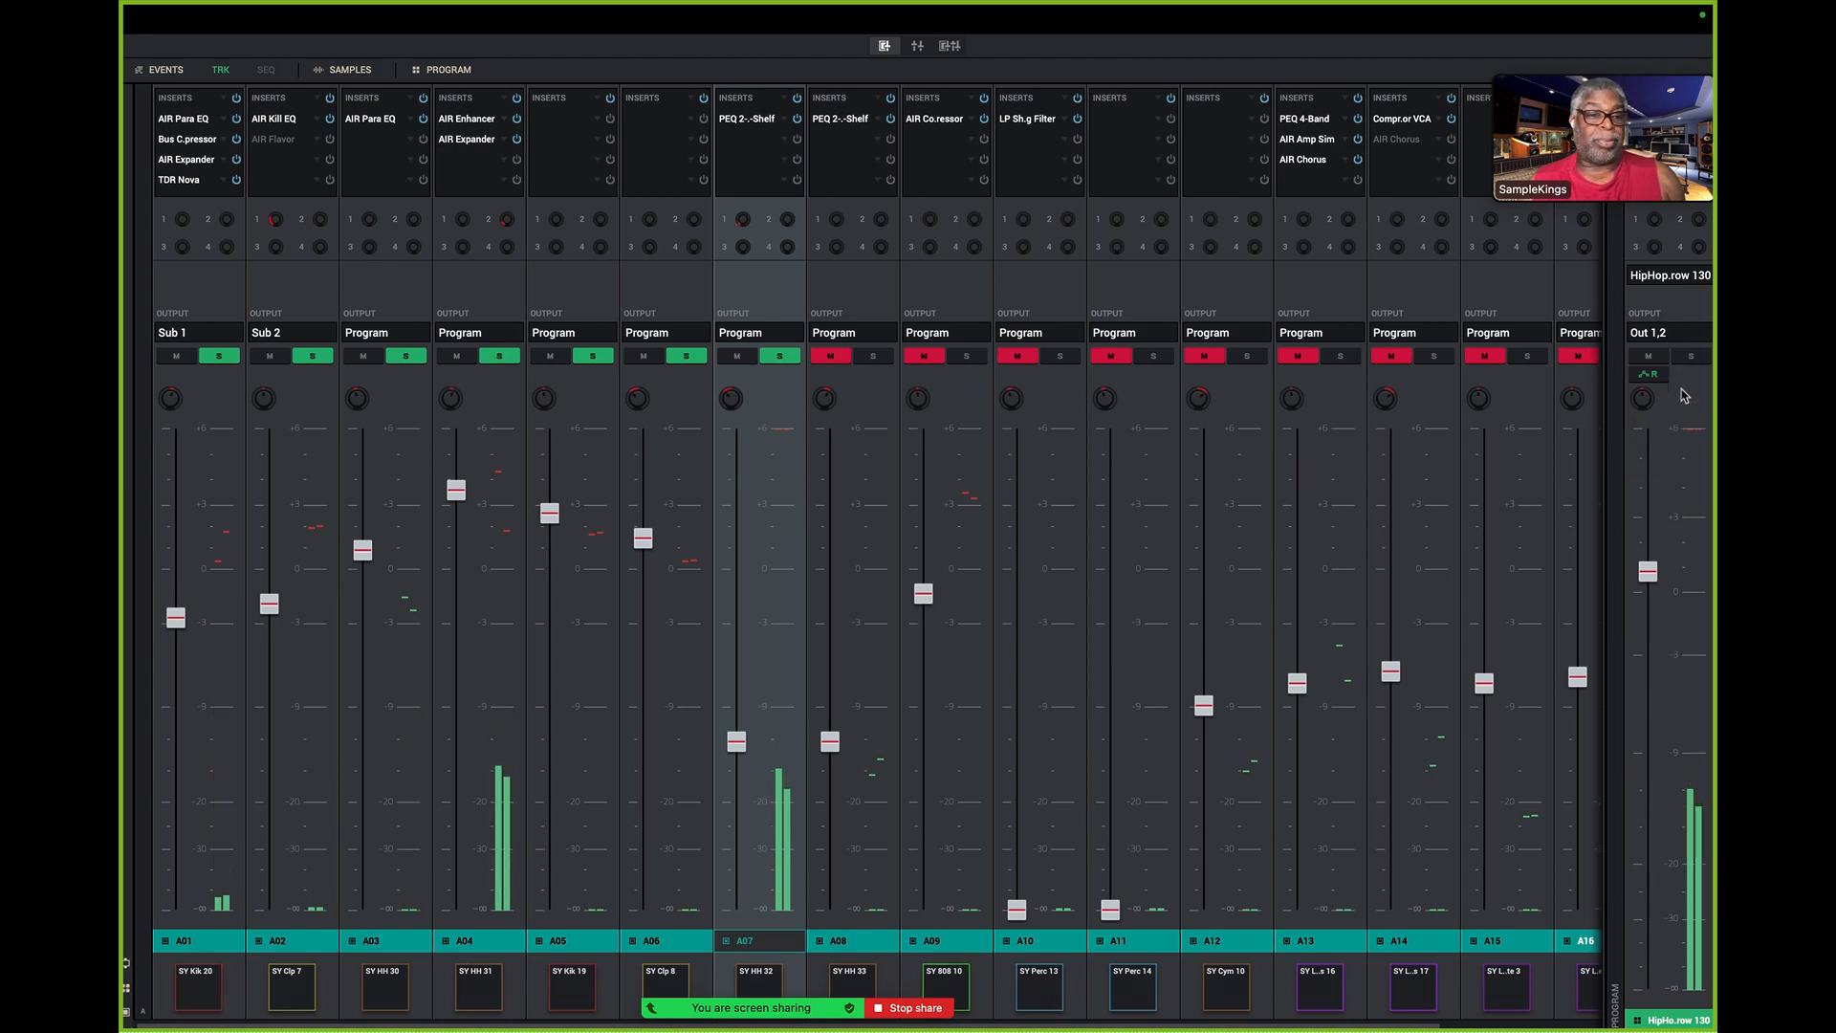
mouse_move(1652, 565)
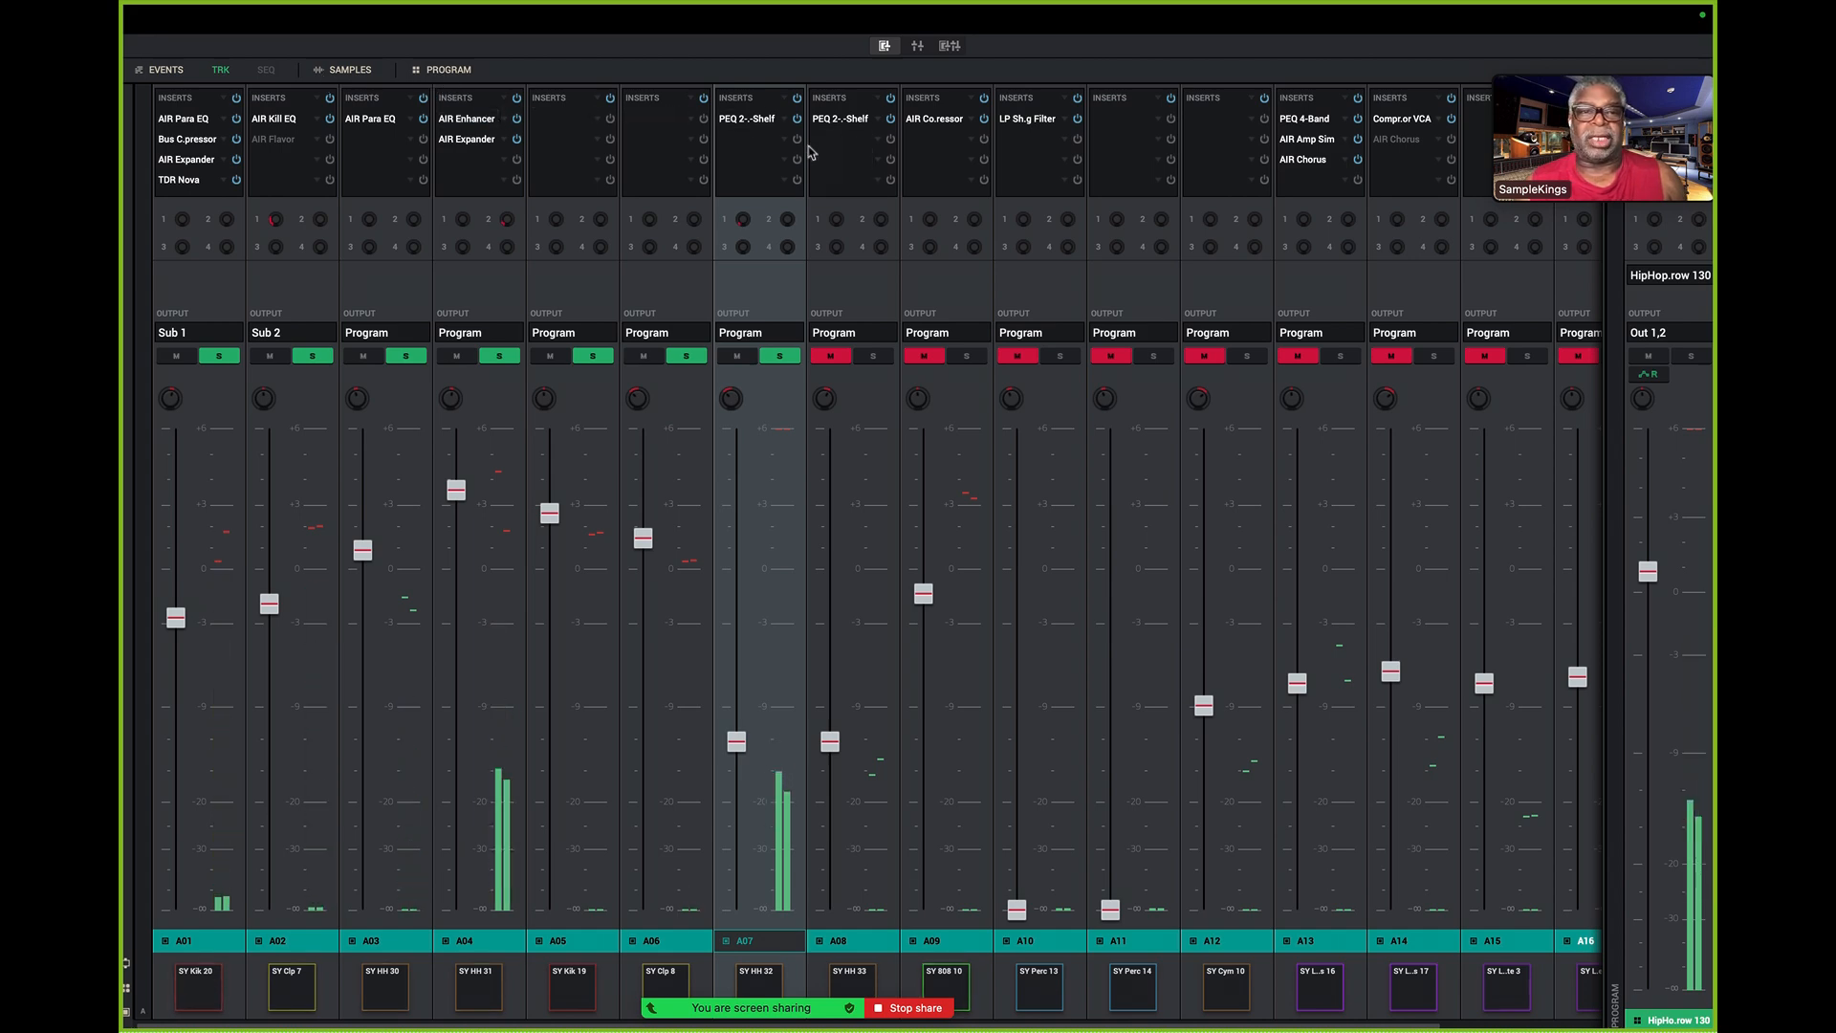
click(1341, 357)
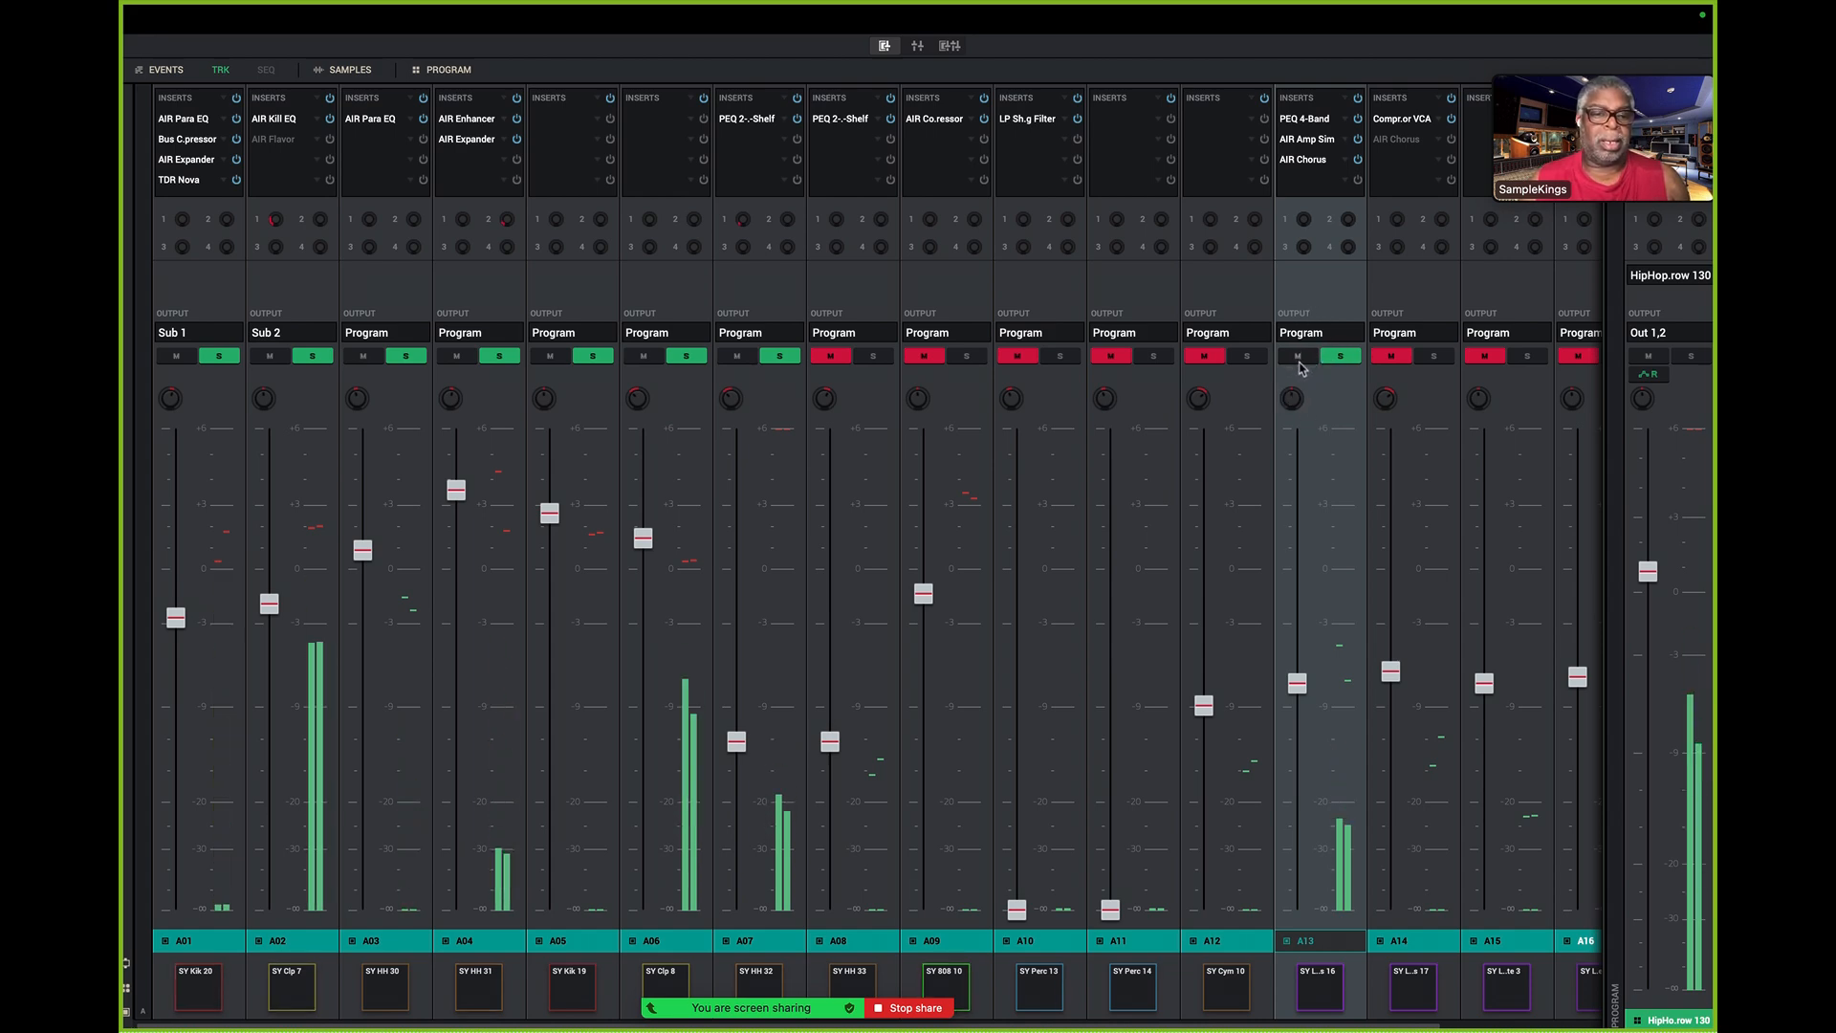
- Inspect pad A13's PEQ 4-Band and AIR Amp Sim insert effects, and close both plugin windows
double_click(1314, 119)
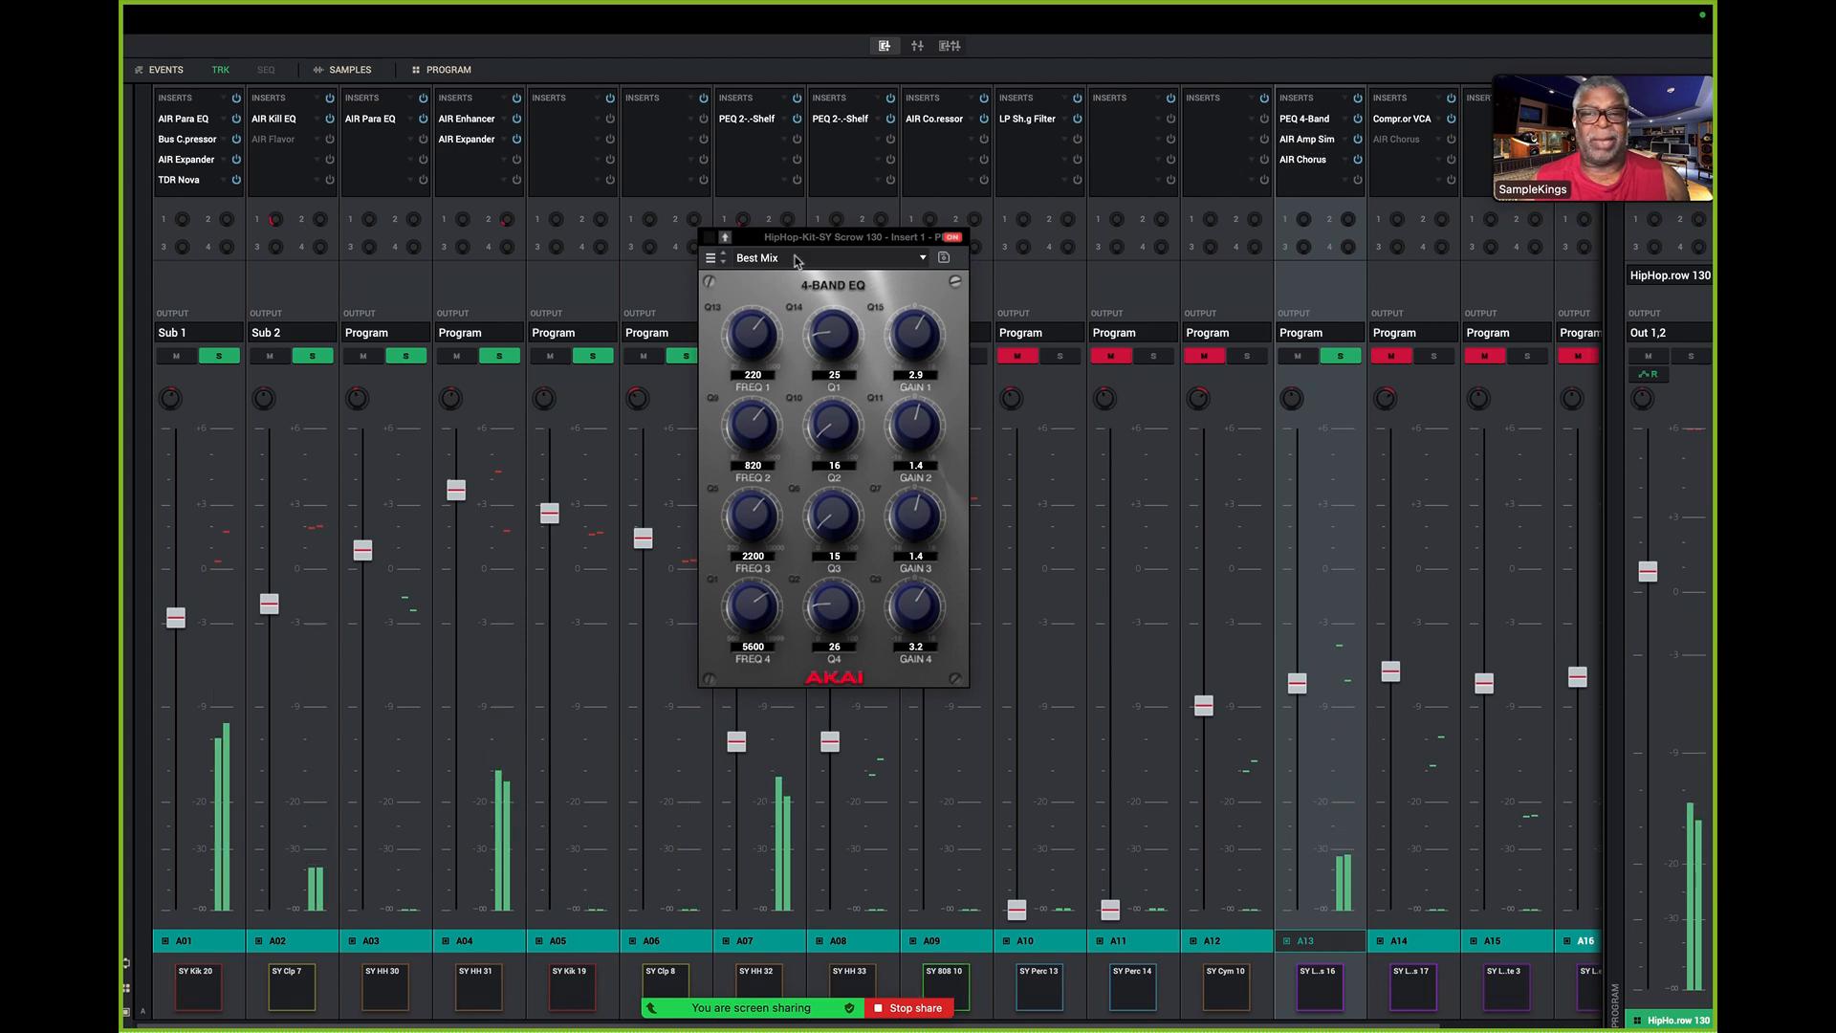
click(707, 238)
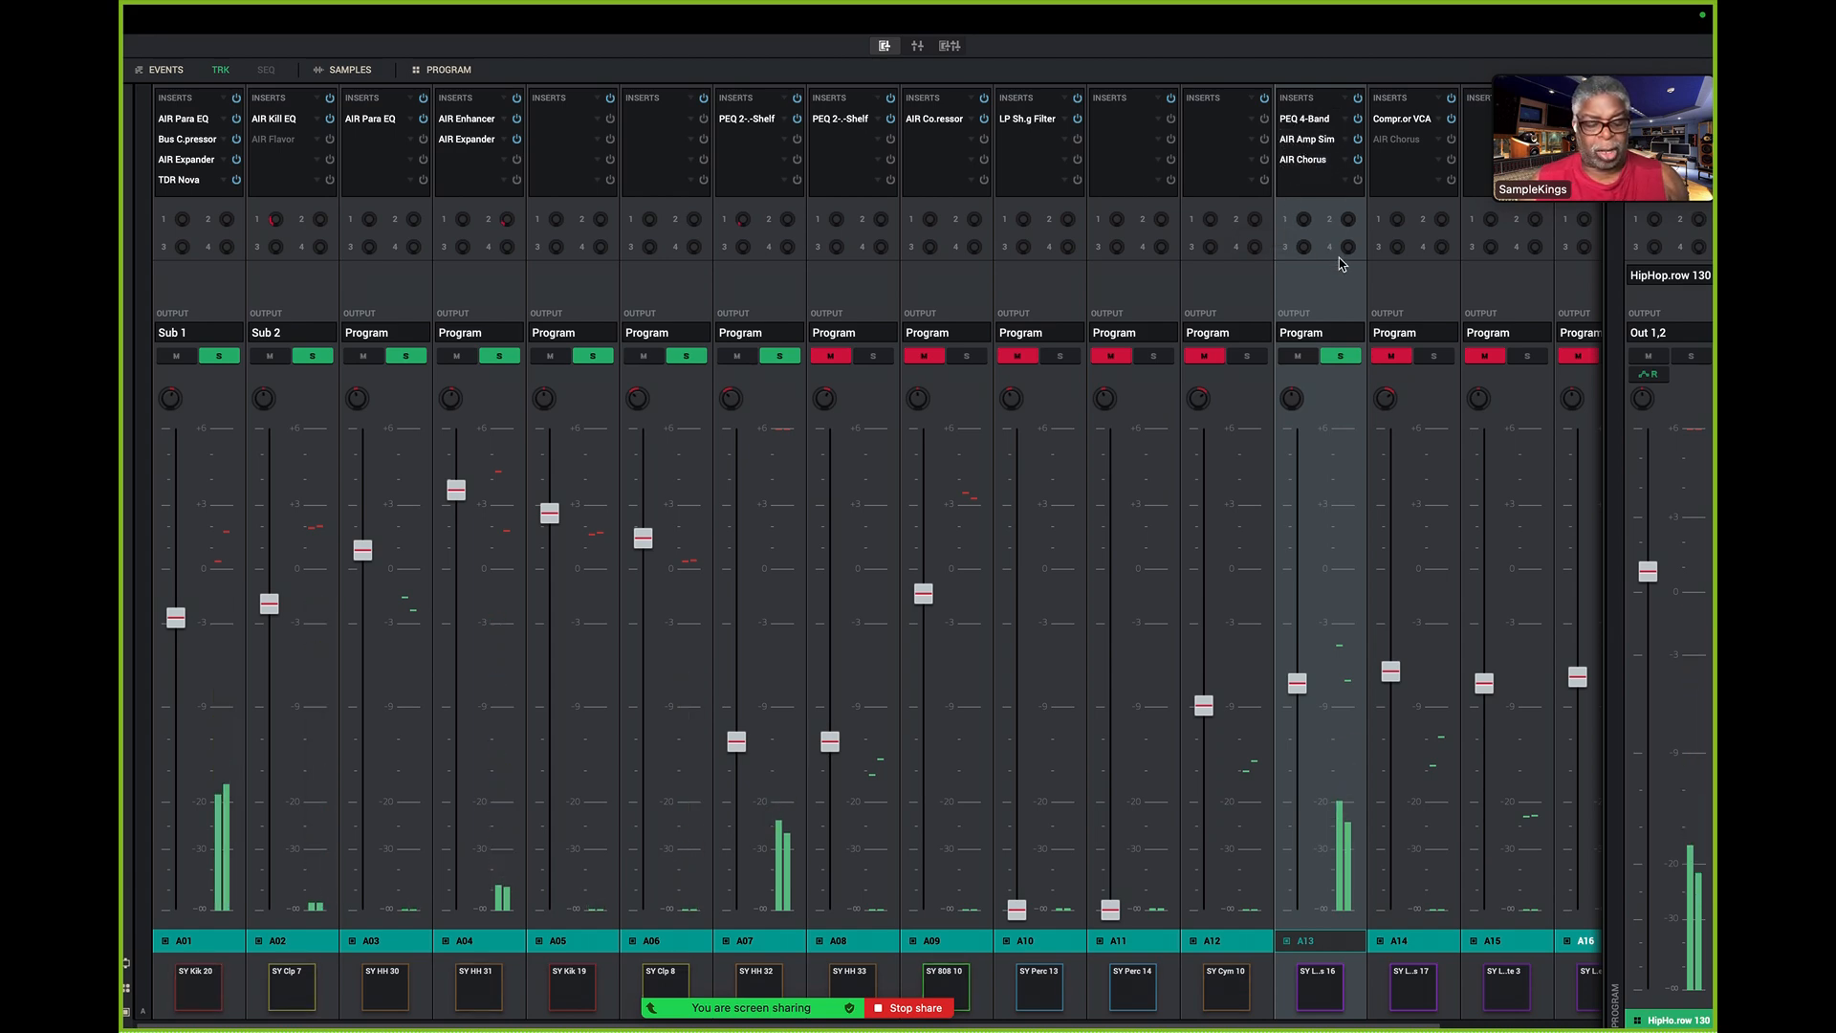
key(ctrl+Left)
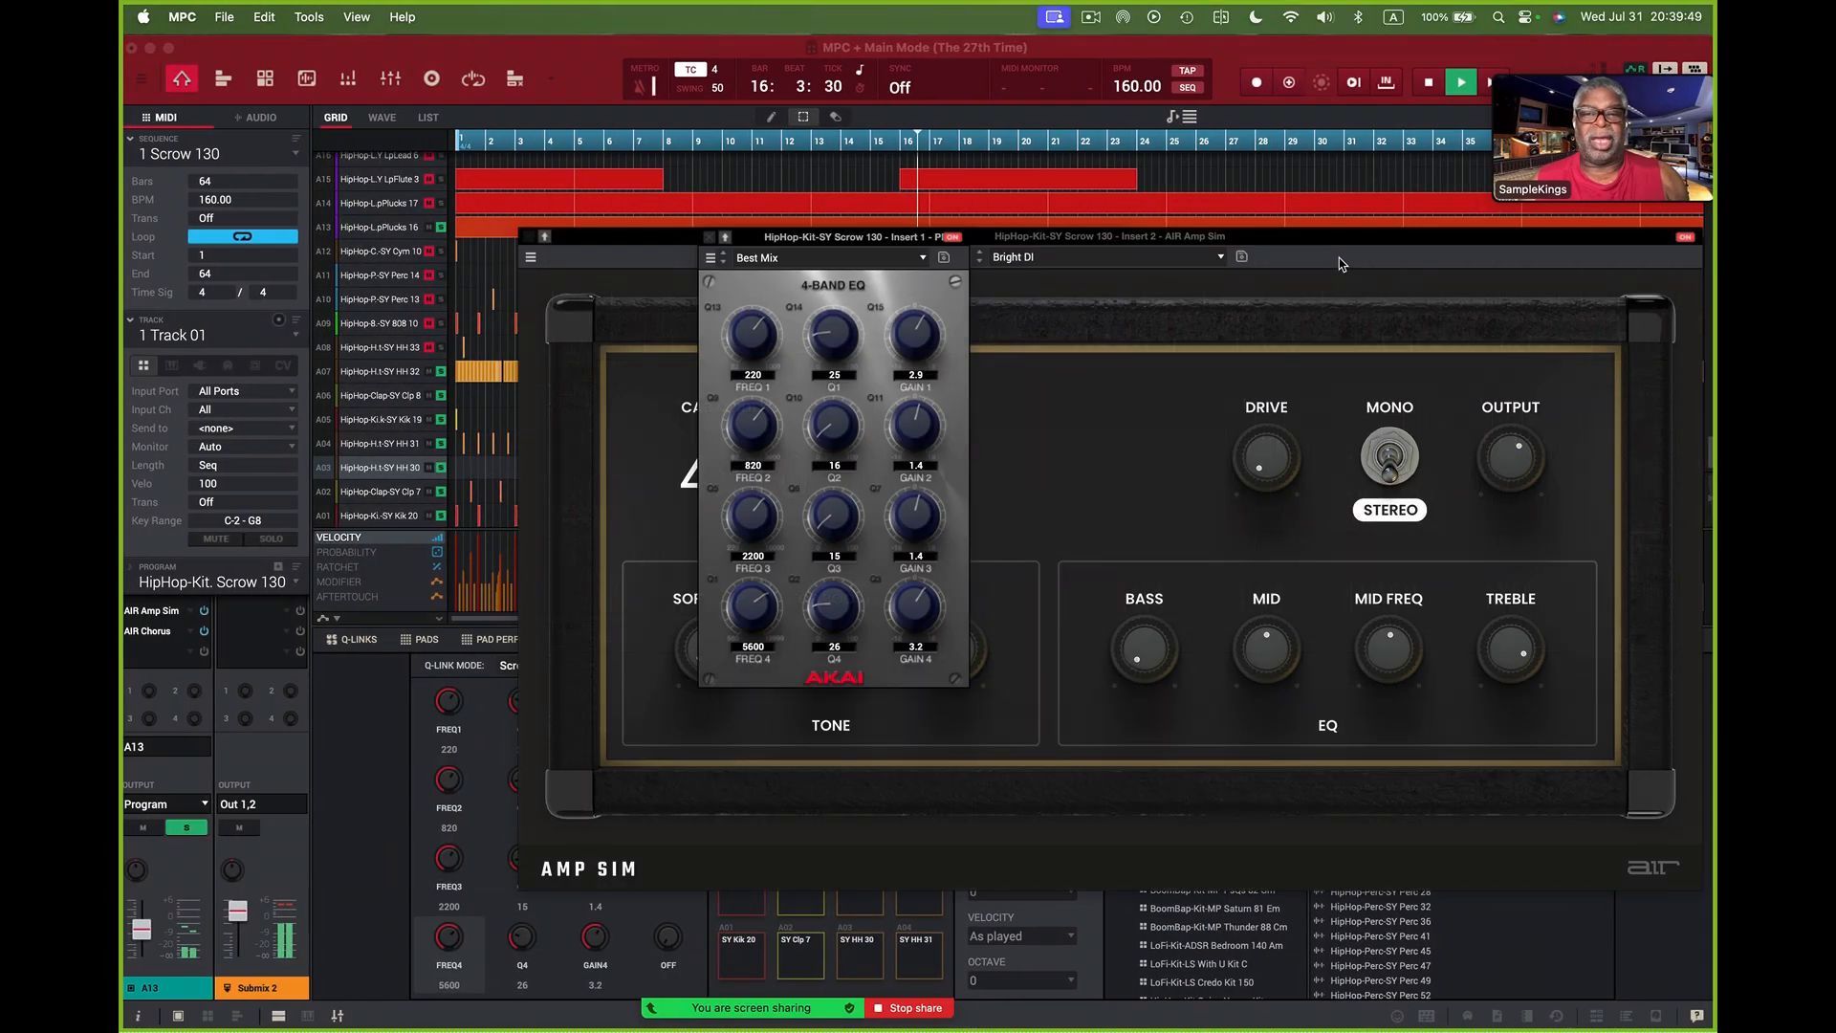
click(710, 237)
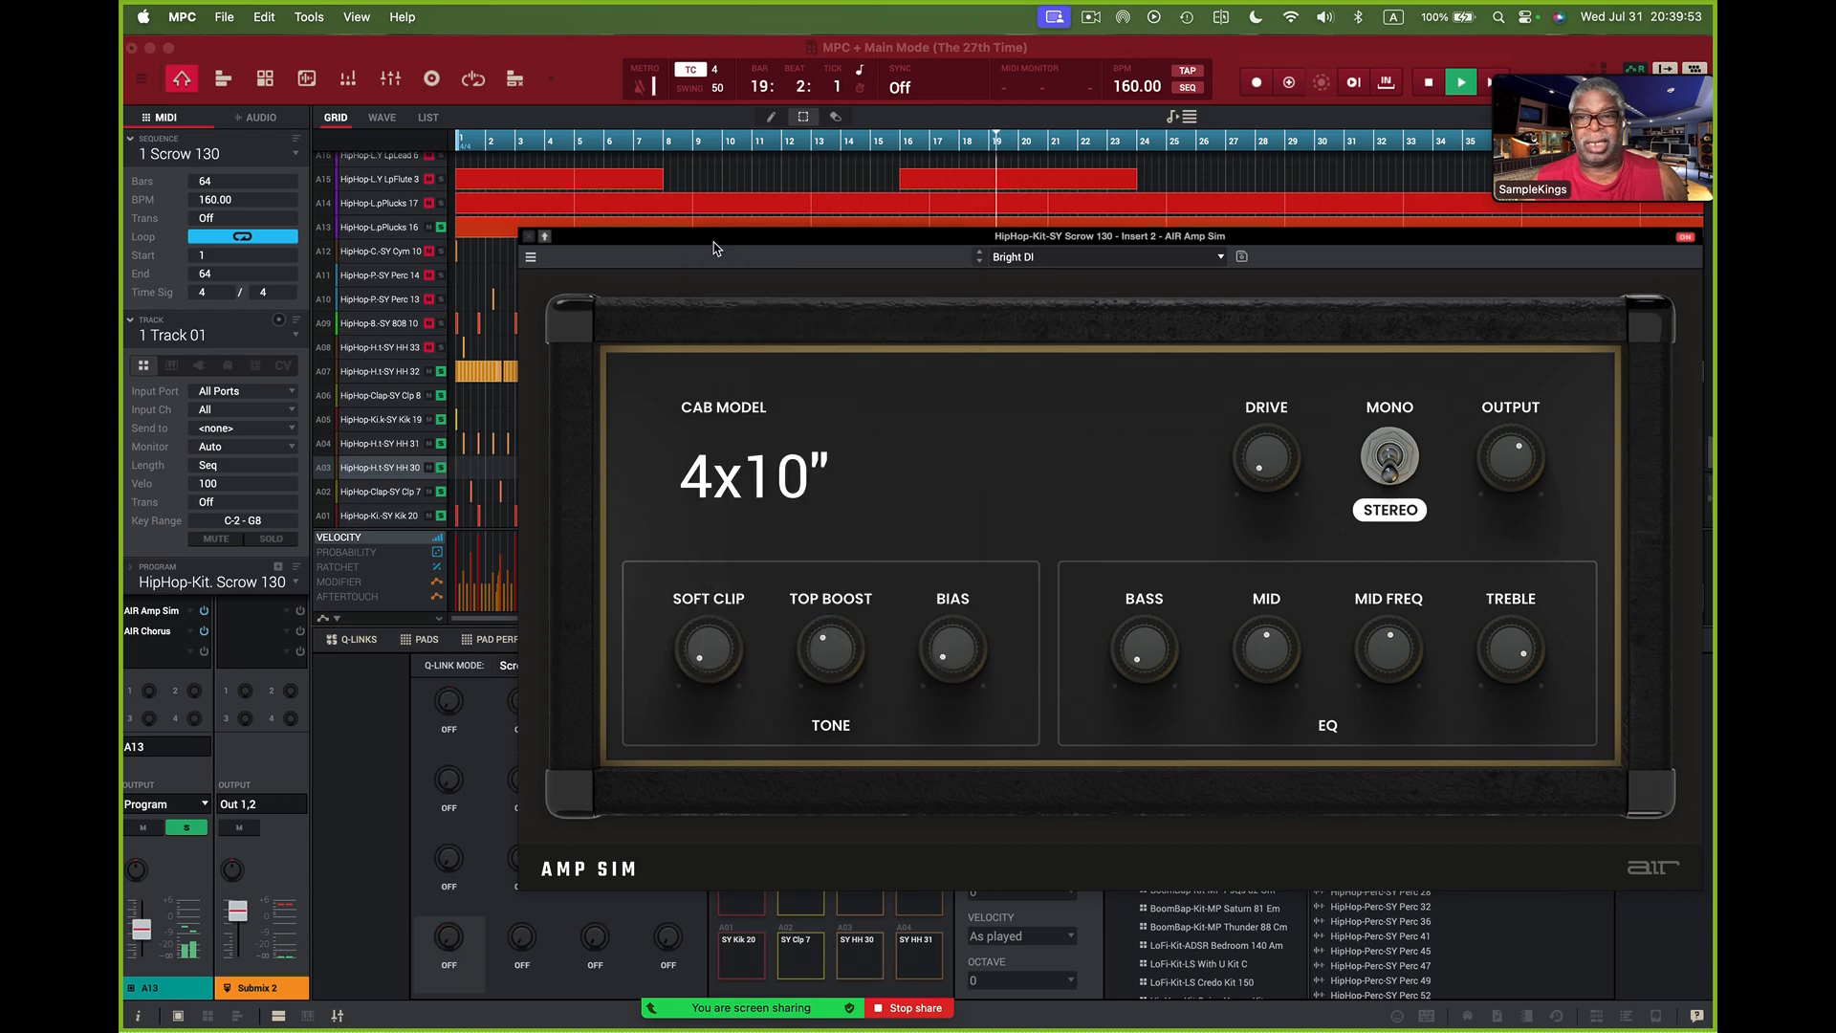
click(529, 240)
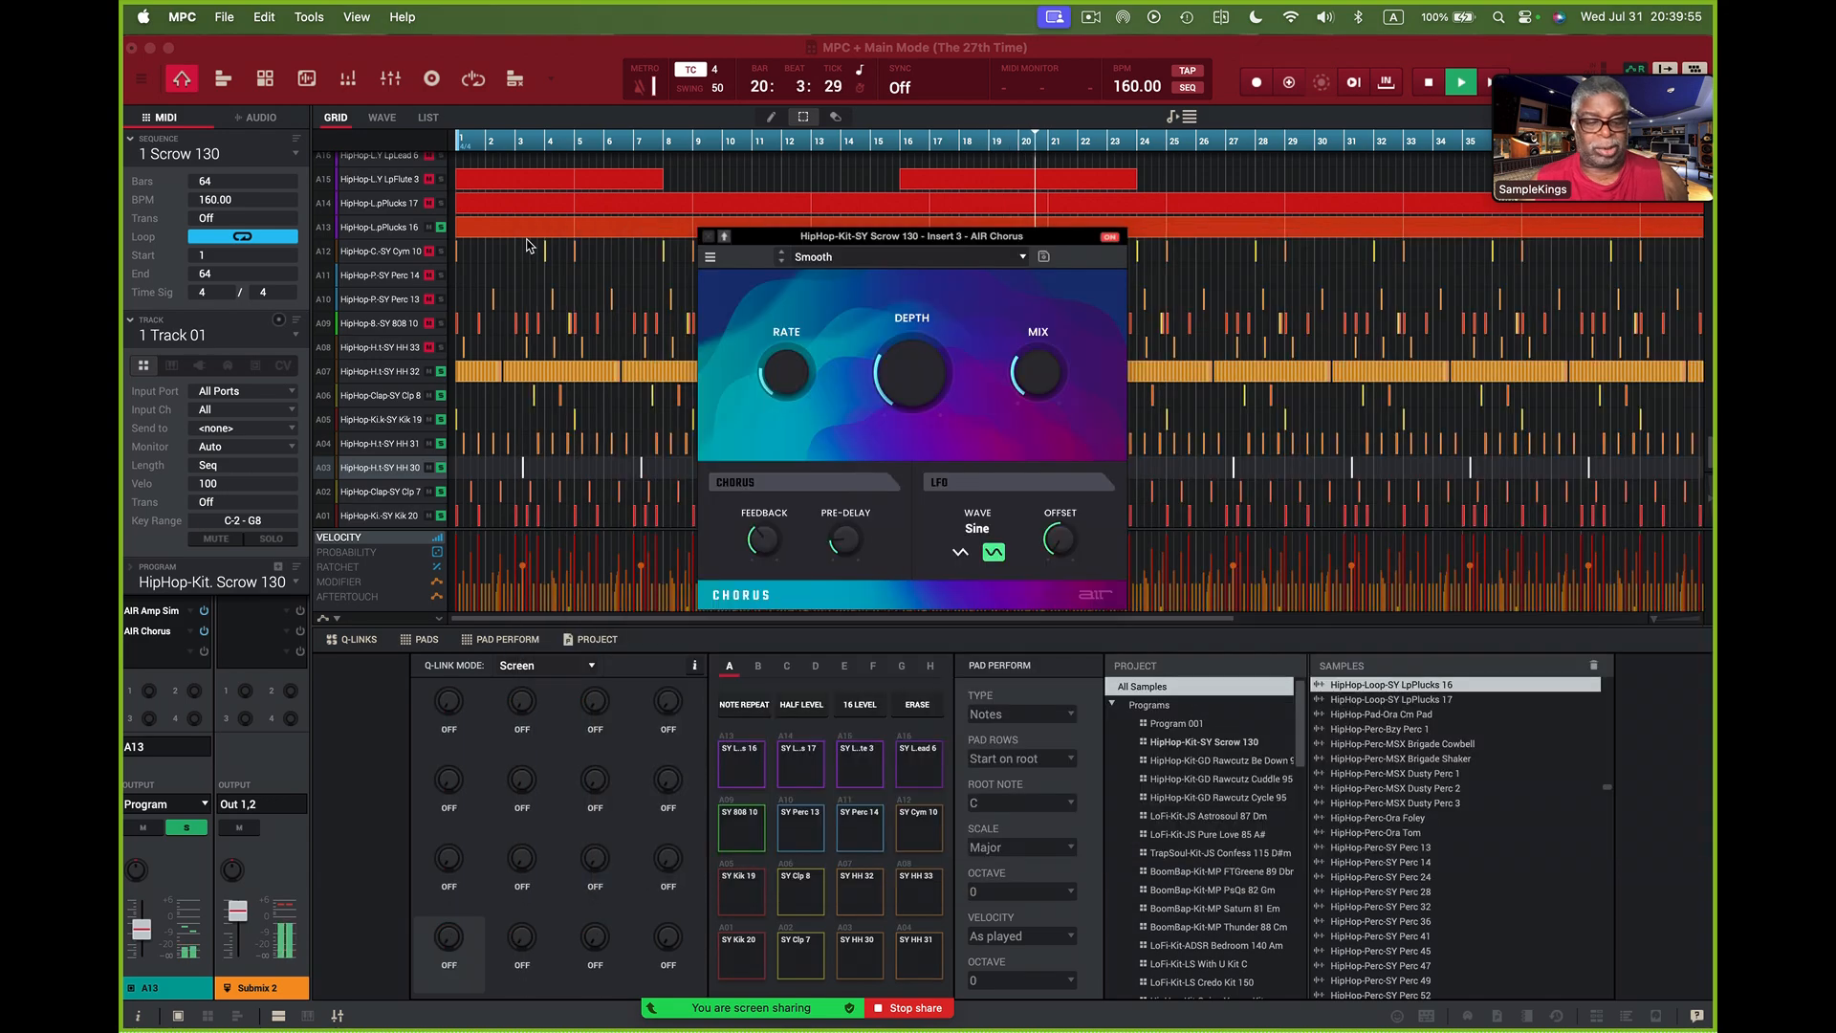
- Examine the Mix and Offset controls of pad A13's AIR Chorus insert alongside the pad mixer
key(ctrl+Right)
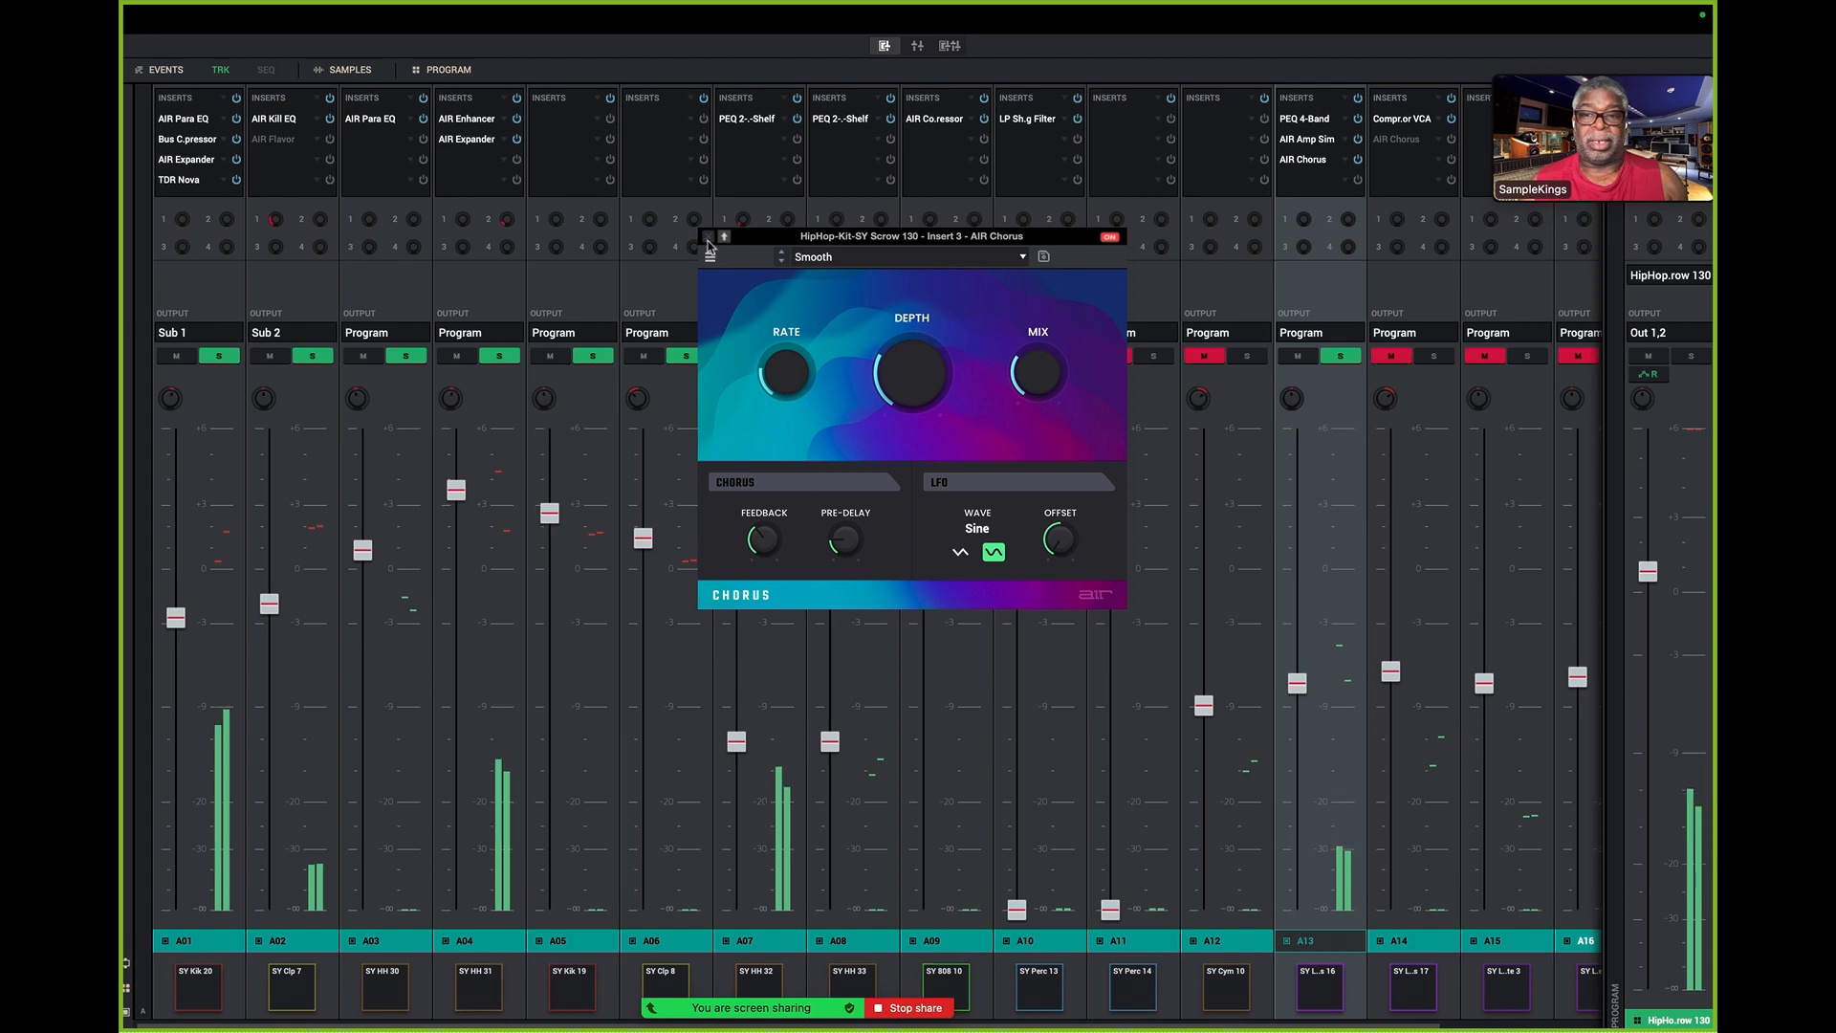
mouse_move(1036, 405)
mouse_down()
mouse_move(1036, 357)
mouse_move(1036, 406)
mouse_up()
mouse_move(1078, 547)
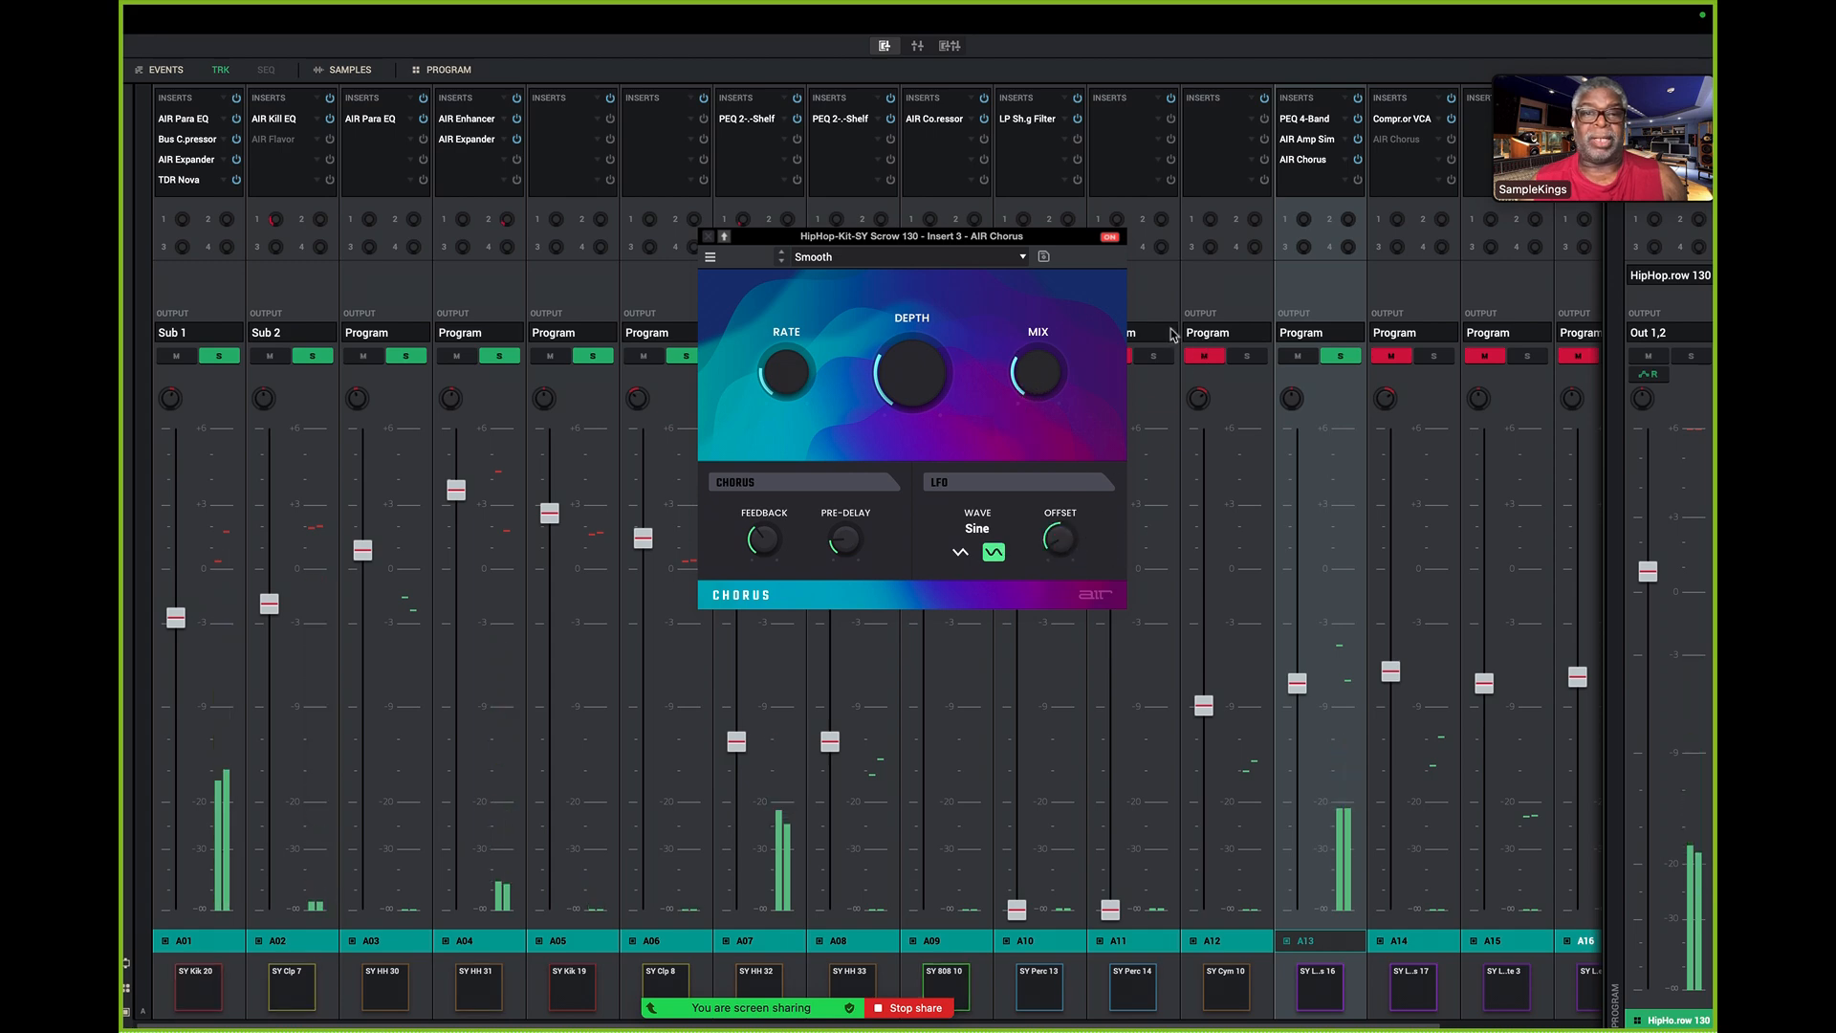
- Open pad A13's AIR Amp Sim insert in place of AIR Chorus, lower Mid Freq, raise Mid slightly, and close the plugin
click(709, 236)
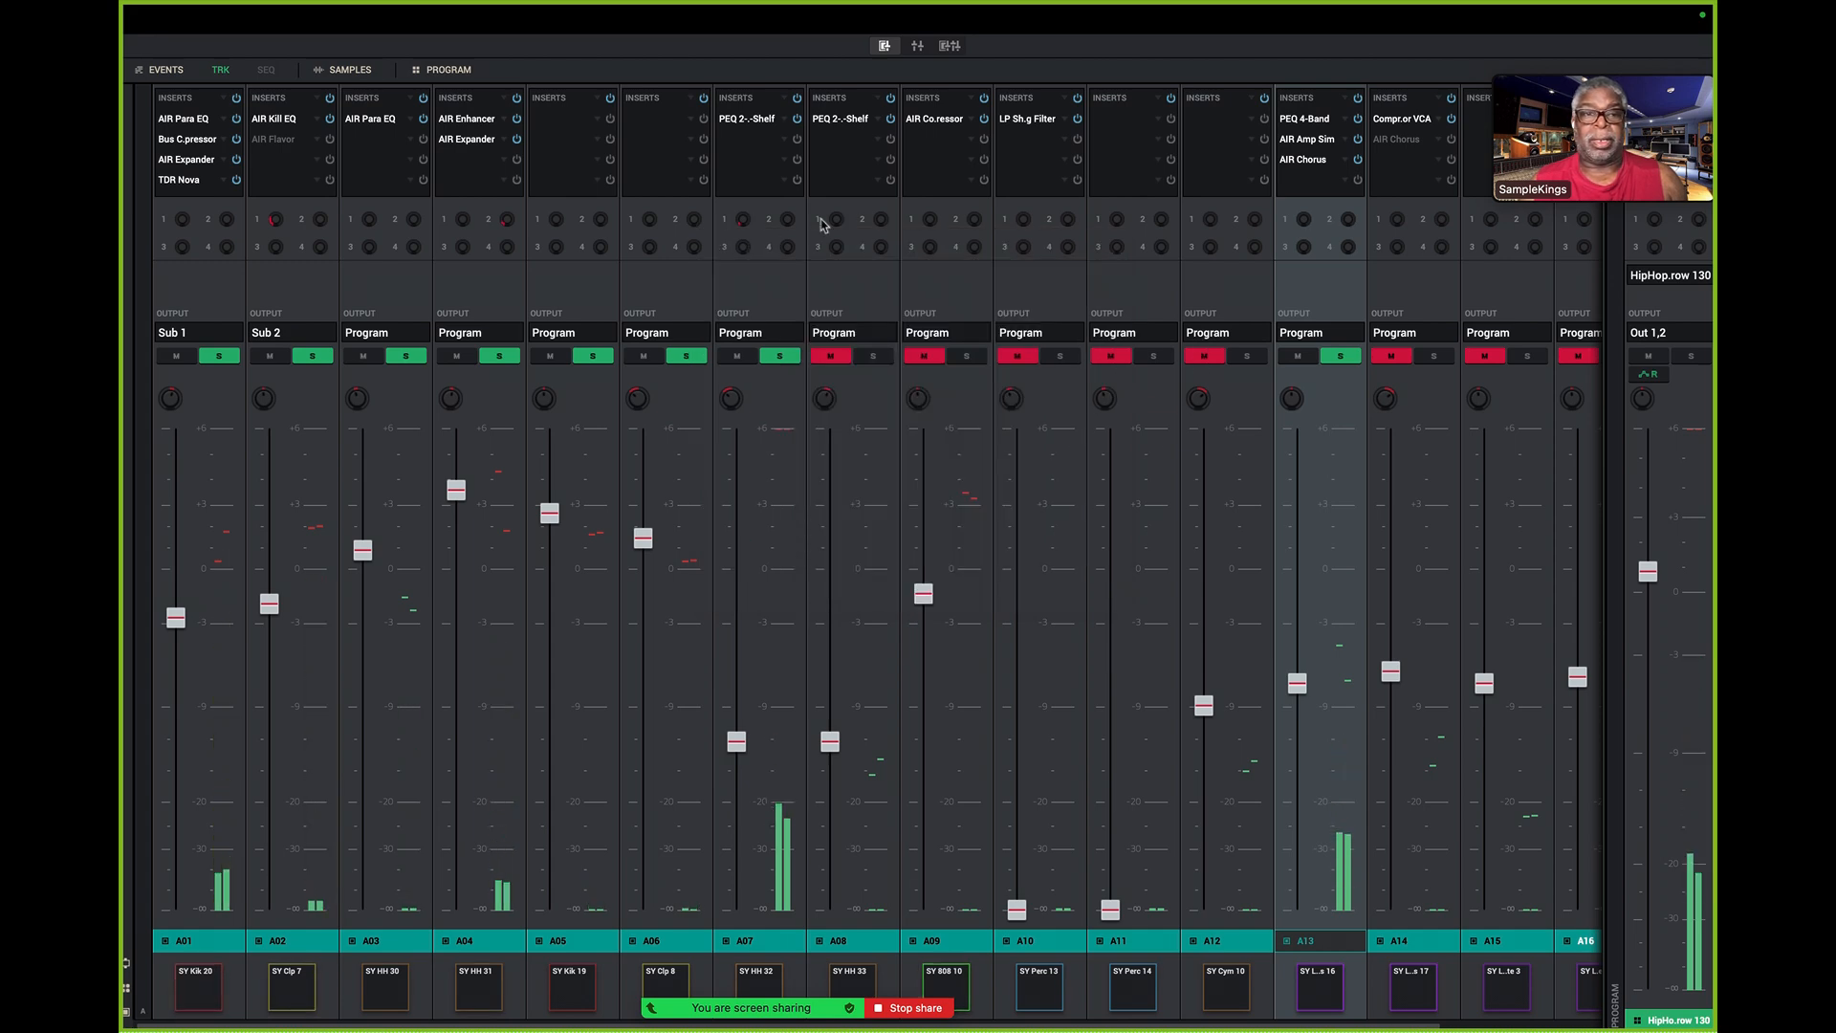
click(1320, 140)
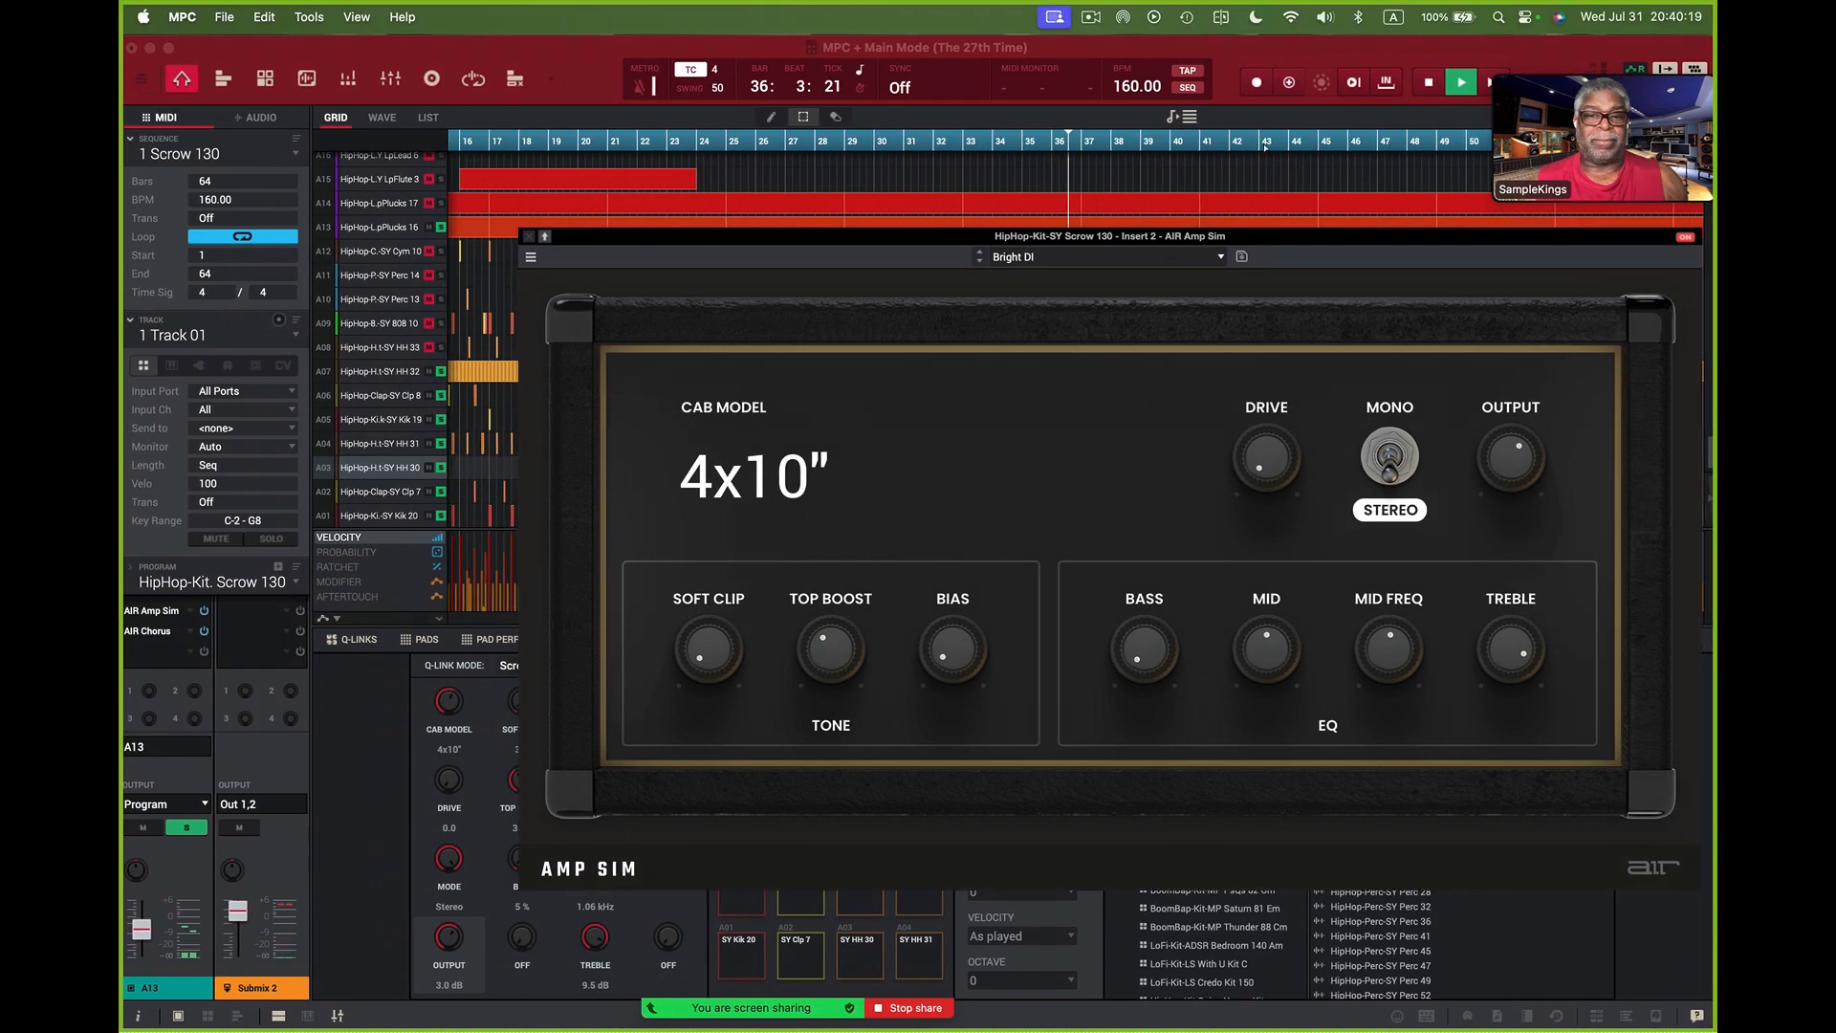
key(ctrl+Right)
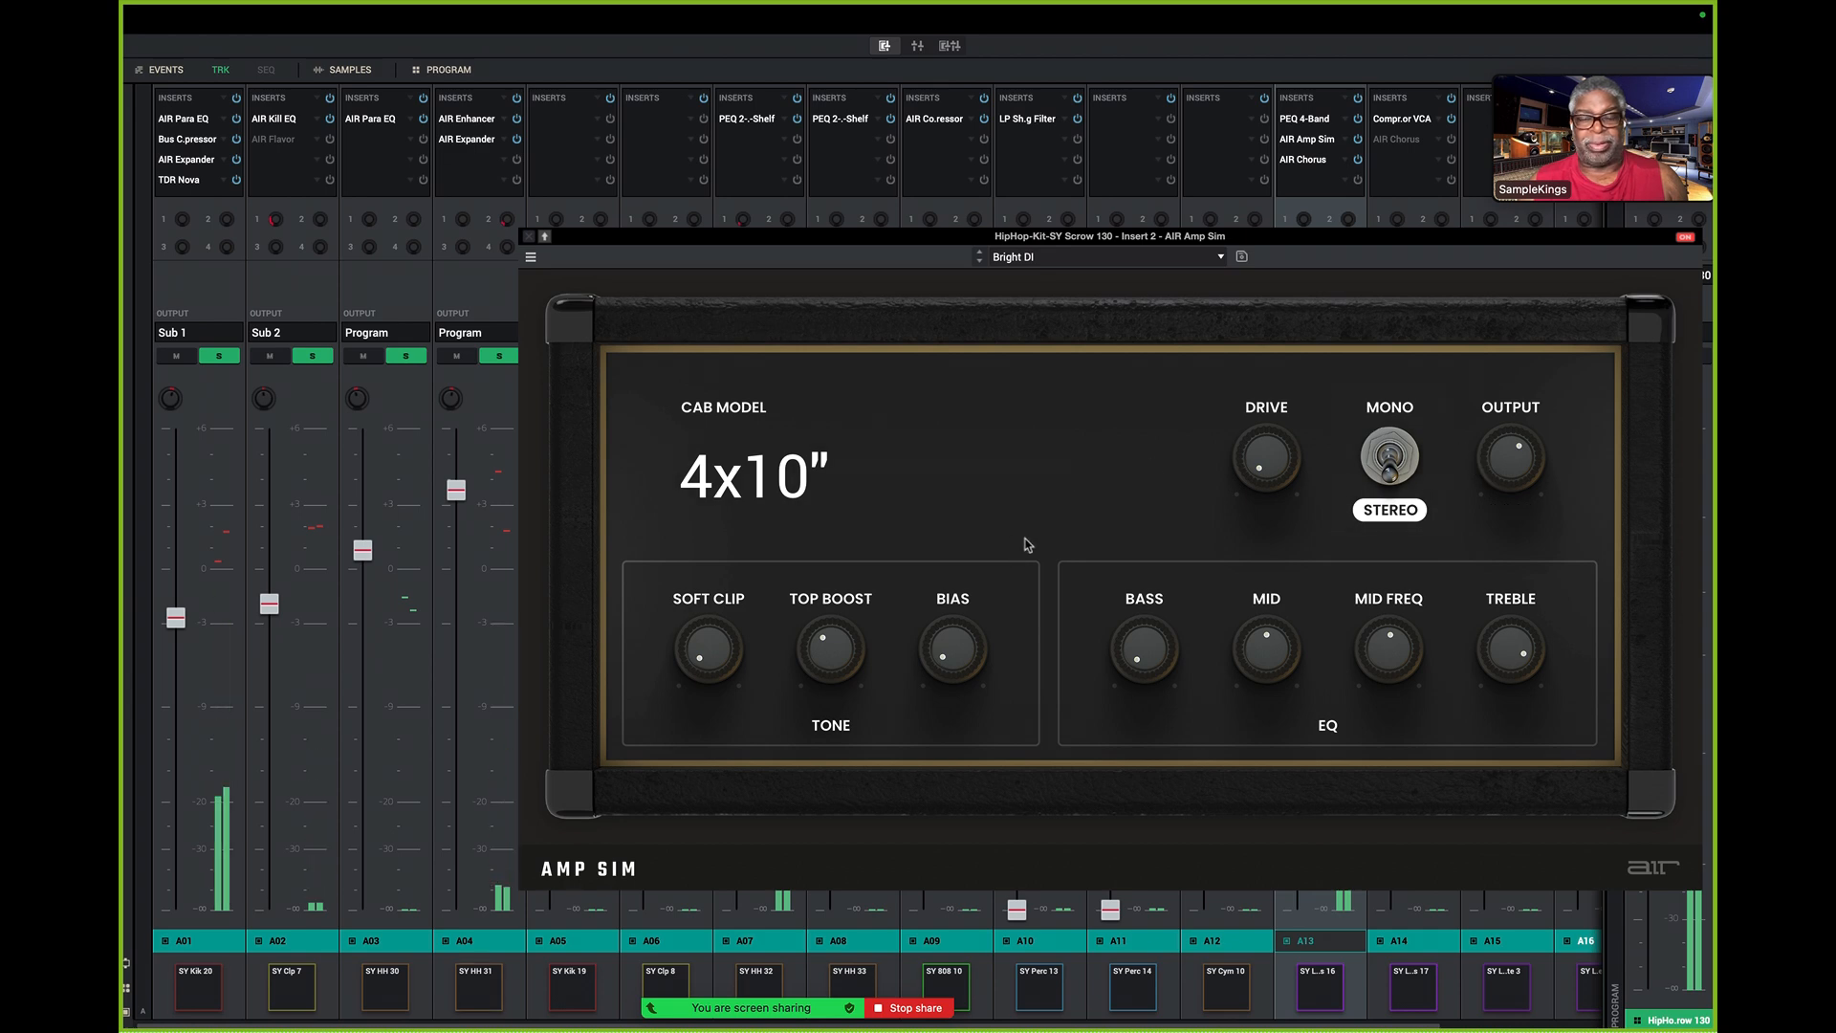
mouse_move(1509, 485)
mouse_move(1545, 637)
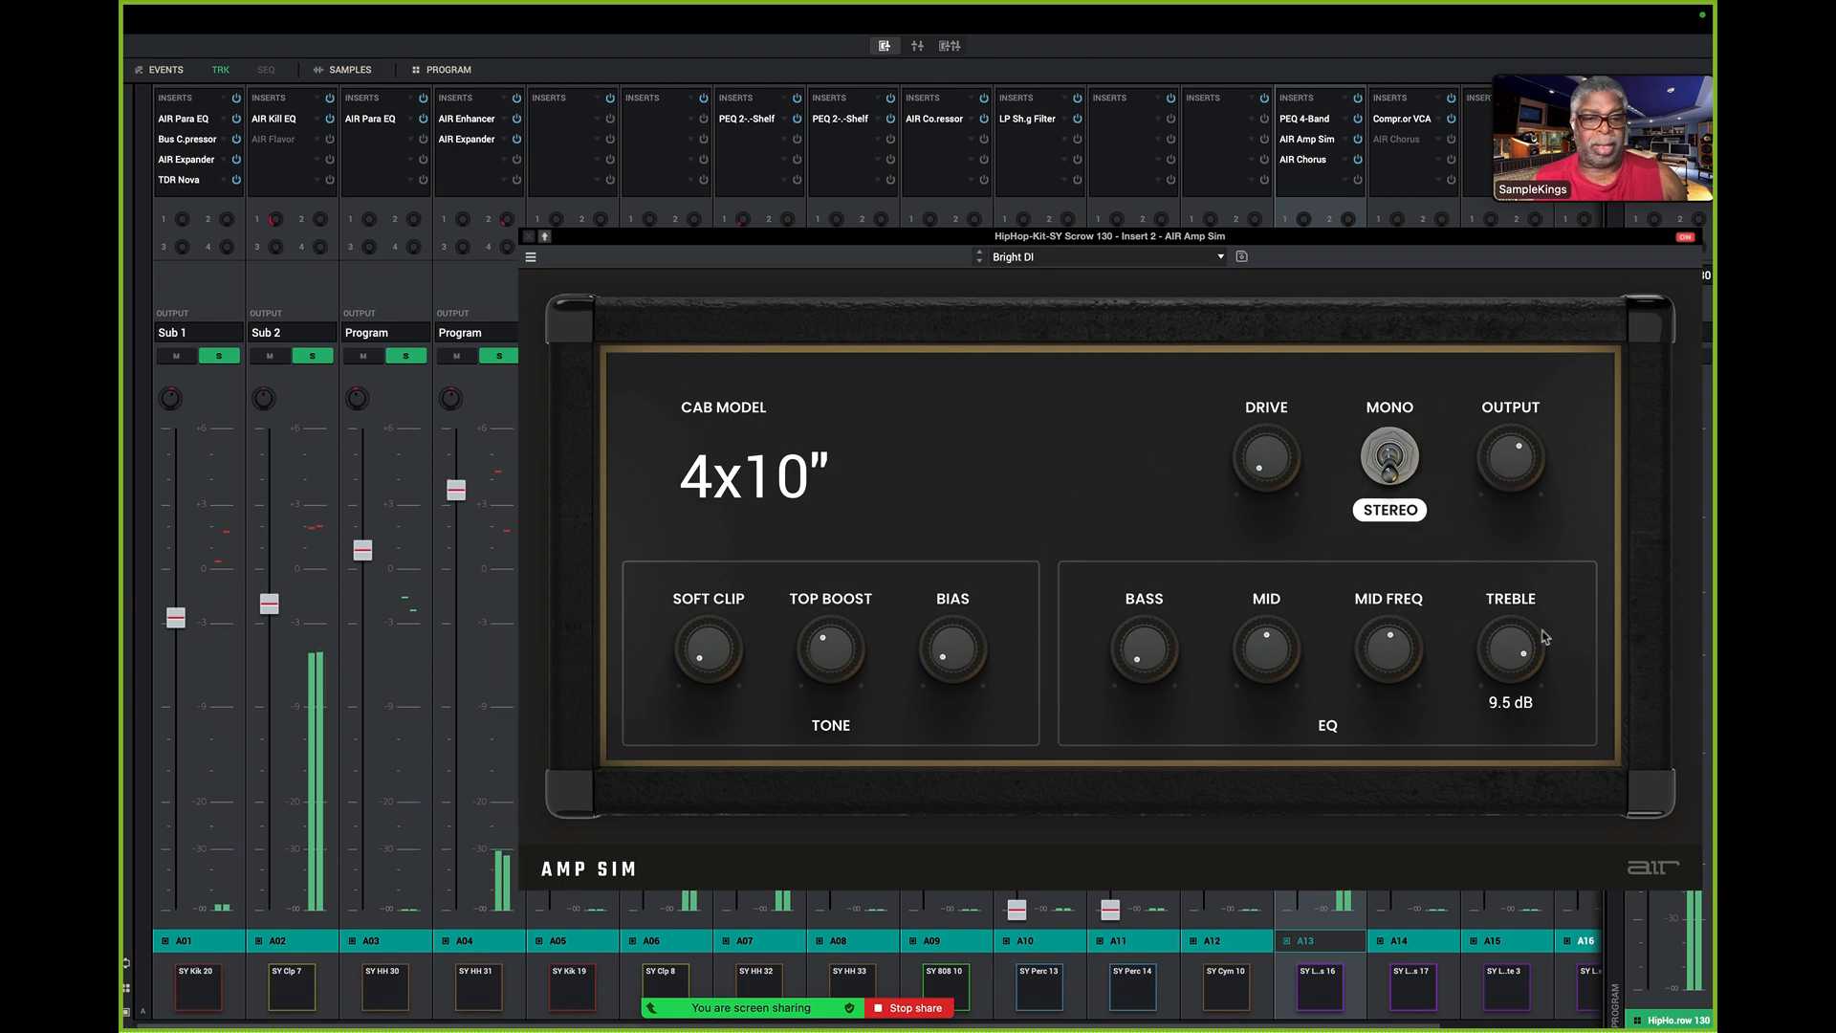
drag(1389, 660, 1389, 701)
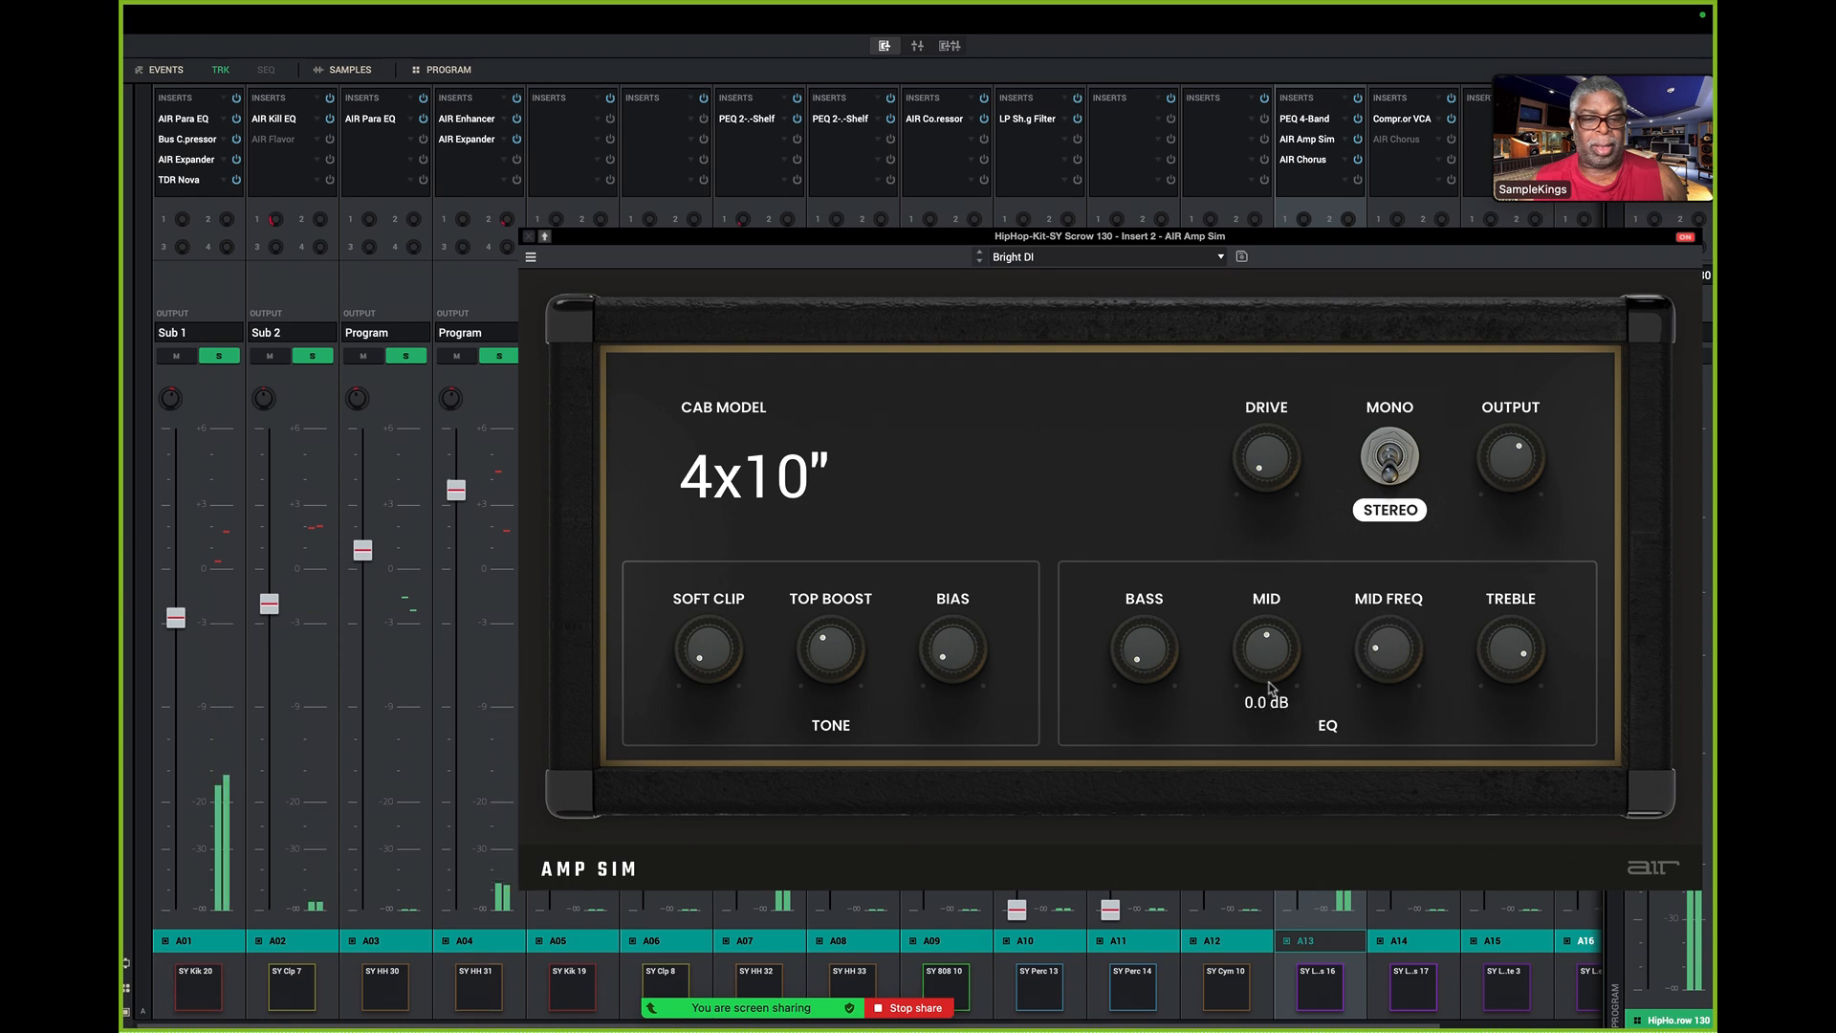
drag(1388, 650, 1295, 622)
click(531, 236)
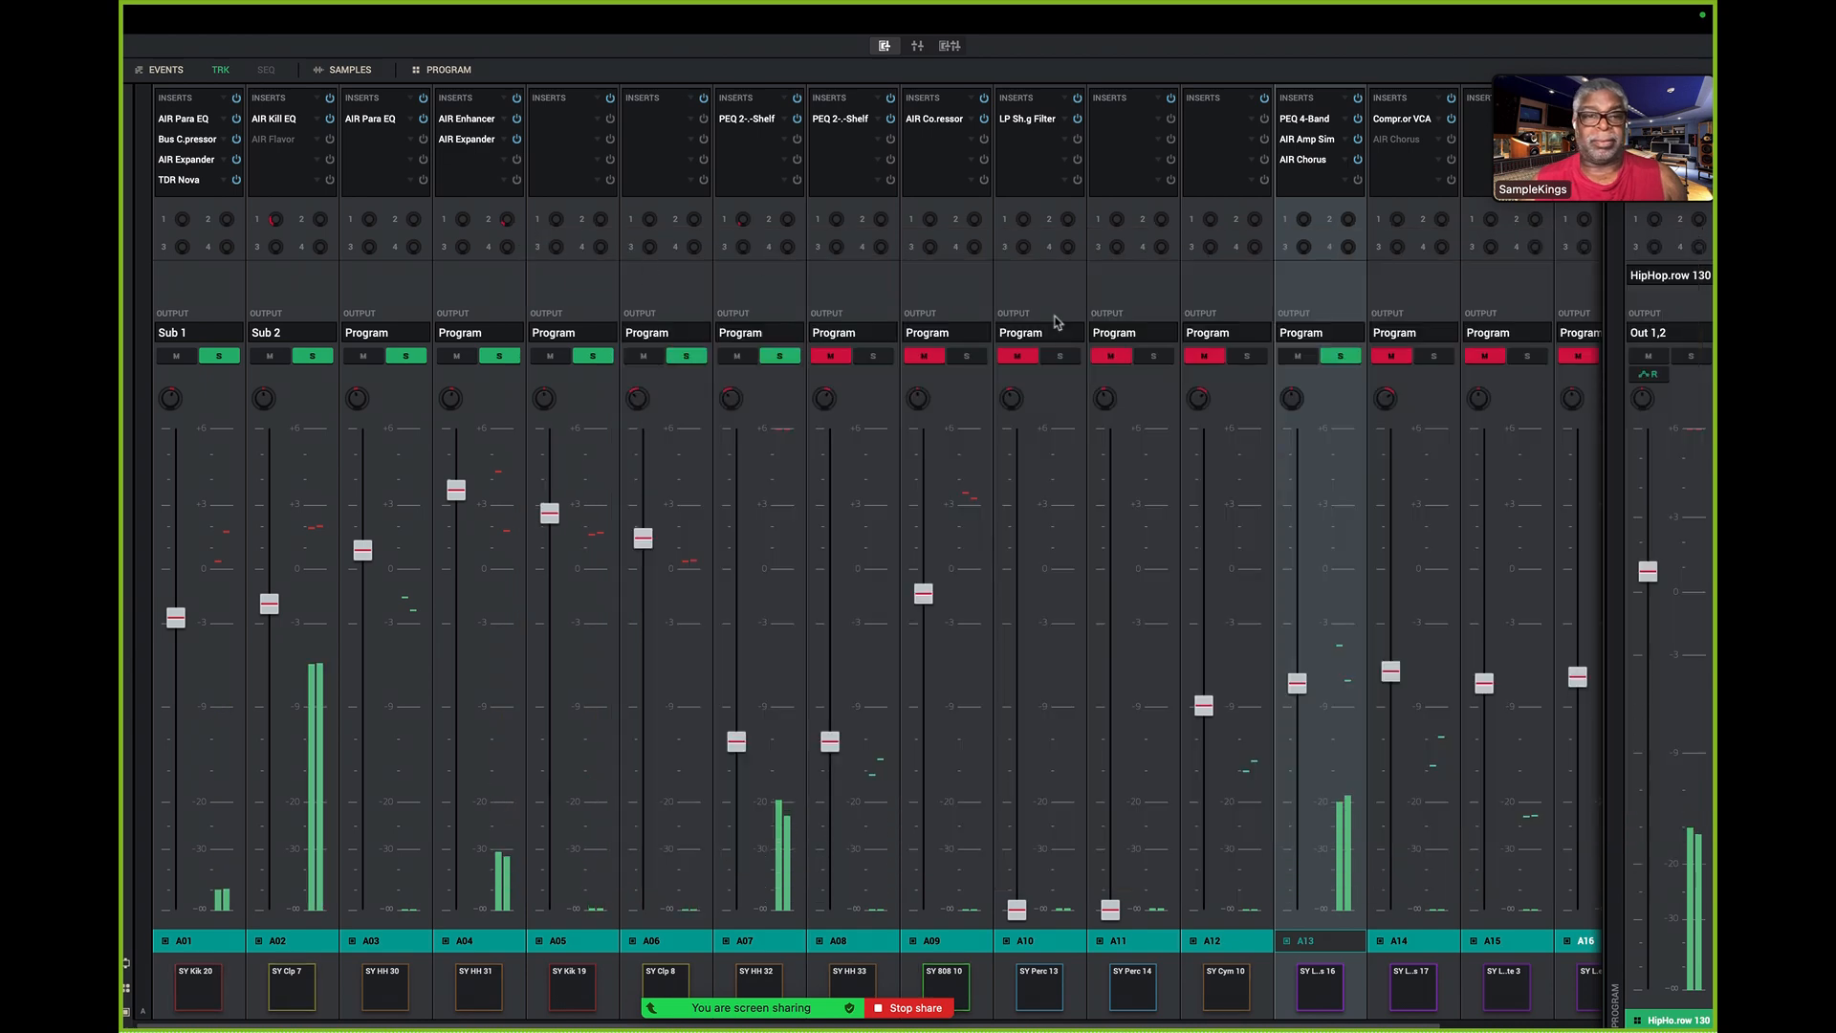
- Unsolo pad channels A13, A07, A06, A05, A04, A03, A02 and A01
click(1343, 358)
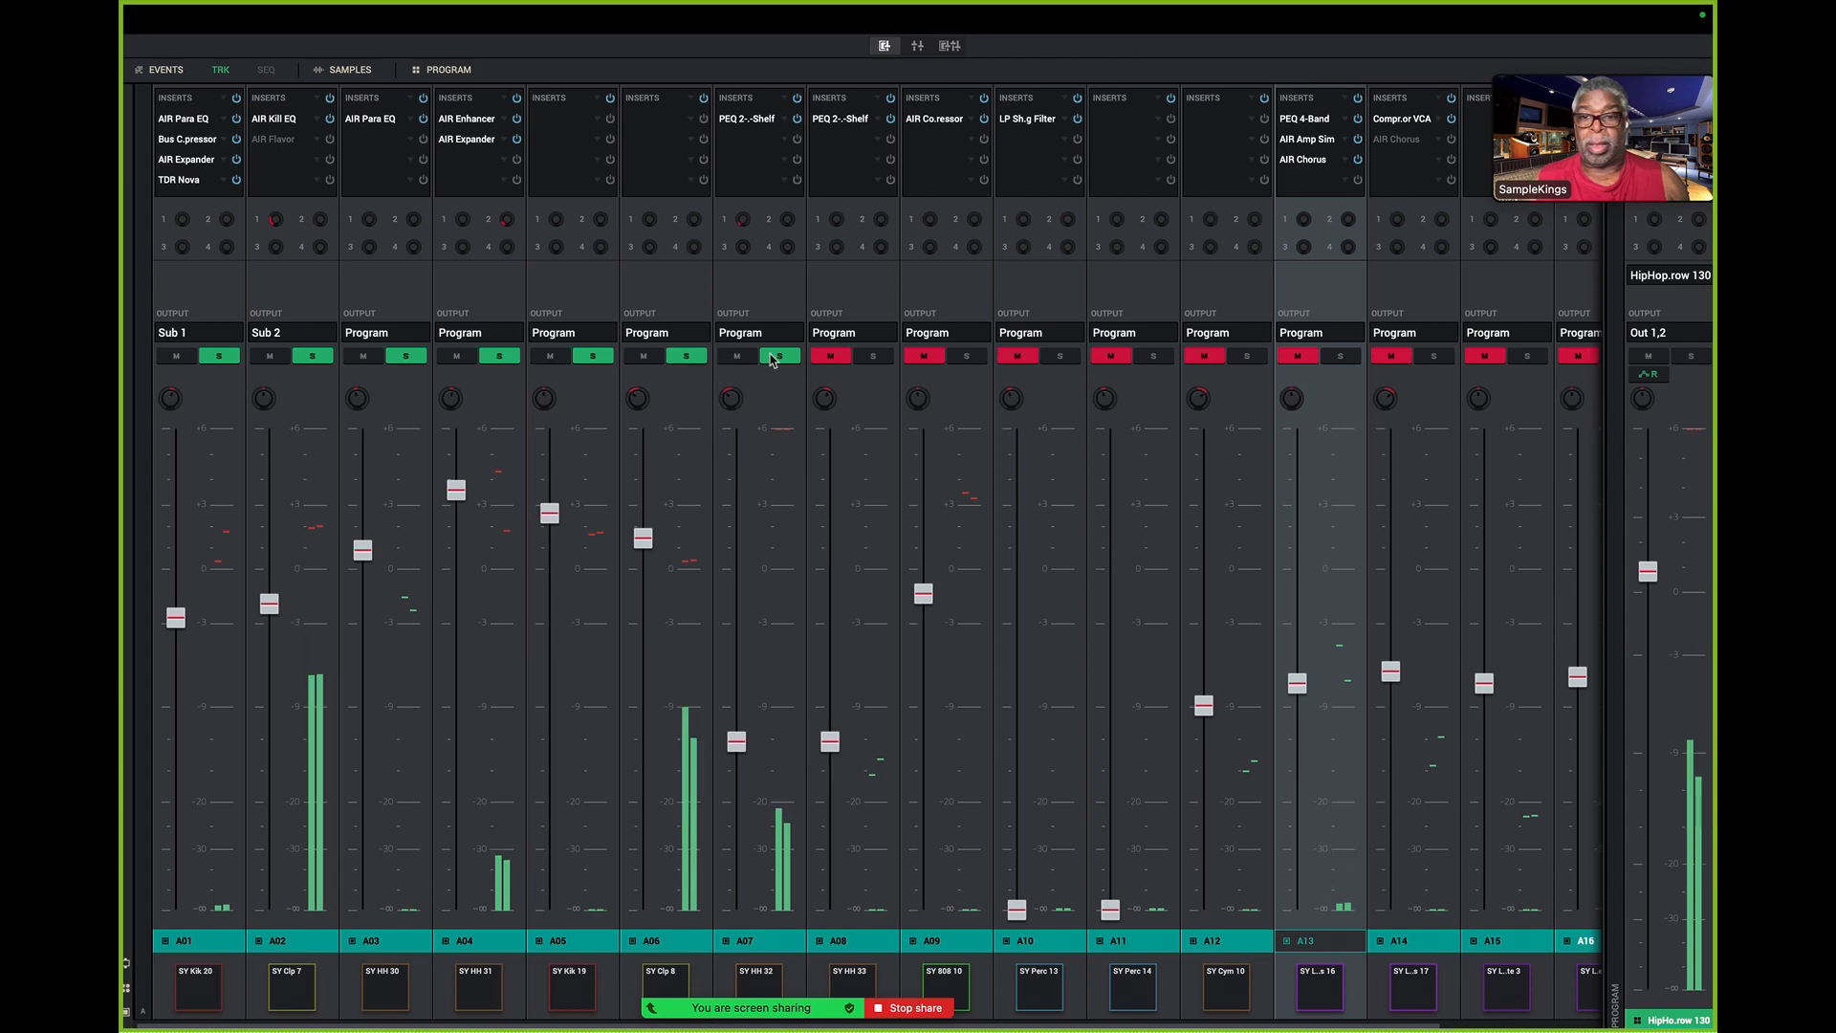
click(781, 356)
click(687, 356)
click(592, 357)
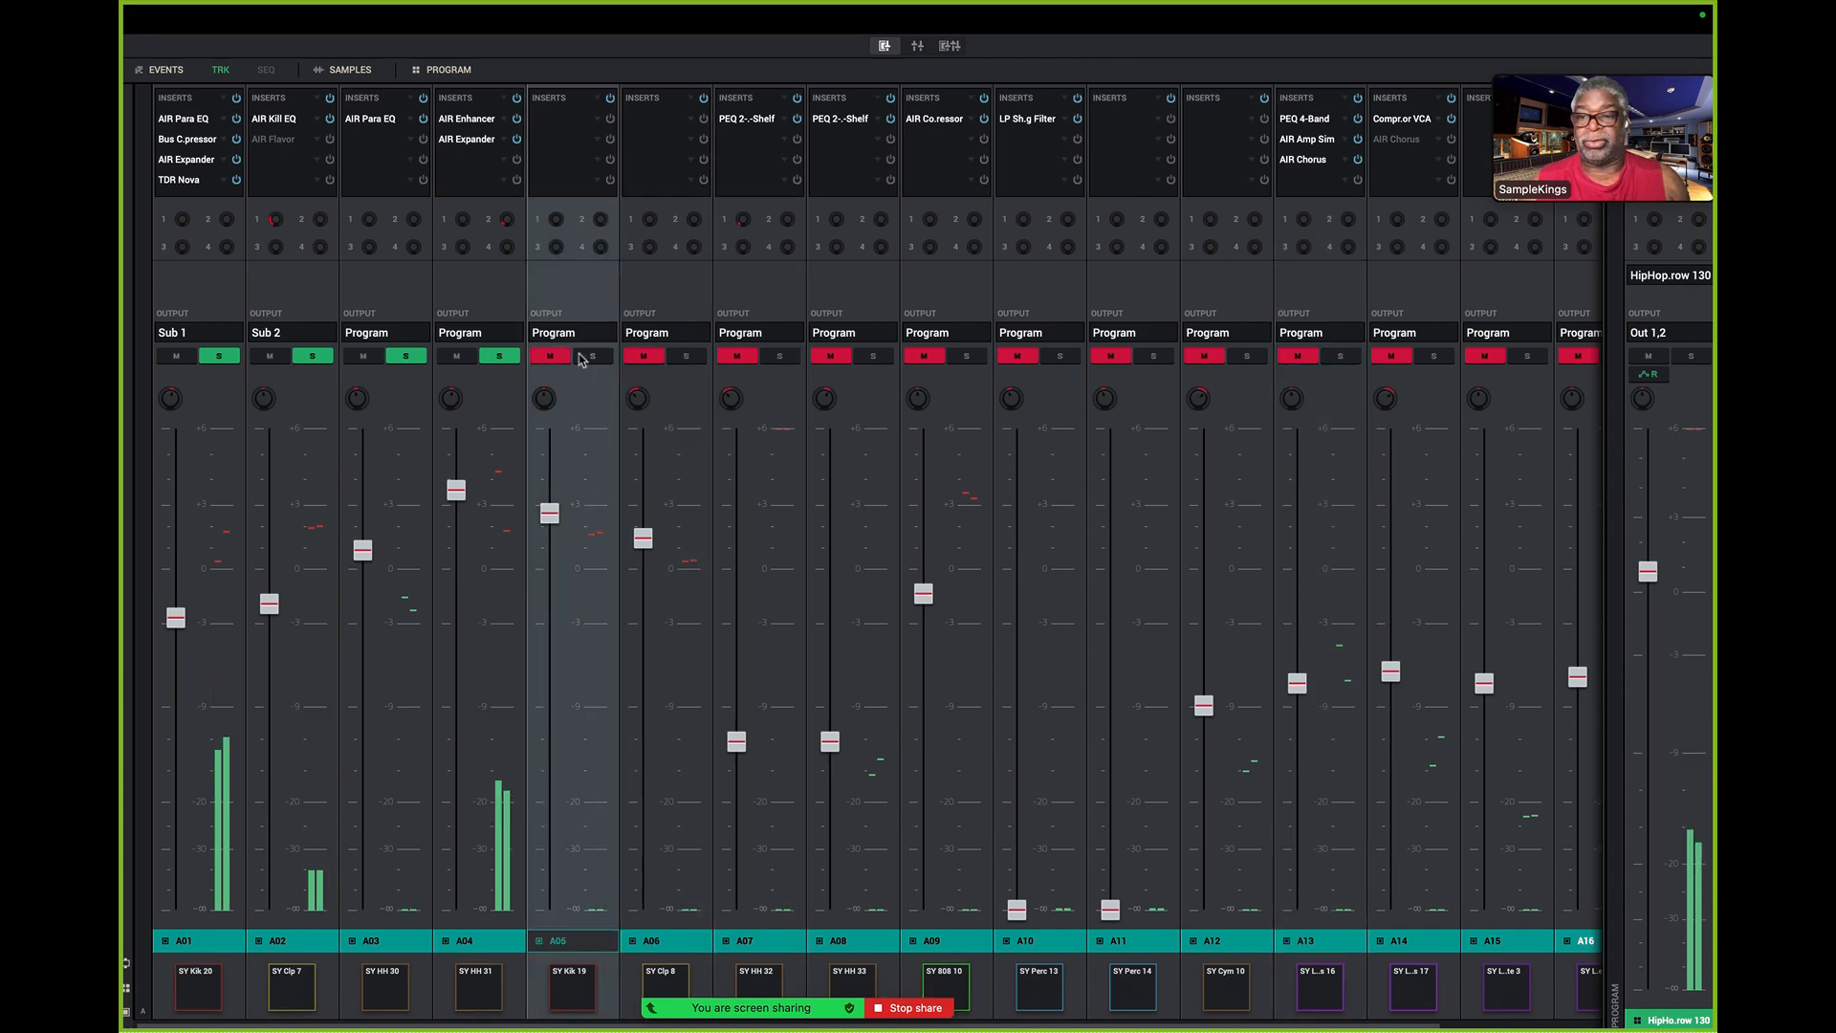
click(496, 357)
click(405, 357)
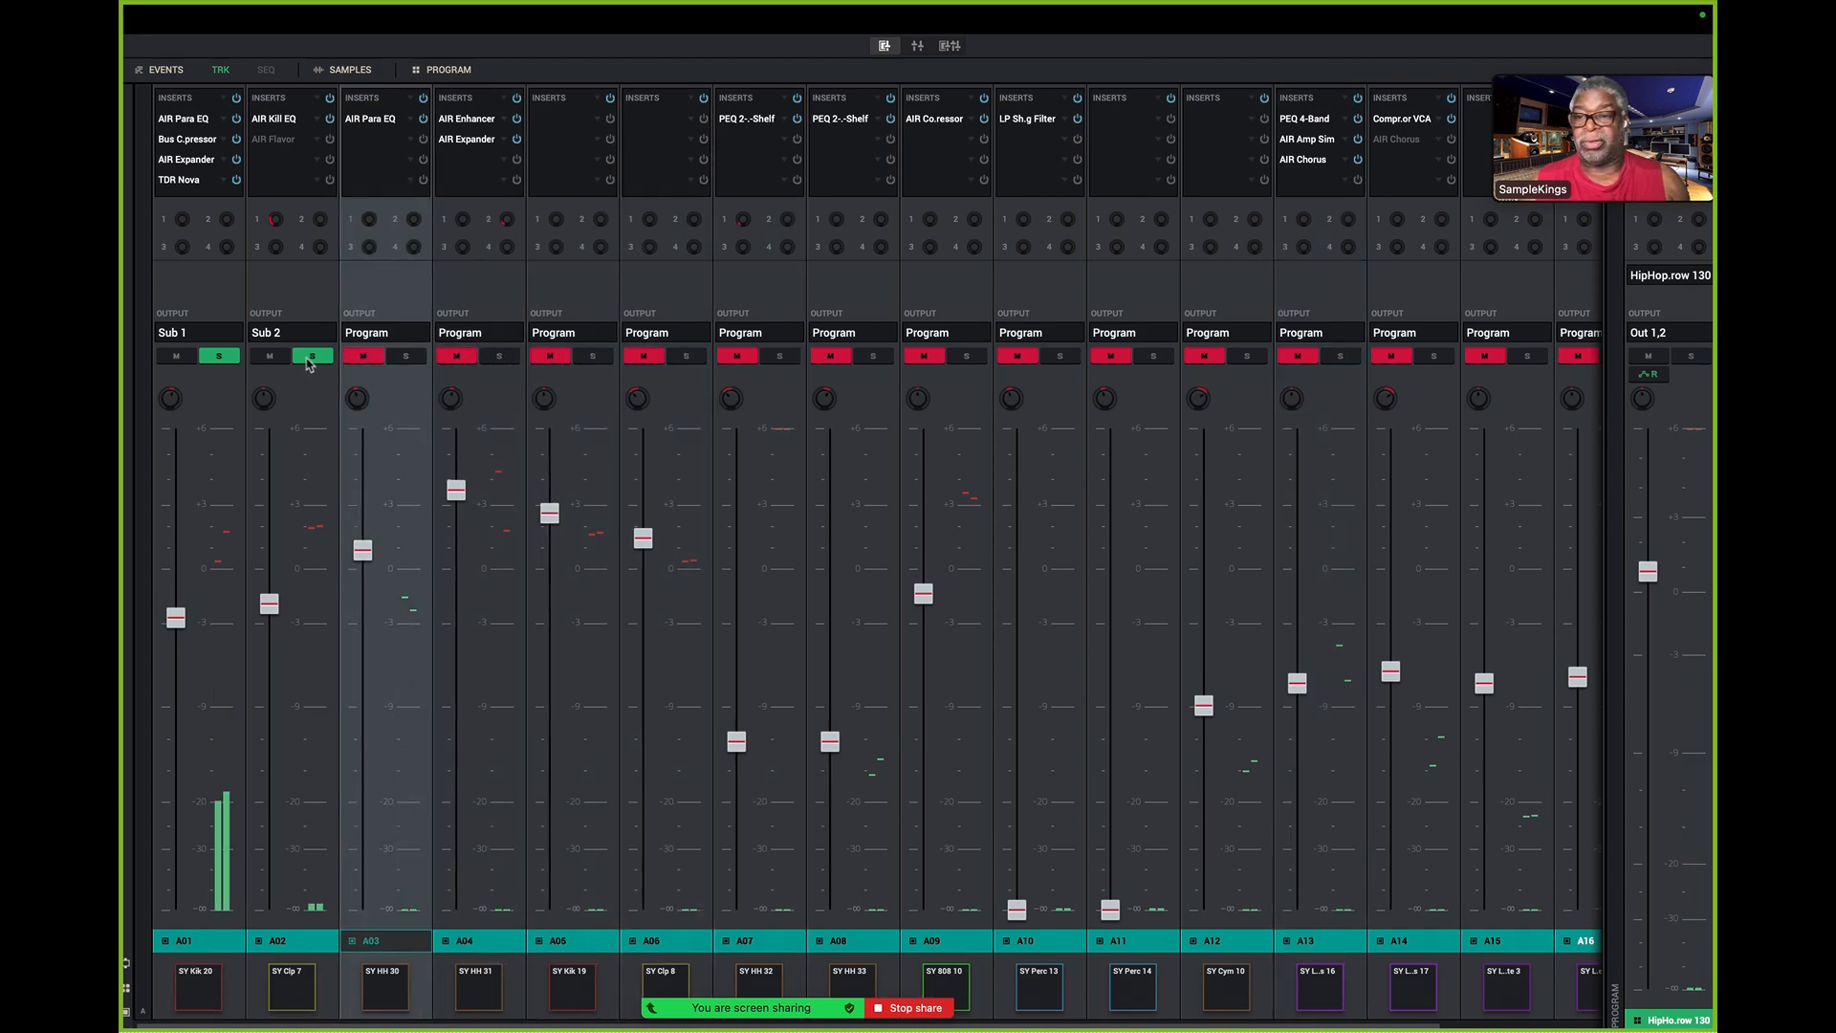
click(312, 357)
click(218, 357)
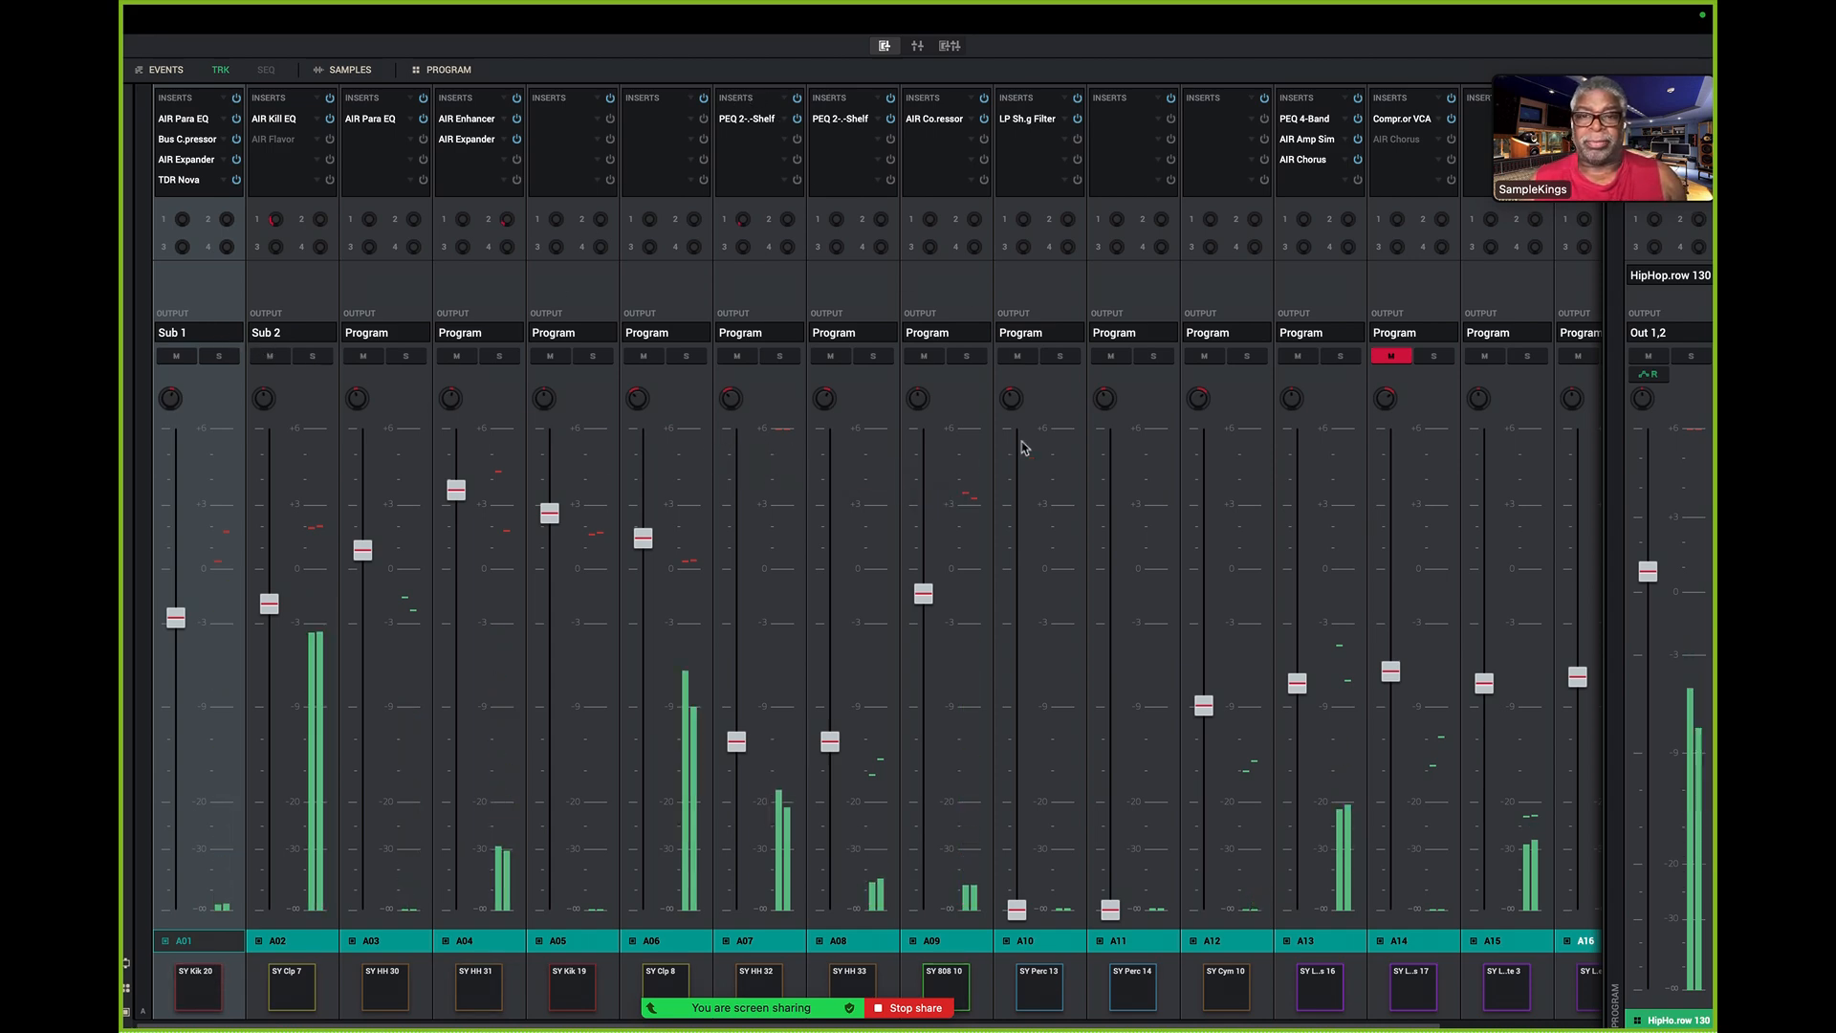
- Show the channel mixer, switch to the combined pad and channel mixer view, and enlarge the pad mixer section to nearly full height
click(917, 47)
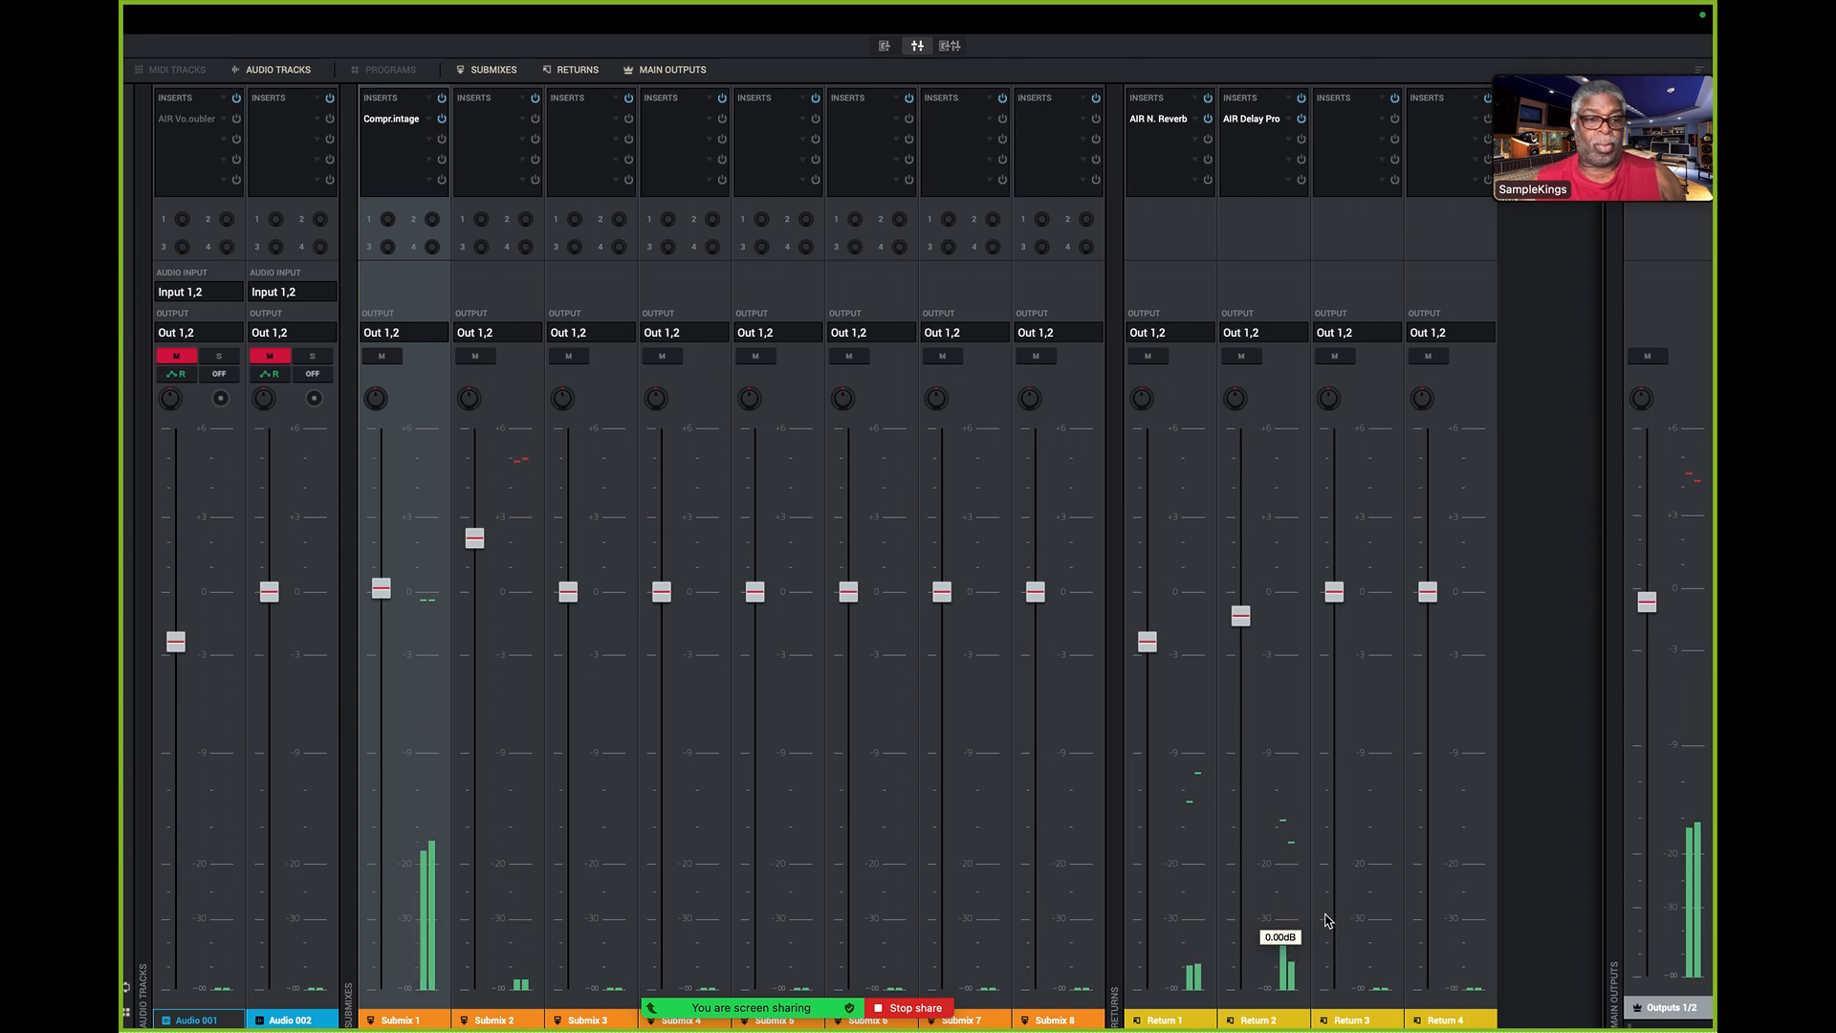
click(951, 46)
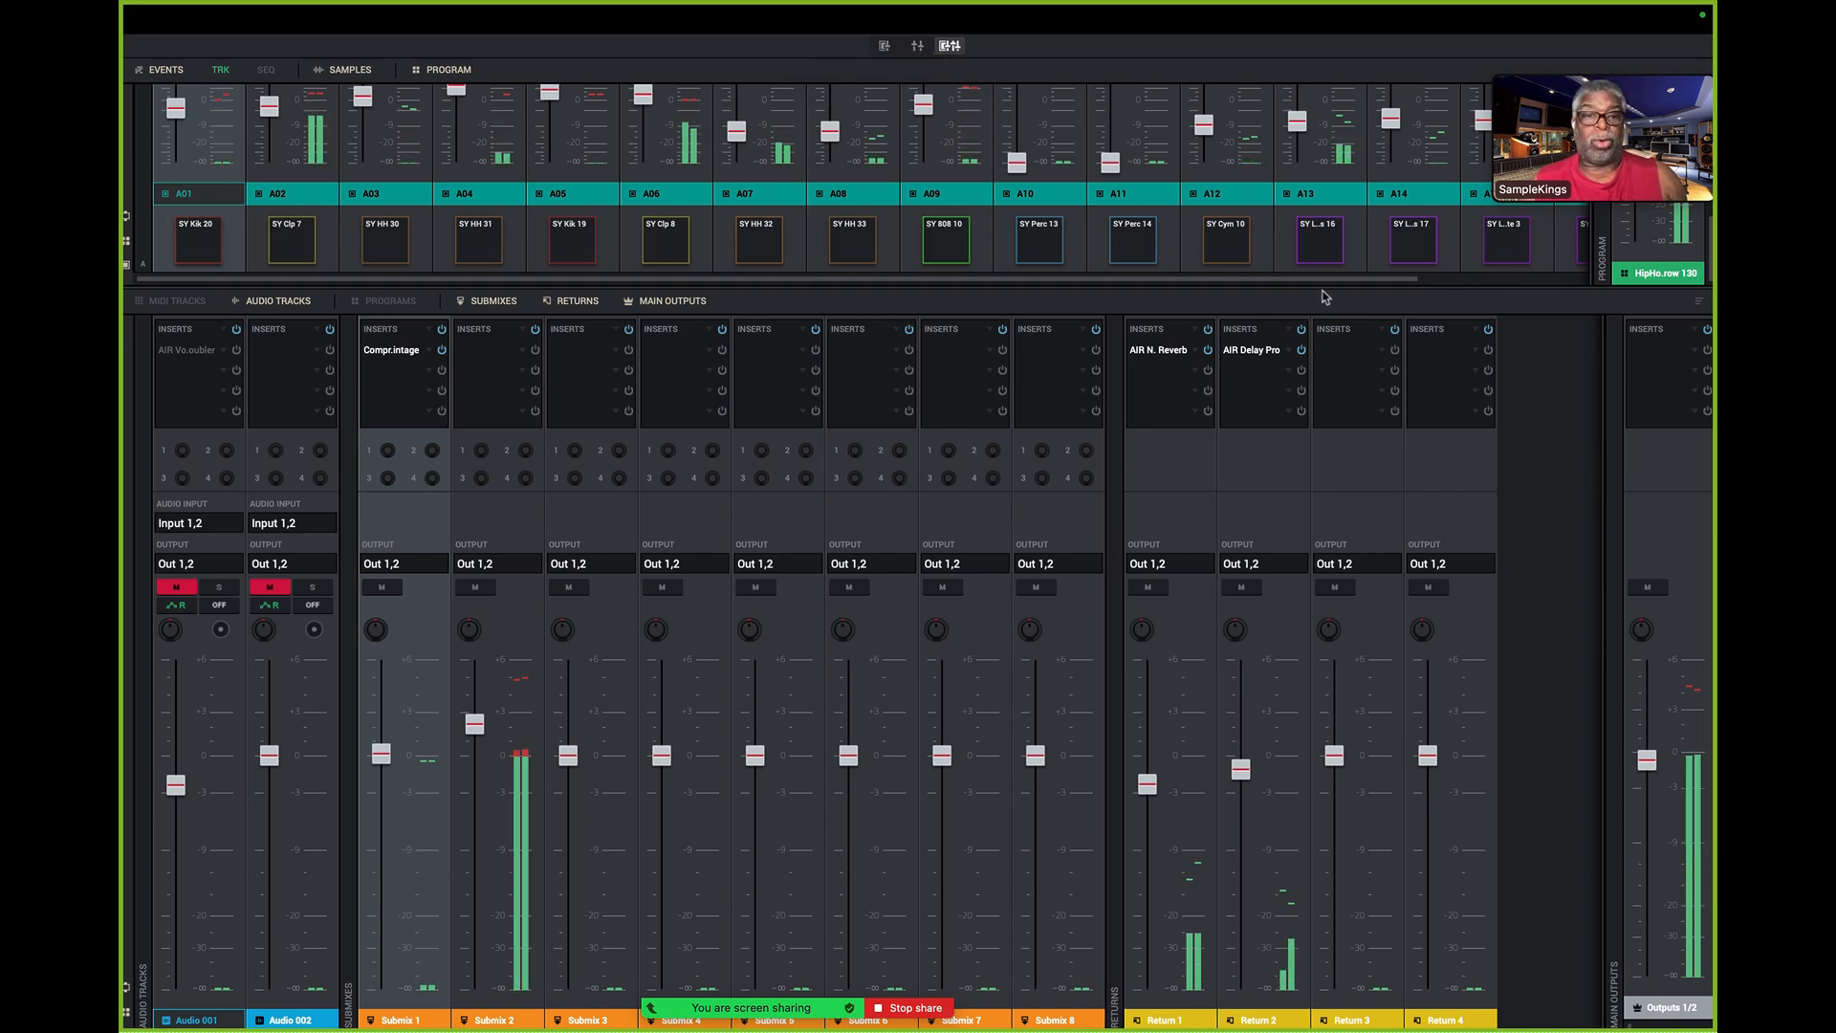
drag(1318, 285, 1373, 1009)
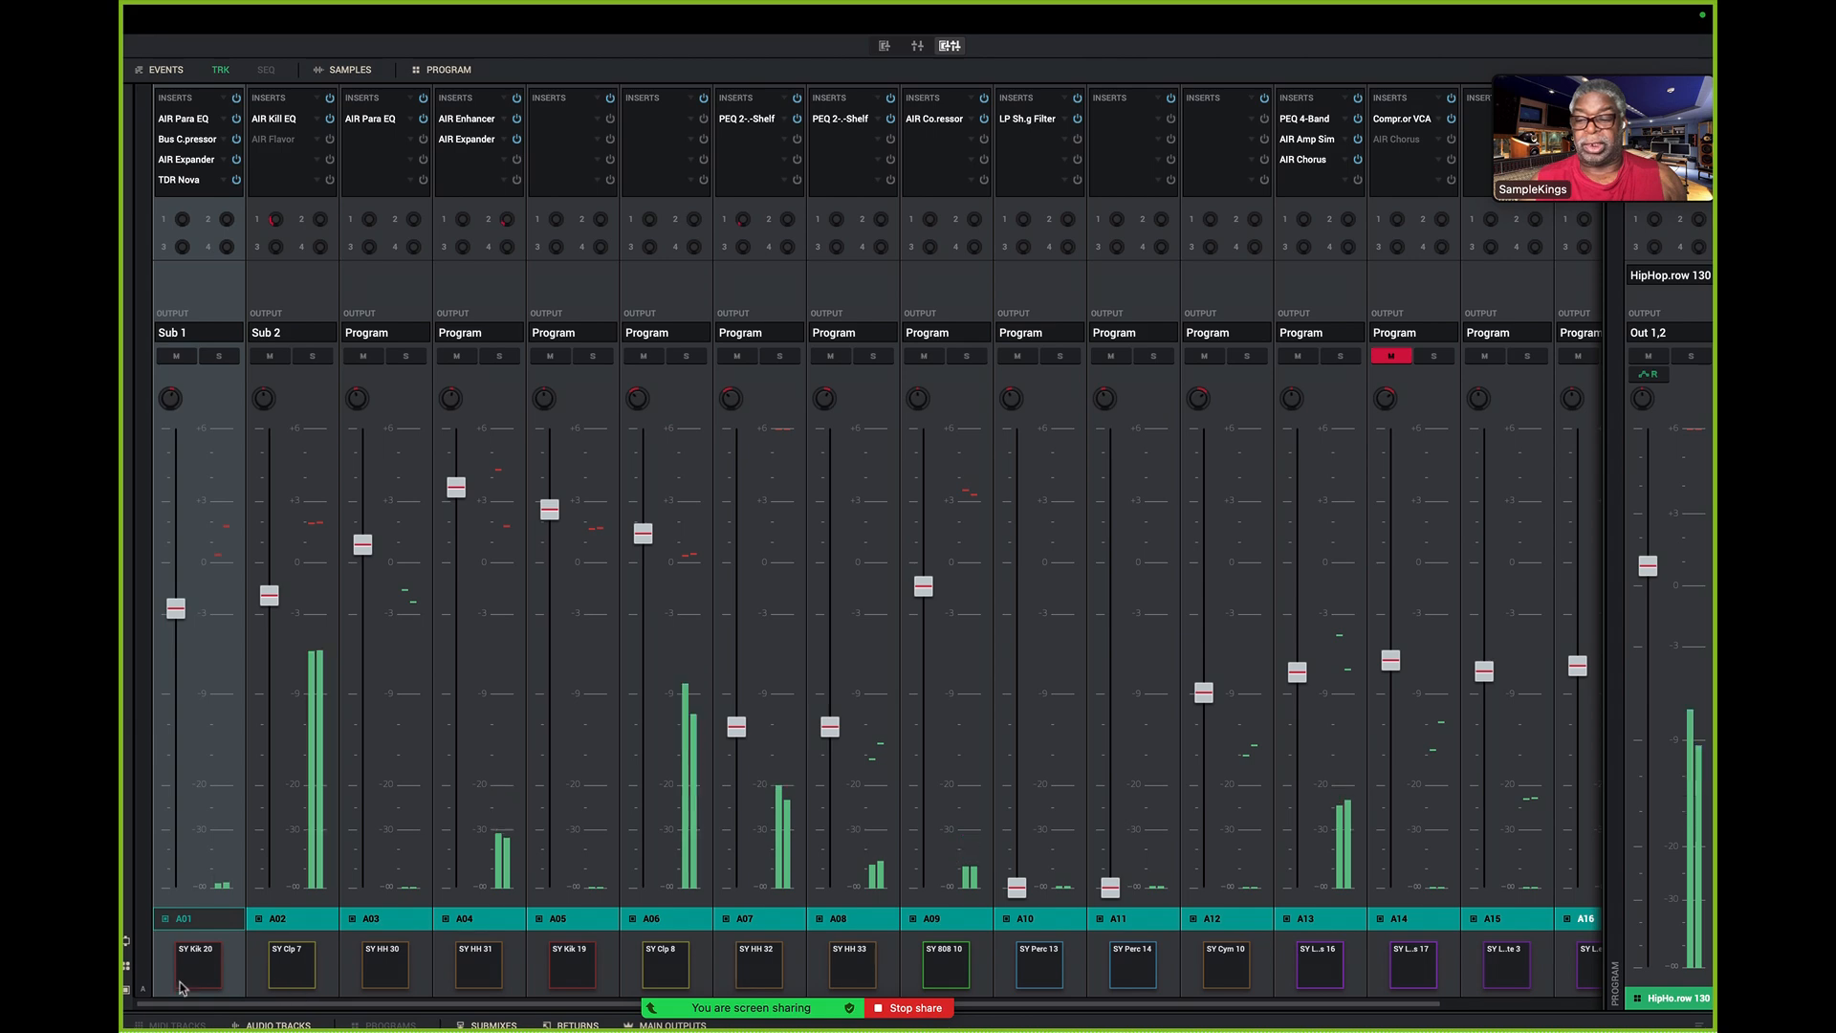
- Audition pads A01, A02 and A03 from the pad row below their channel strips, and resume sequence playback
click(129, 992)
click(129, 992)
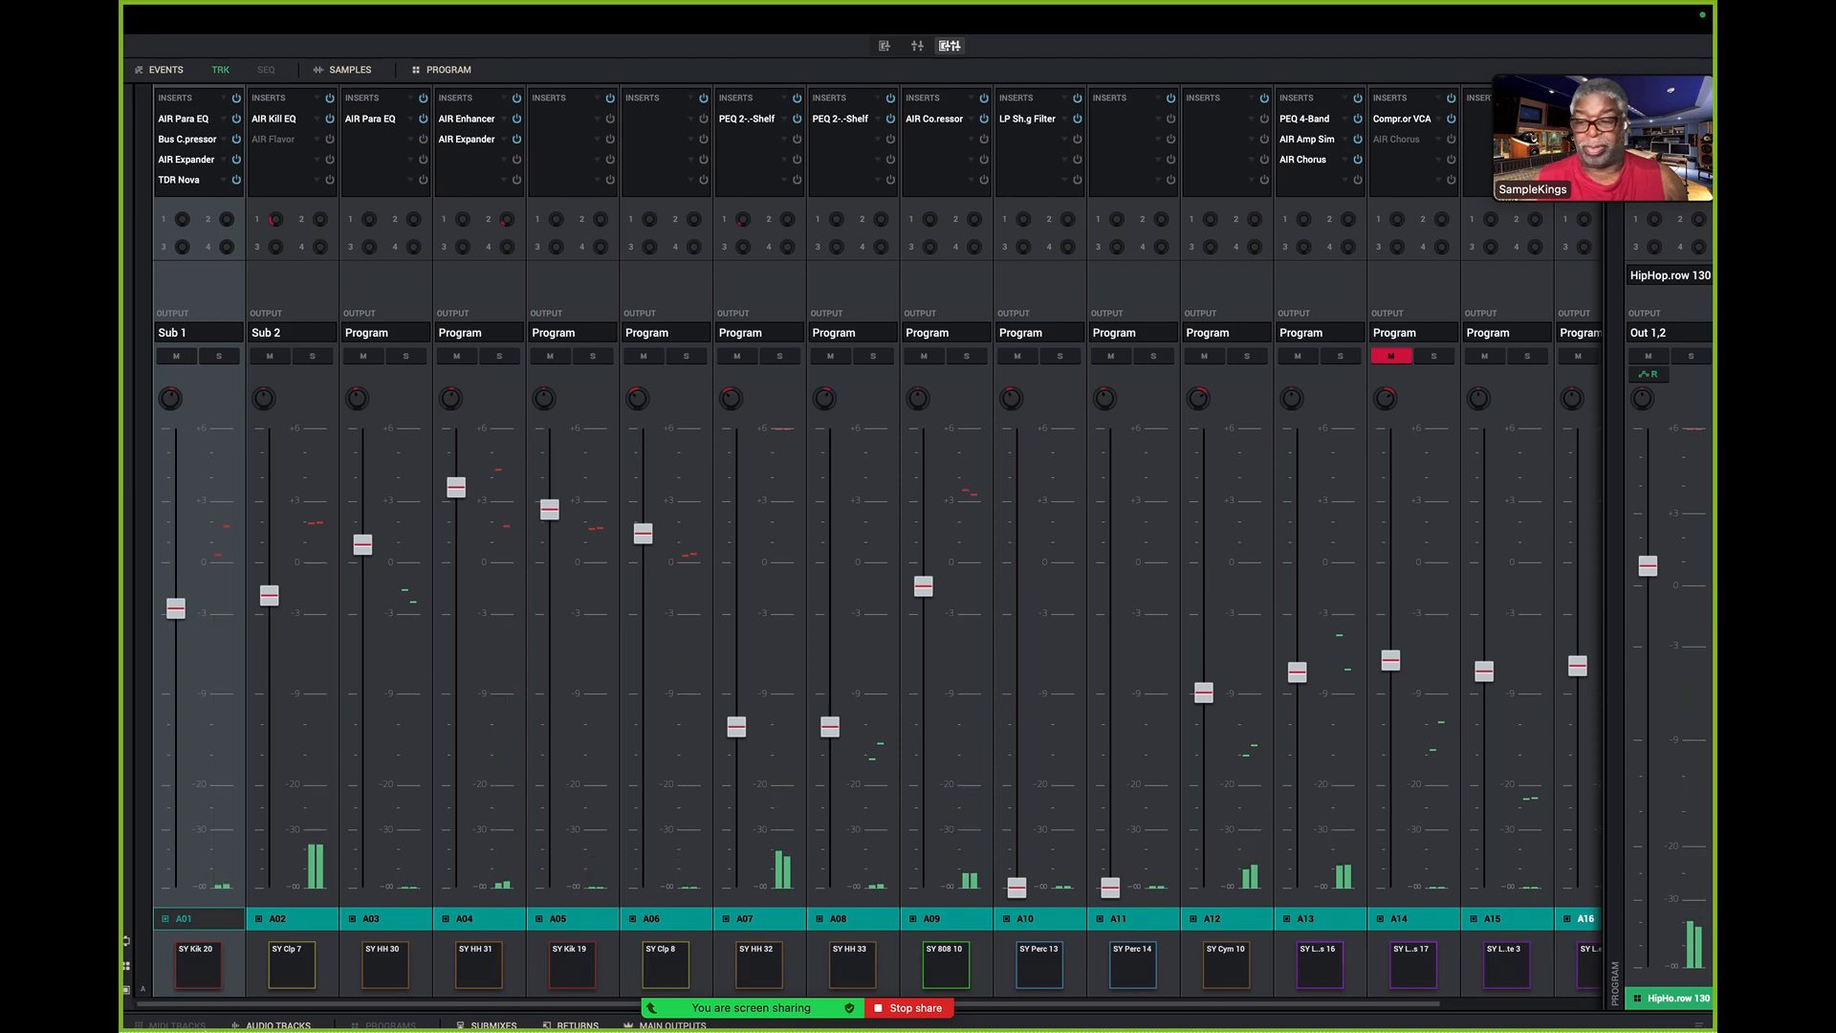
click(198, 966)
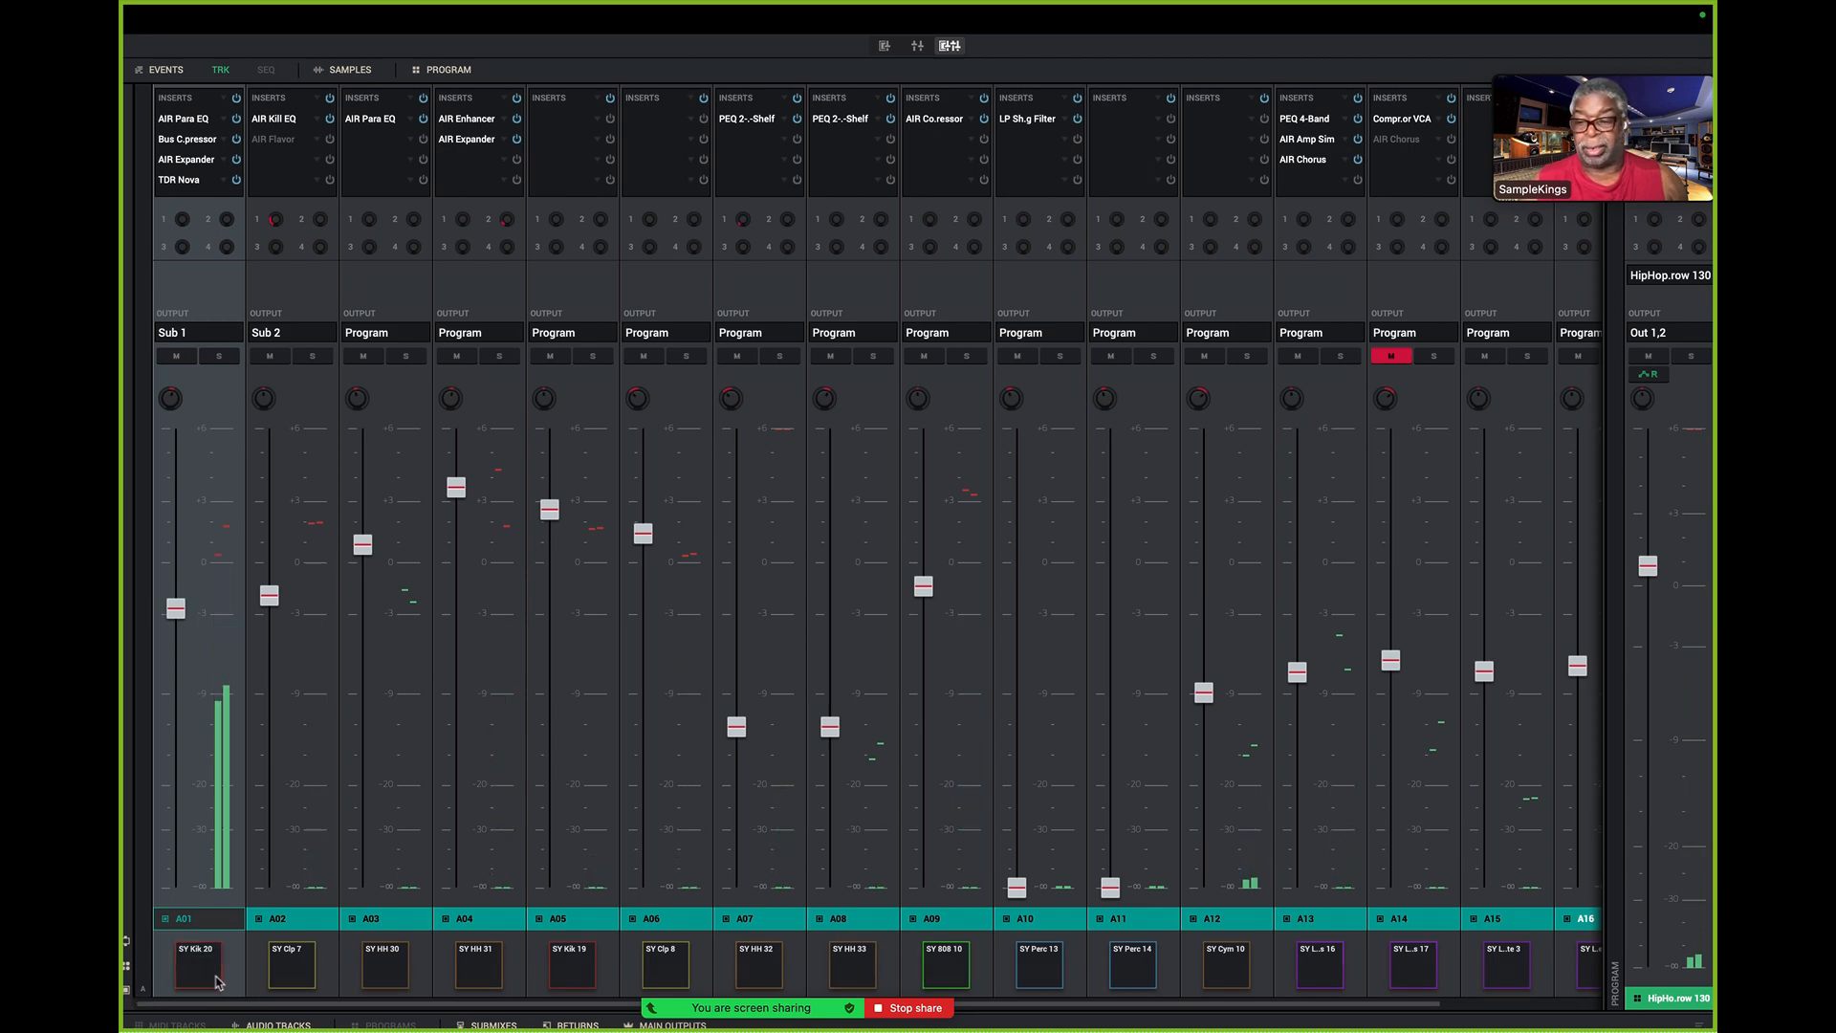
click(283, 974)
click(379, 968)
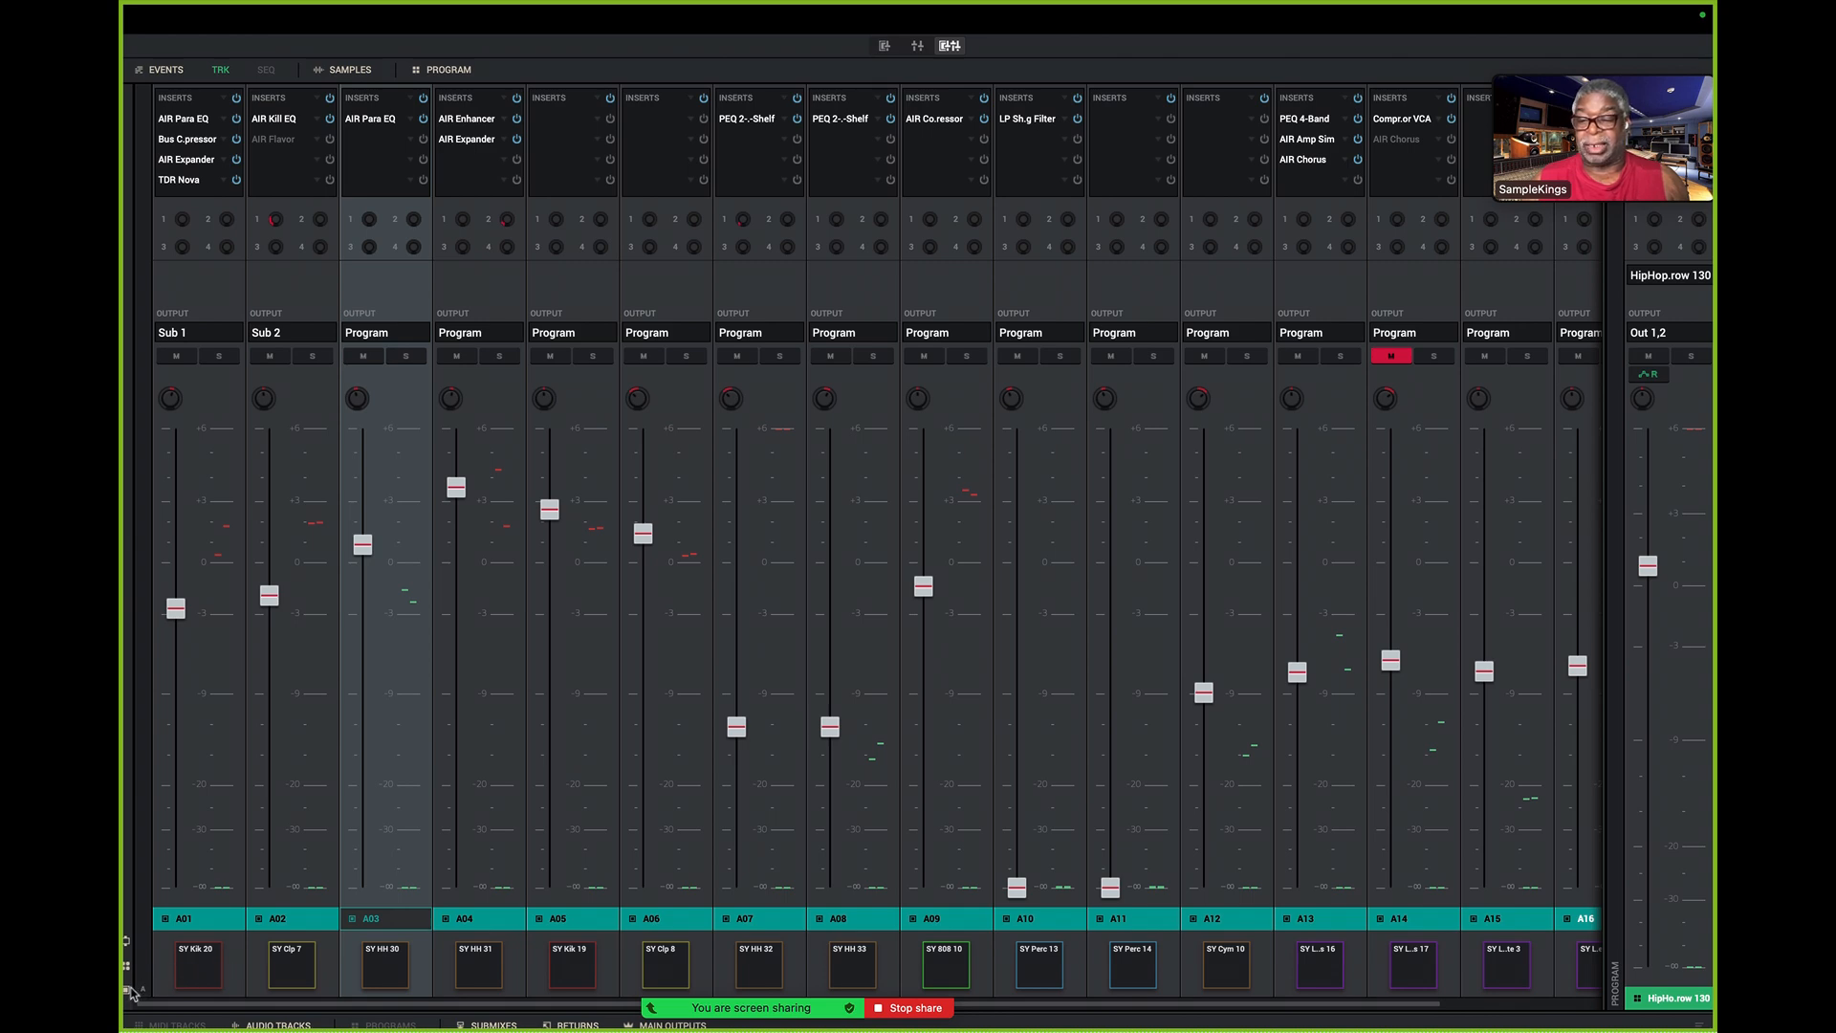
key(space)
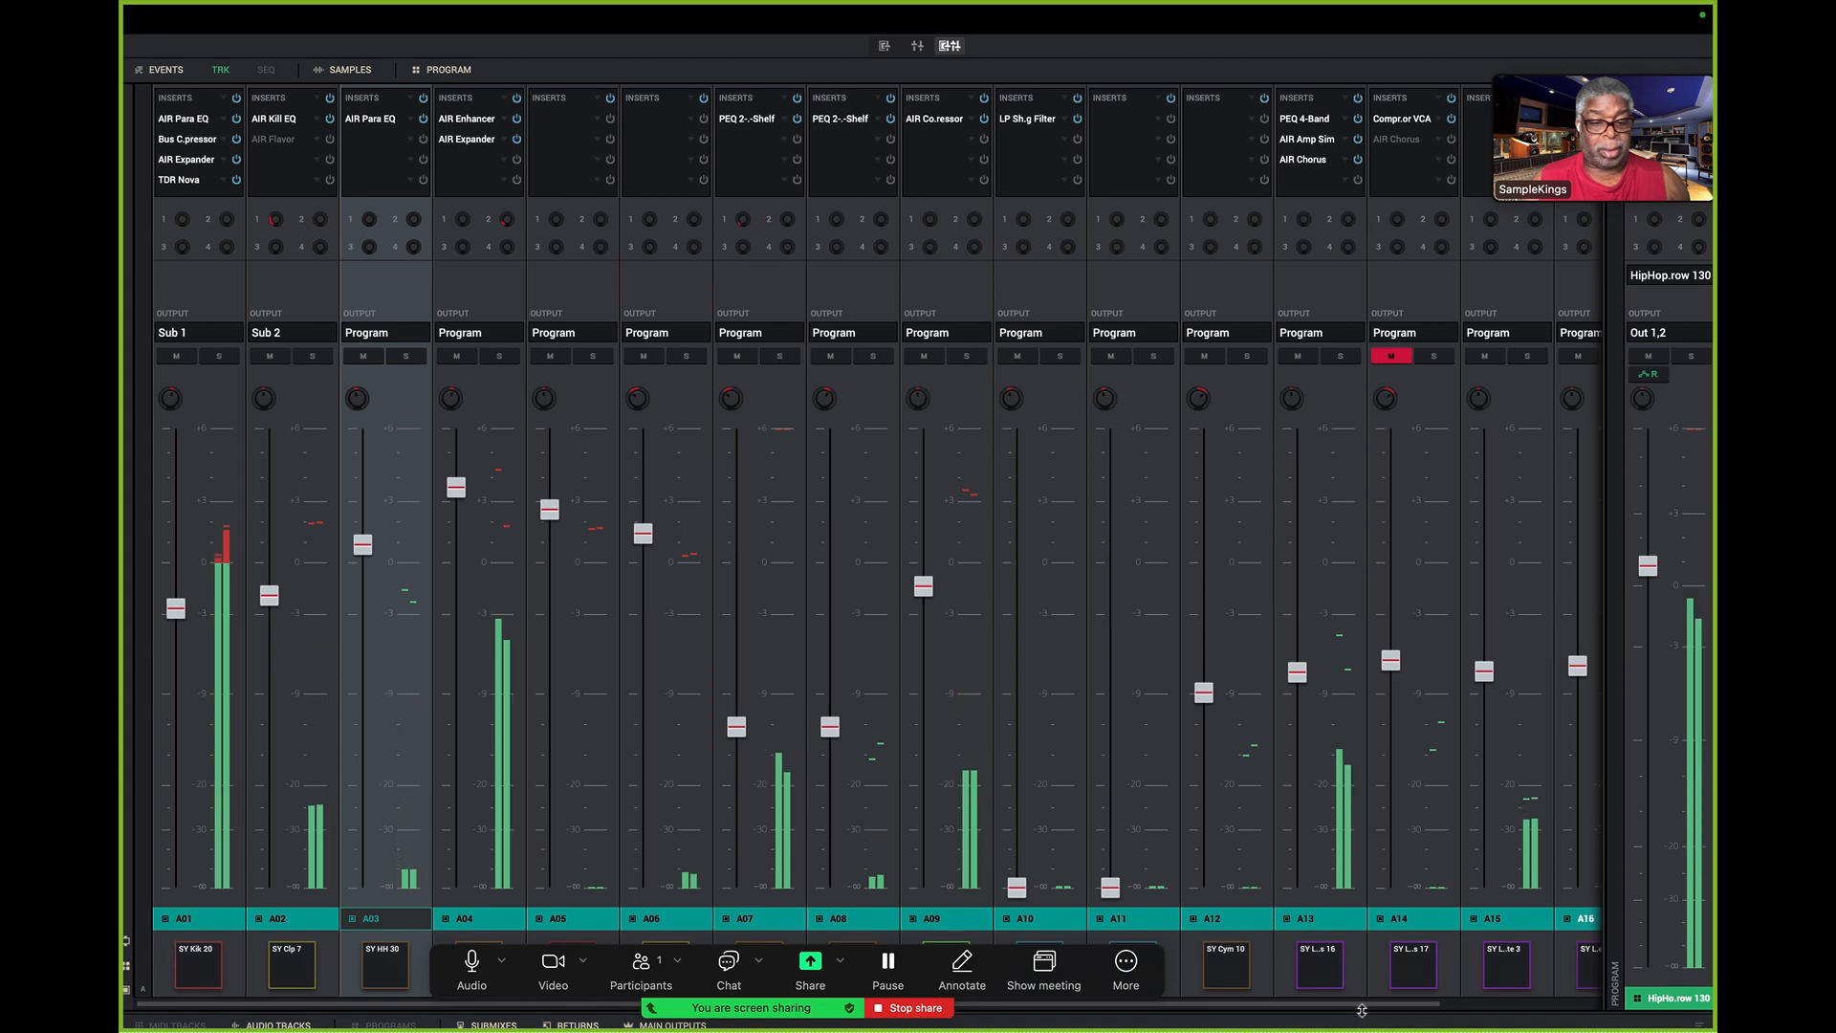
- Resize the split to reveal each mixer section in turn, and mute and unmute the HipHop kit's program channel to compare playback
drag(1365, 1011, 1196, 165)
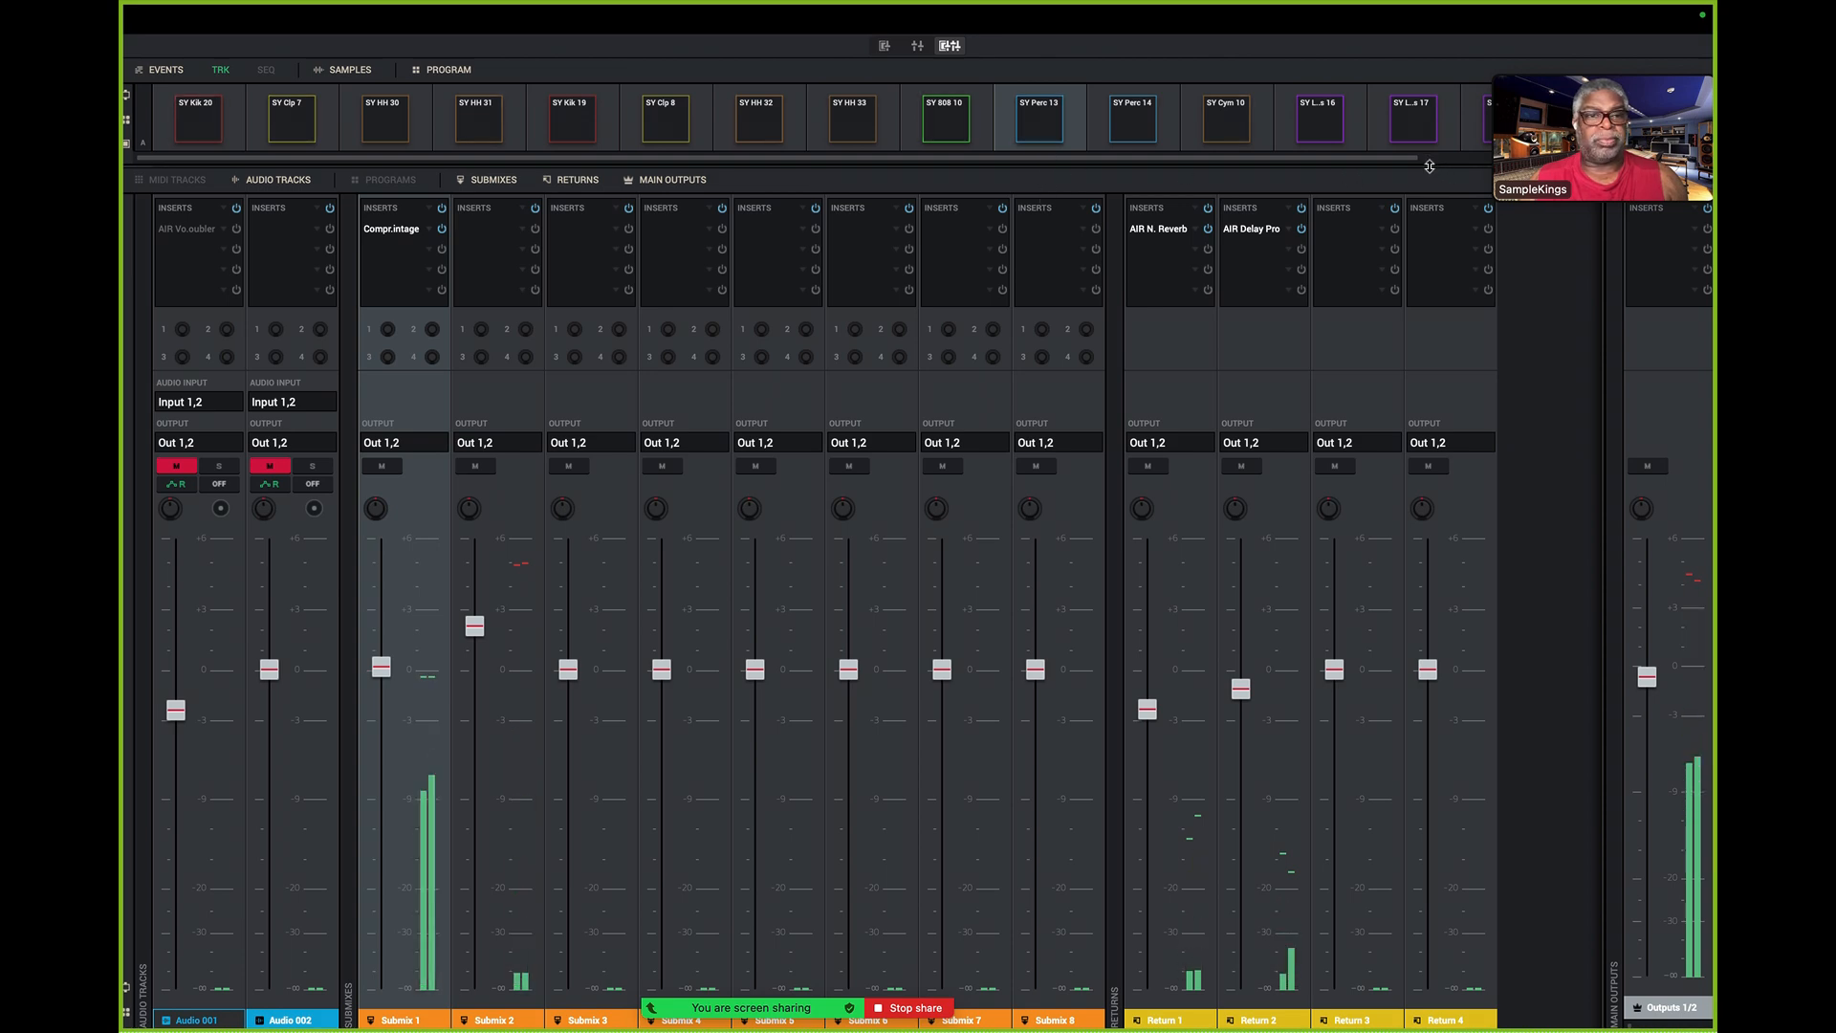
drag(1431, 172, 1146, 921)
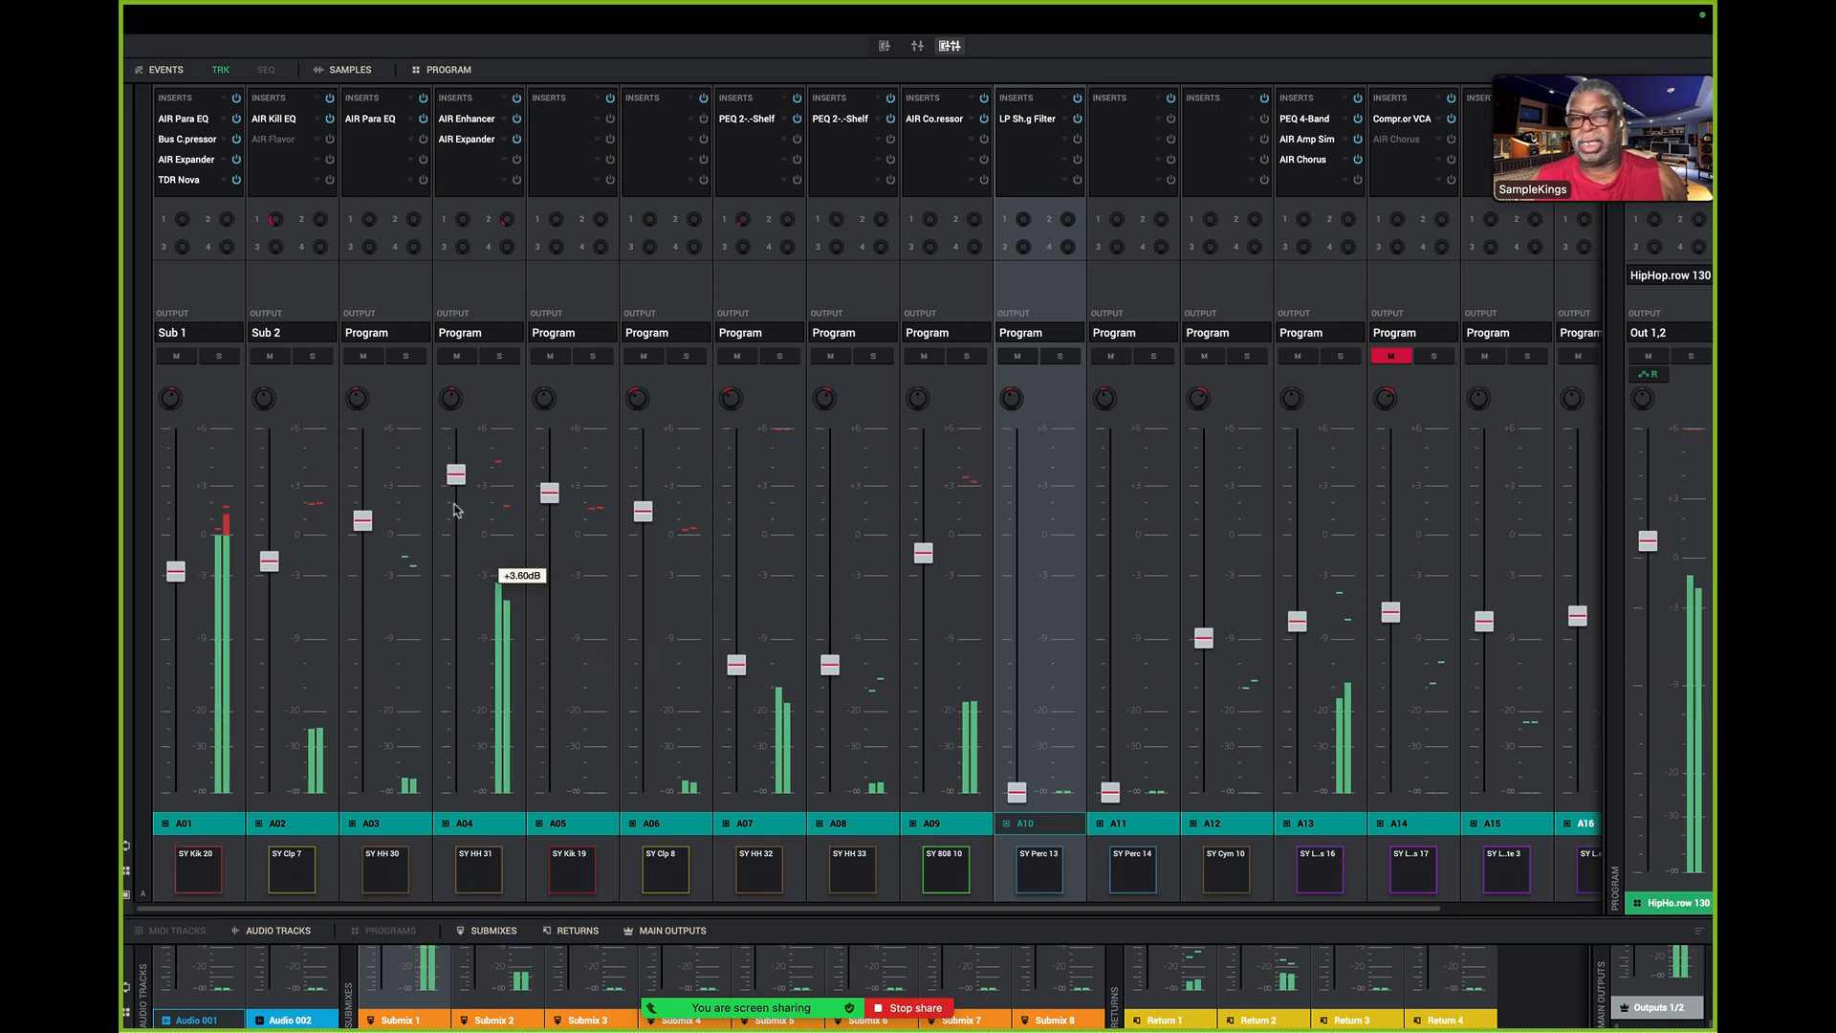
click(1646, 357)
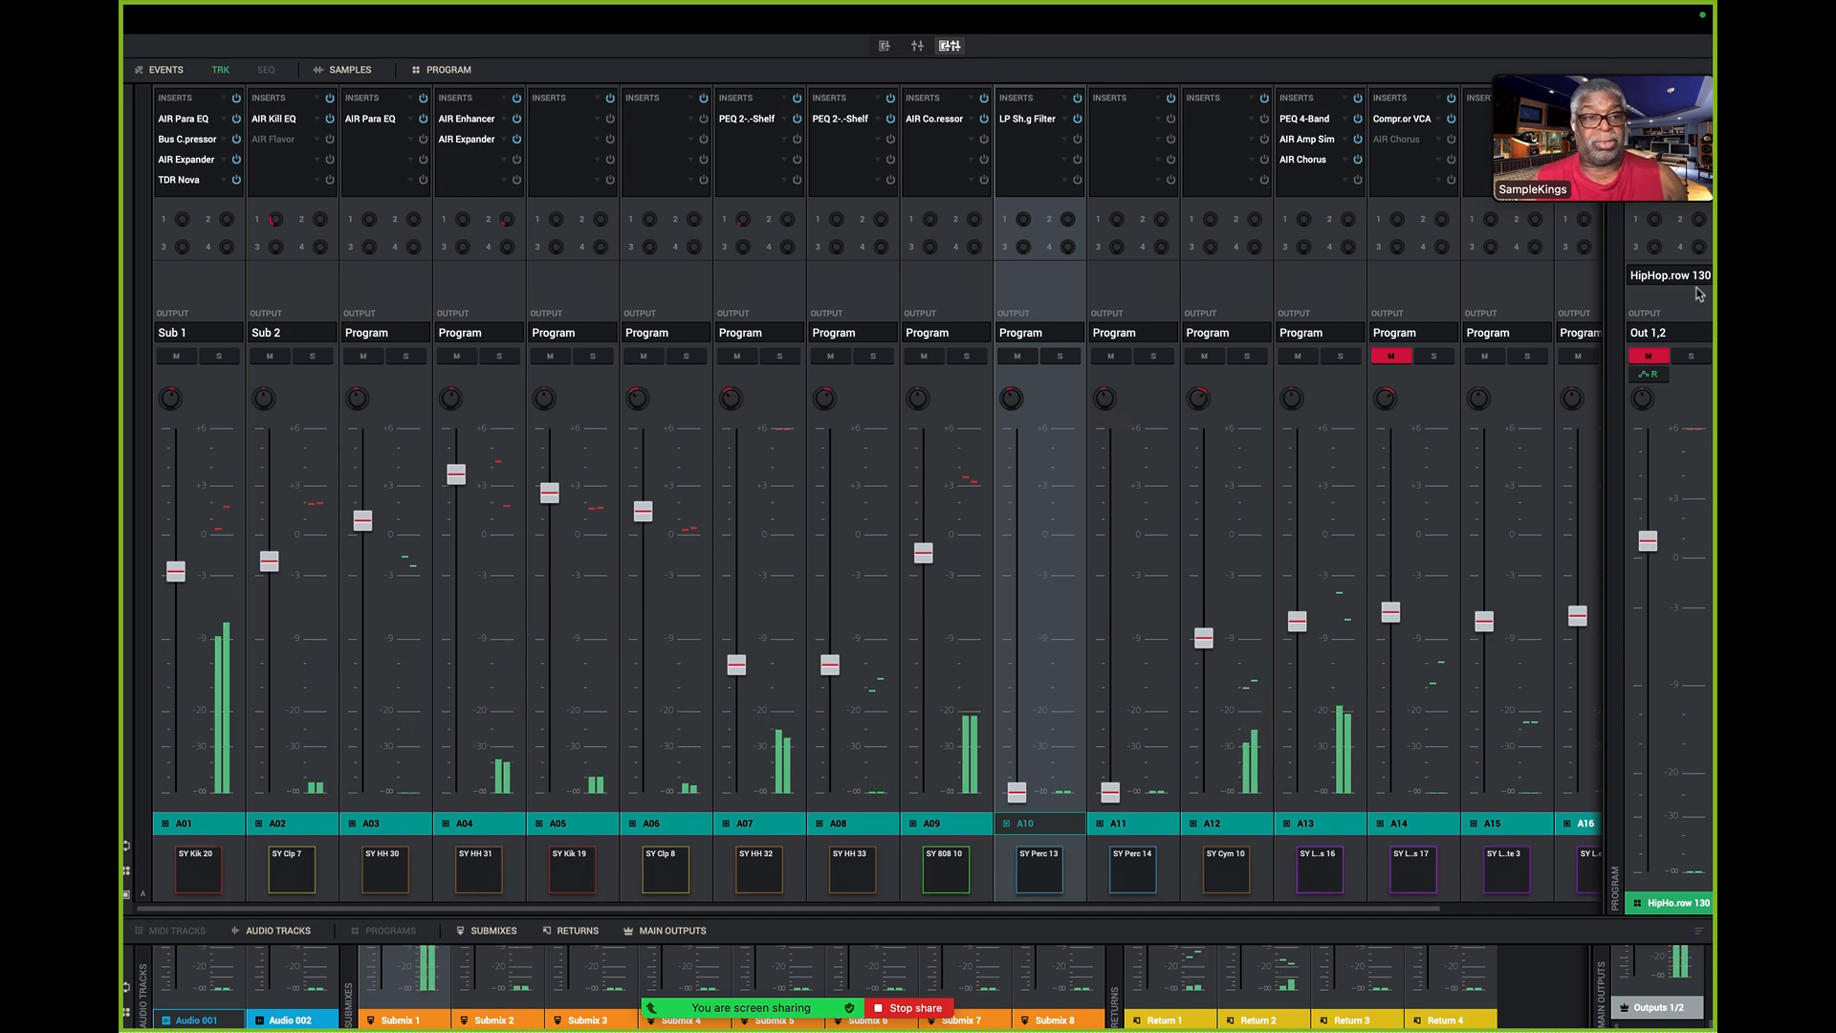
mouse_move(1657, 531)
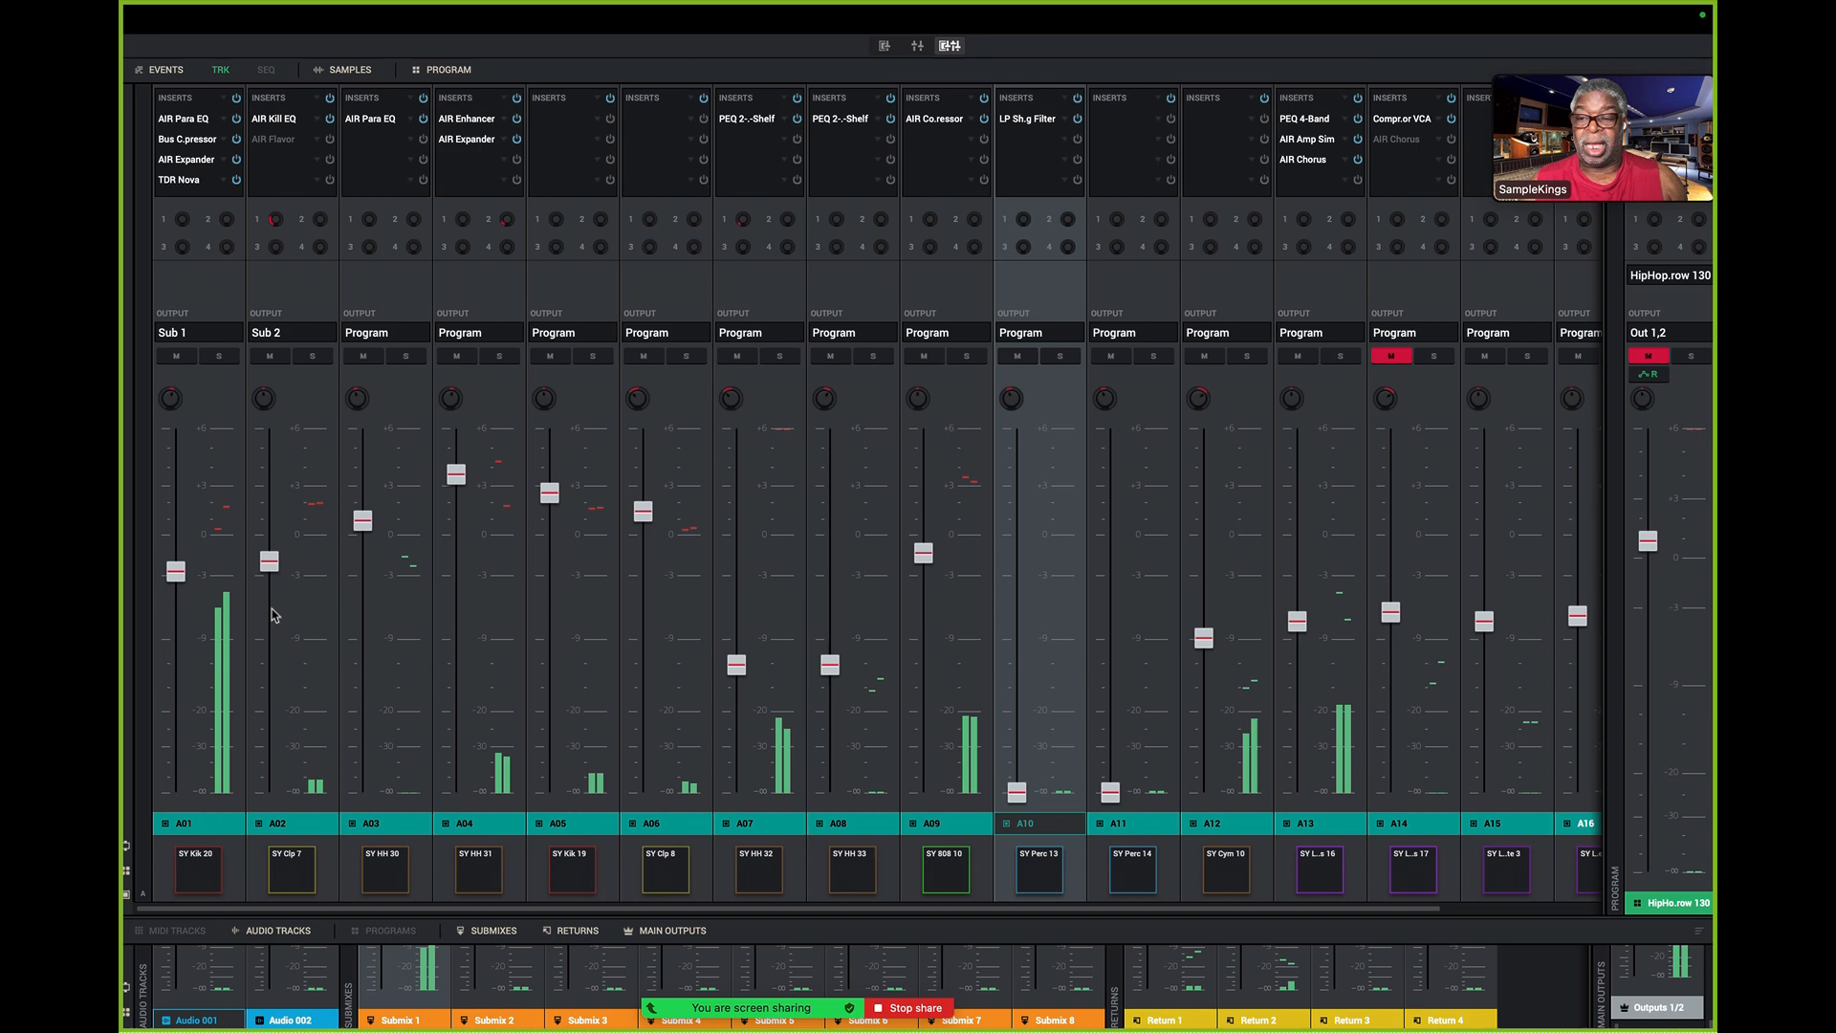
mouse_move(199, 624)
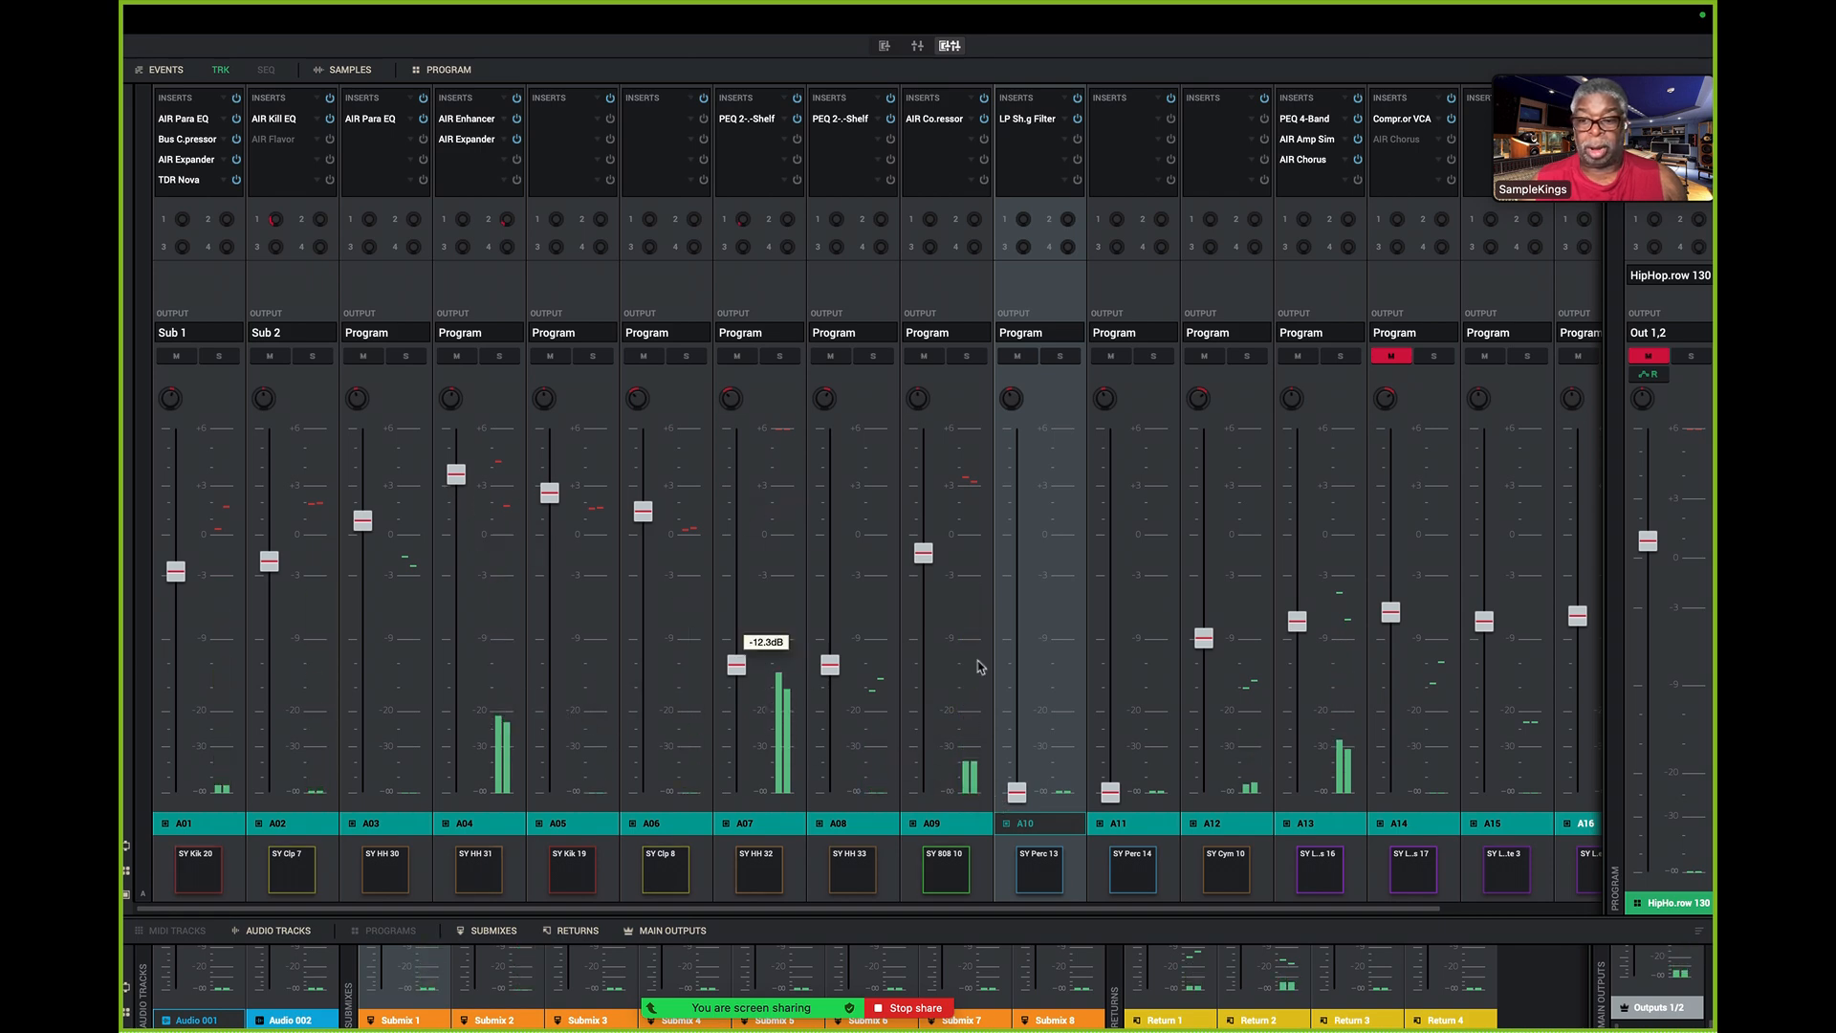
click(1664, 358)
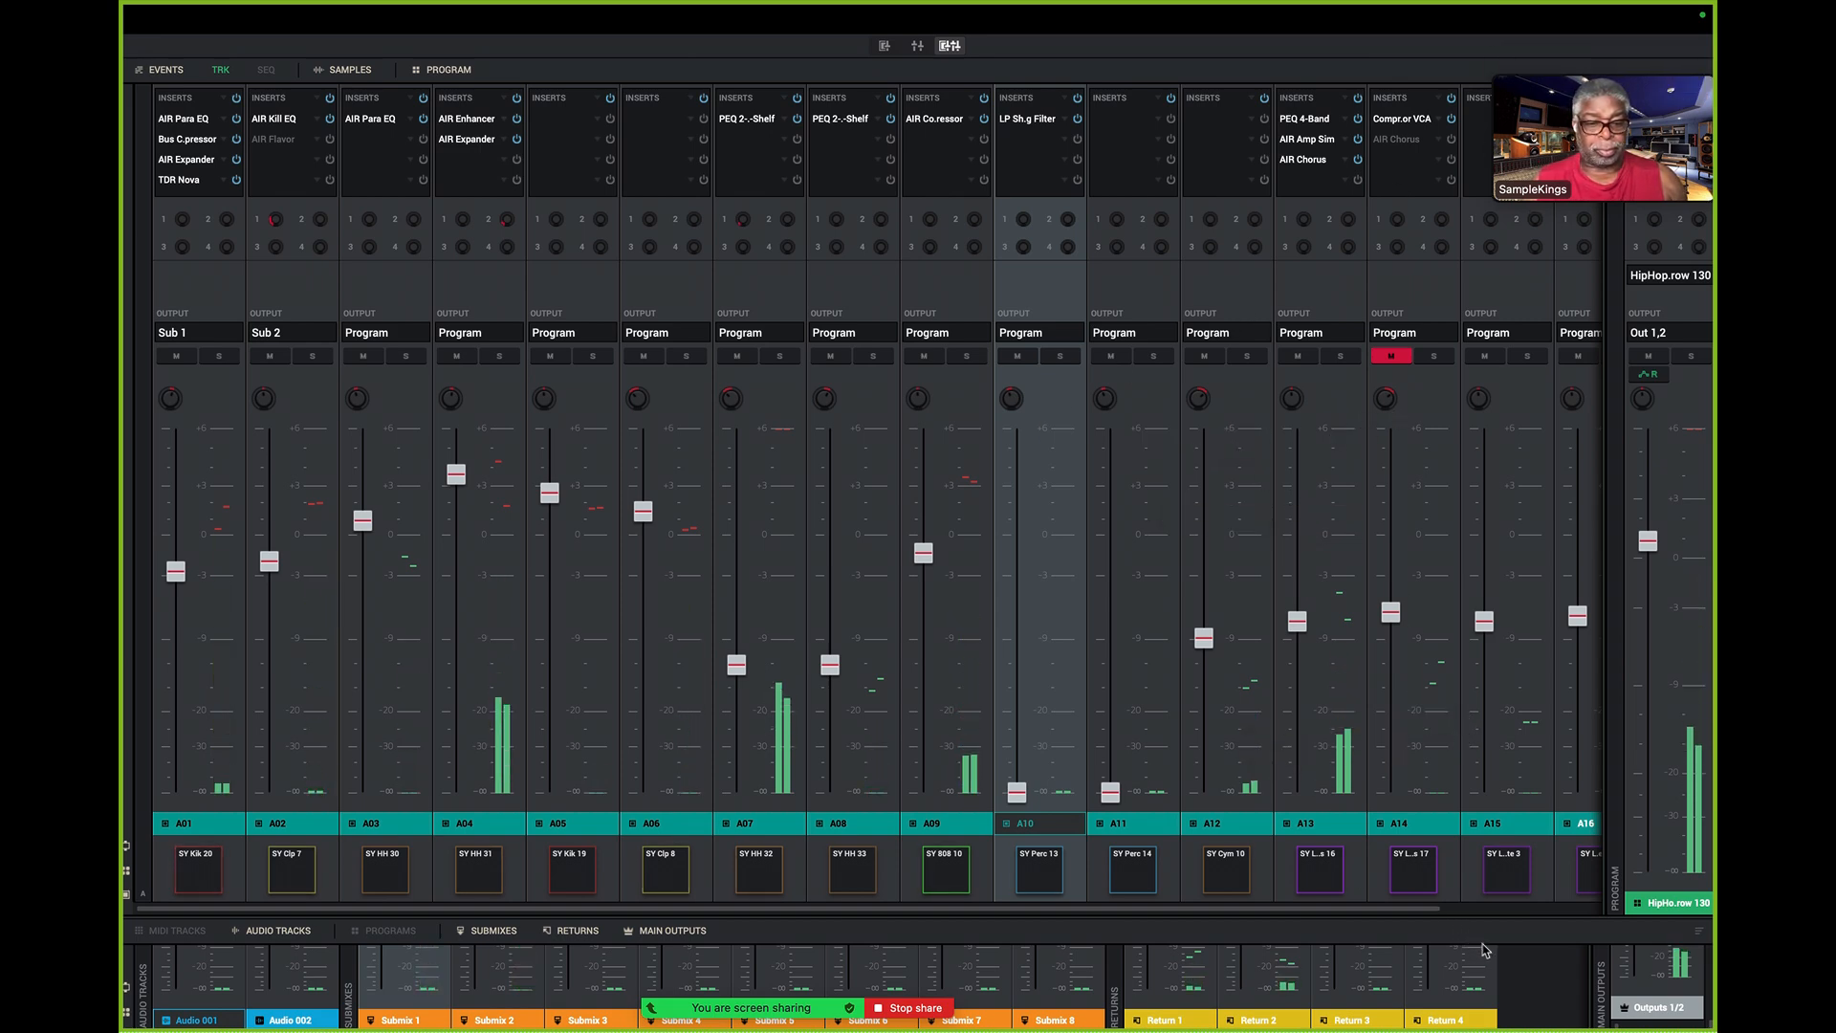
- Bring pad channels up to A16 into view and shrink the pad mixer section to its pad row above the channel mixer
click(1530, 910)
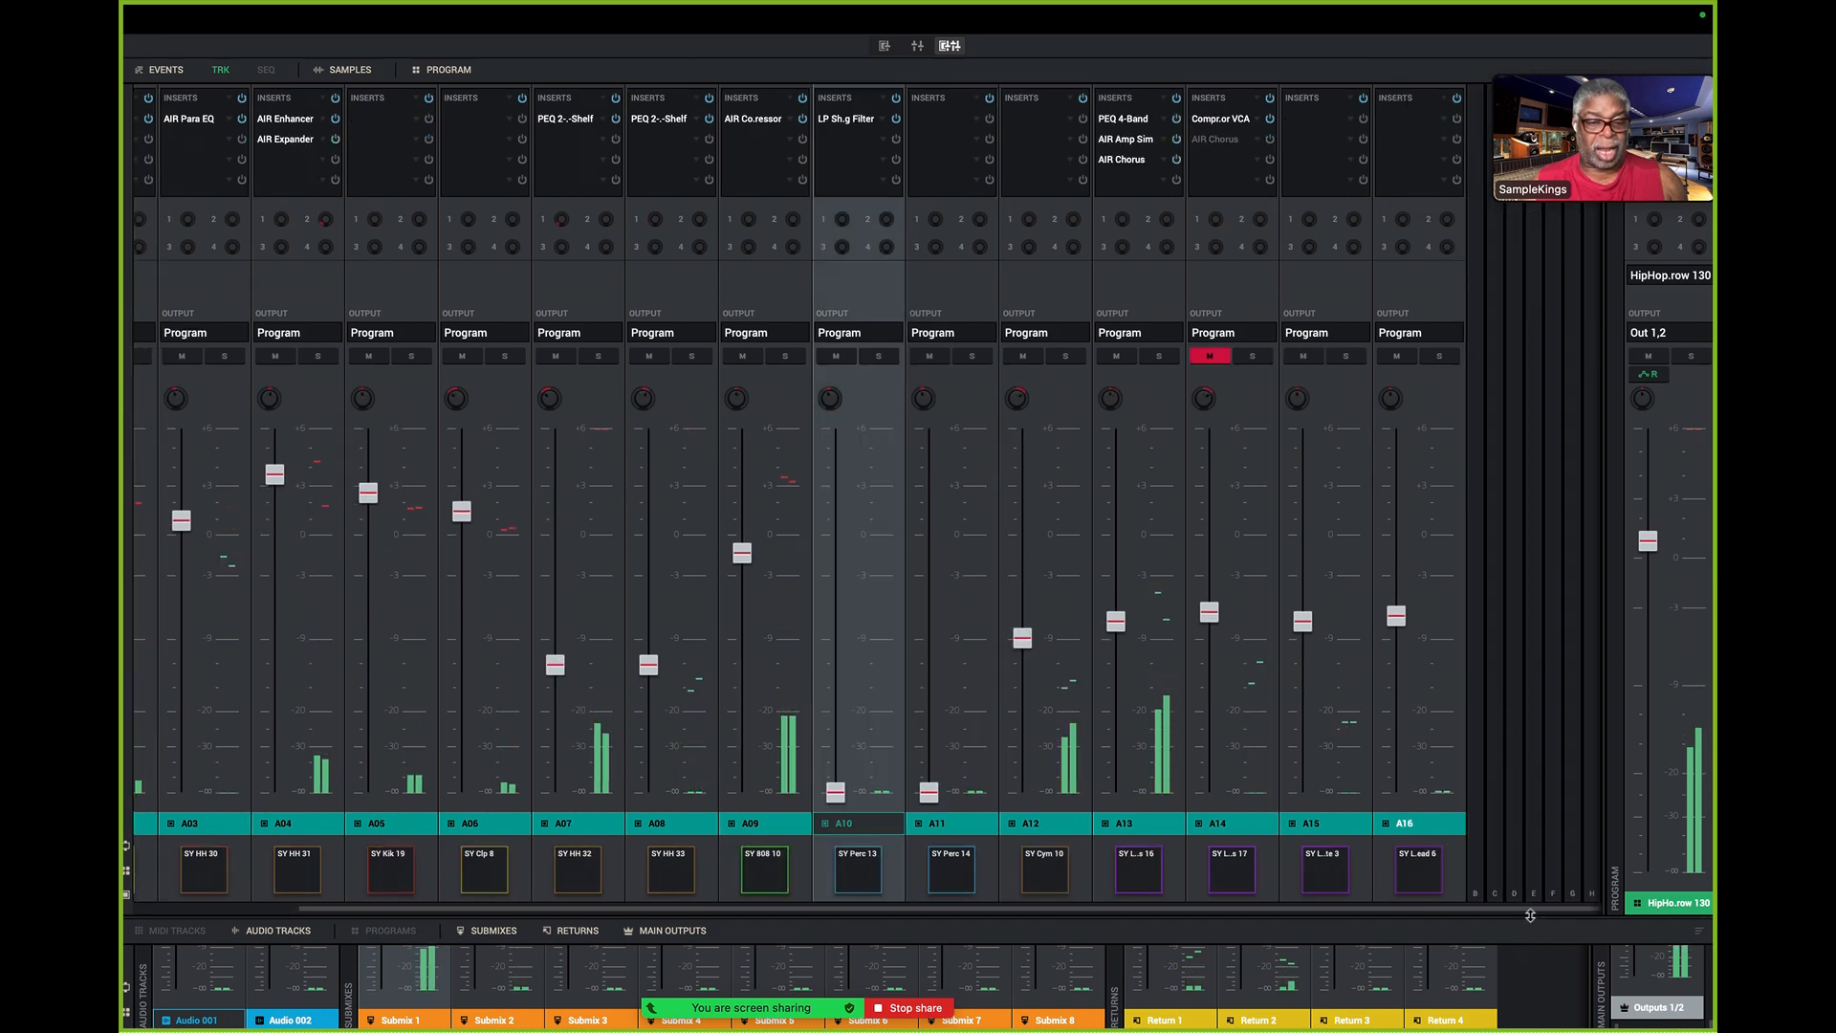
drag(1519, 928, 1284, 89)
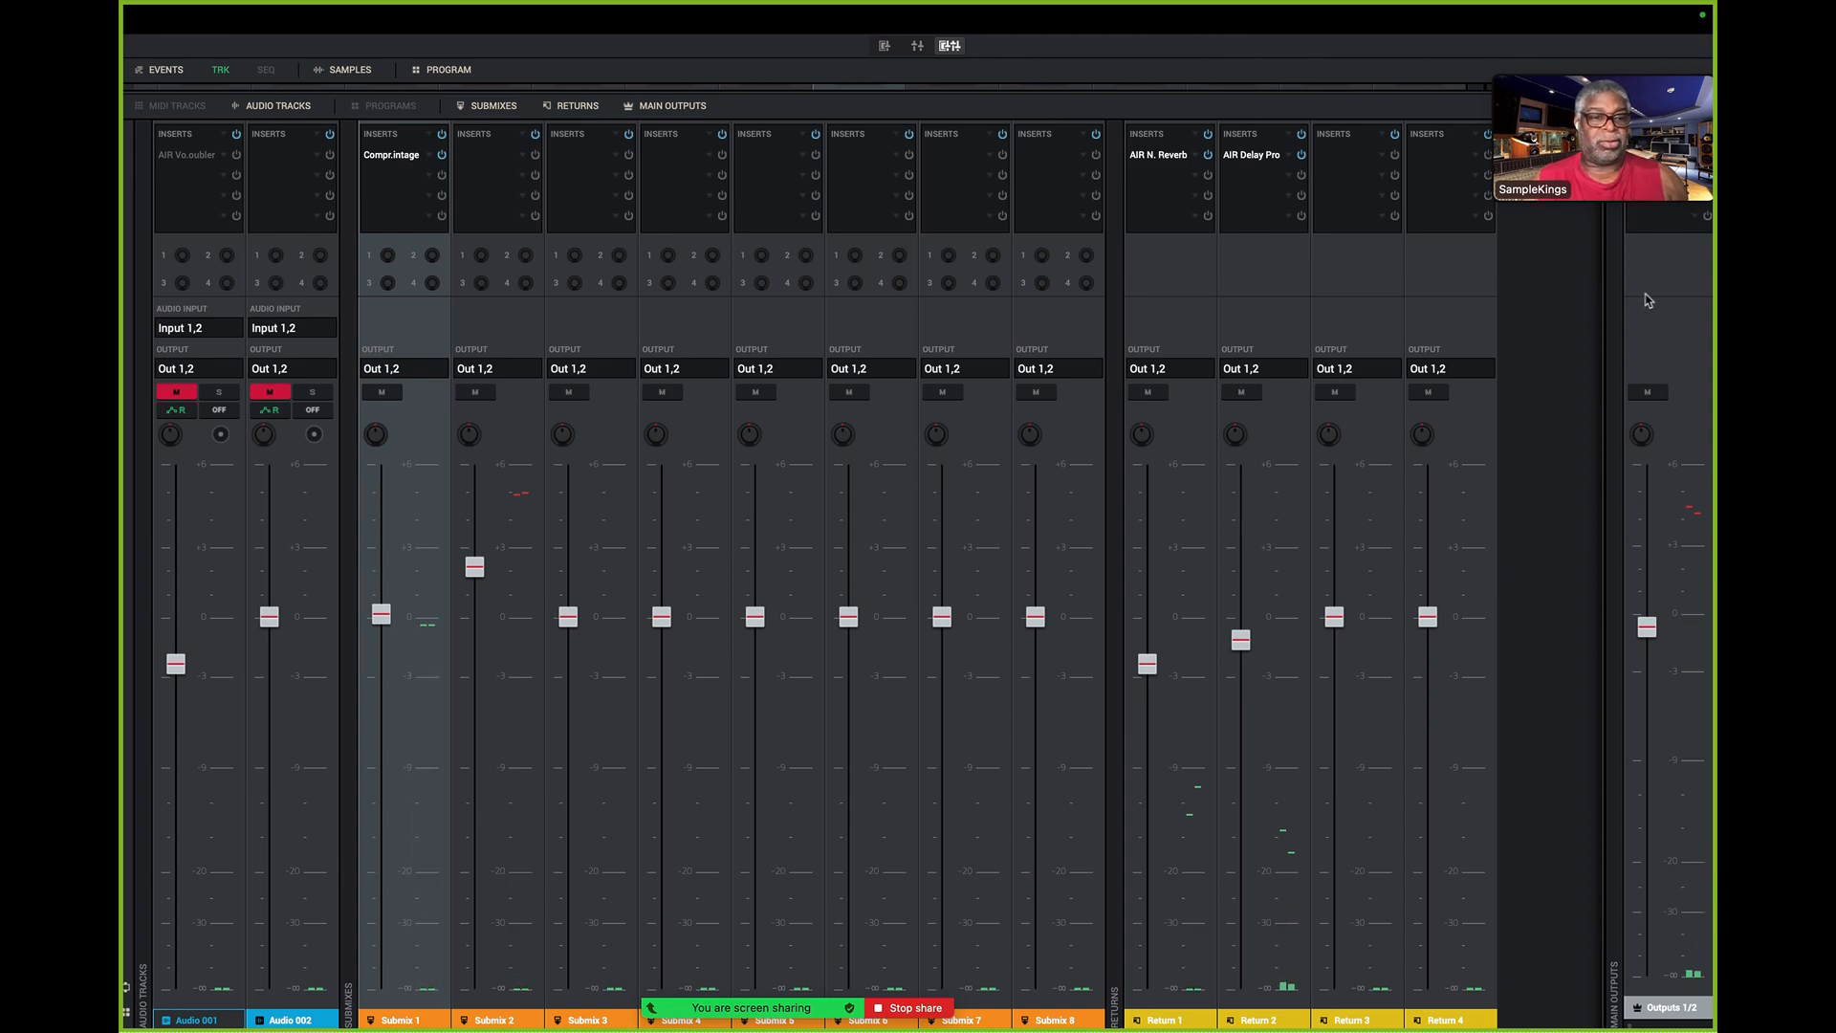
mouse_move(1522, 159)
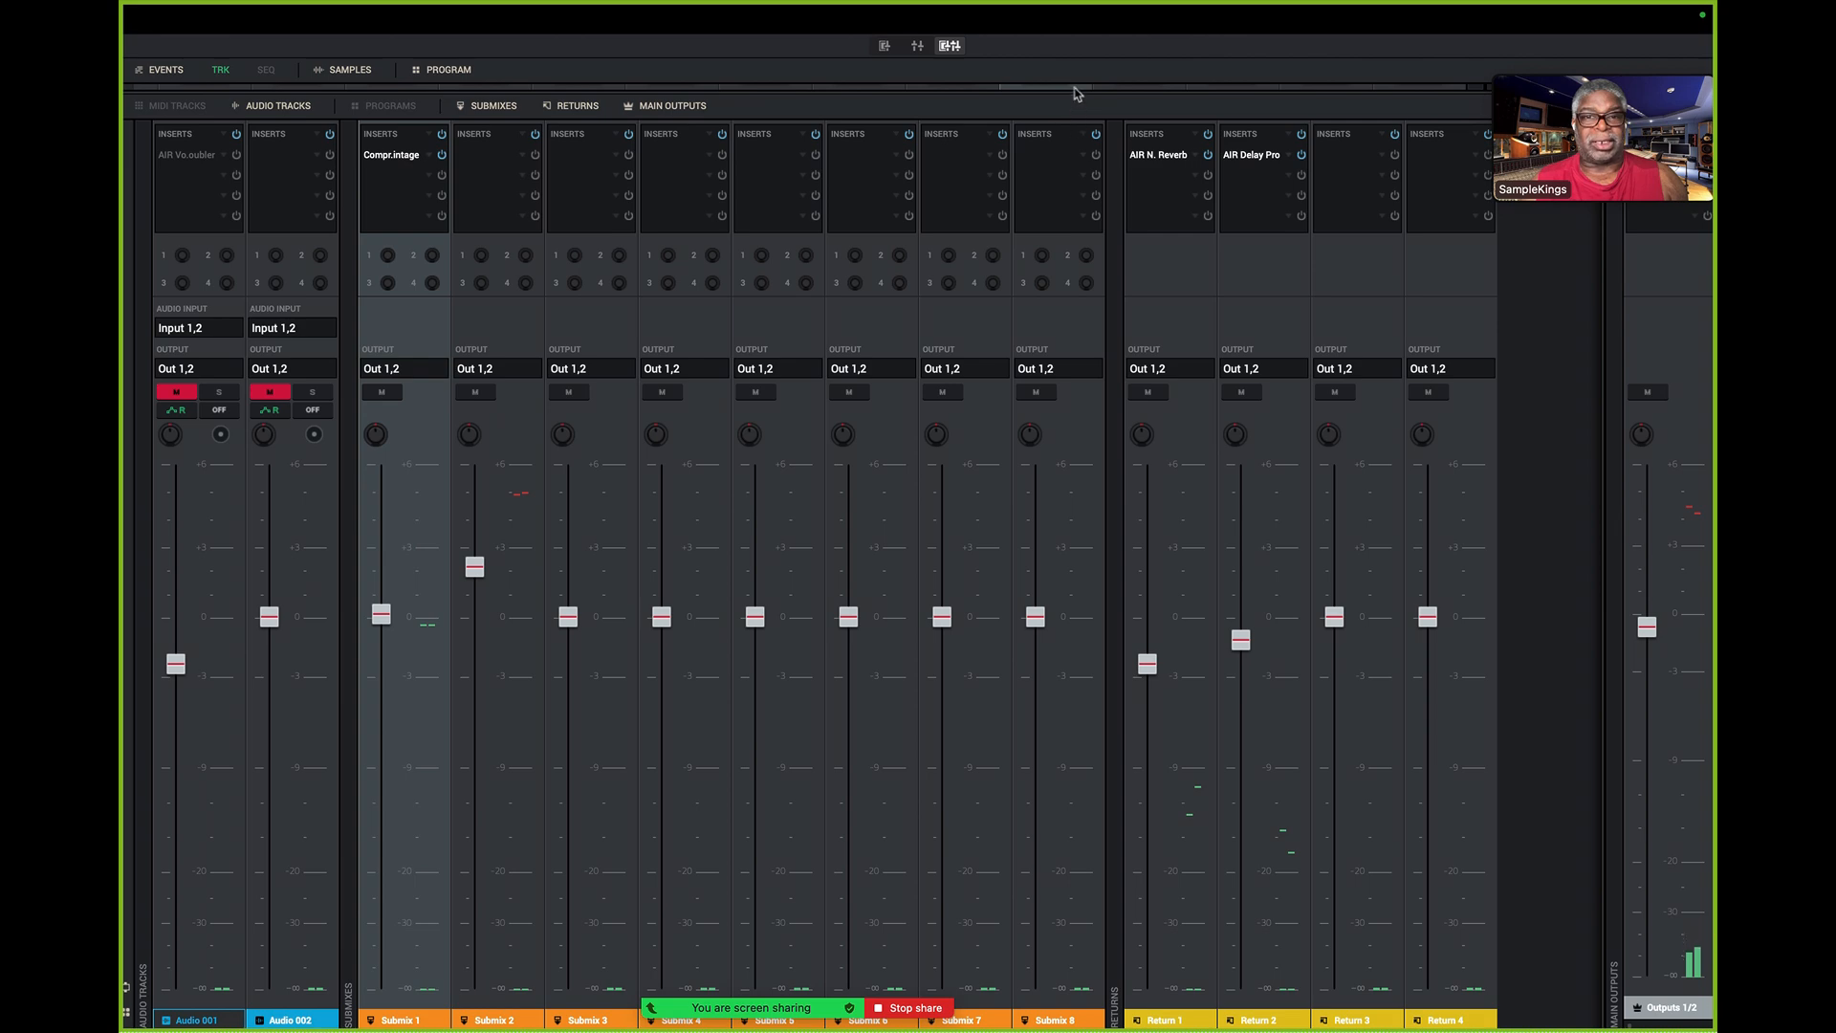
drag(1074, 92, 1082, 199)
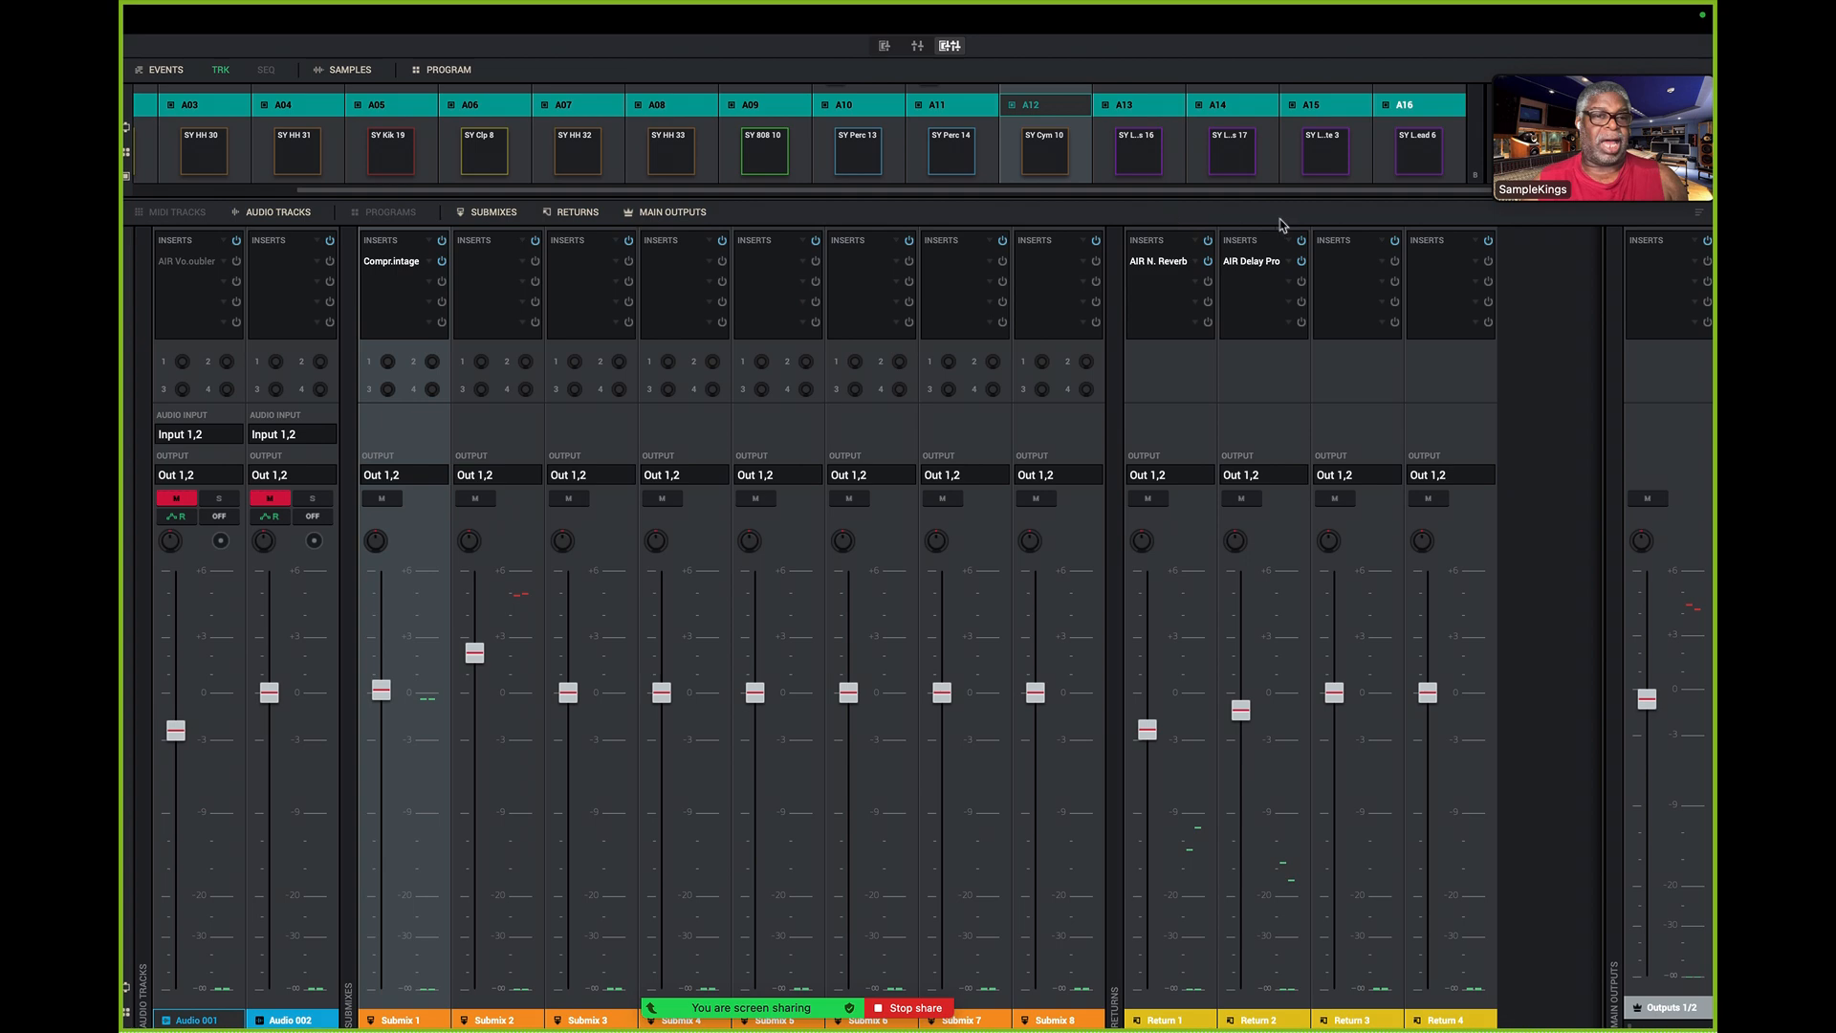
- Load the FX rack Mastering Lite.xfx into the inserts of the Outputs 1/2 channel
click(1675, 250)
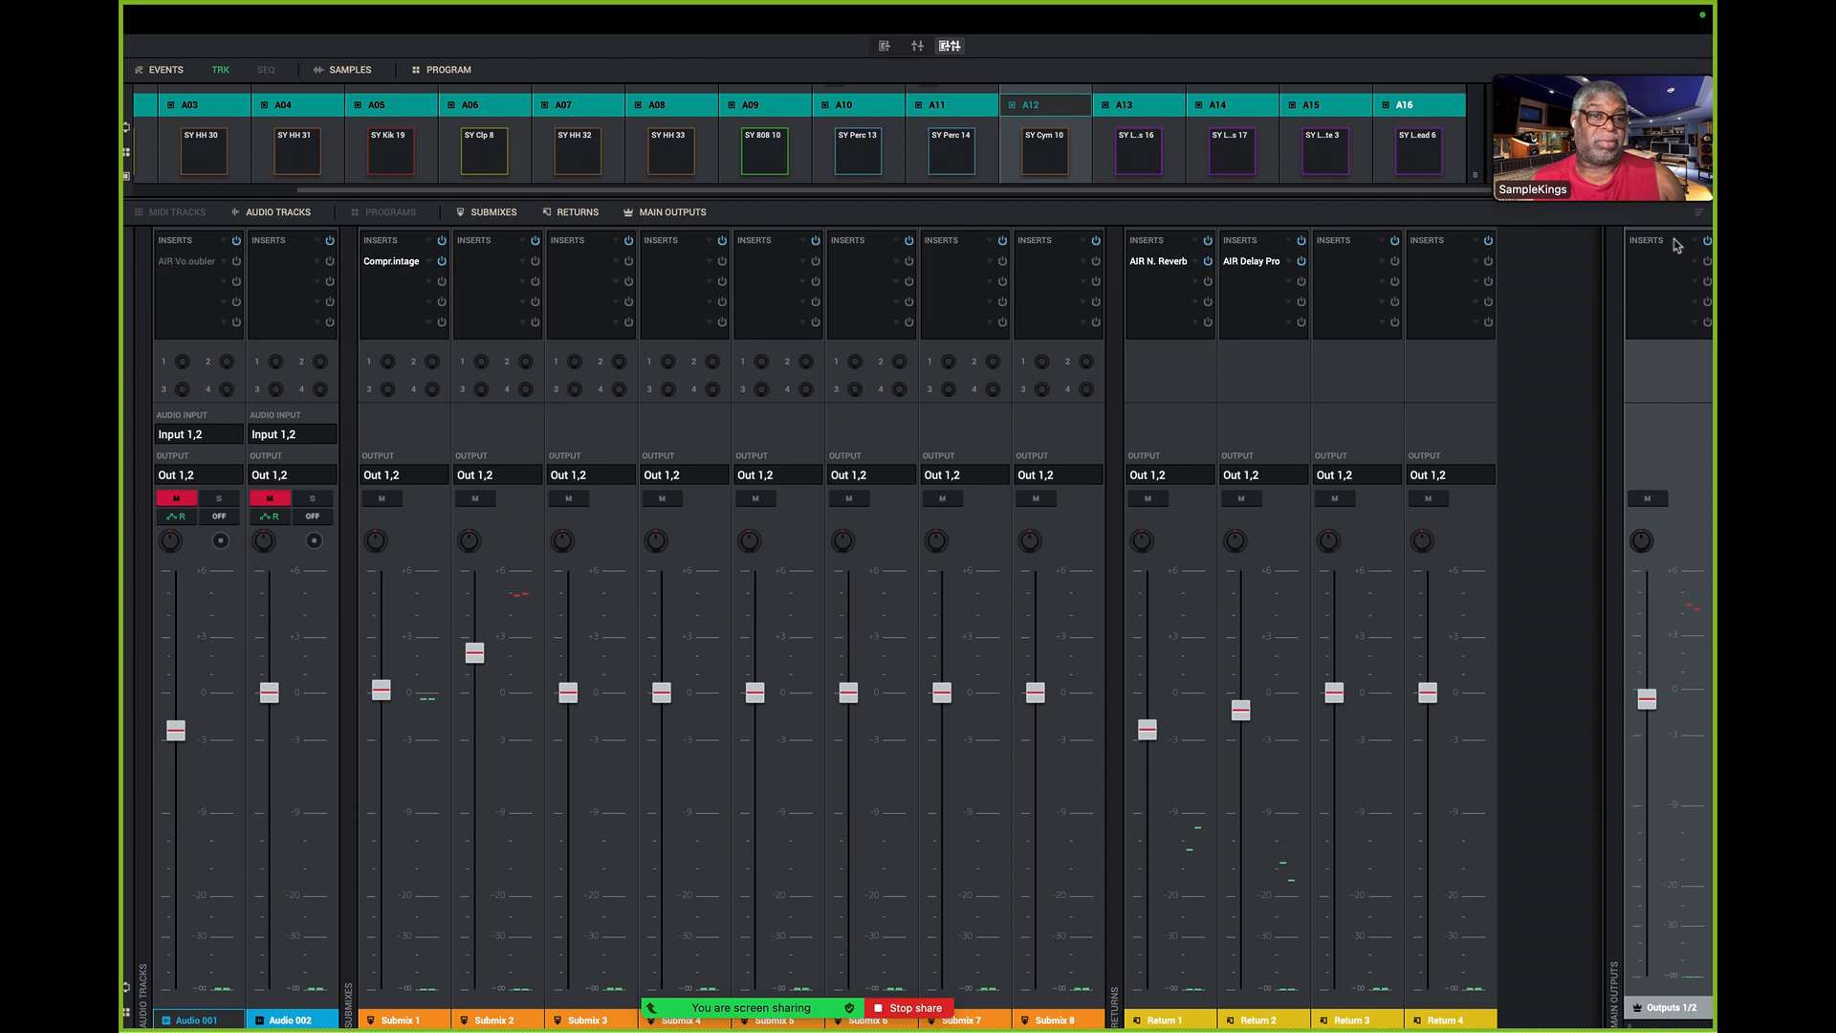
click(1674, 245)
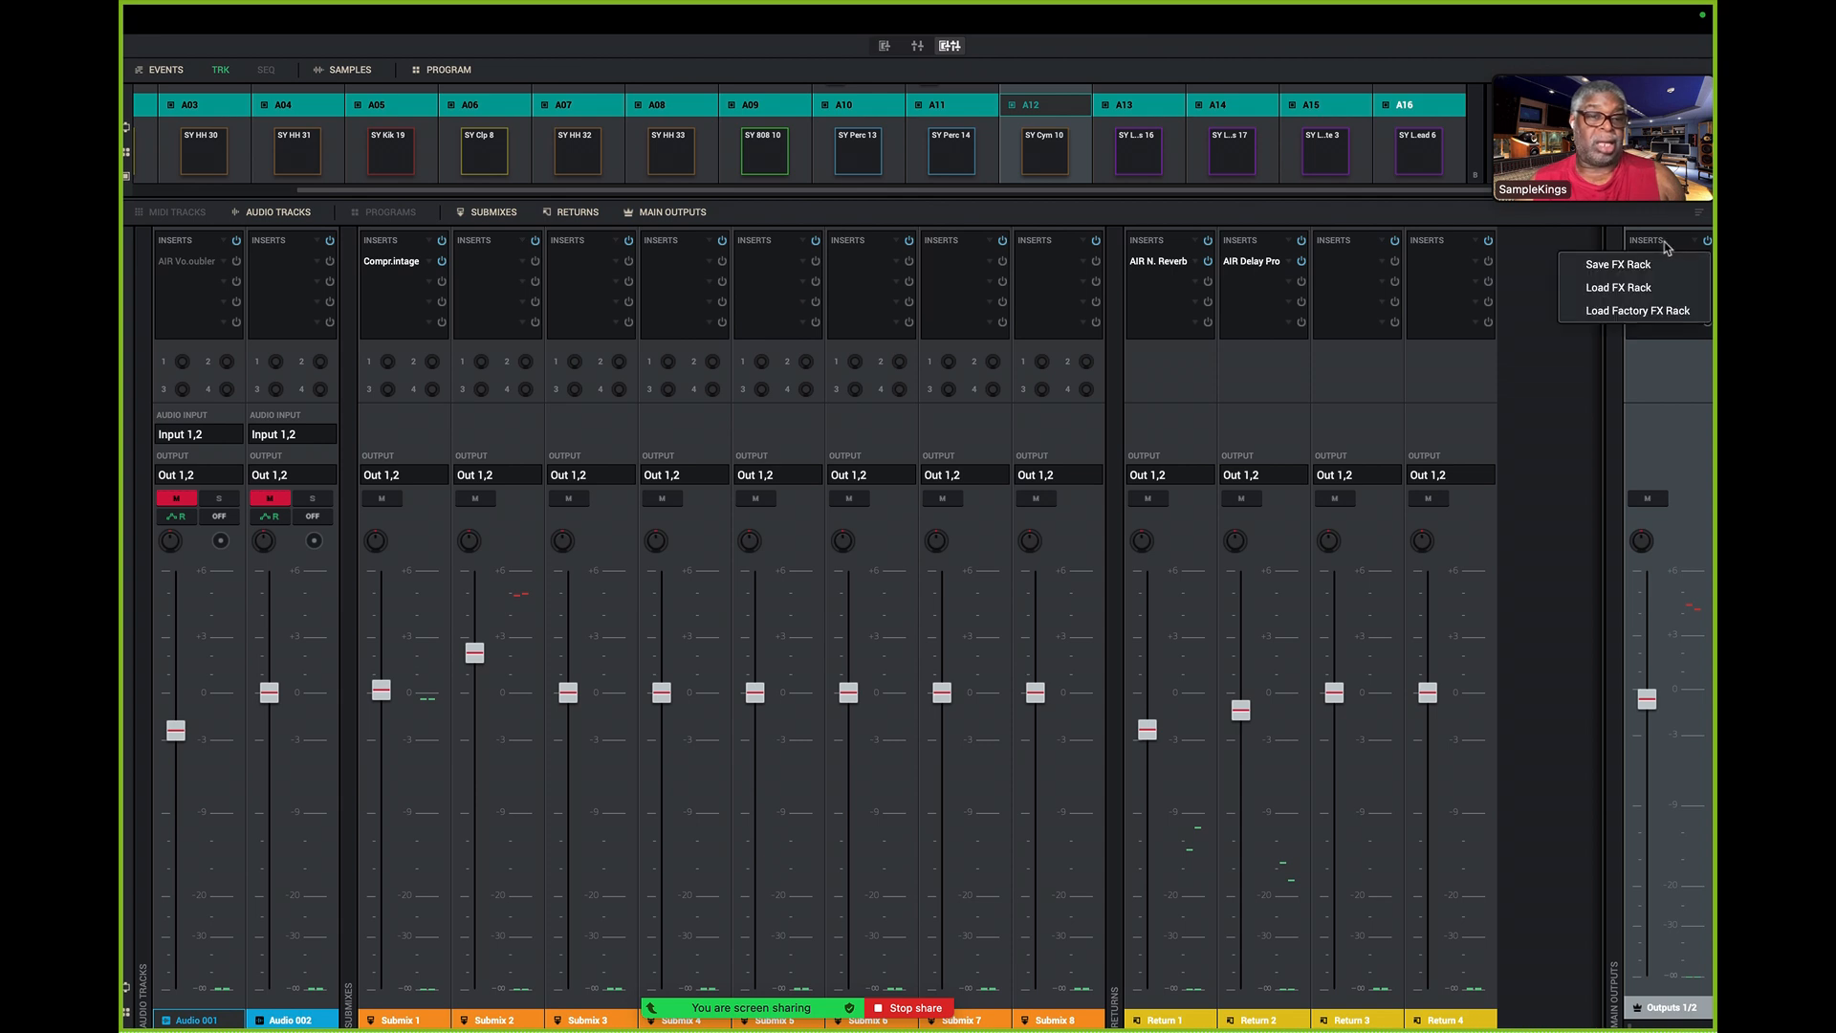
click(1626, 289)
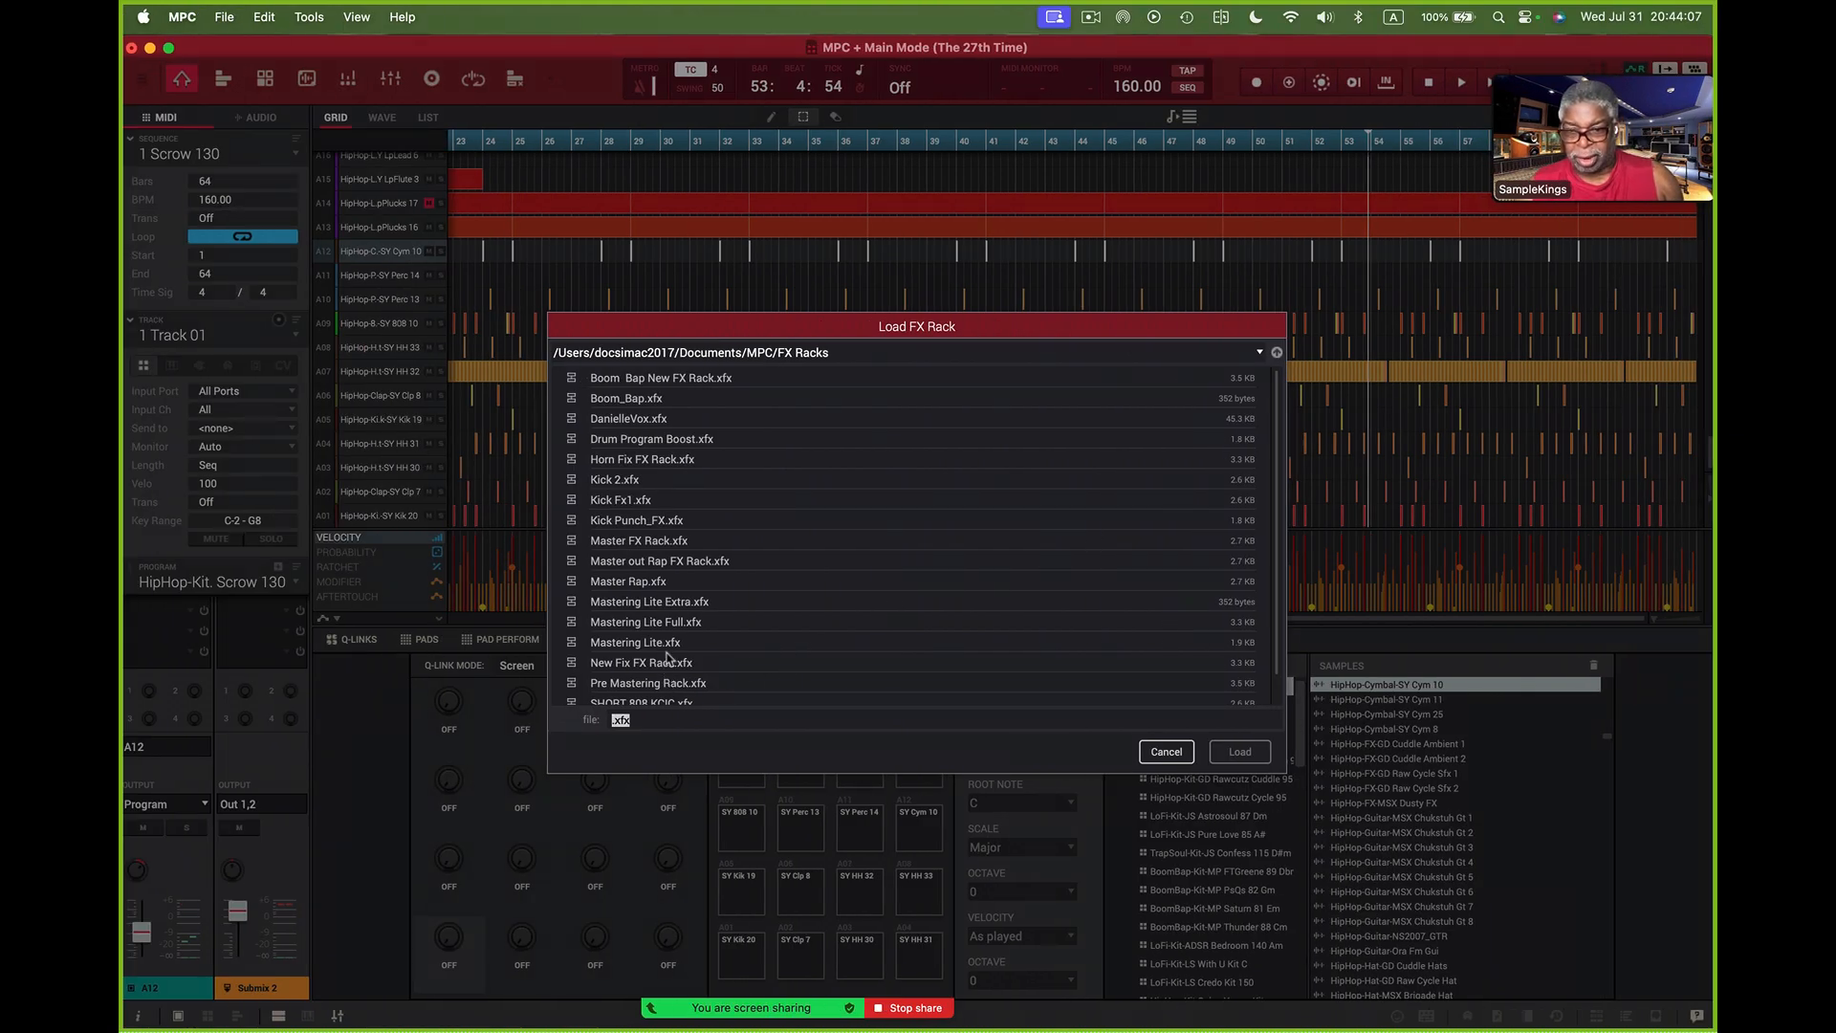
double_click(670, 644)
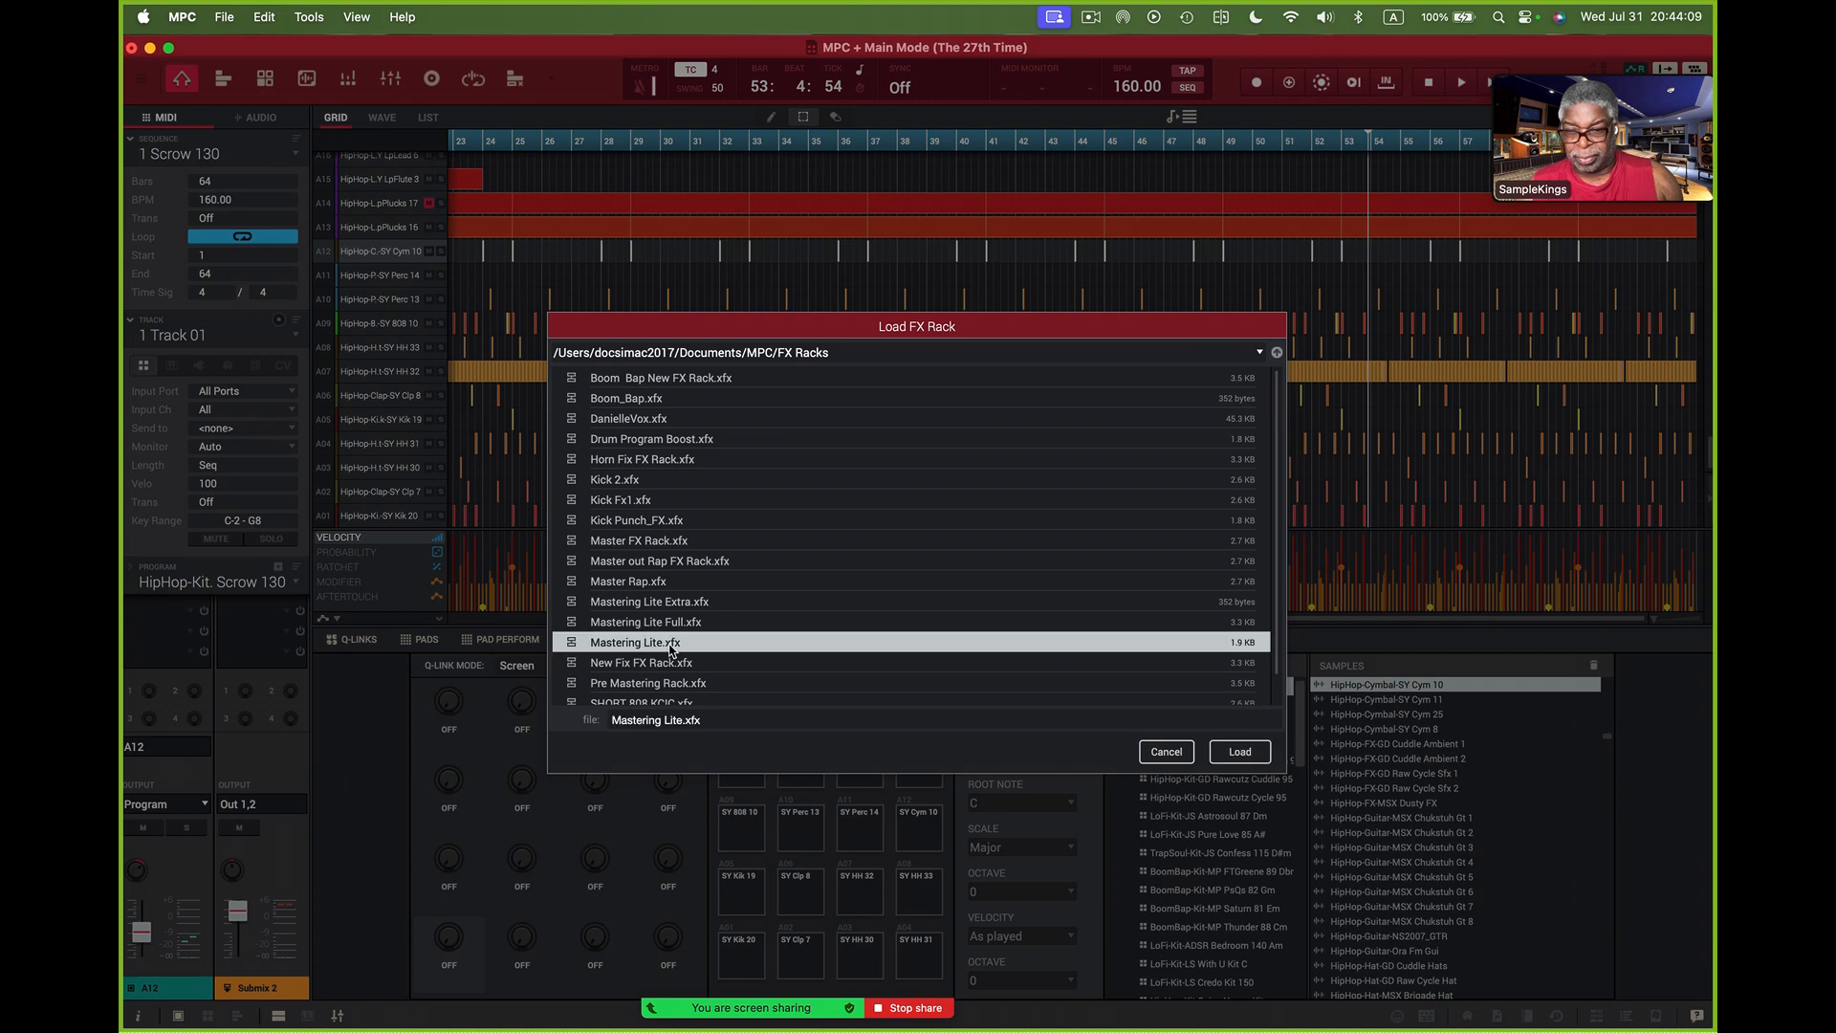
- Play the sequence briefly from the start, stop it, and return to the combined mixer view
key(space)
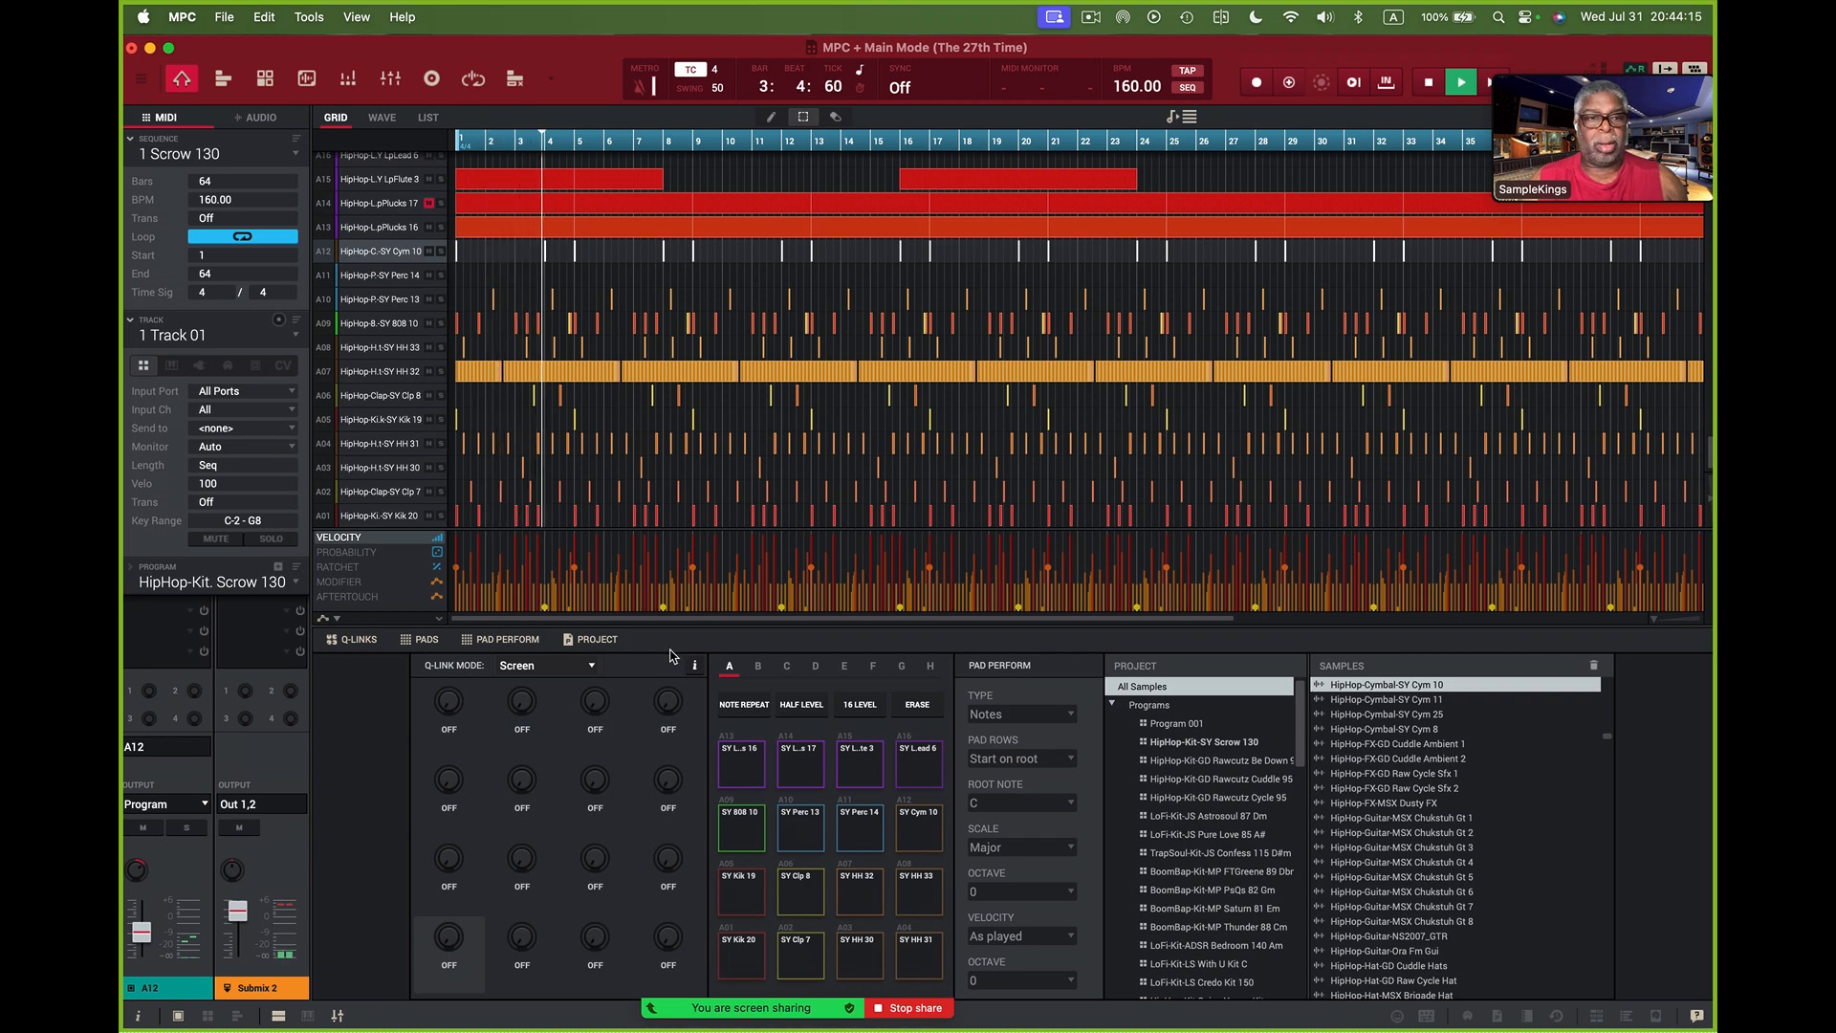
key(space)
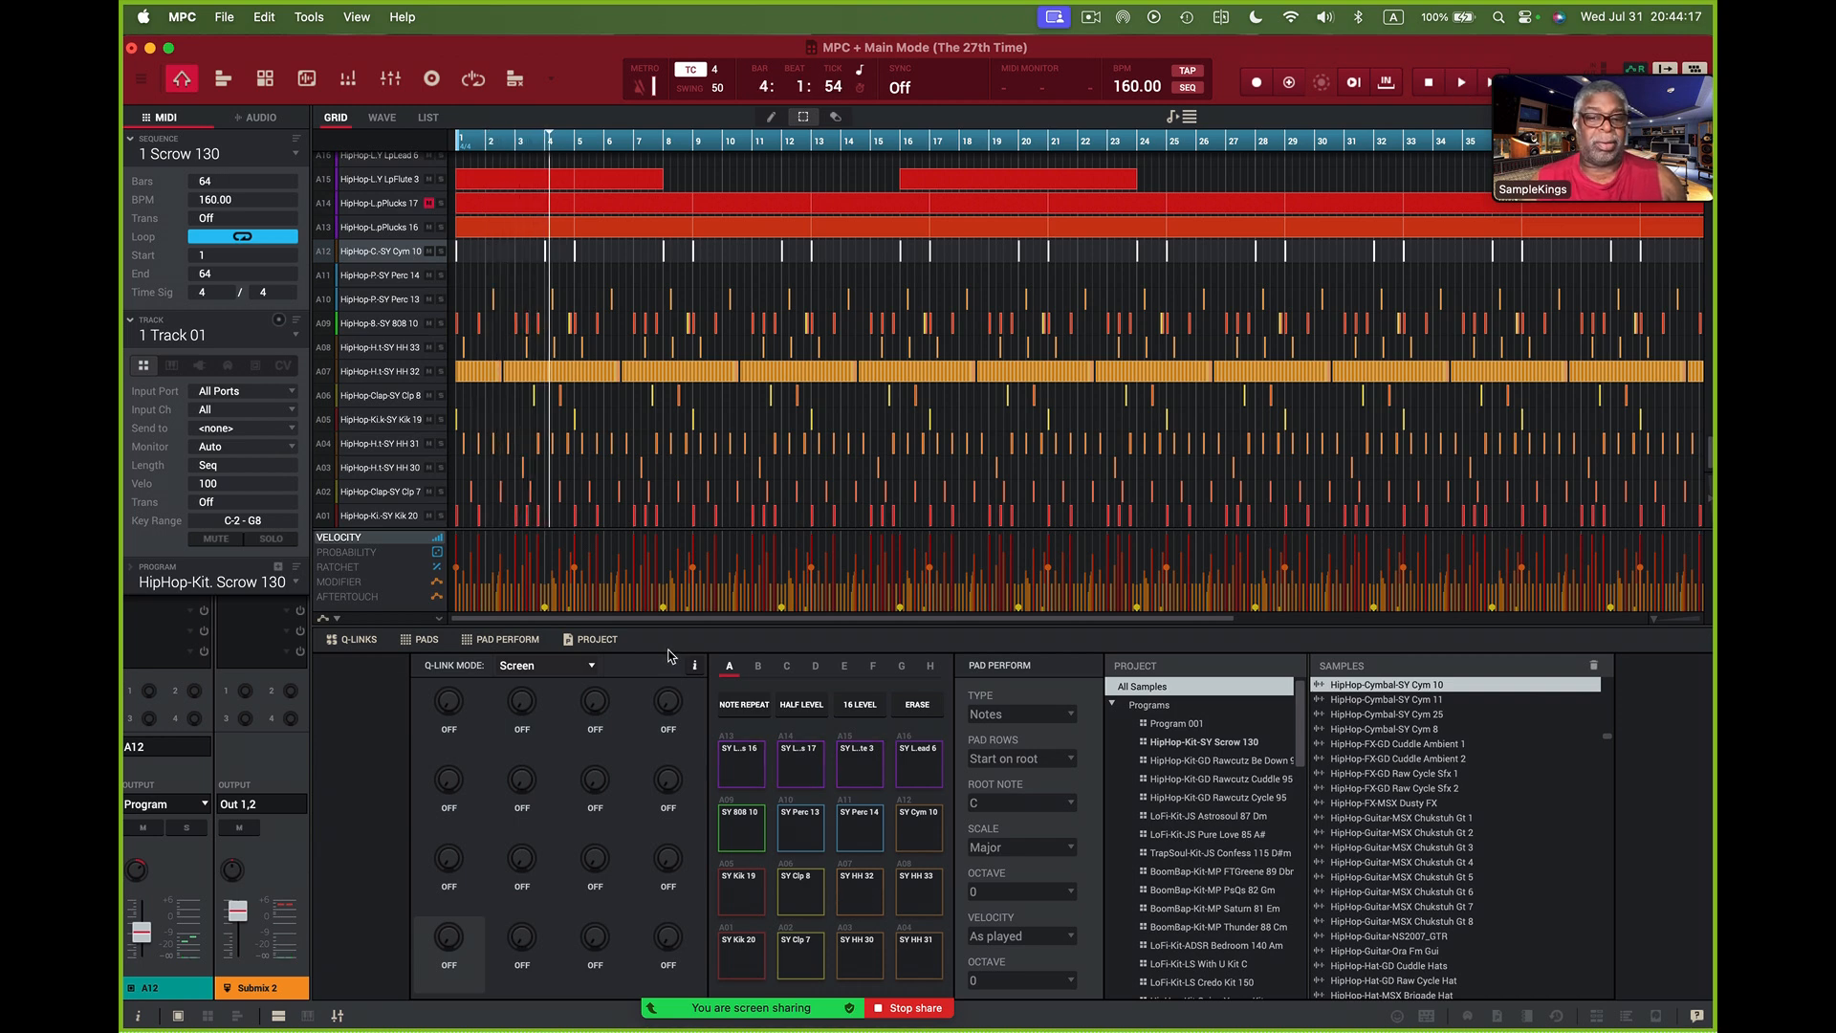
key(ctrl+Right)
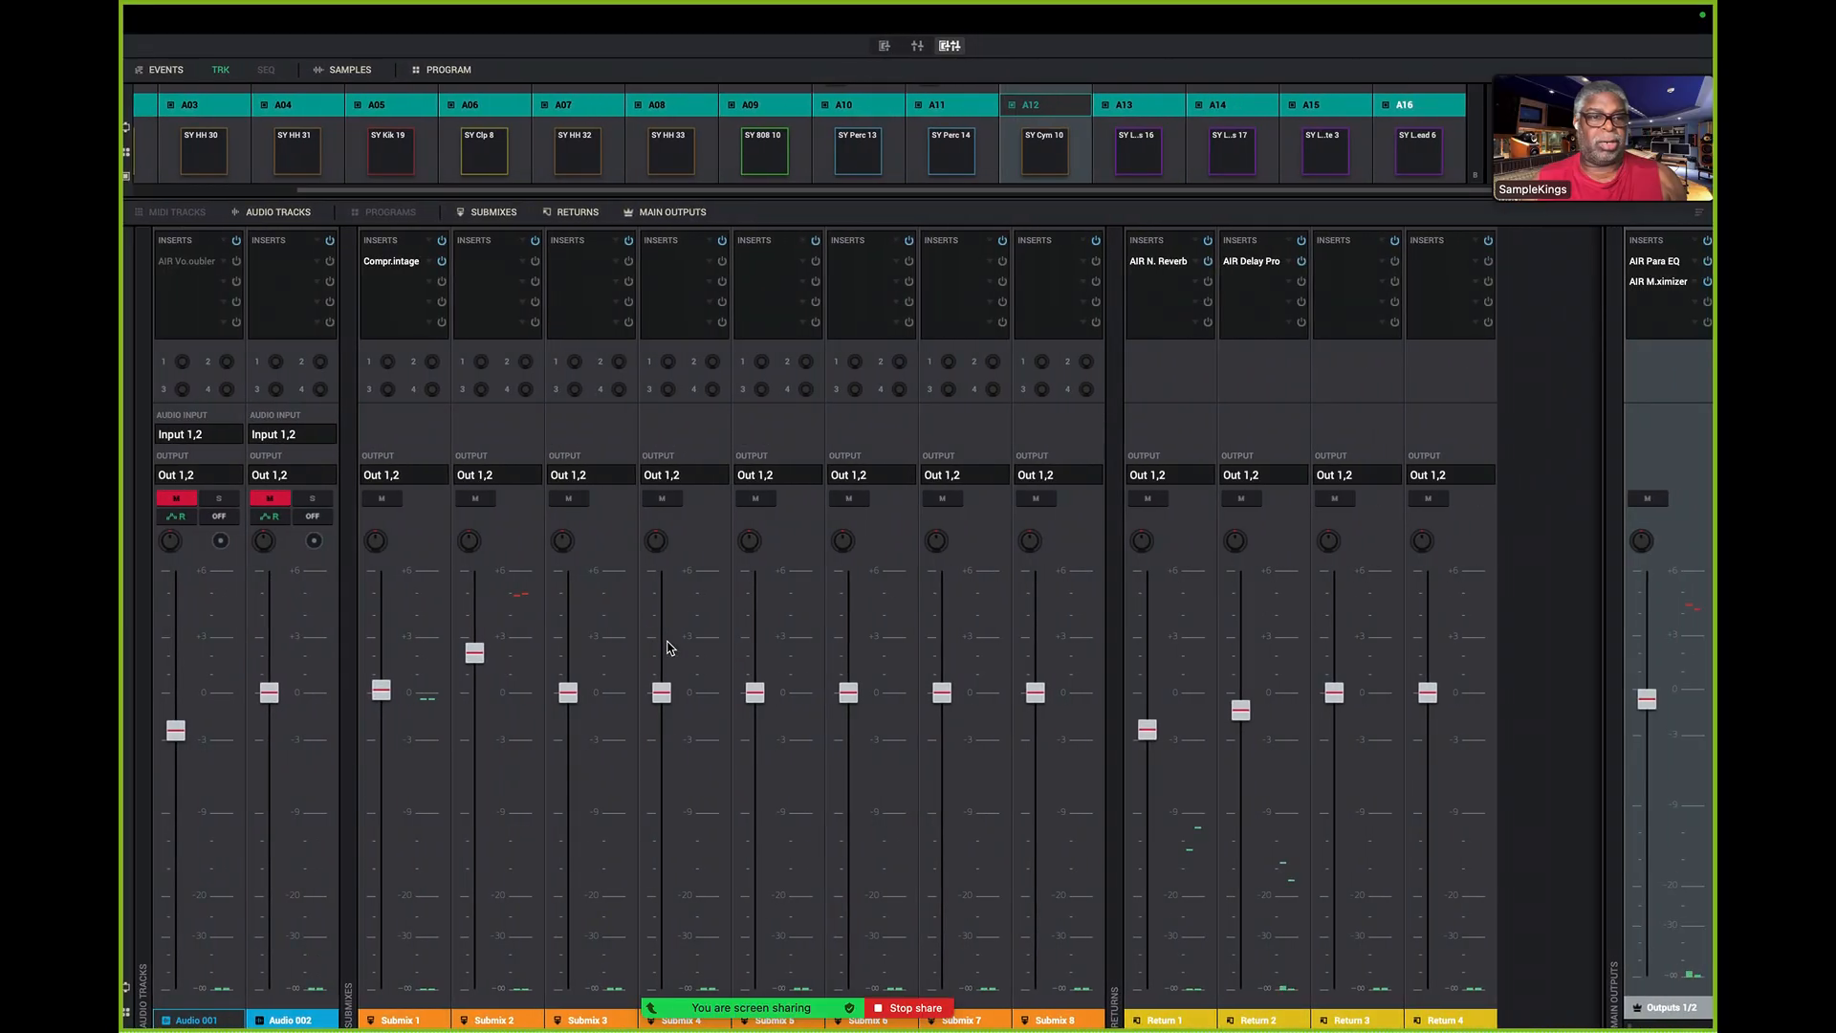
- Load the FX rack Mastering Lite Full.xfx into the inserts of the Outputs 1/2 channel
click(1657, 245)
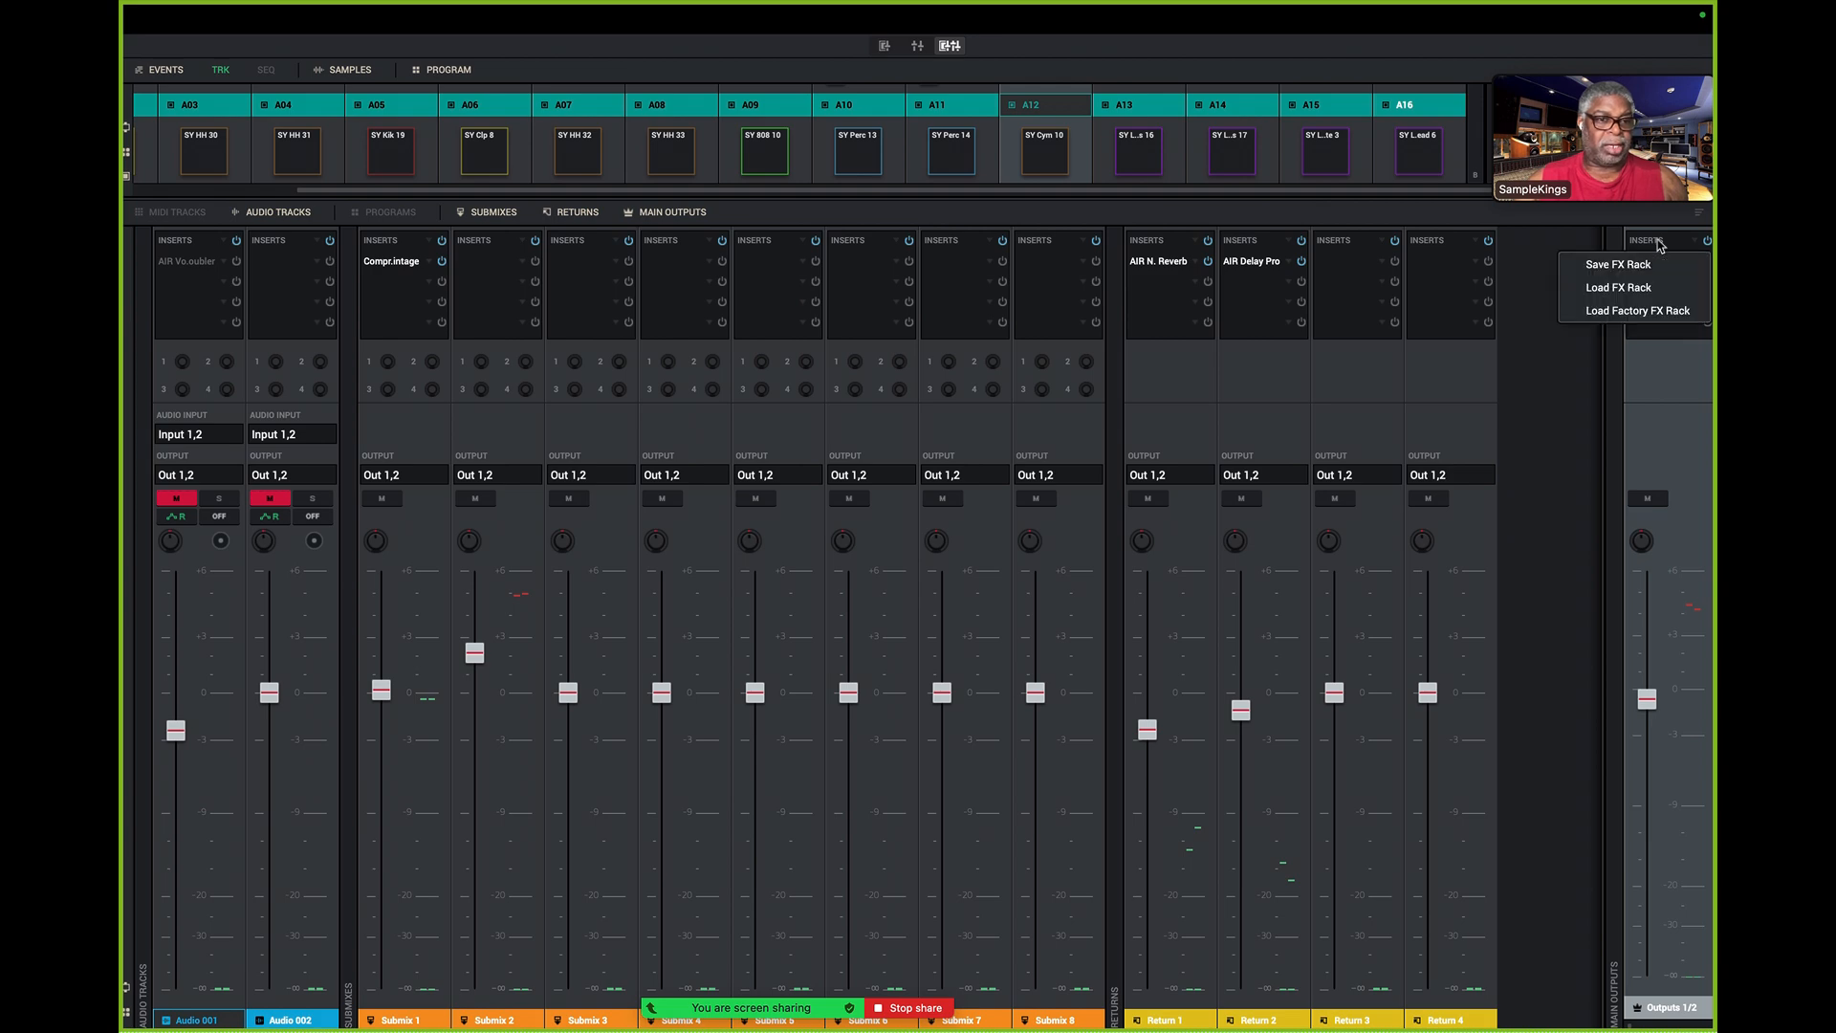
click(1626, 287)
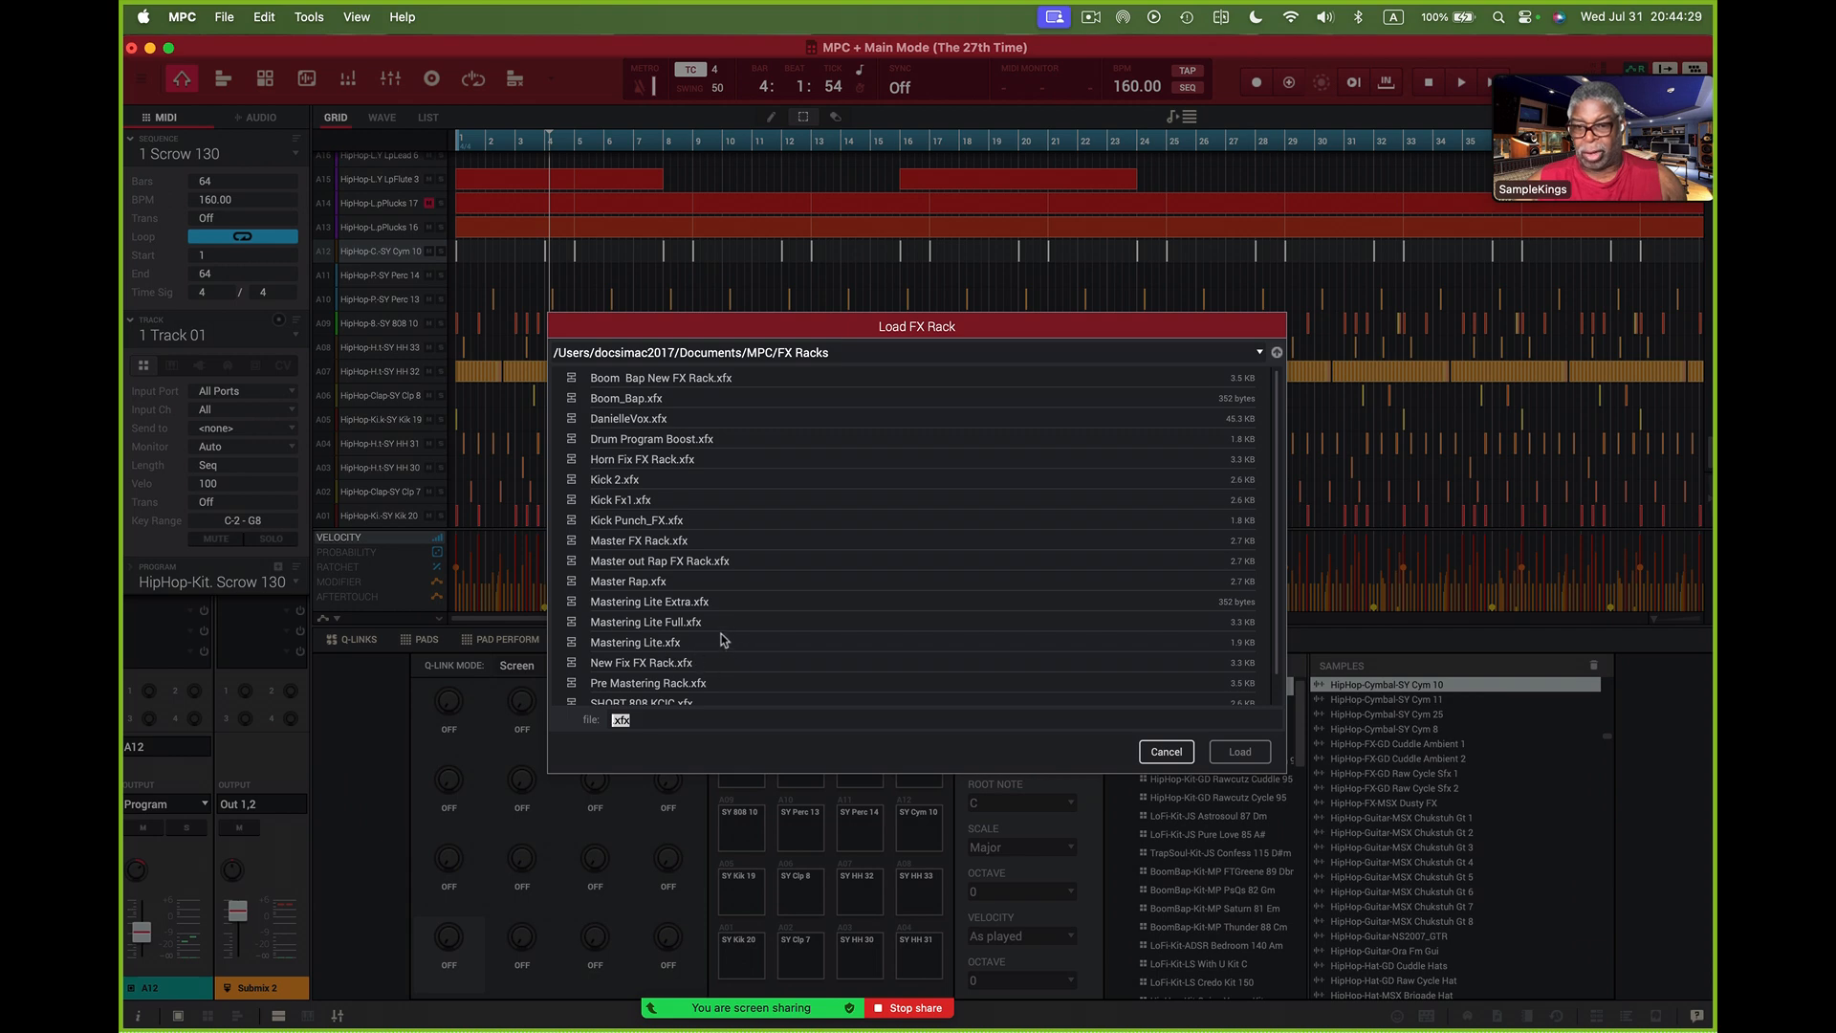
double_click(678, 624)
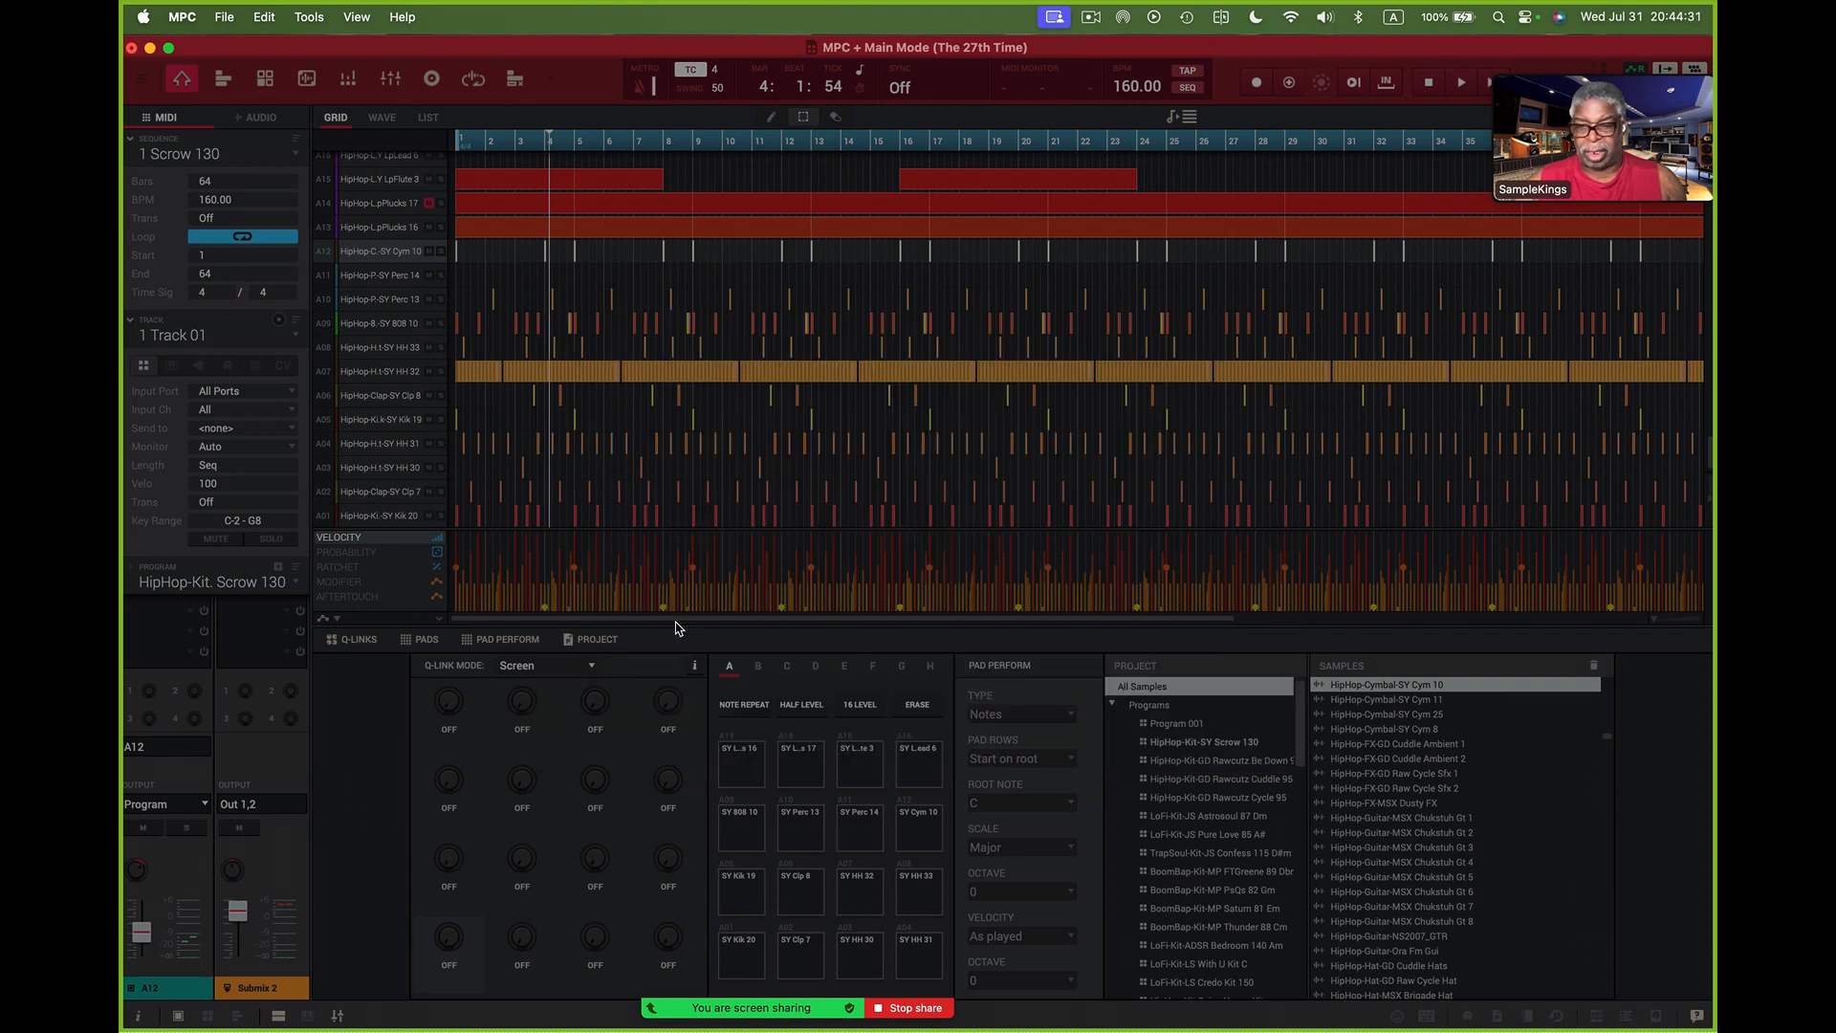
- Play the sequence and enable the whole insert rack on the Outputs 1/2 channel in the full mixer view
key(space)
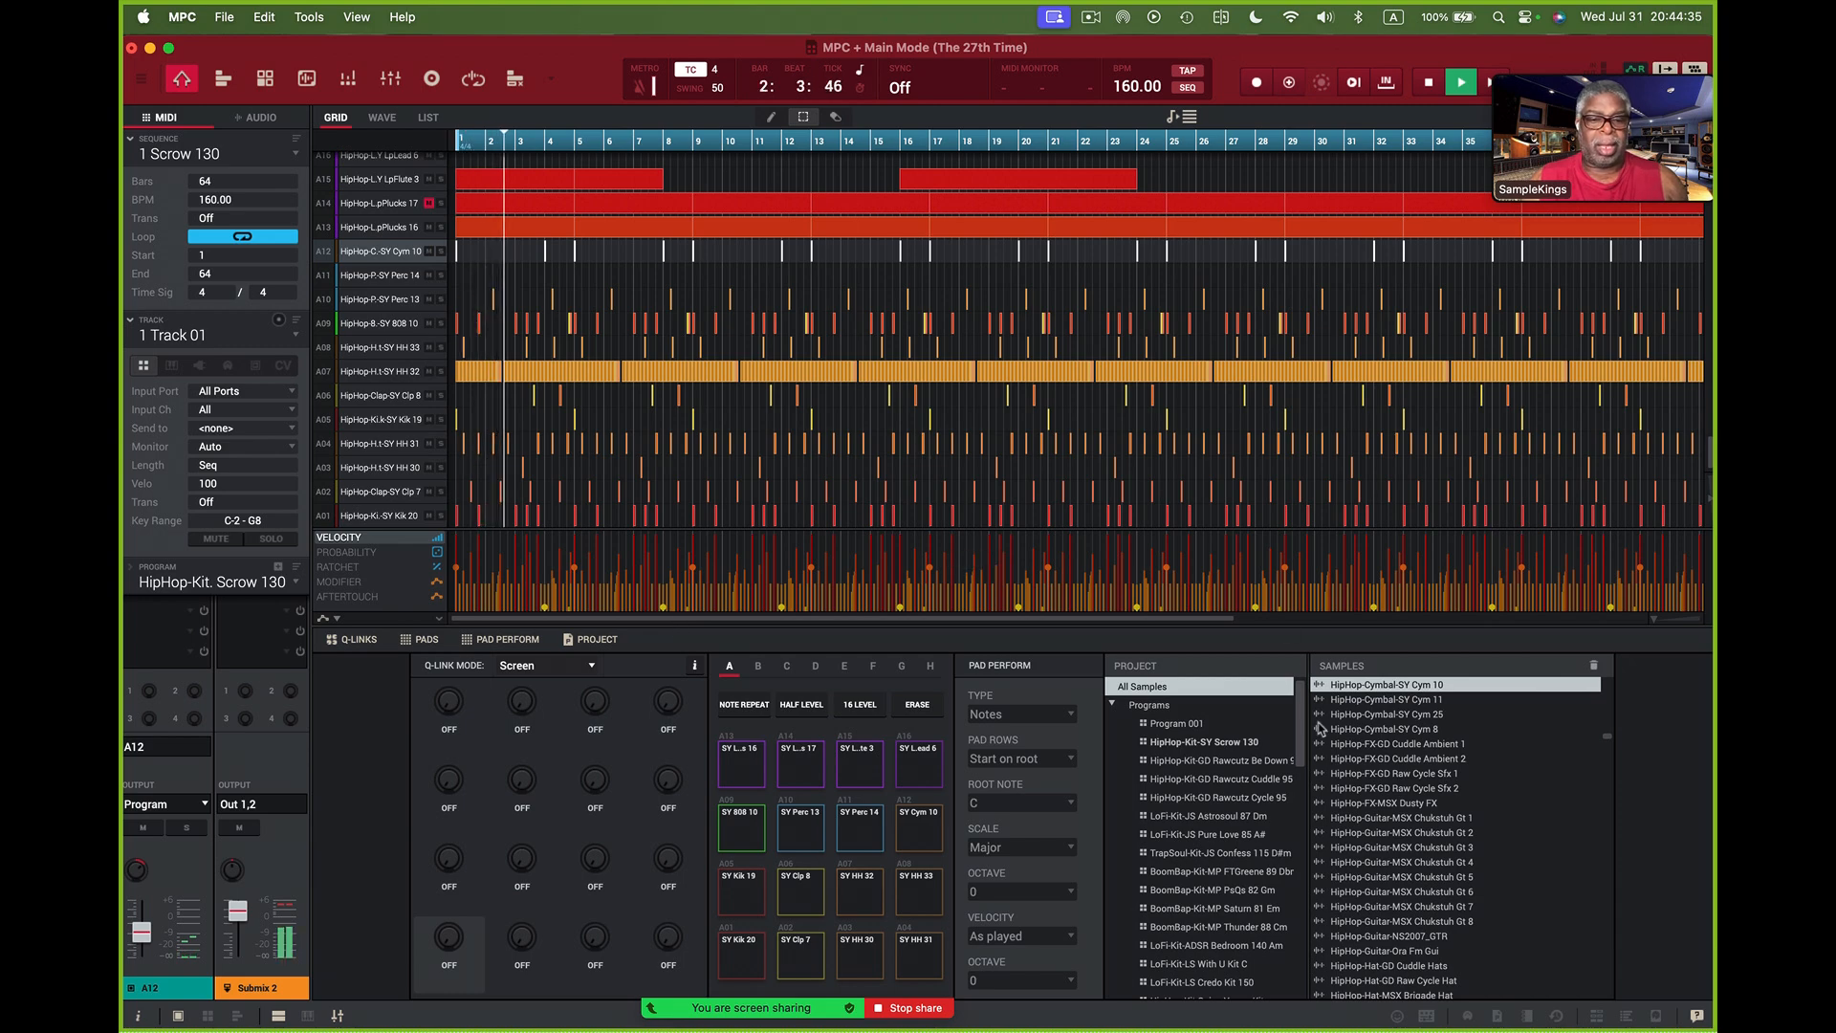
key(ctrl+Right)
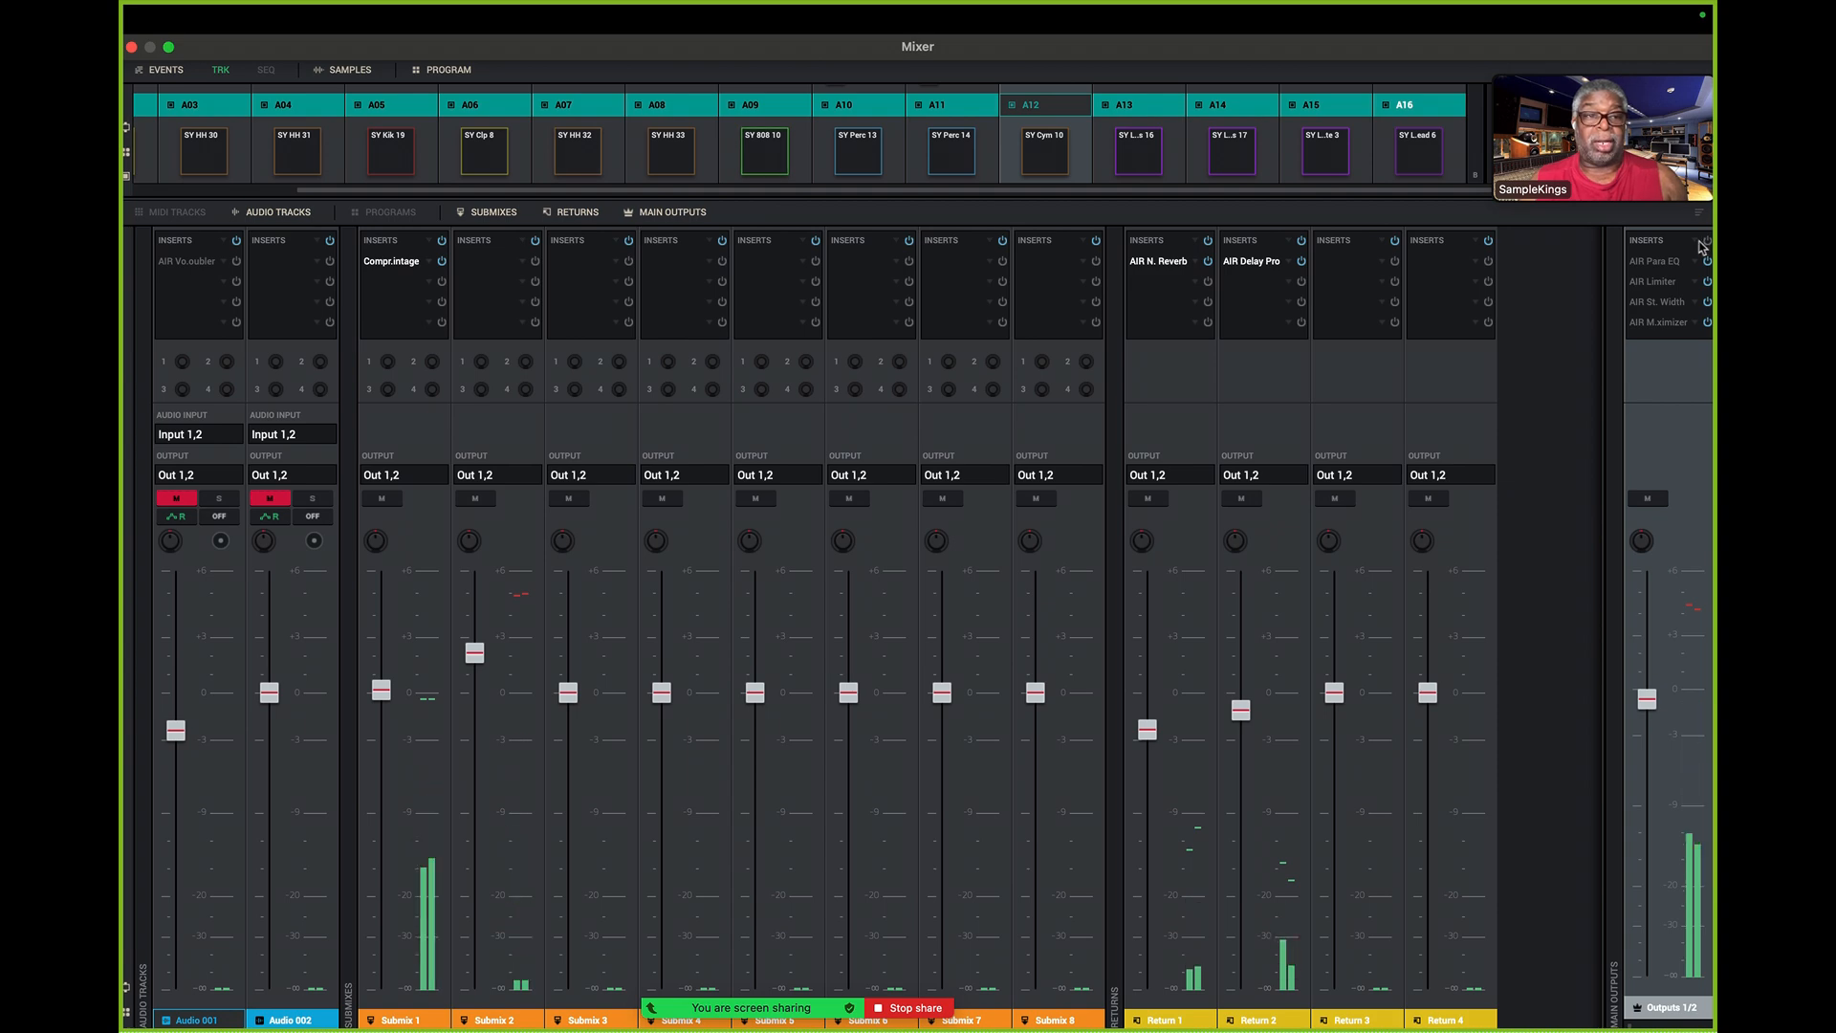
click(1707, 241)
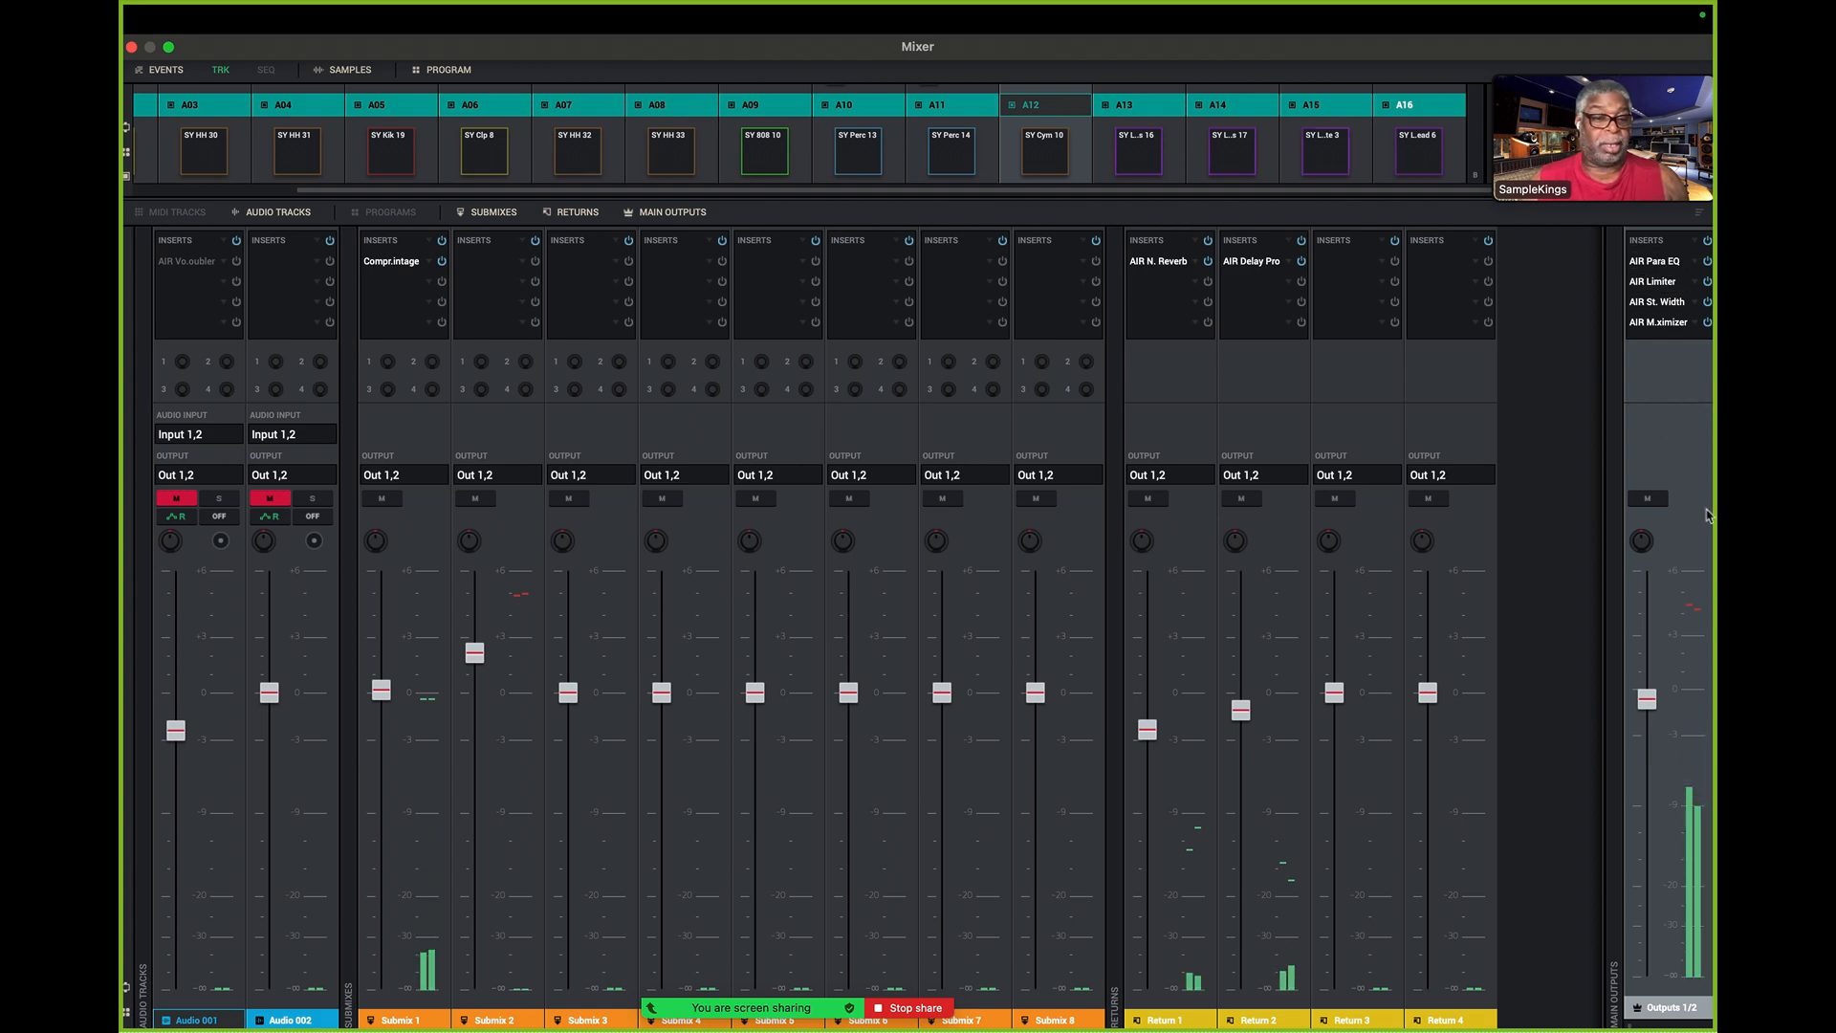
- Try the Outputs 1/2 fader near +3 dB, settle it slightly above 0 dB, and nudge the Submix 1 fader up slightly
mouse_move(1645, 693)
drag(1645, 692, 1647, 635)
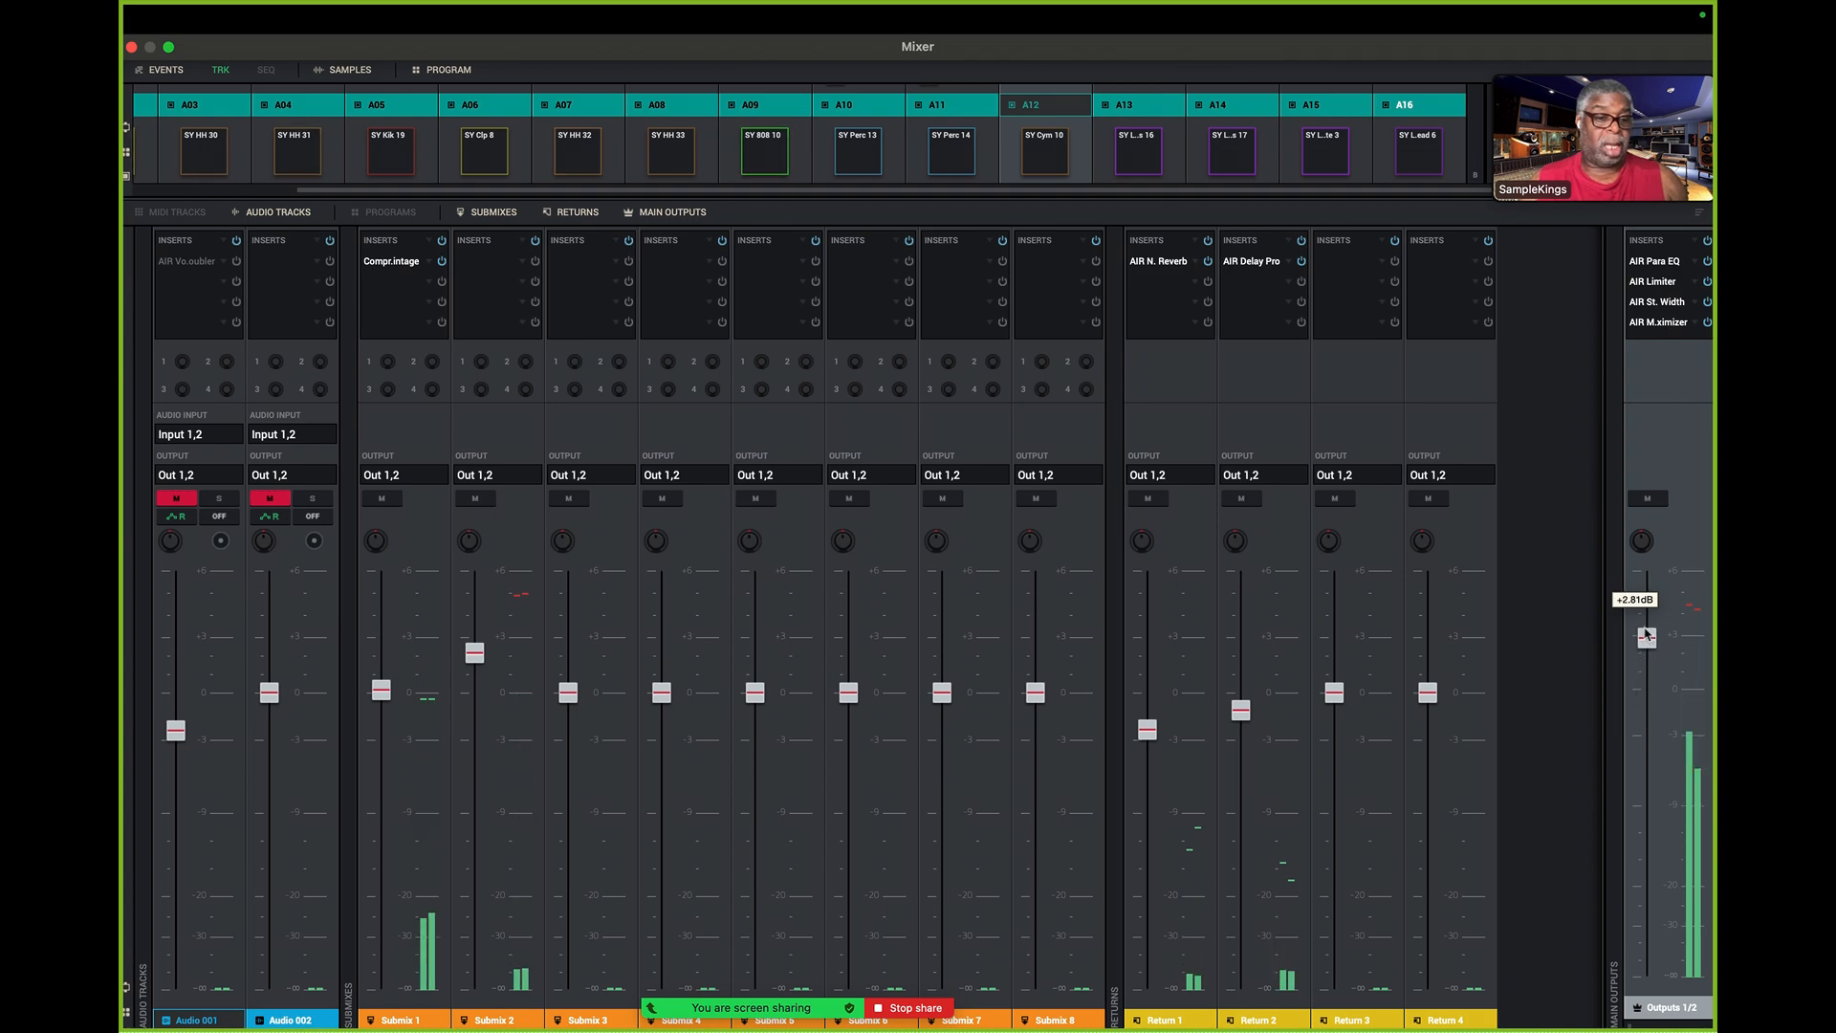
drag(1647, 635, 1647, 651)
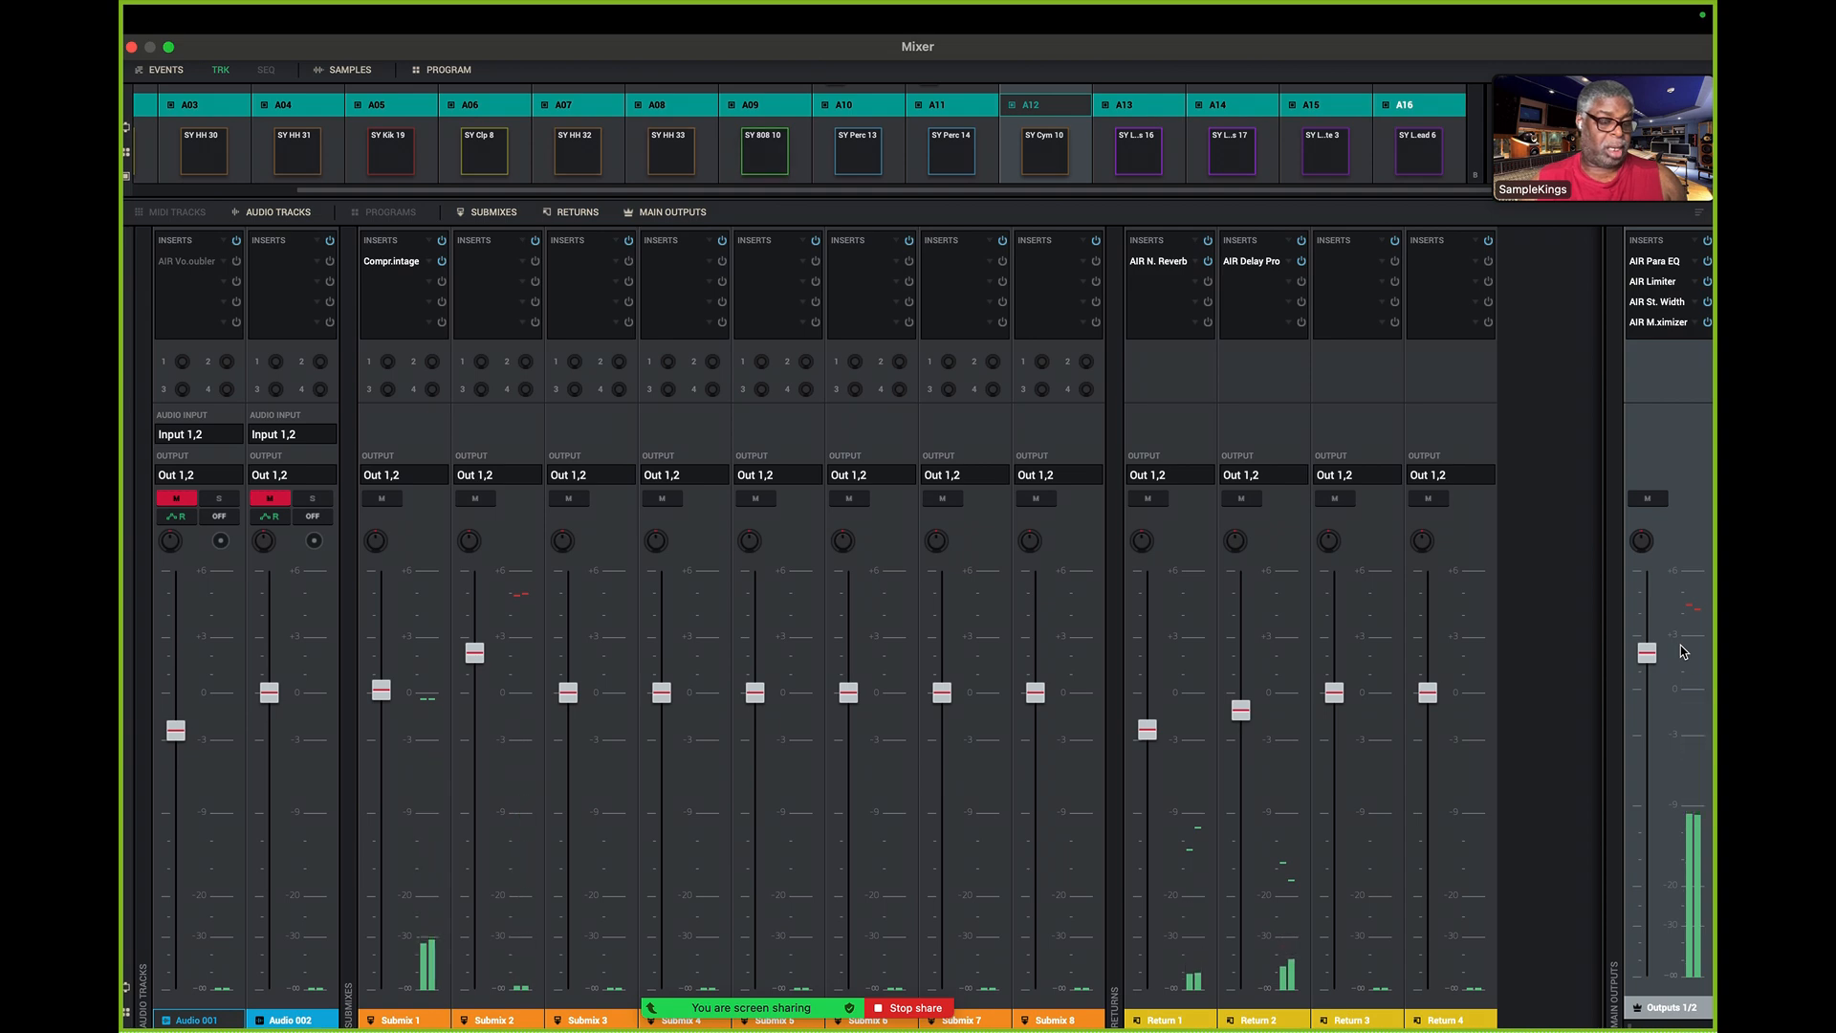
drag(1647, 651, 1647, 686)
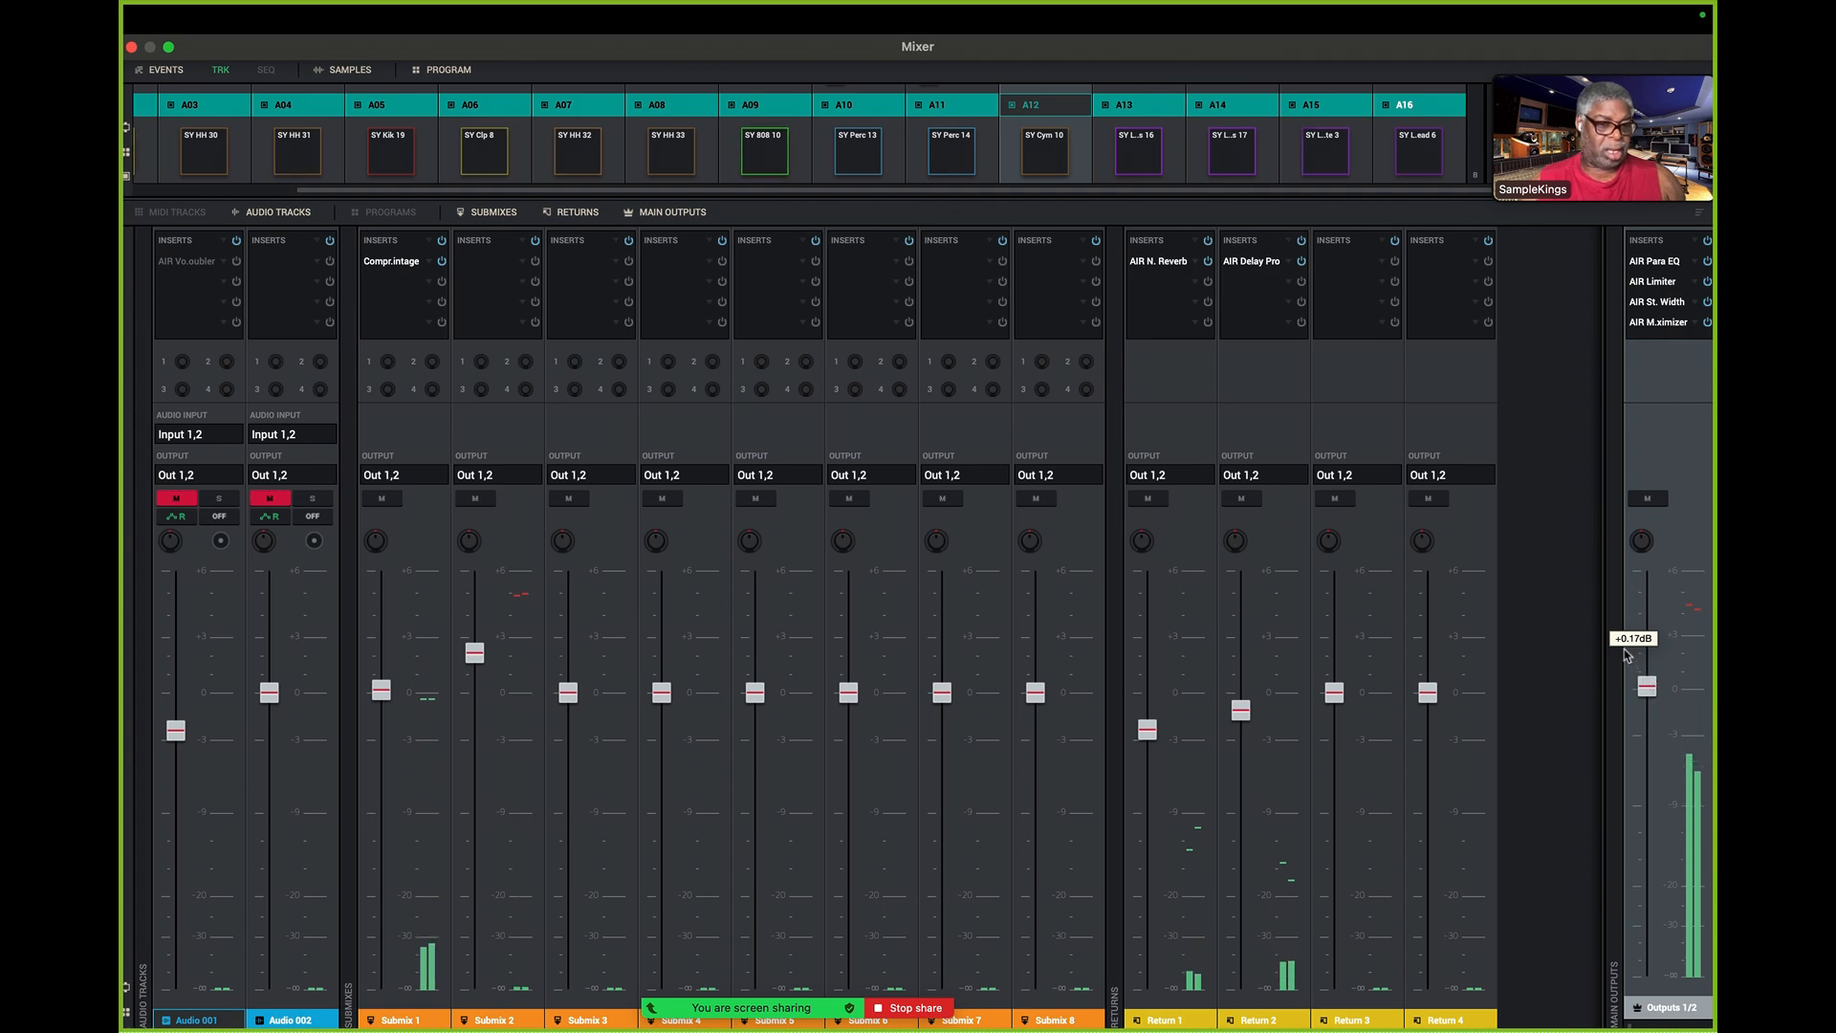
click(377, 685)
mouse_move(377, 685)
mouse_down()
mouse_move(378, 634)
mouse_move(377, 681)
mouse_up()
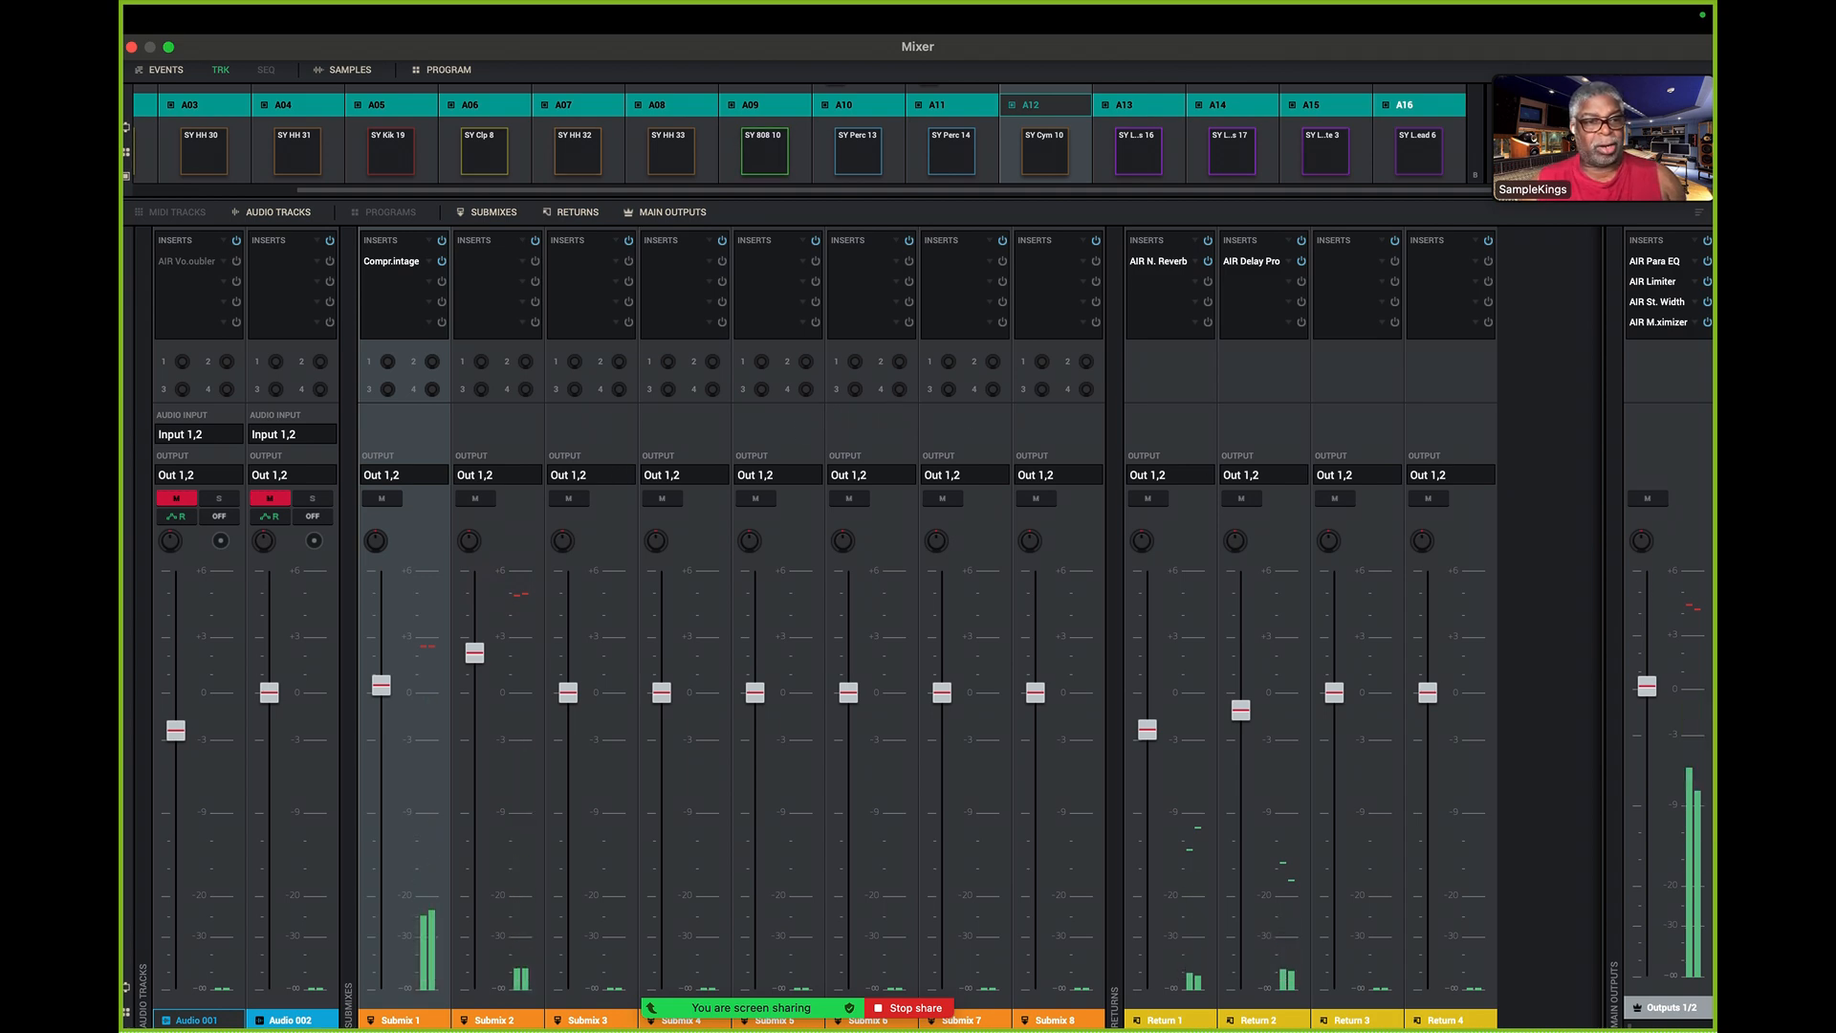
- Open the AIR Para EQ, Limiter, Stereo Width and Maximizer editors from the Outputs 1/2 inserts to review their settings
double_click(1657, 262)
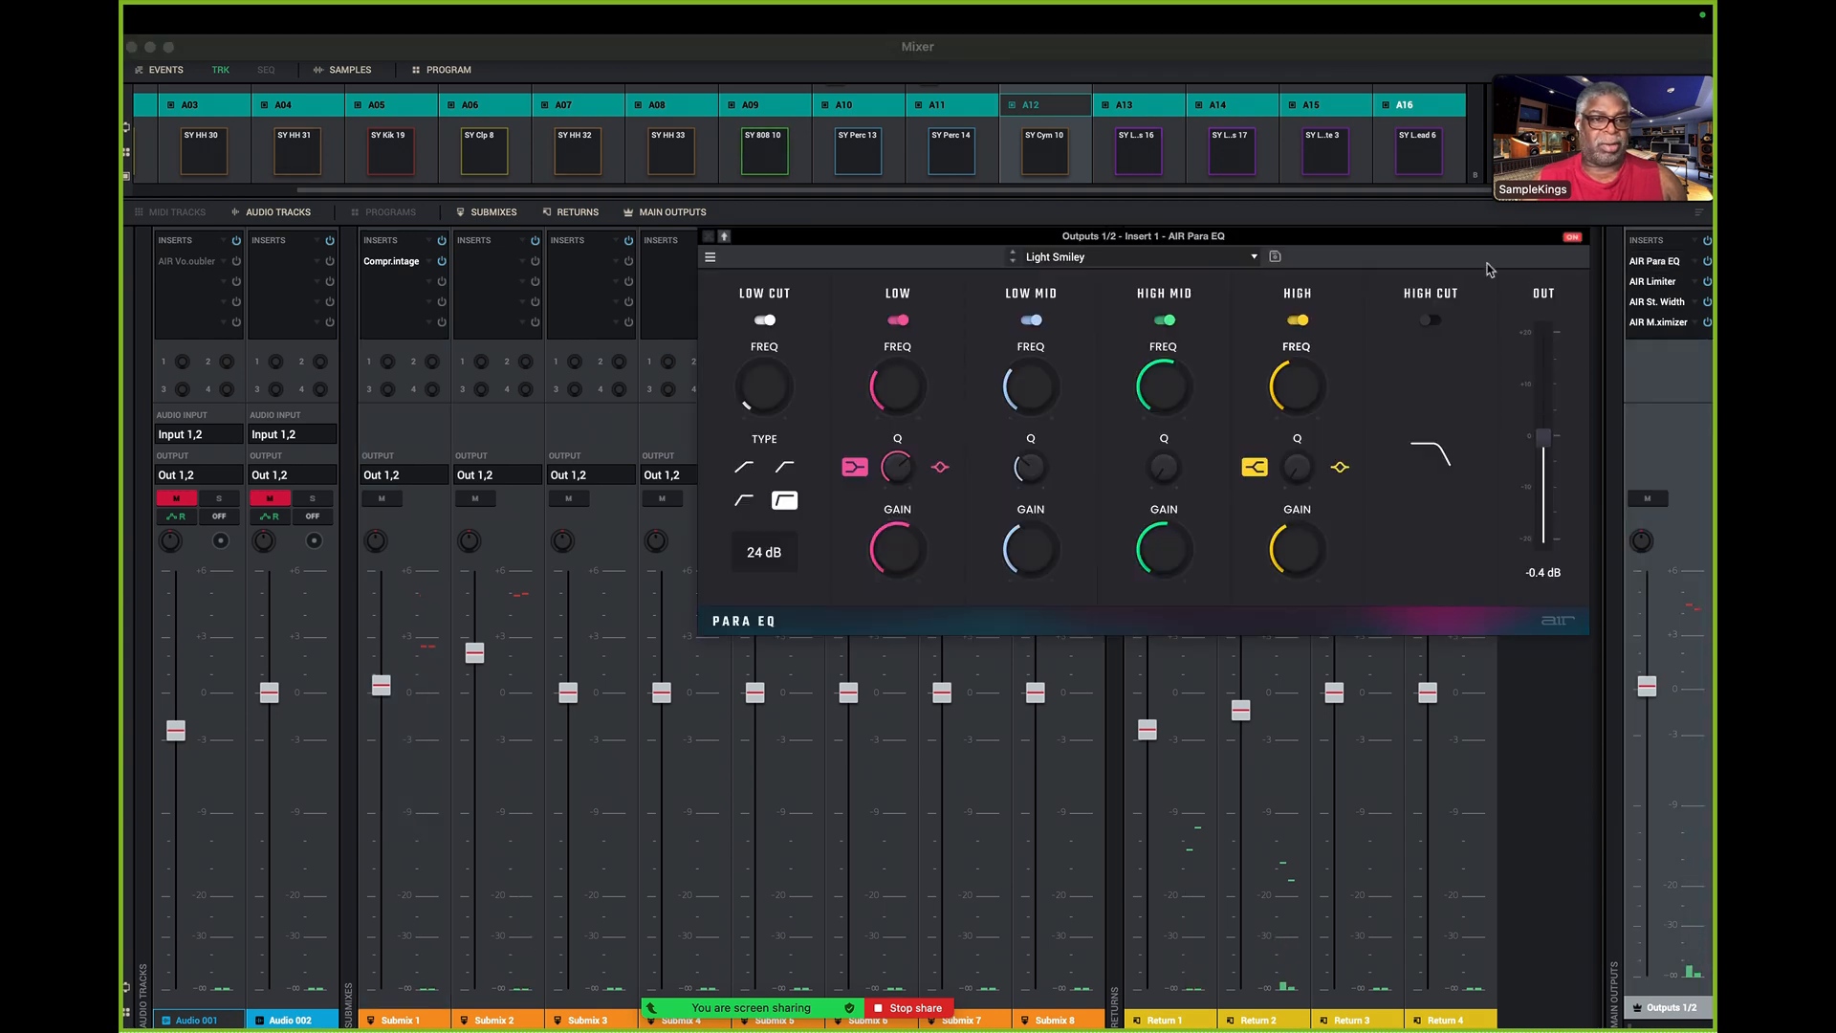
double_click(1654, 281)
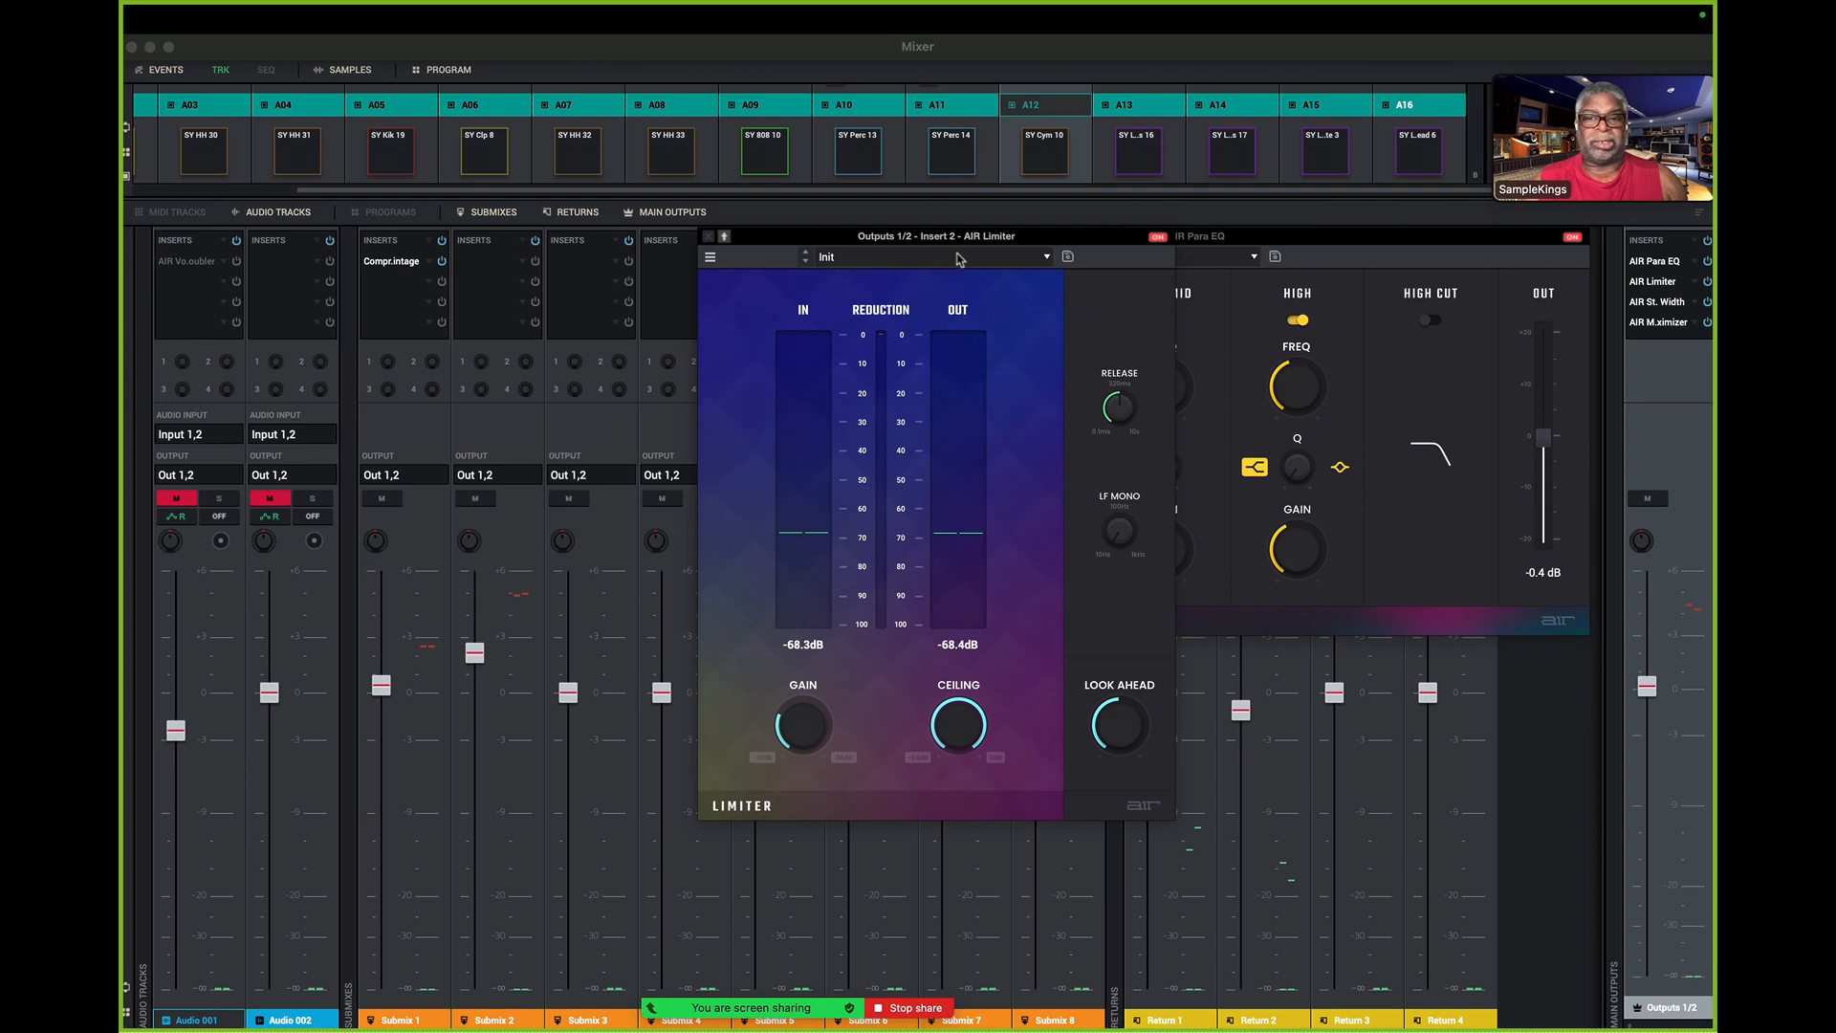
double_click(1654, 302)
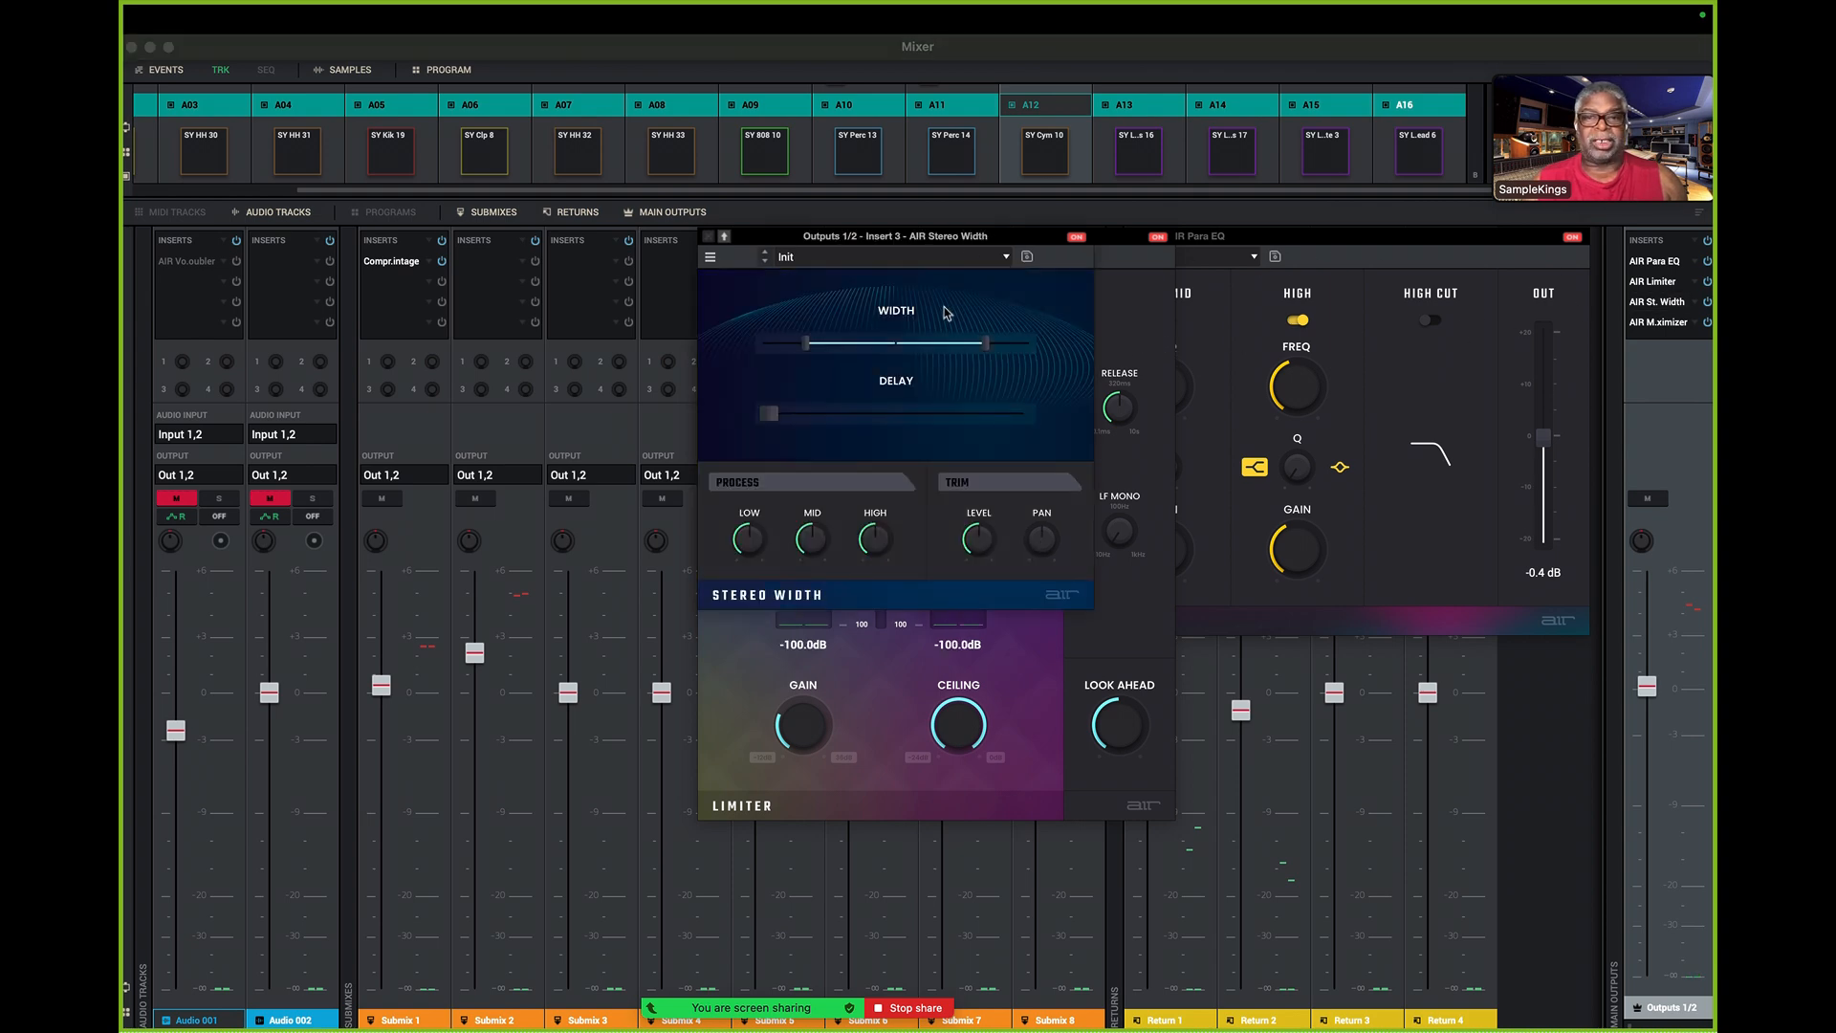
double_click(1662, 322)
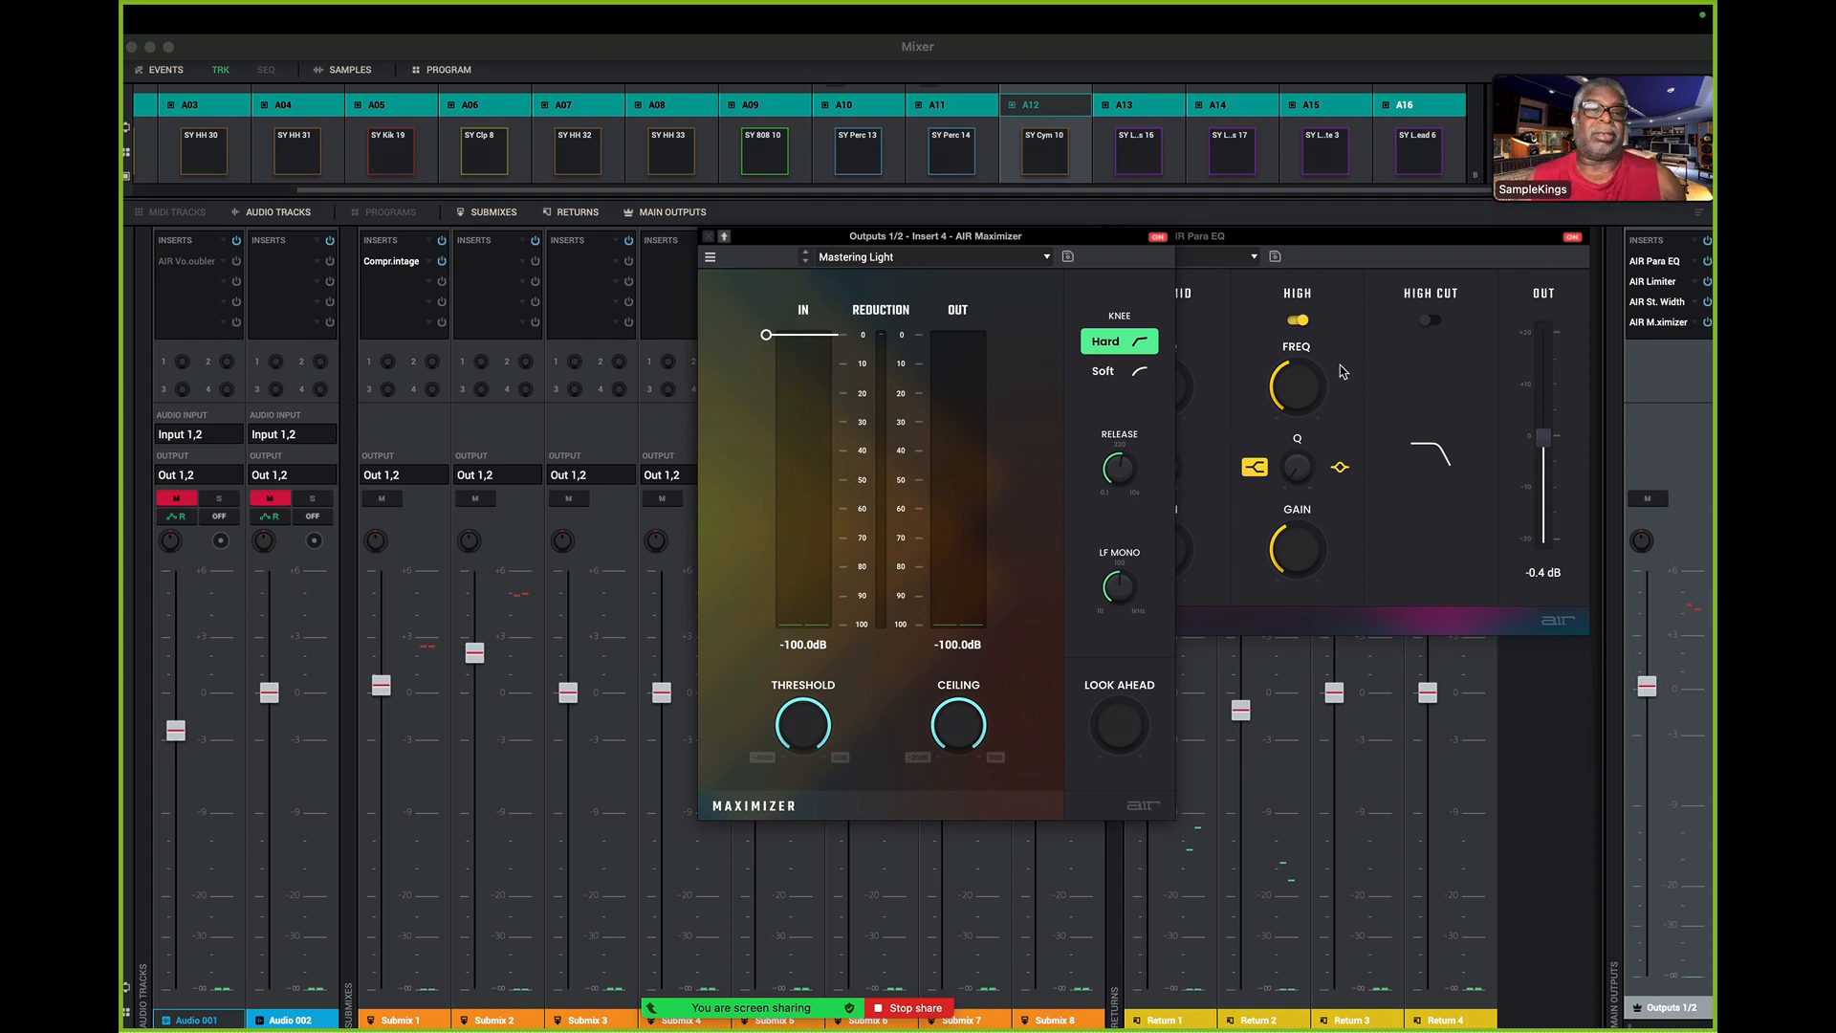
mouse_move(1325, 370)
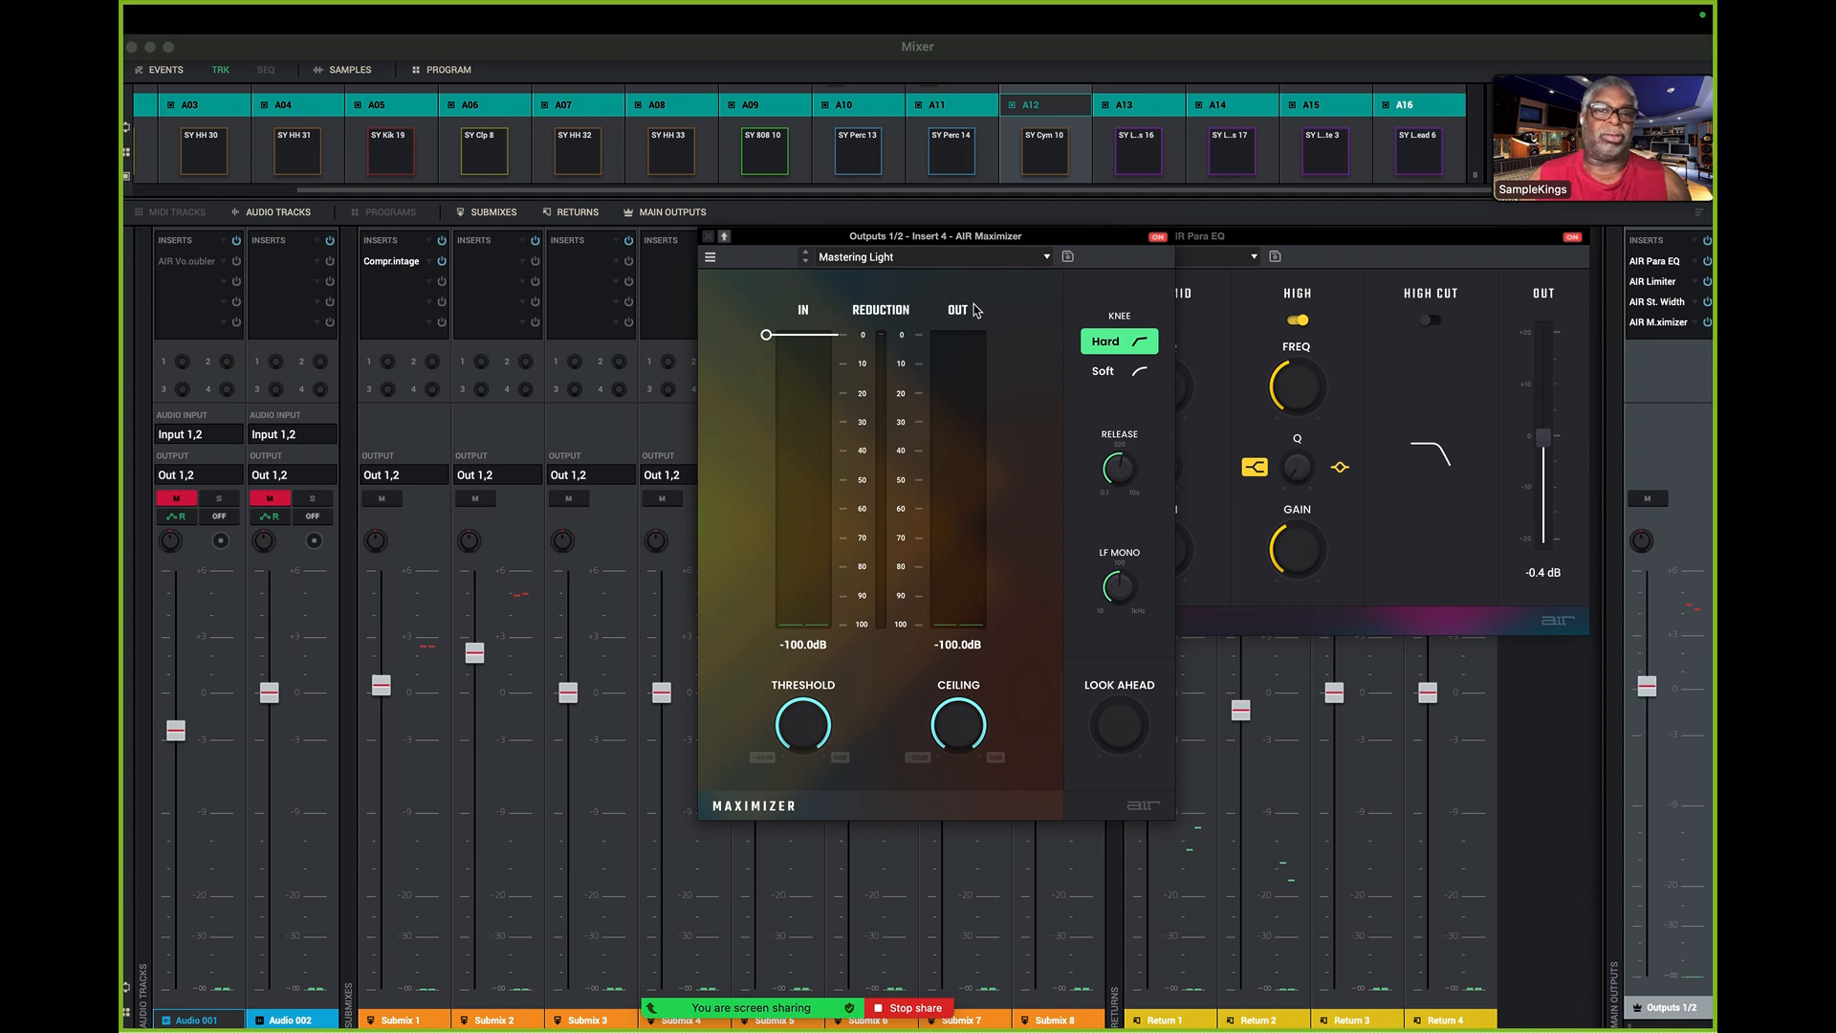
- Check the save and load options for the Outputs 1/2 FX rack and dismiss them without choosing one
click(1681, 244)
click(1681, 244)
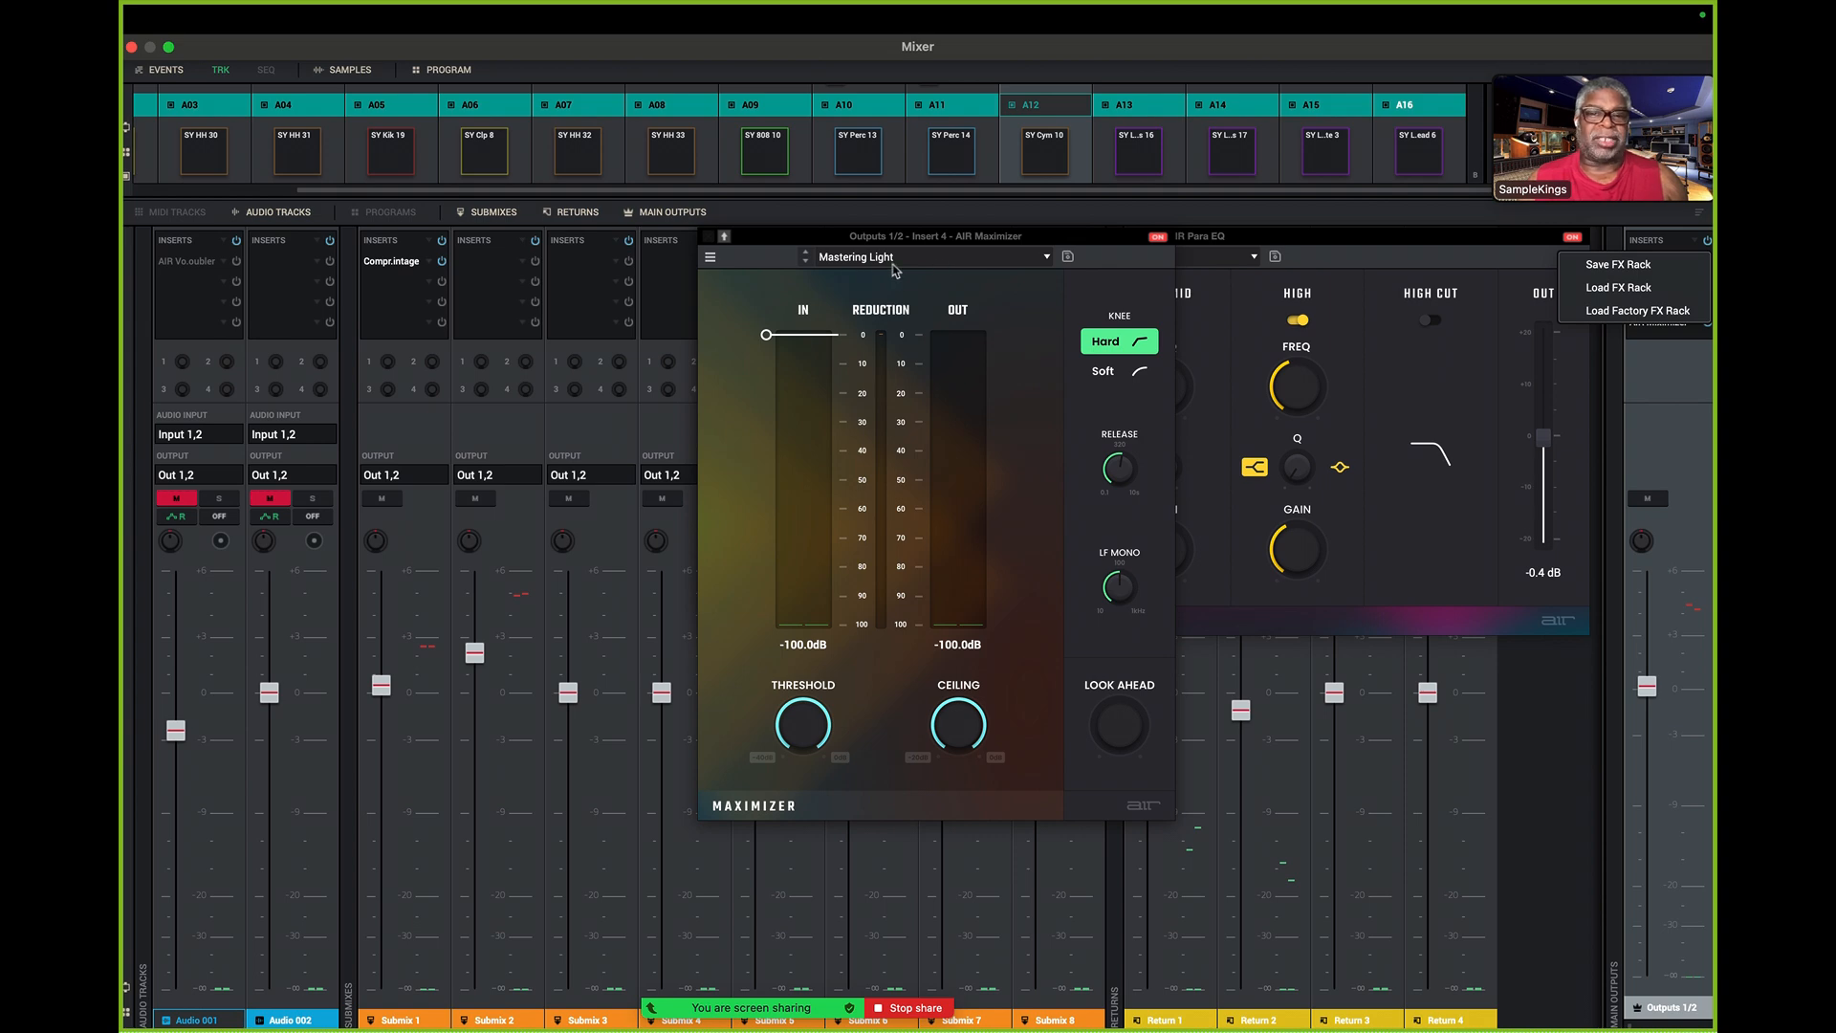
click(710, 240)
click(711, 246)
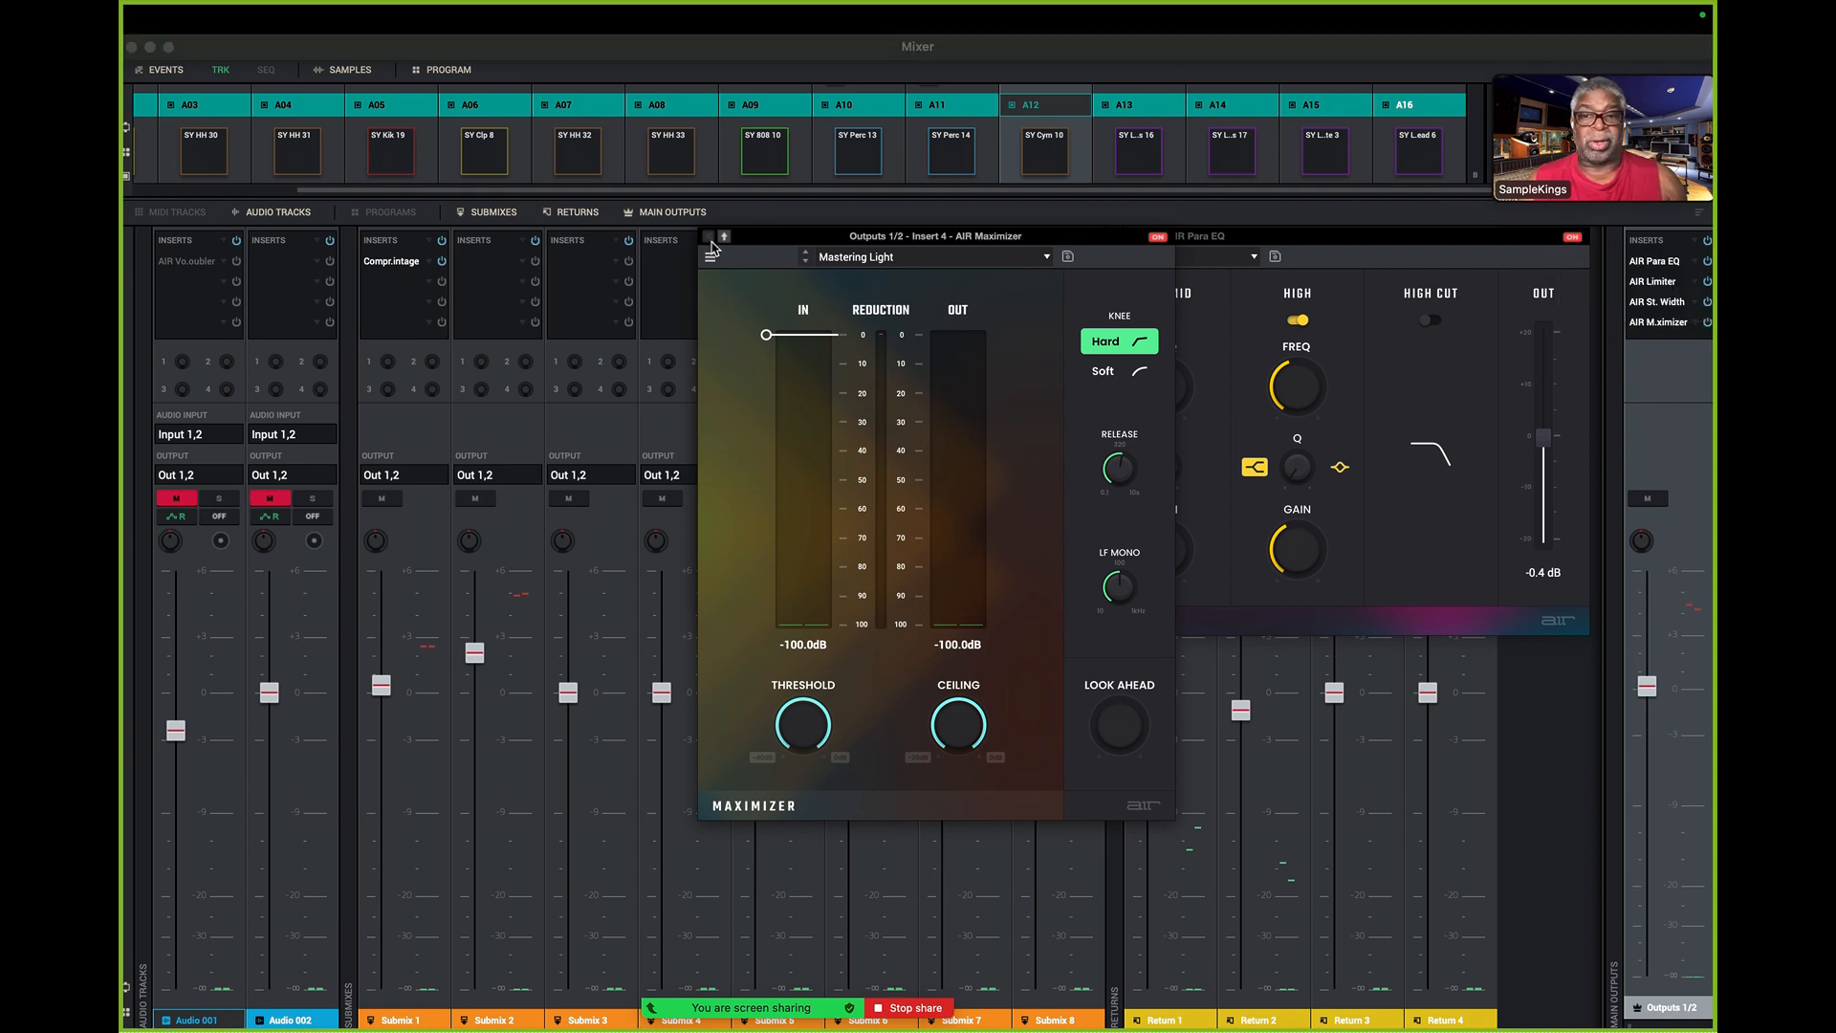
- Spread the Maximizer, Stereo Width and Limiter windows apart, checking the Stereo Width presets along the way
drag(823, 237, 322, 380)
click(926, 292)
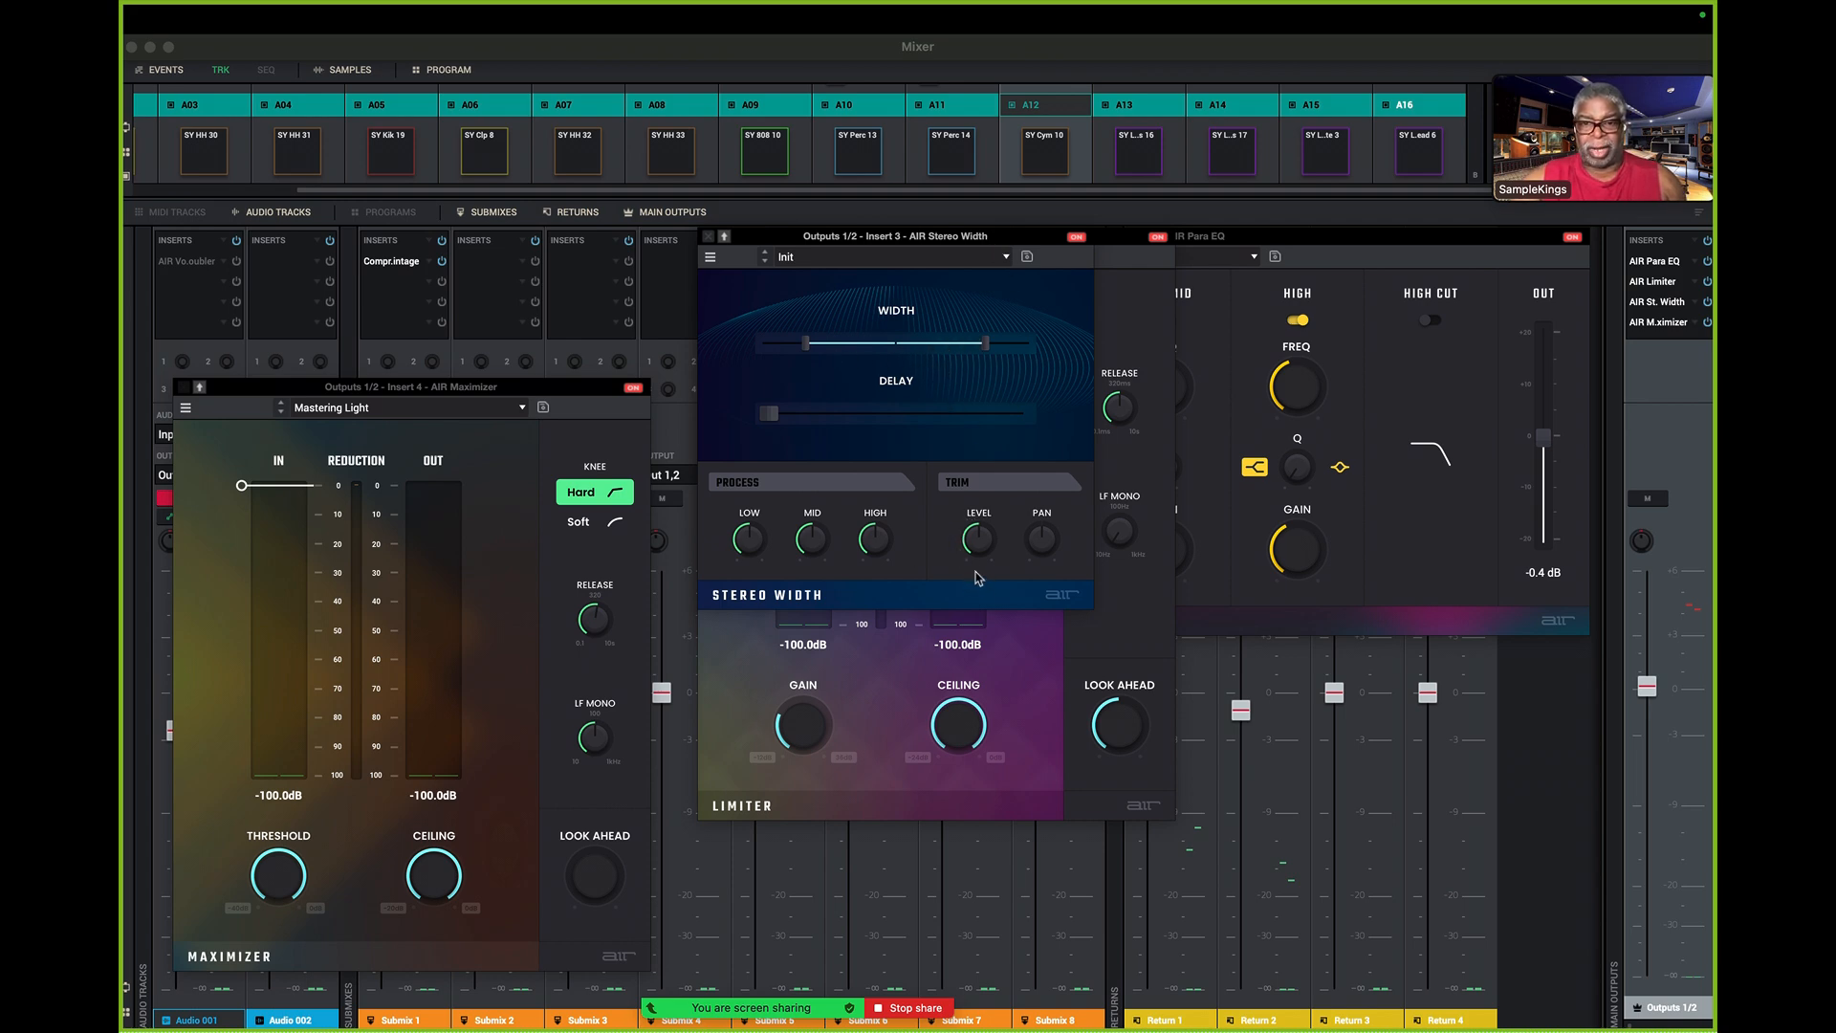
click(1005, 260)
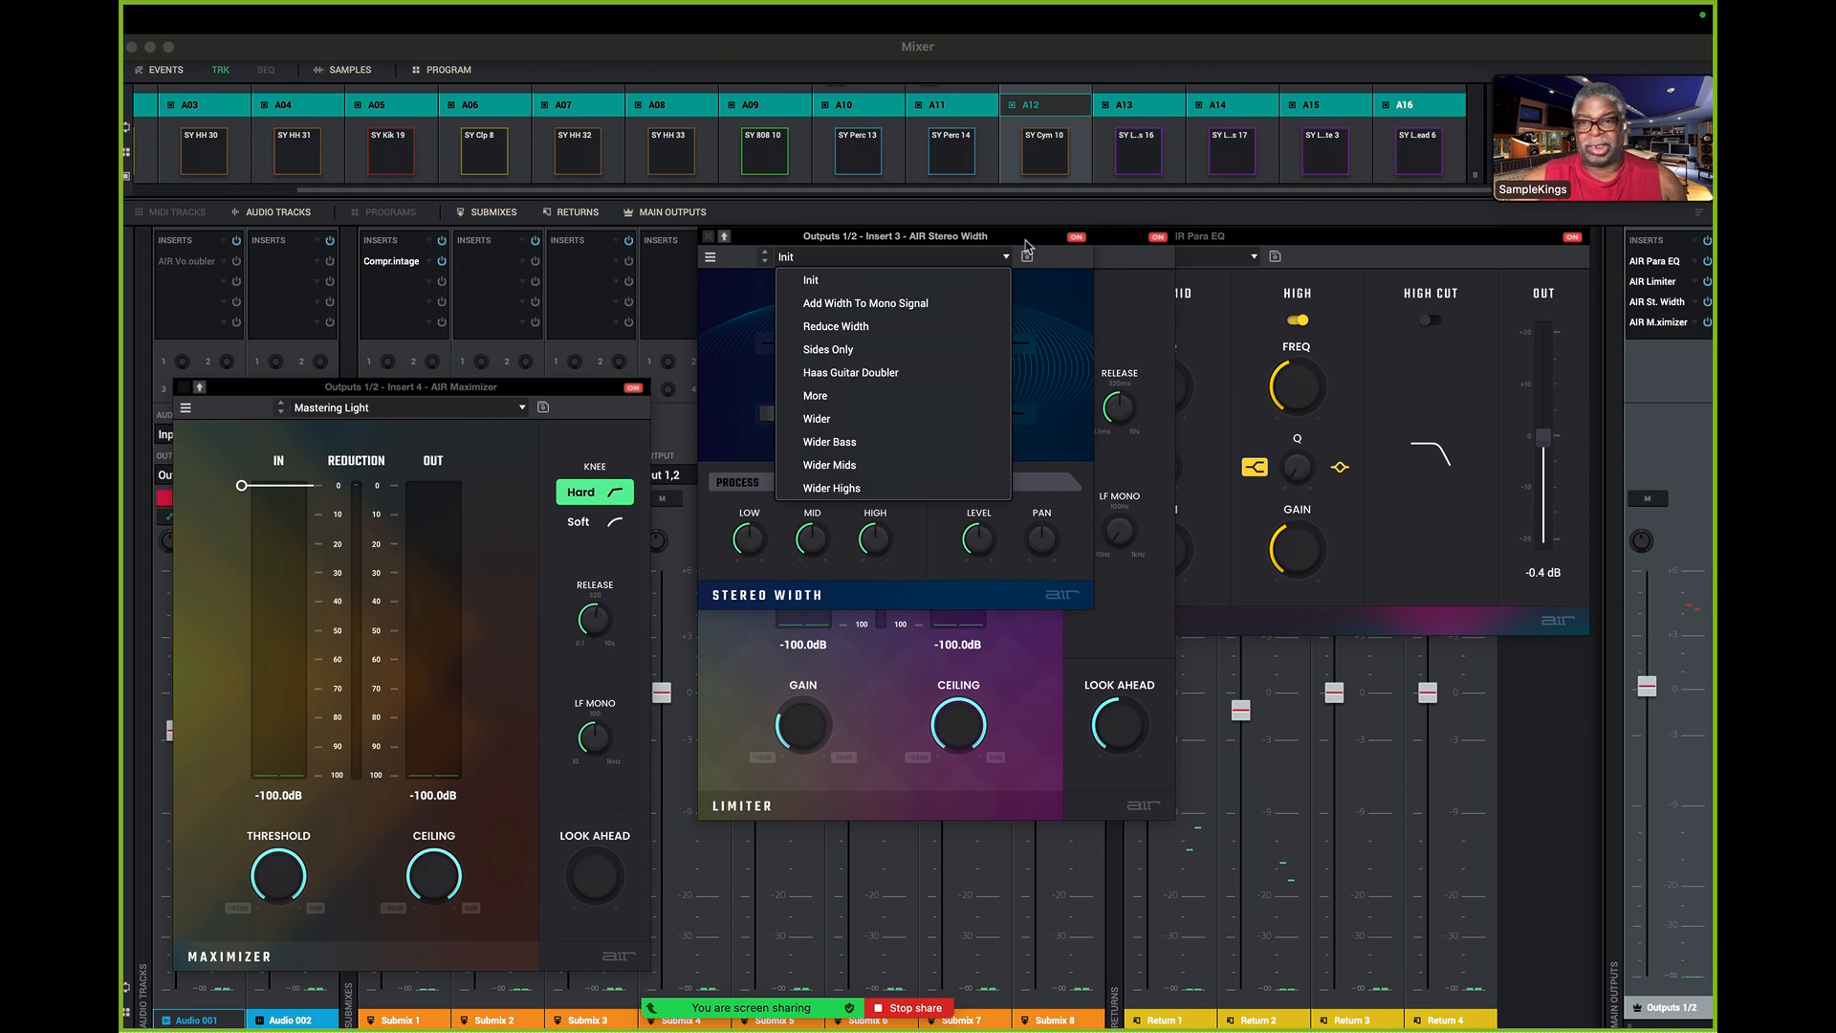
click(710, 247)
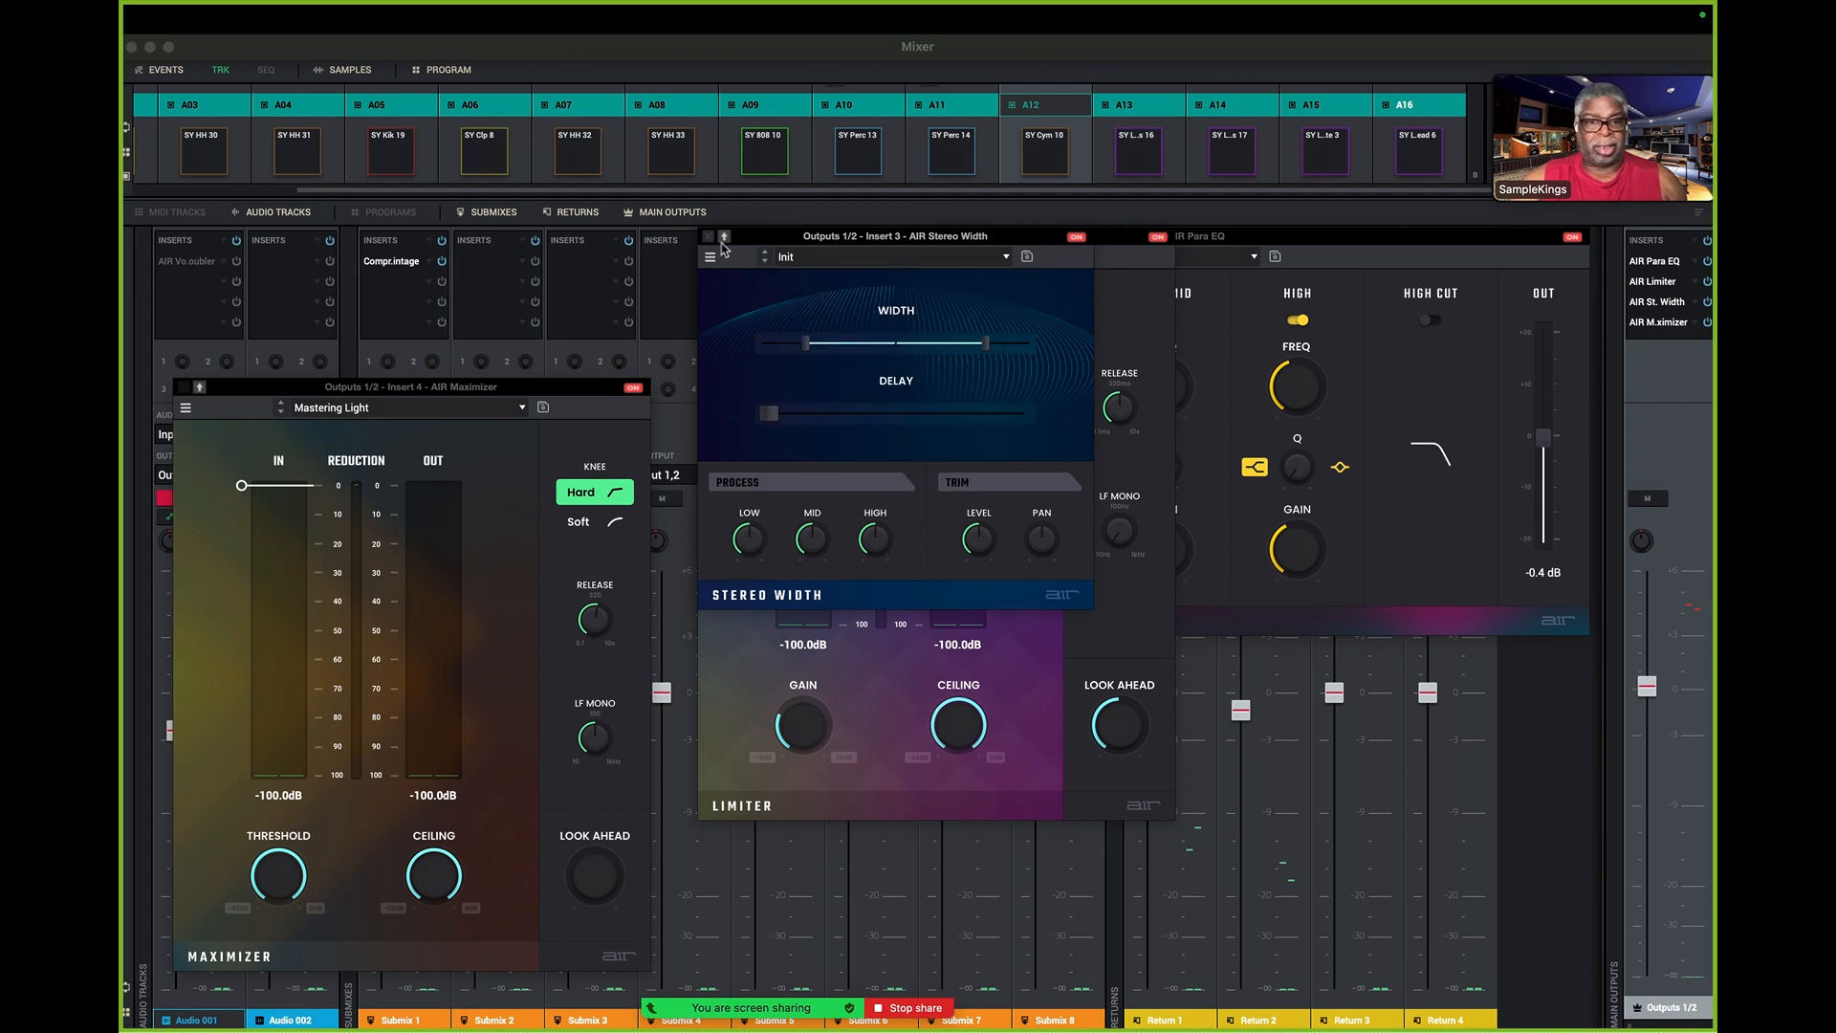
drag(914, 244, 447, 168)
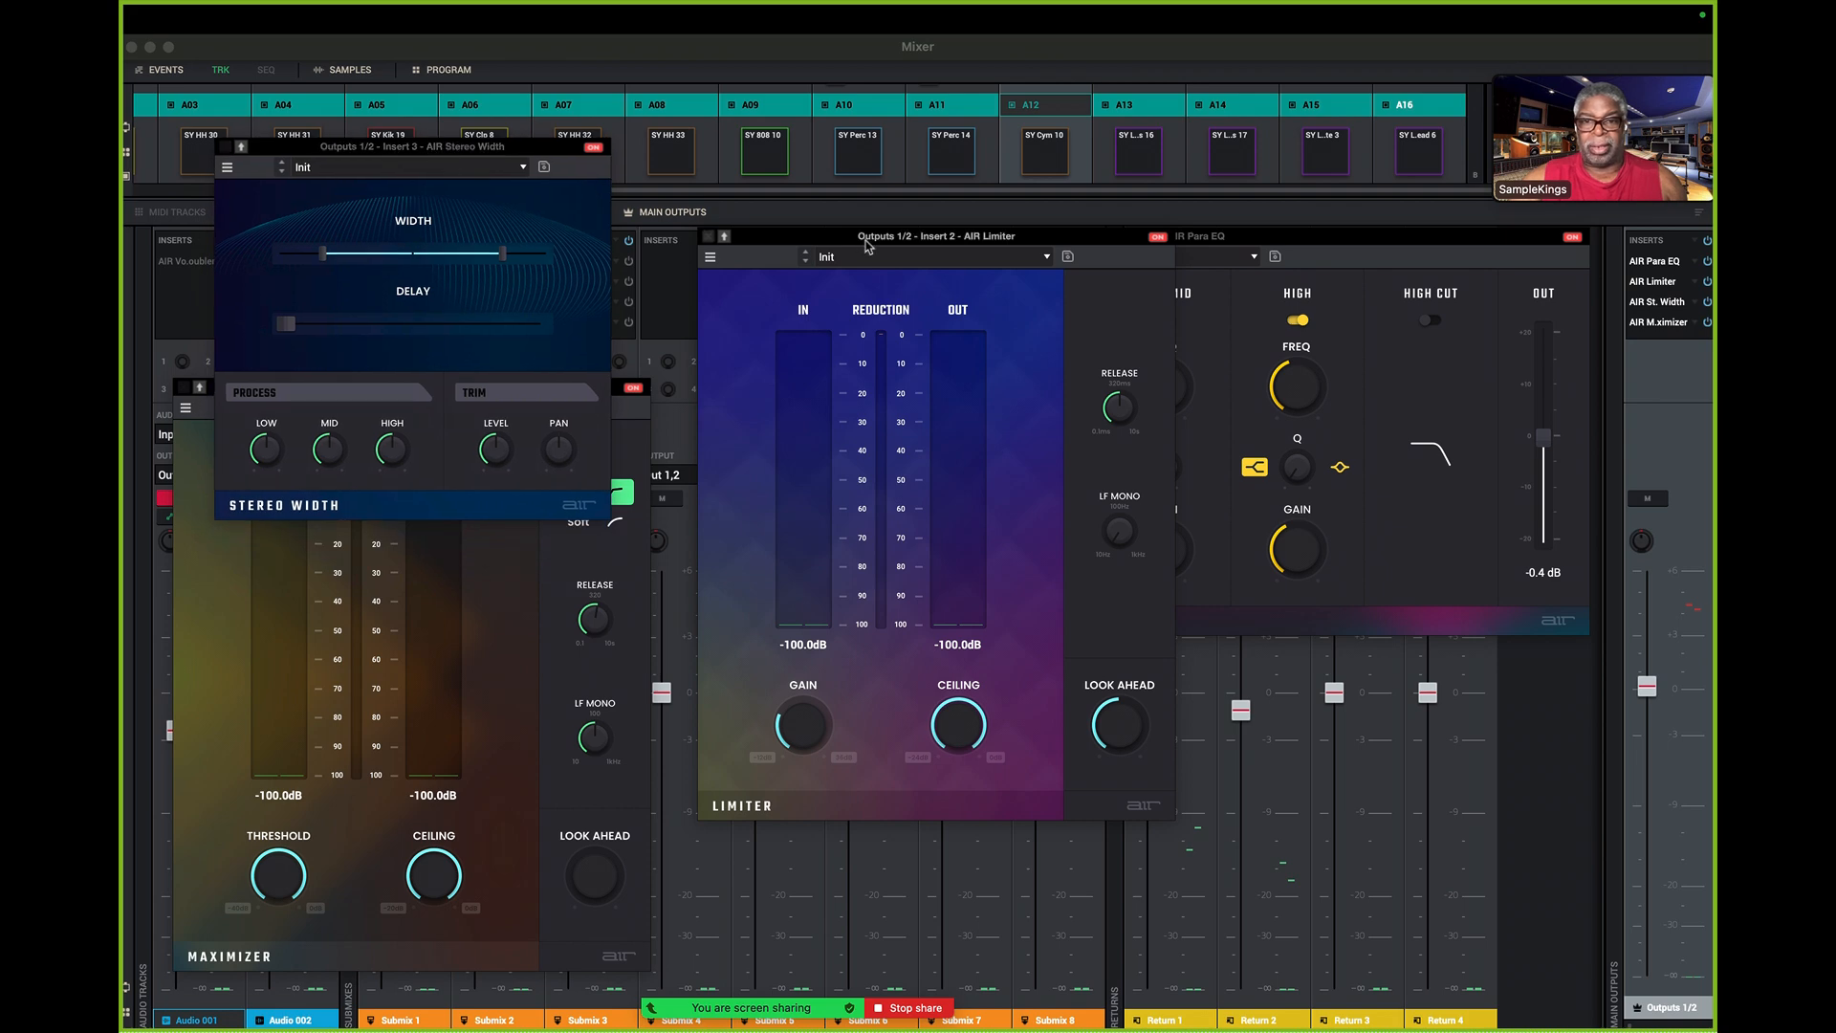
drag(864, 244, 913, 286)
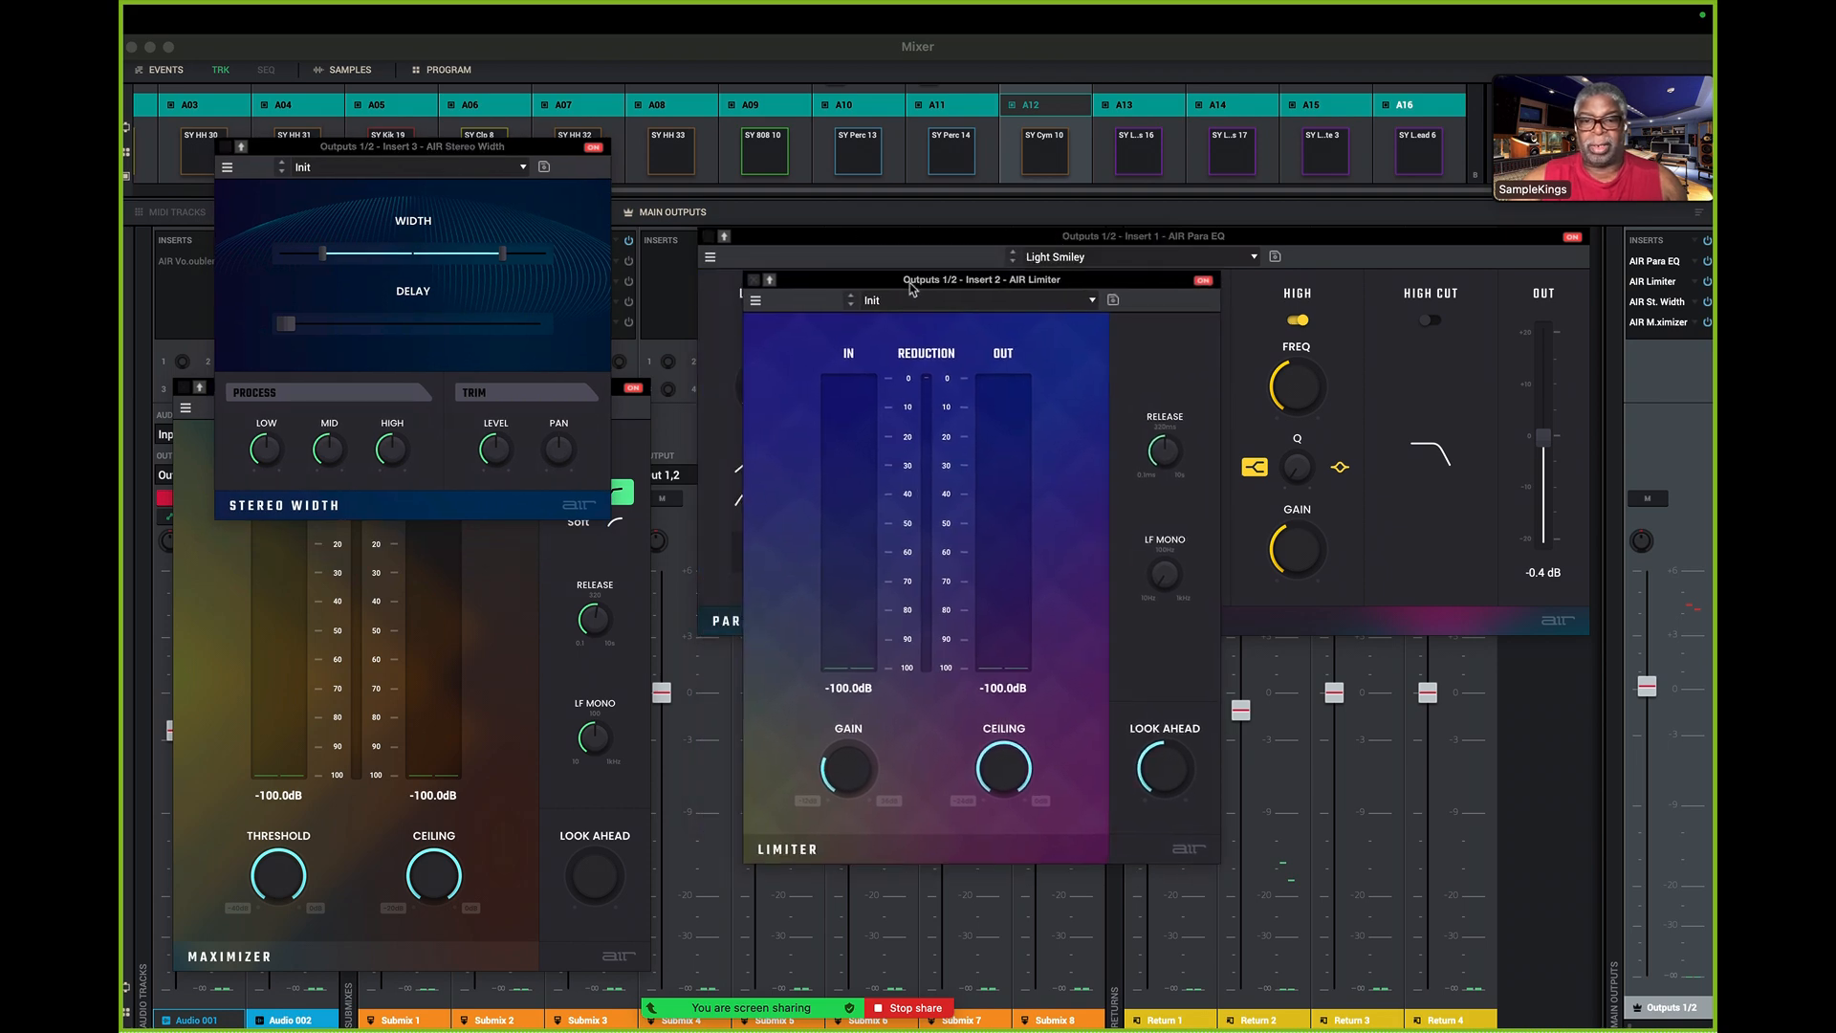
- Play the sequence, lower the Outputs 1/2 fader slightly and reduce the Limiter's ceiling a little
key(space)
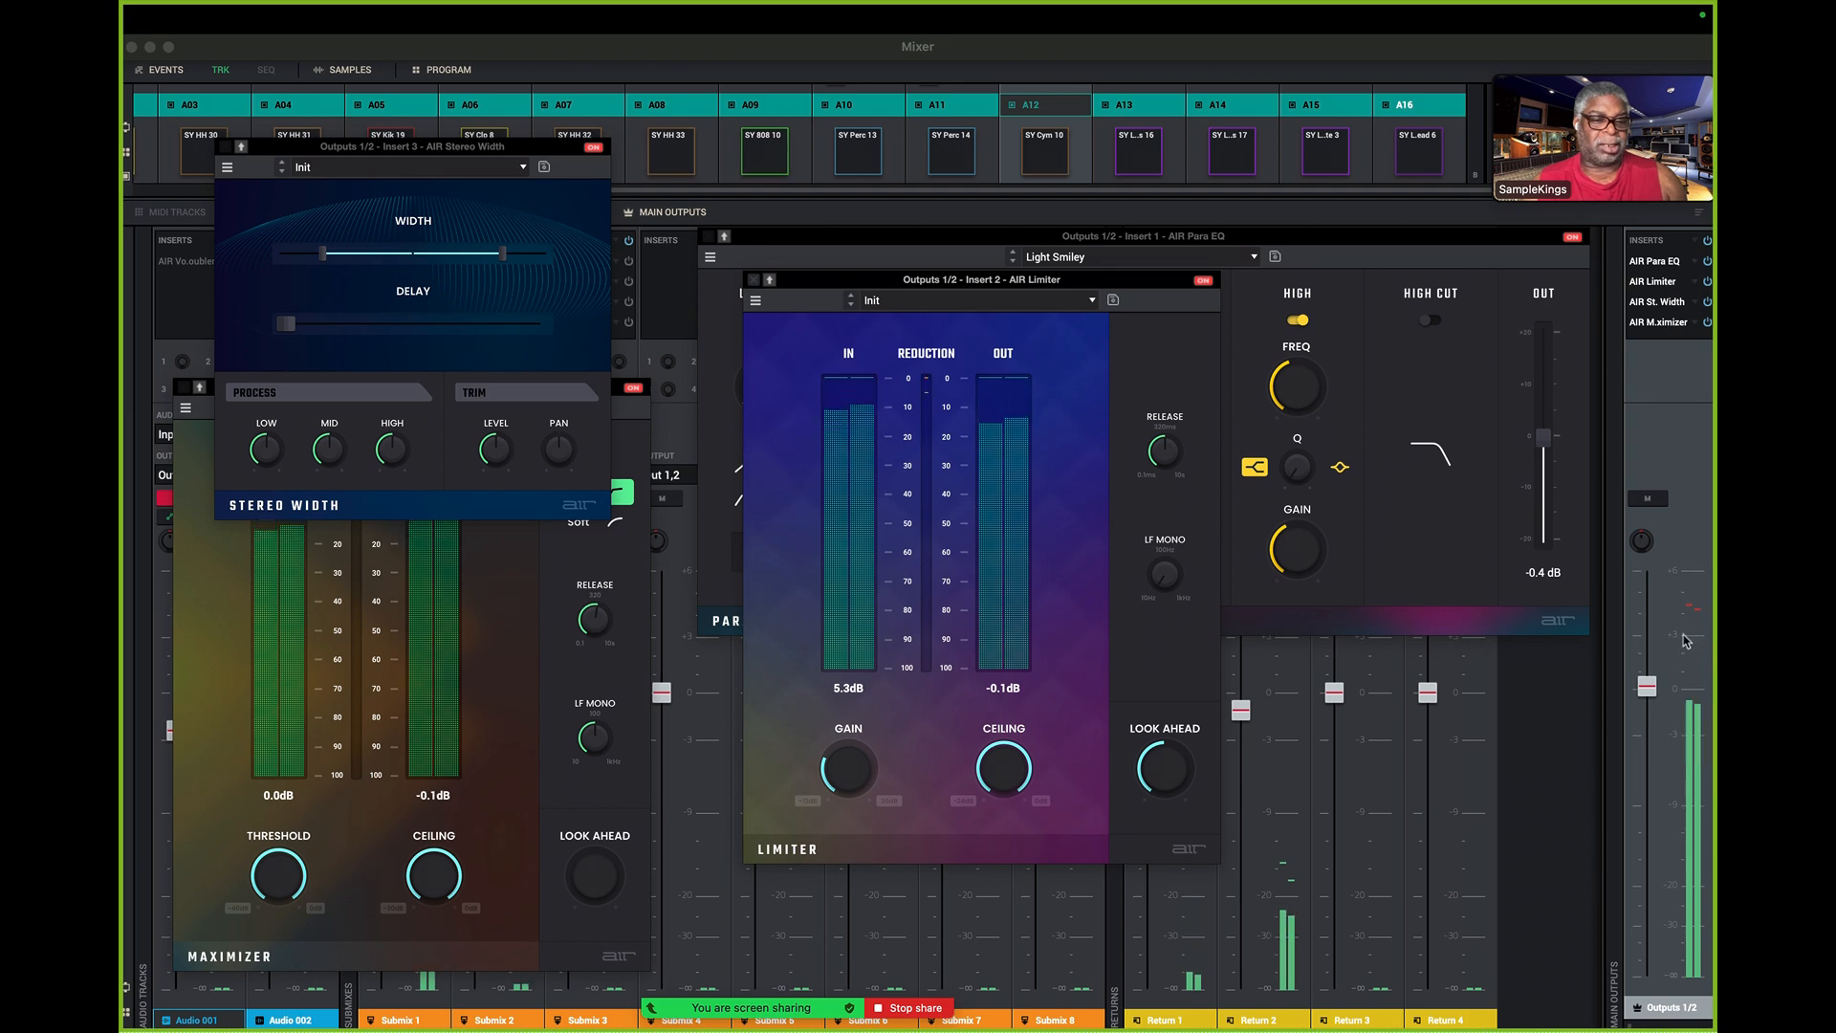
click(1647, 687)
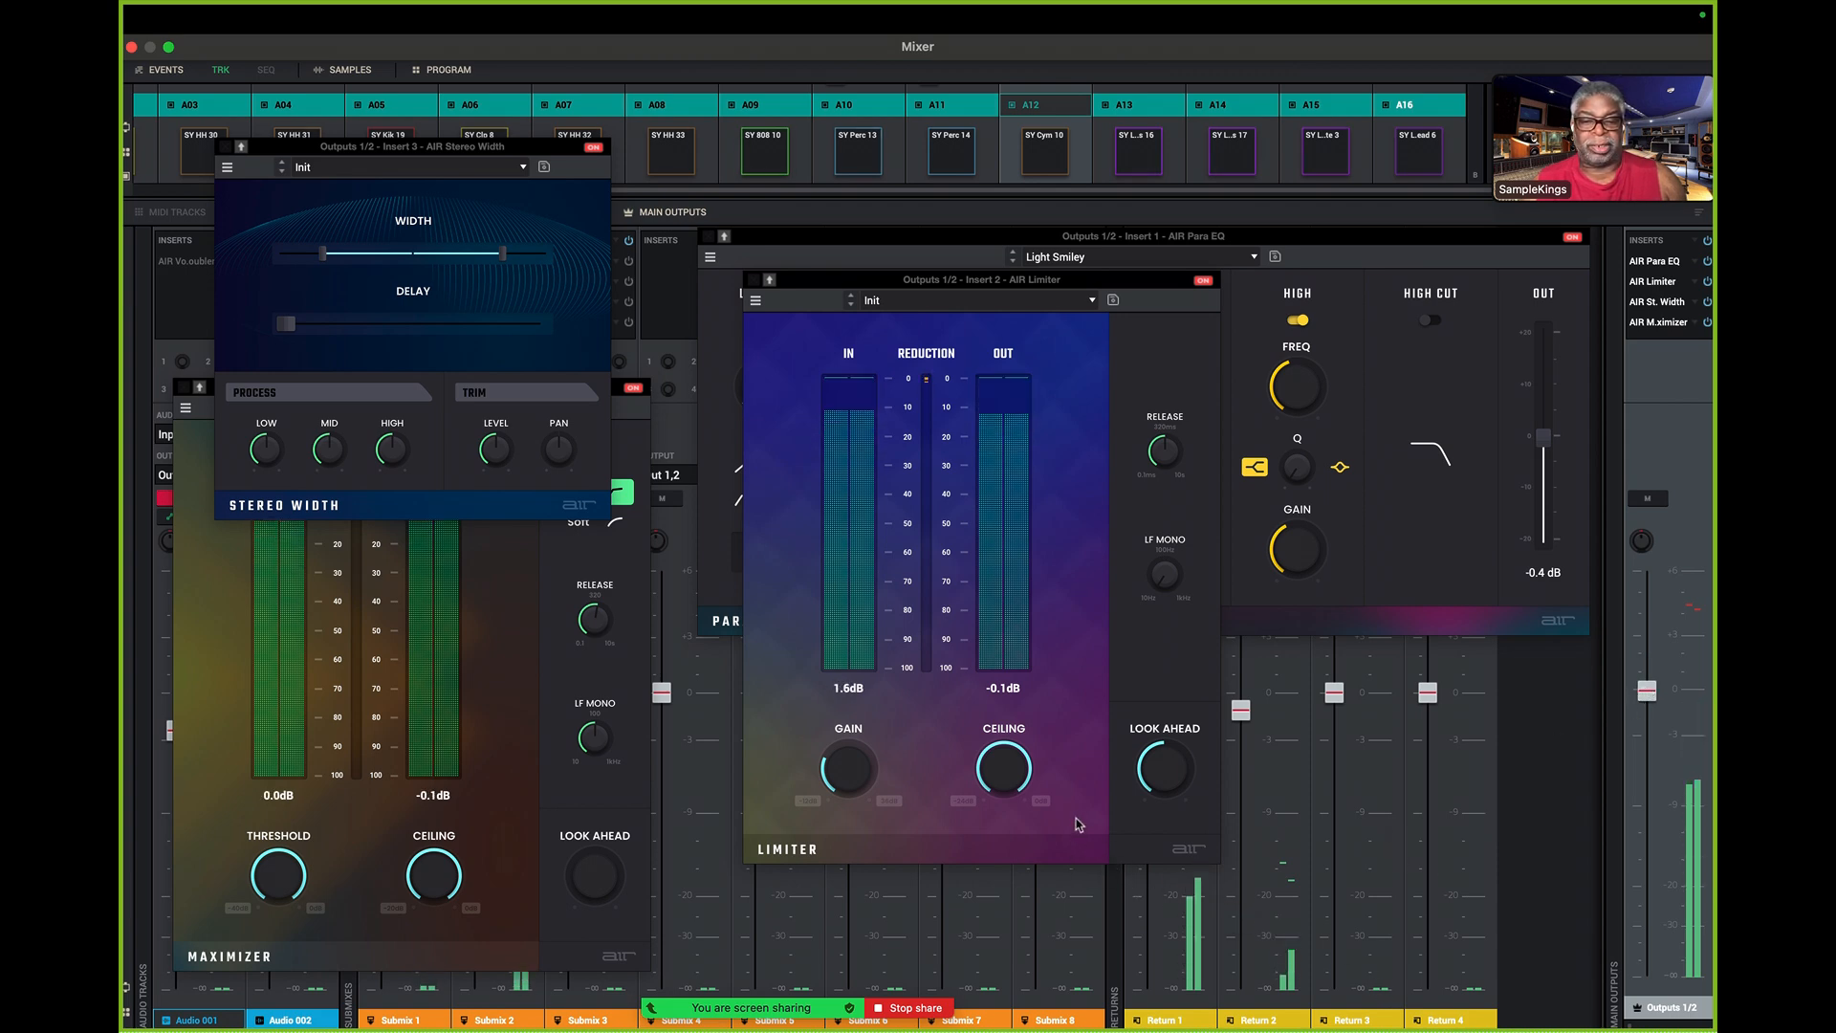
mouse_move(1005, 770)
mouse_down()
mouse_move(1004, 813)
mouse_move(1004, 765)
mouse_up()
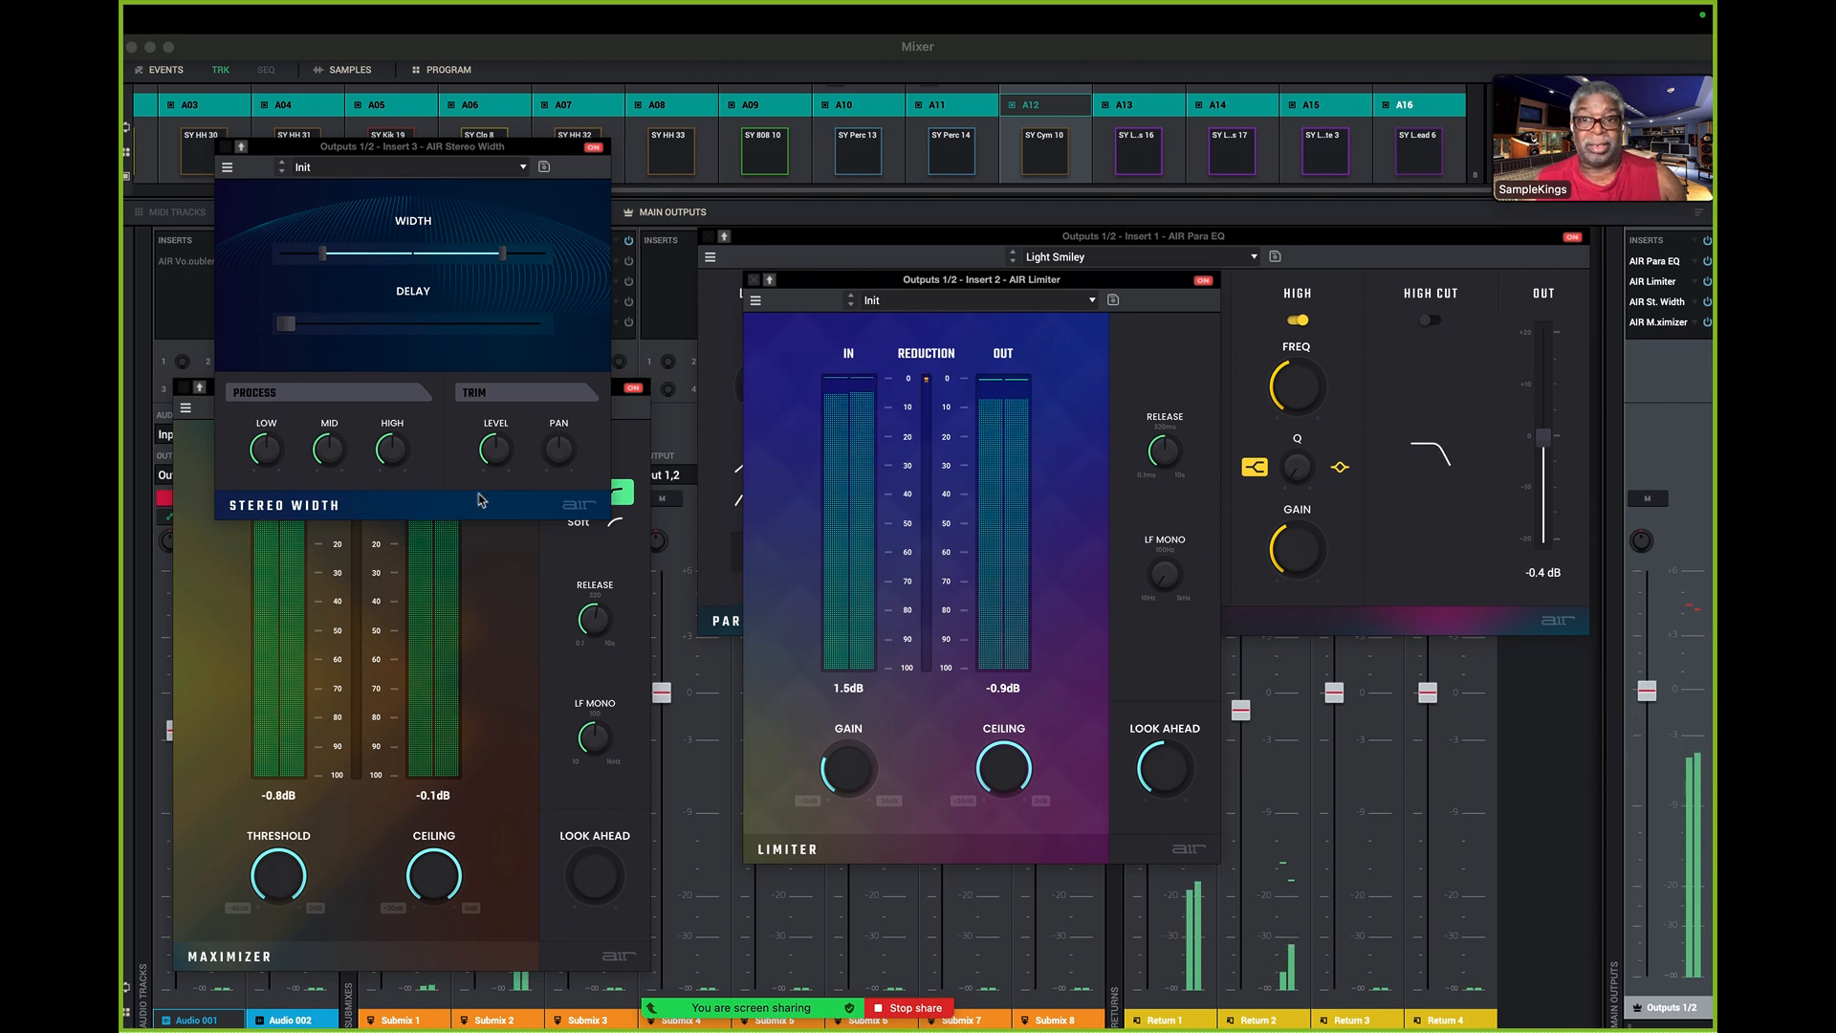
- Close the Limiter, Stereo Width and Maximizer windows, leaving the Para EQ open
click(753, 279)
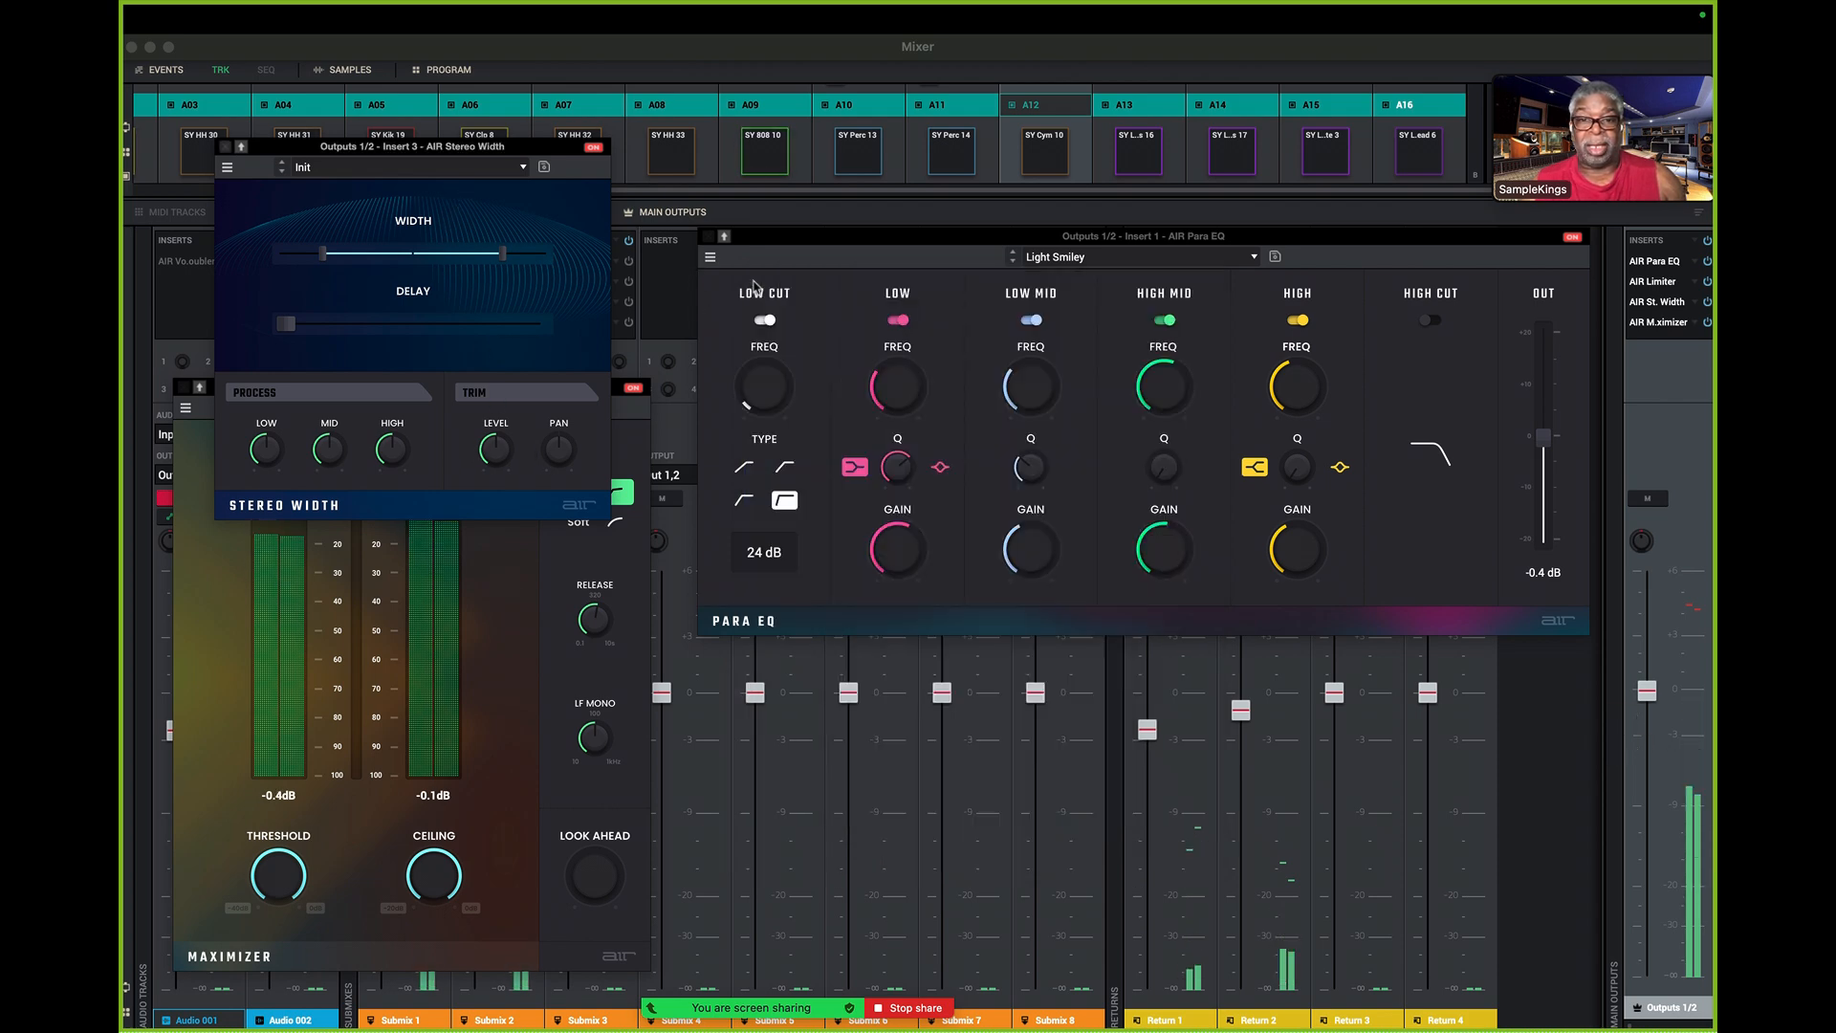
click(226, 147)
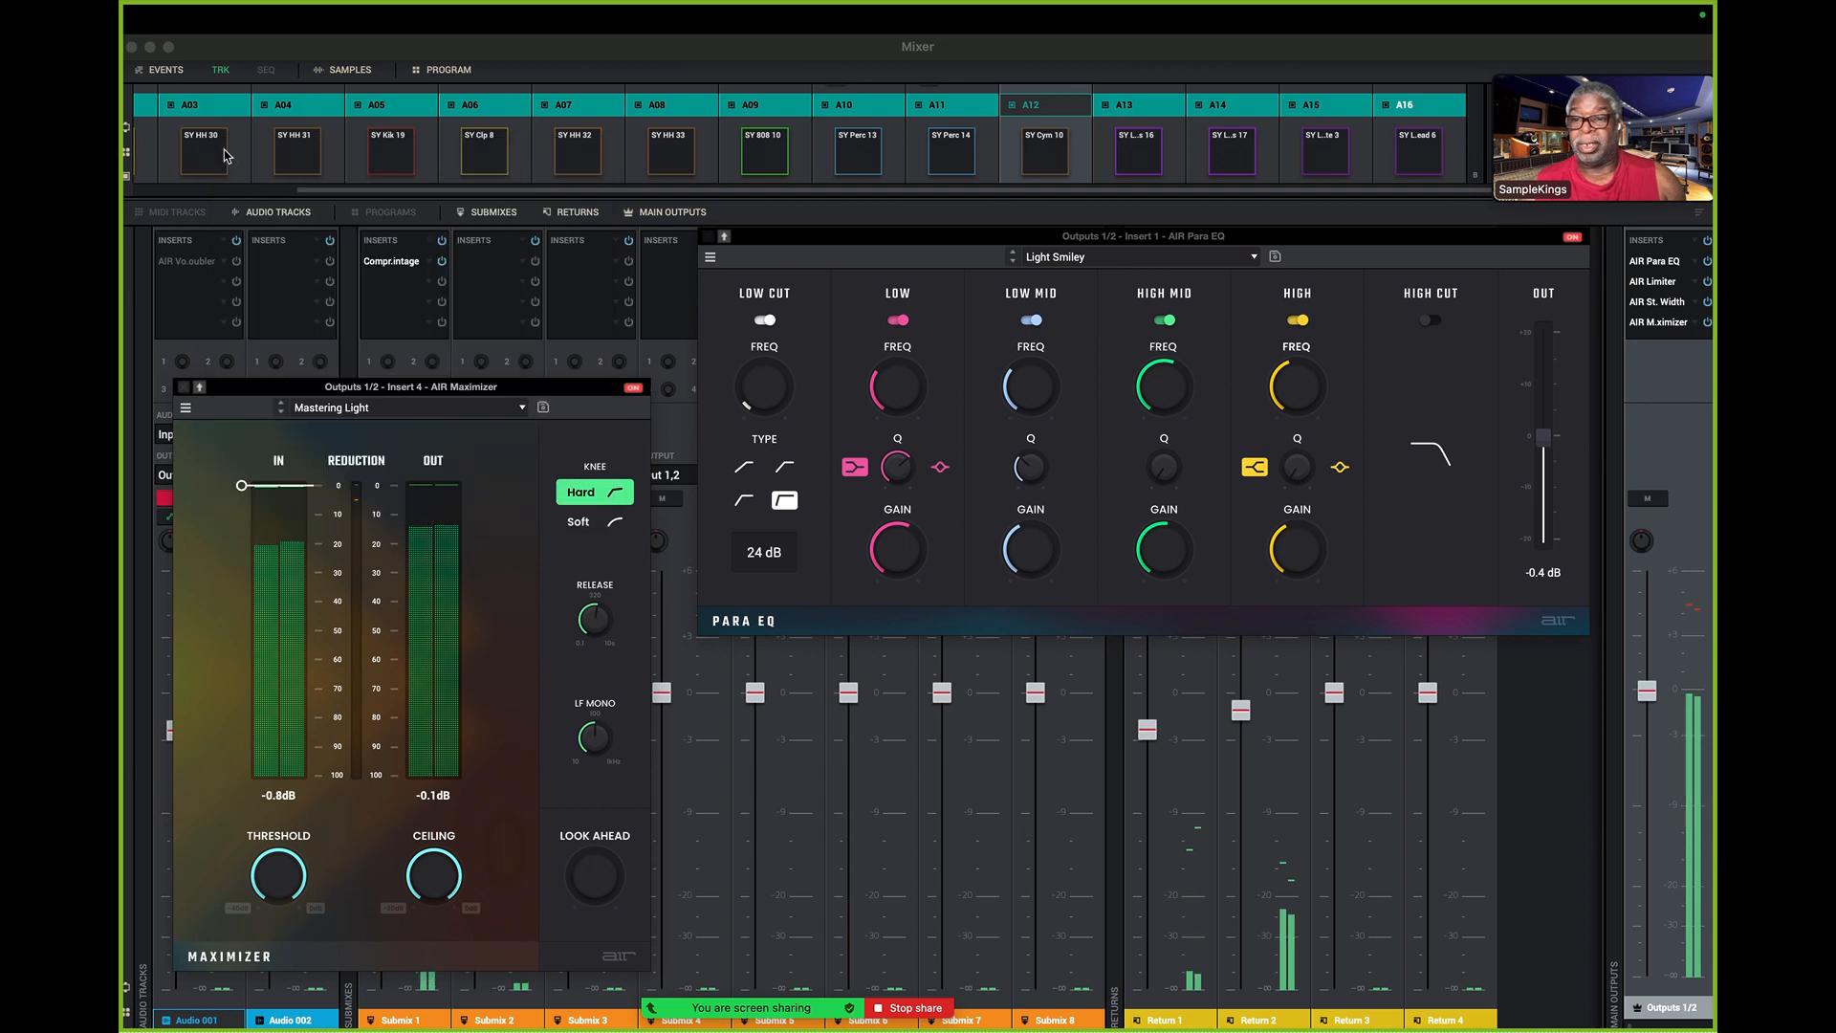
click(184, 388)
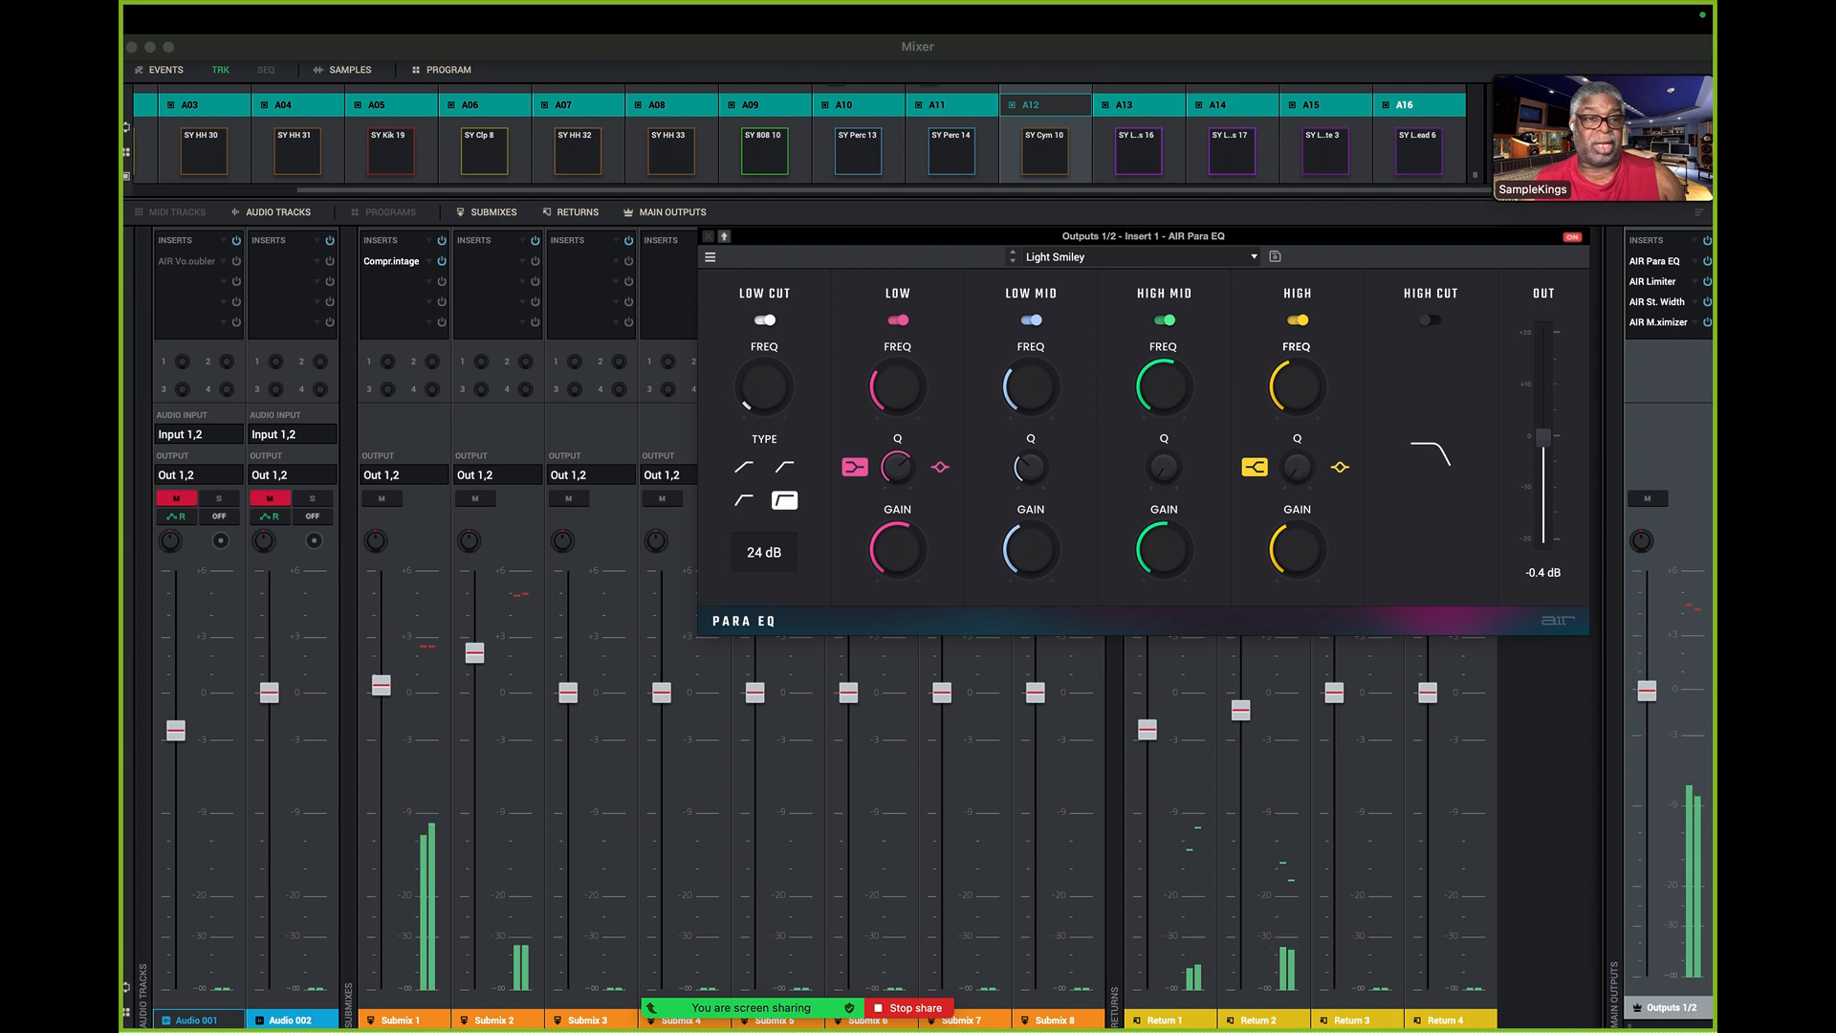
- Compare playback with the Outputs 1/2 rack bypassed and enabled, and with the Maximizer, Stereo Width and Limiter switched off and restored one by one
click(1709, 244)
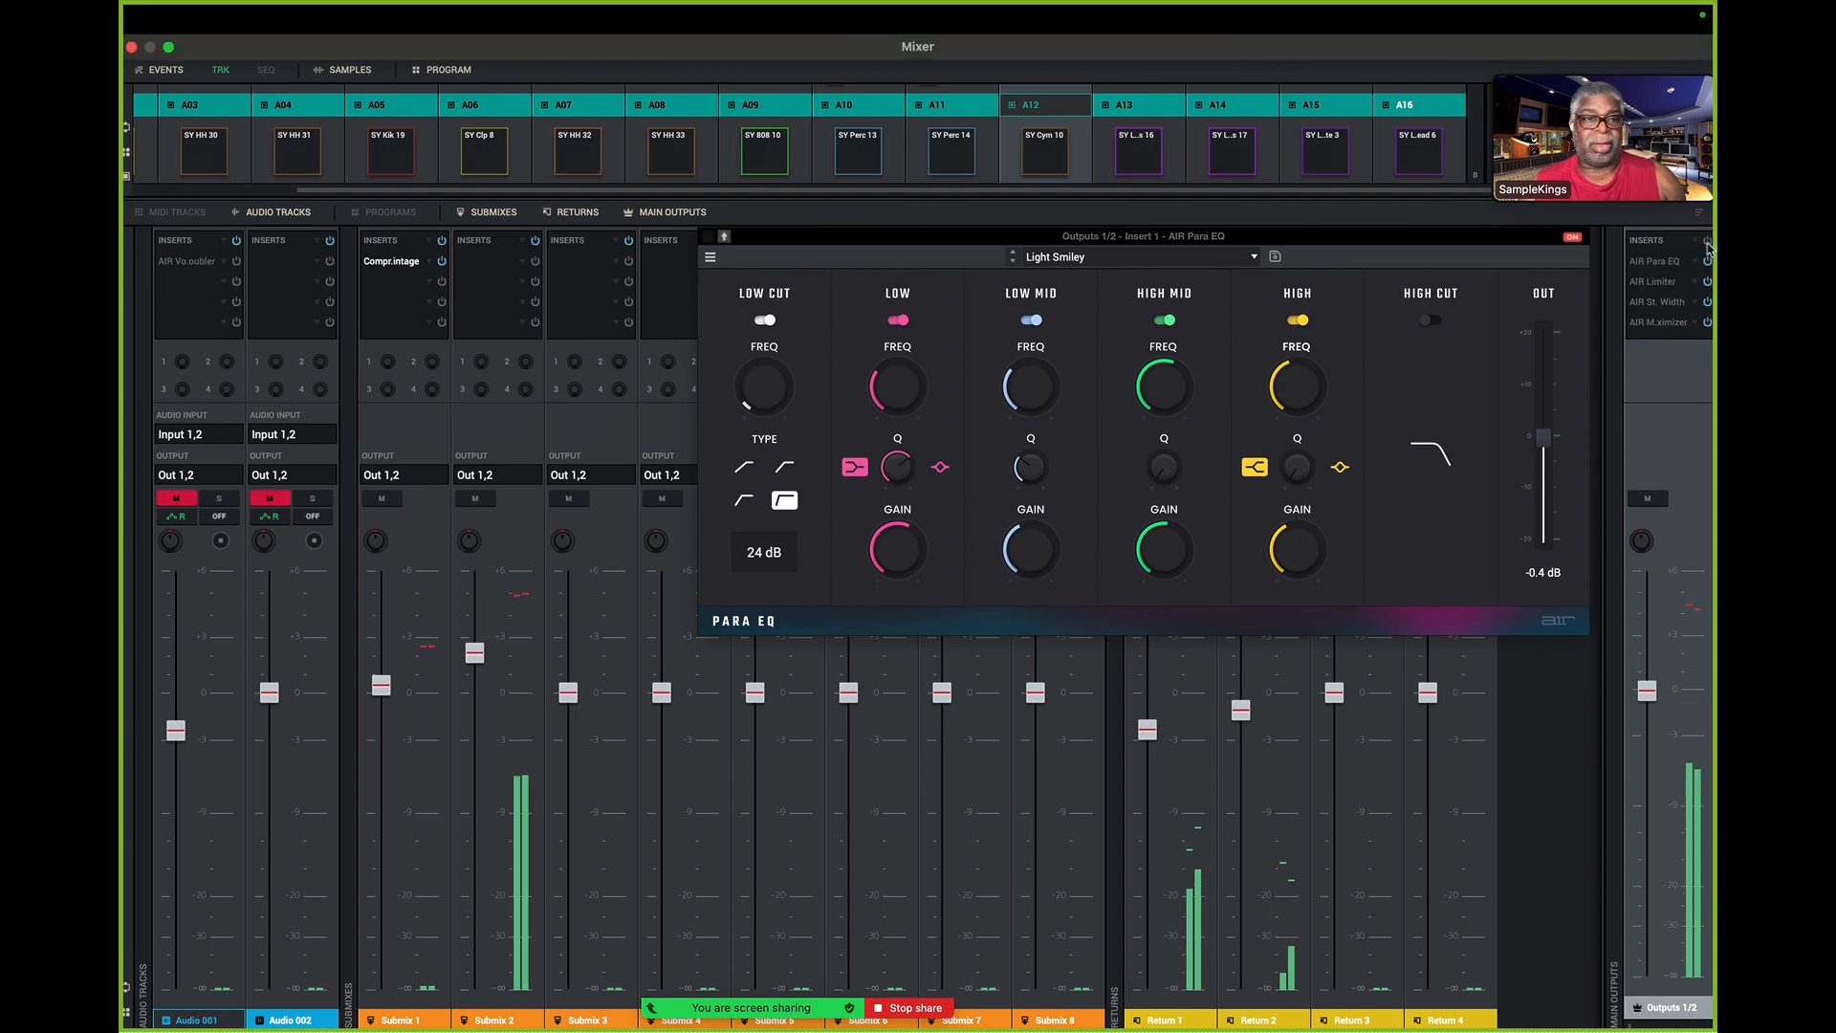
click(1709, 243)
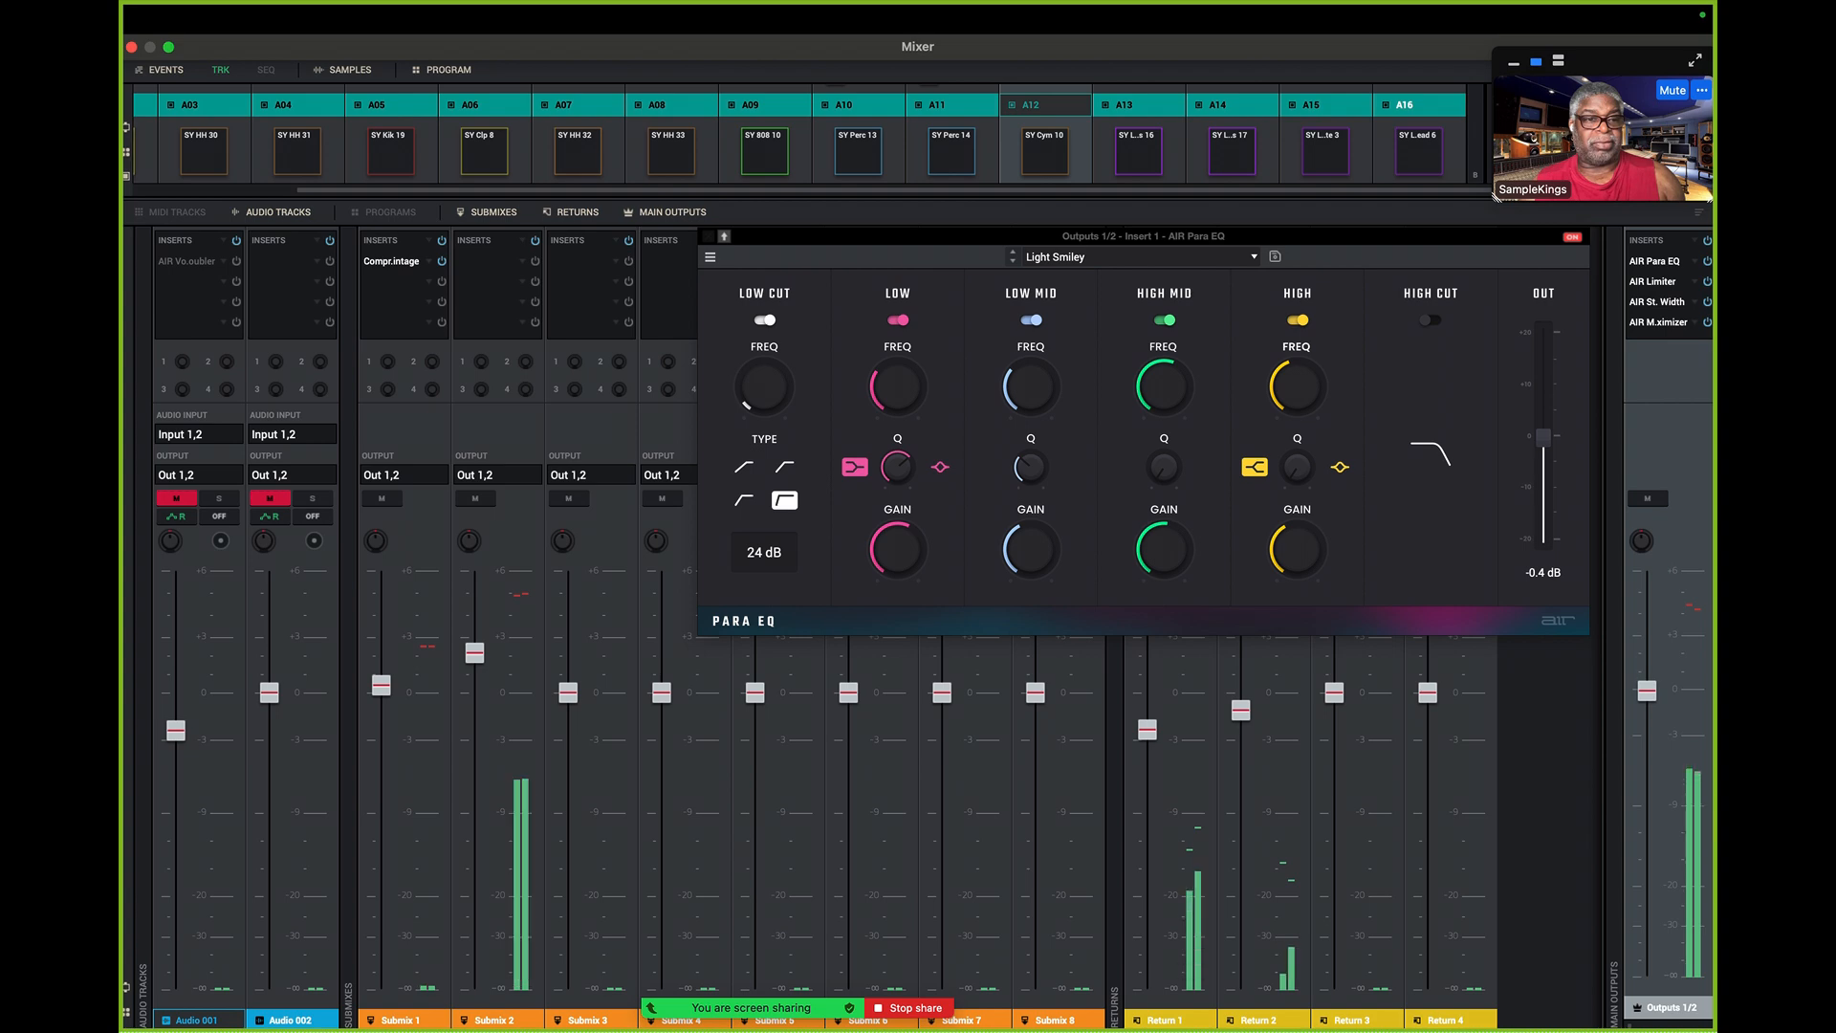
click(1708, 321)
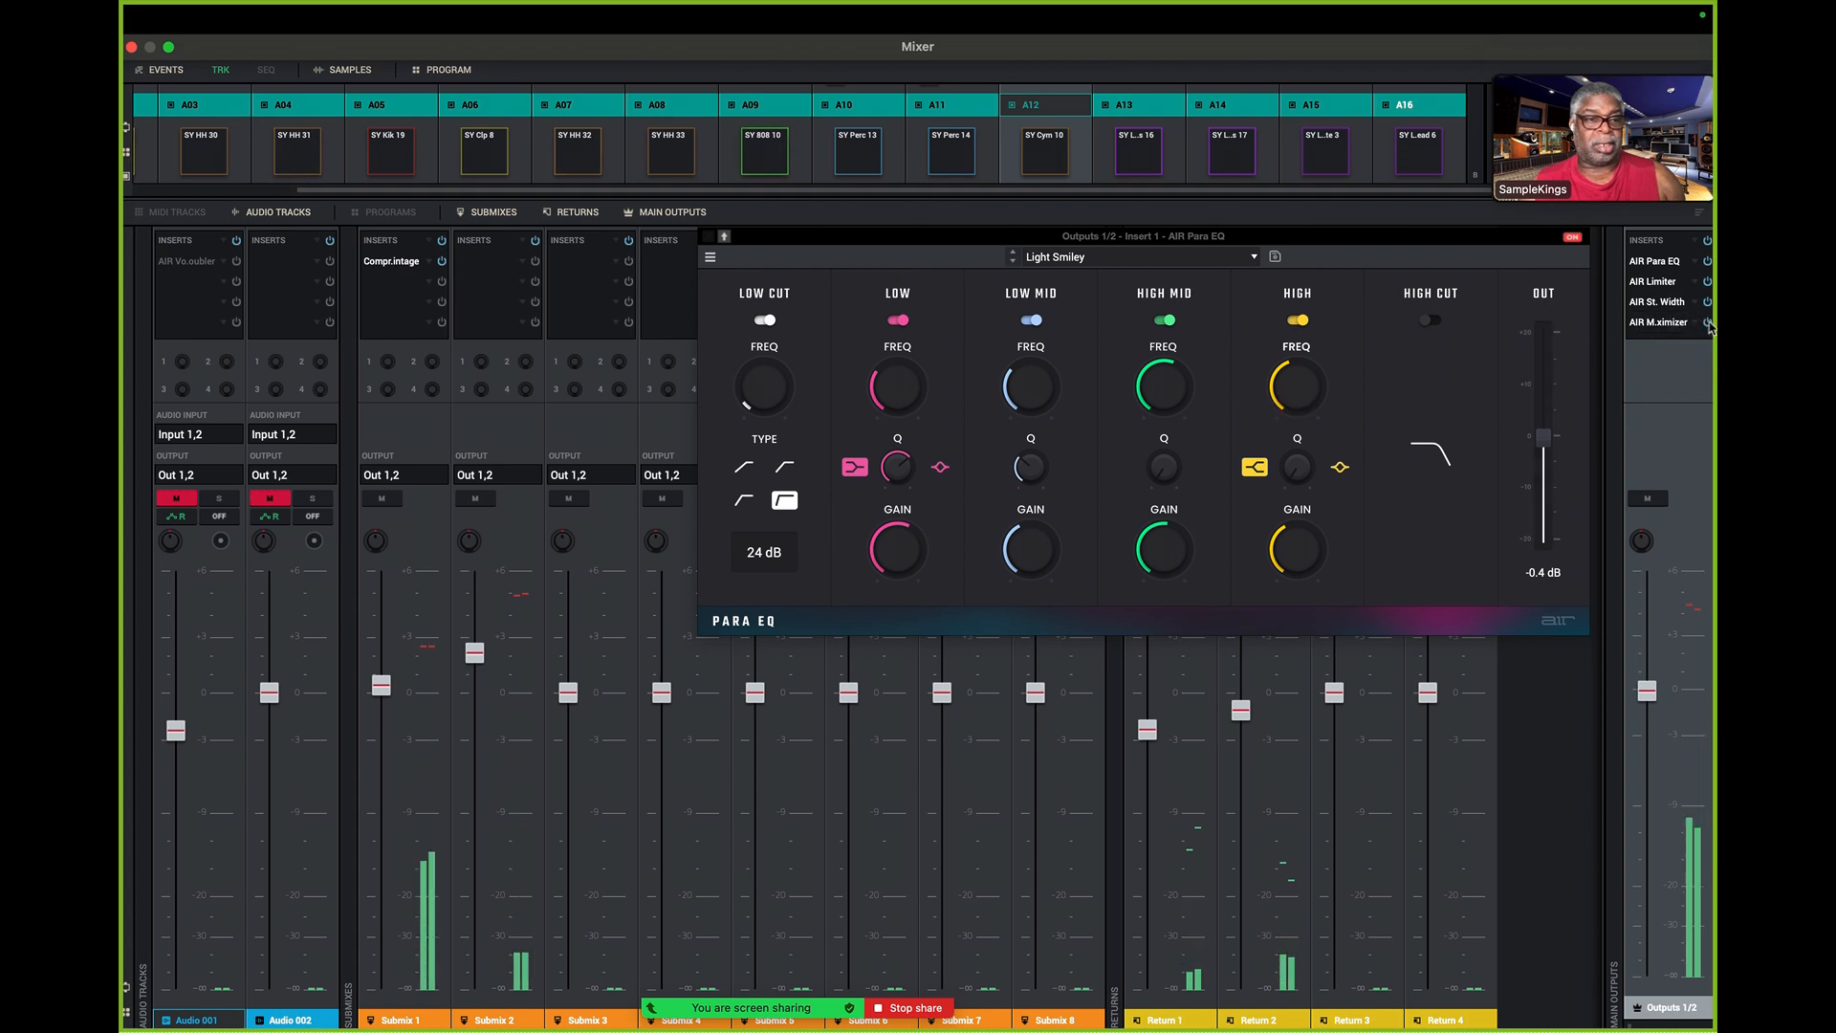
click(1708, 302)
click(1708, 282)
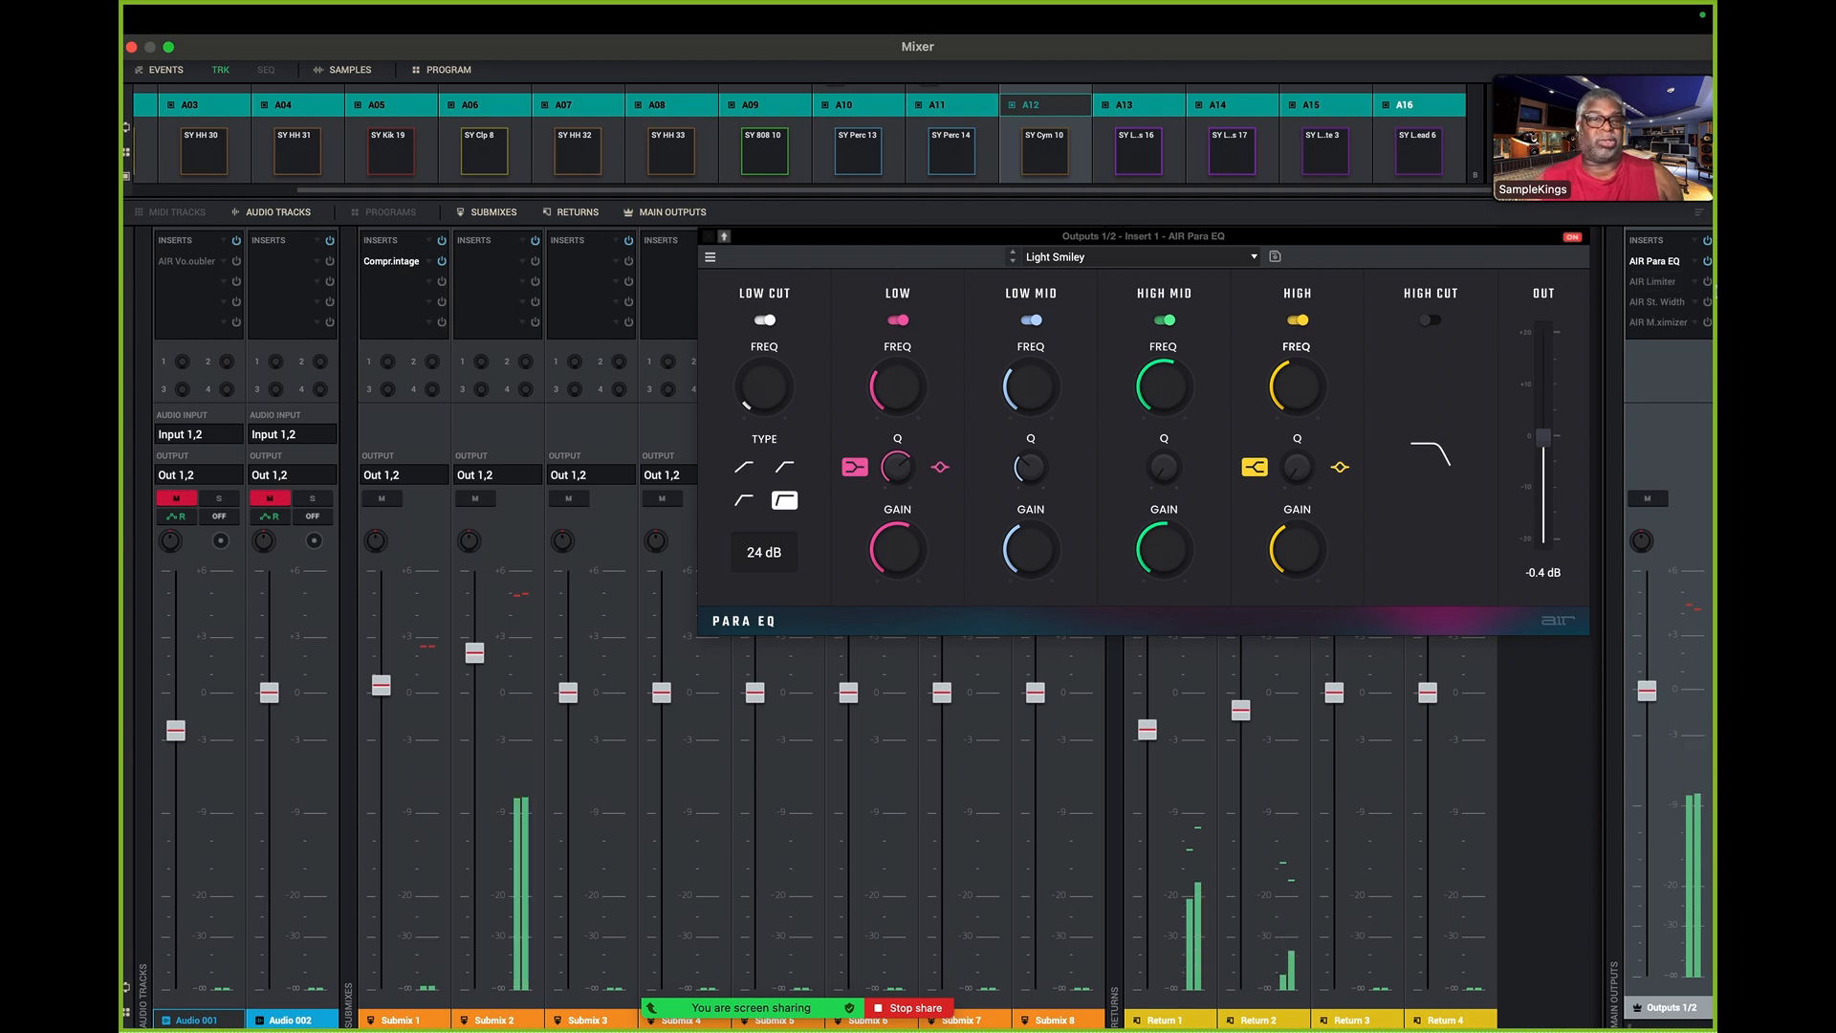
click(1708, 281)
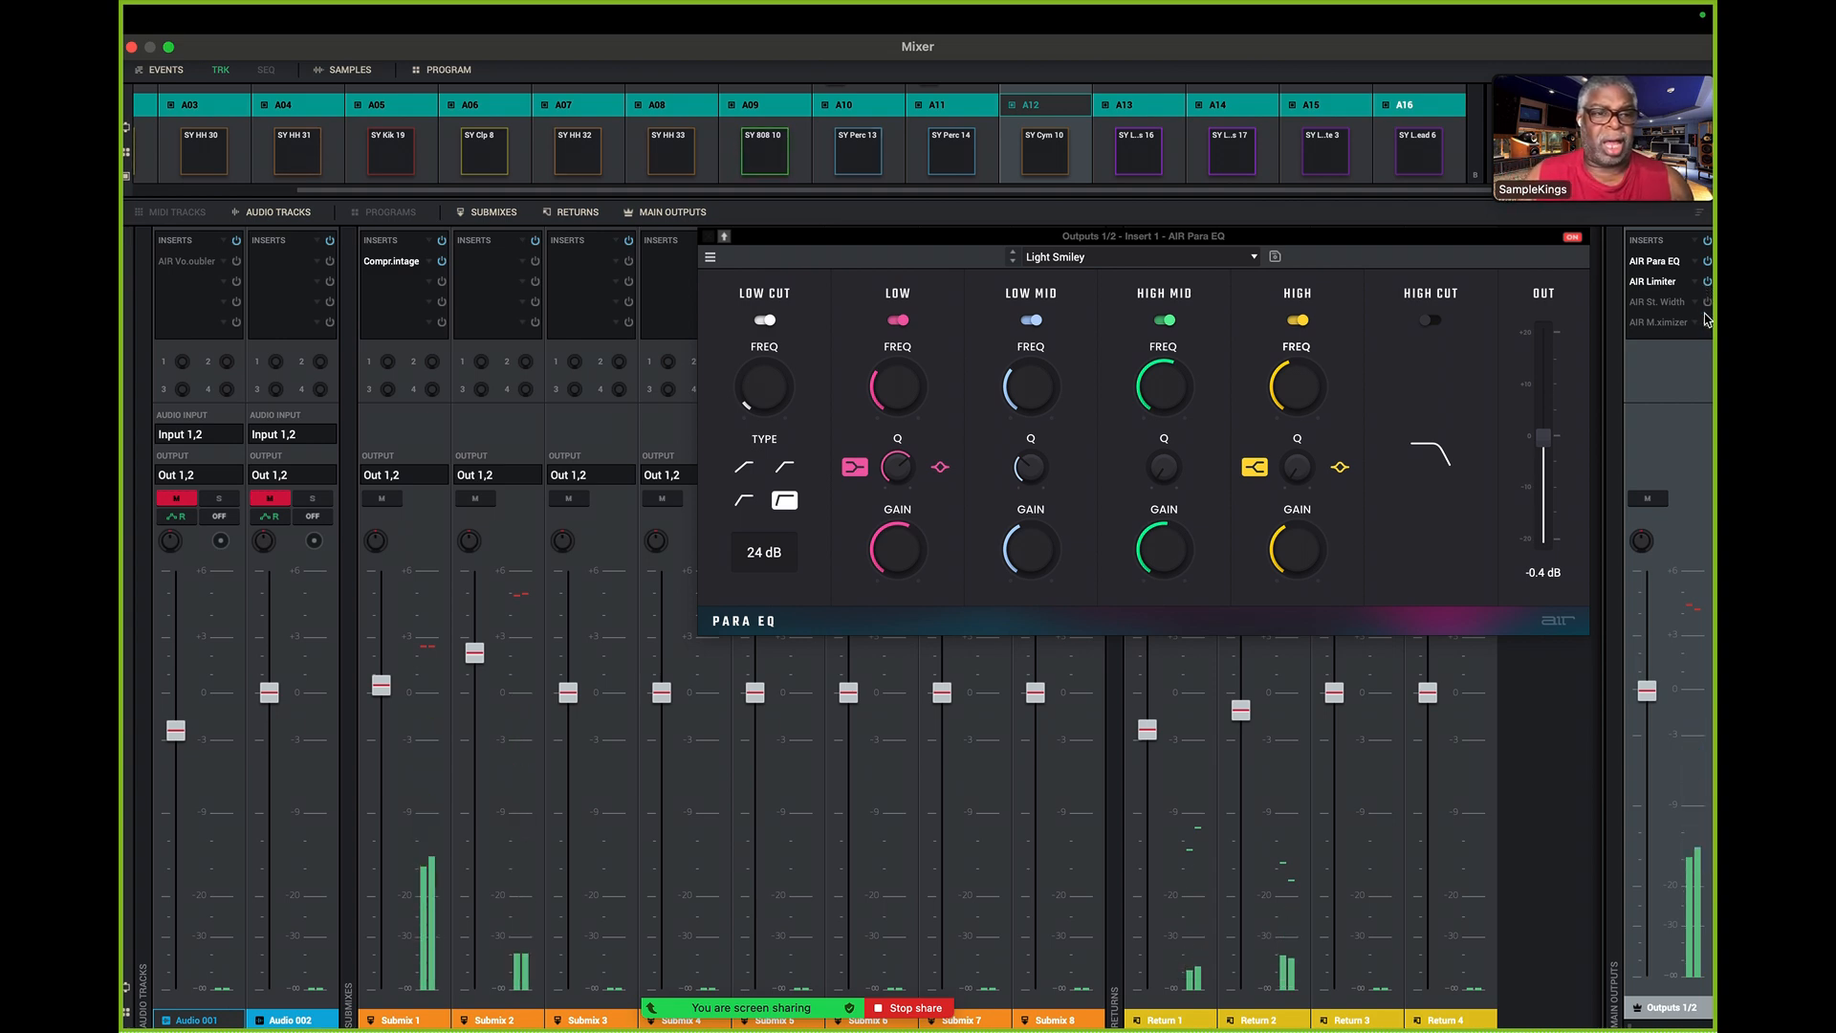
click(1707, 302)
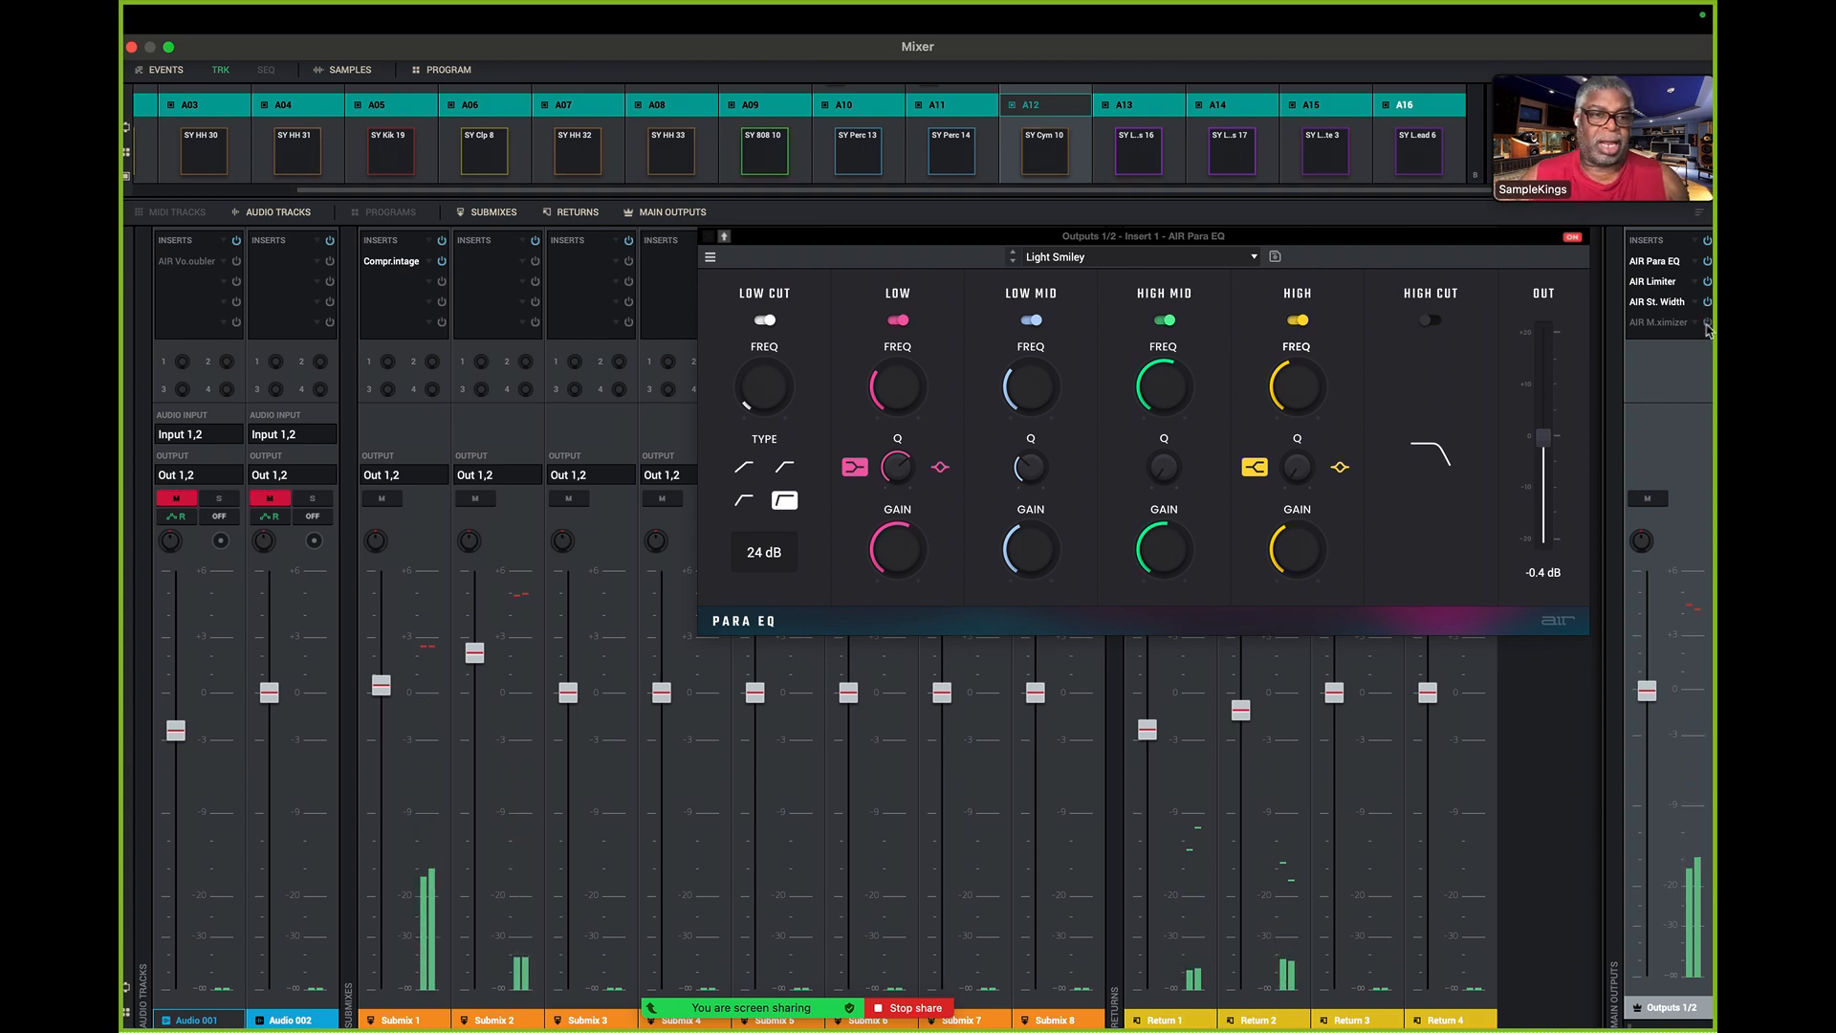
click(1708, 325)
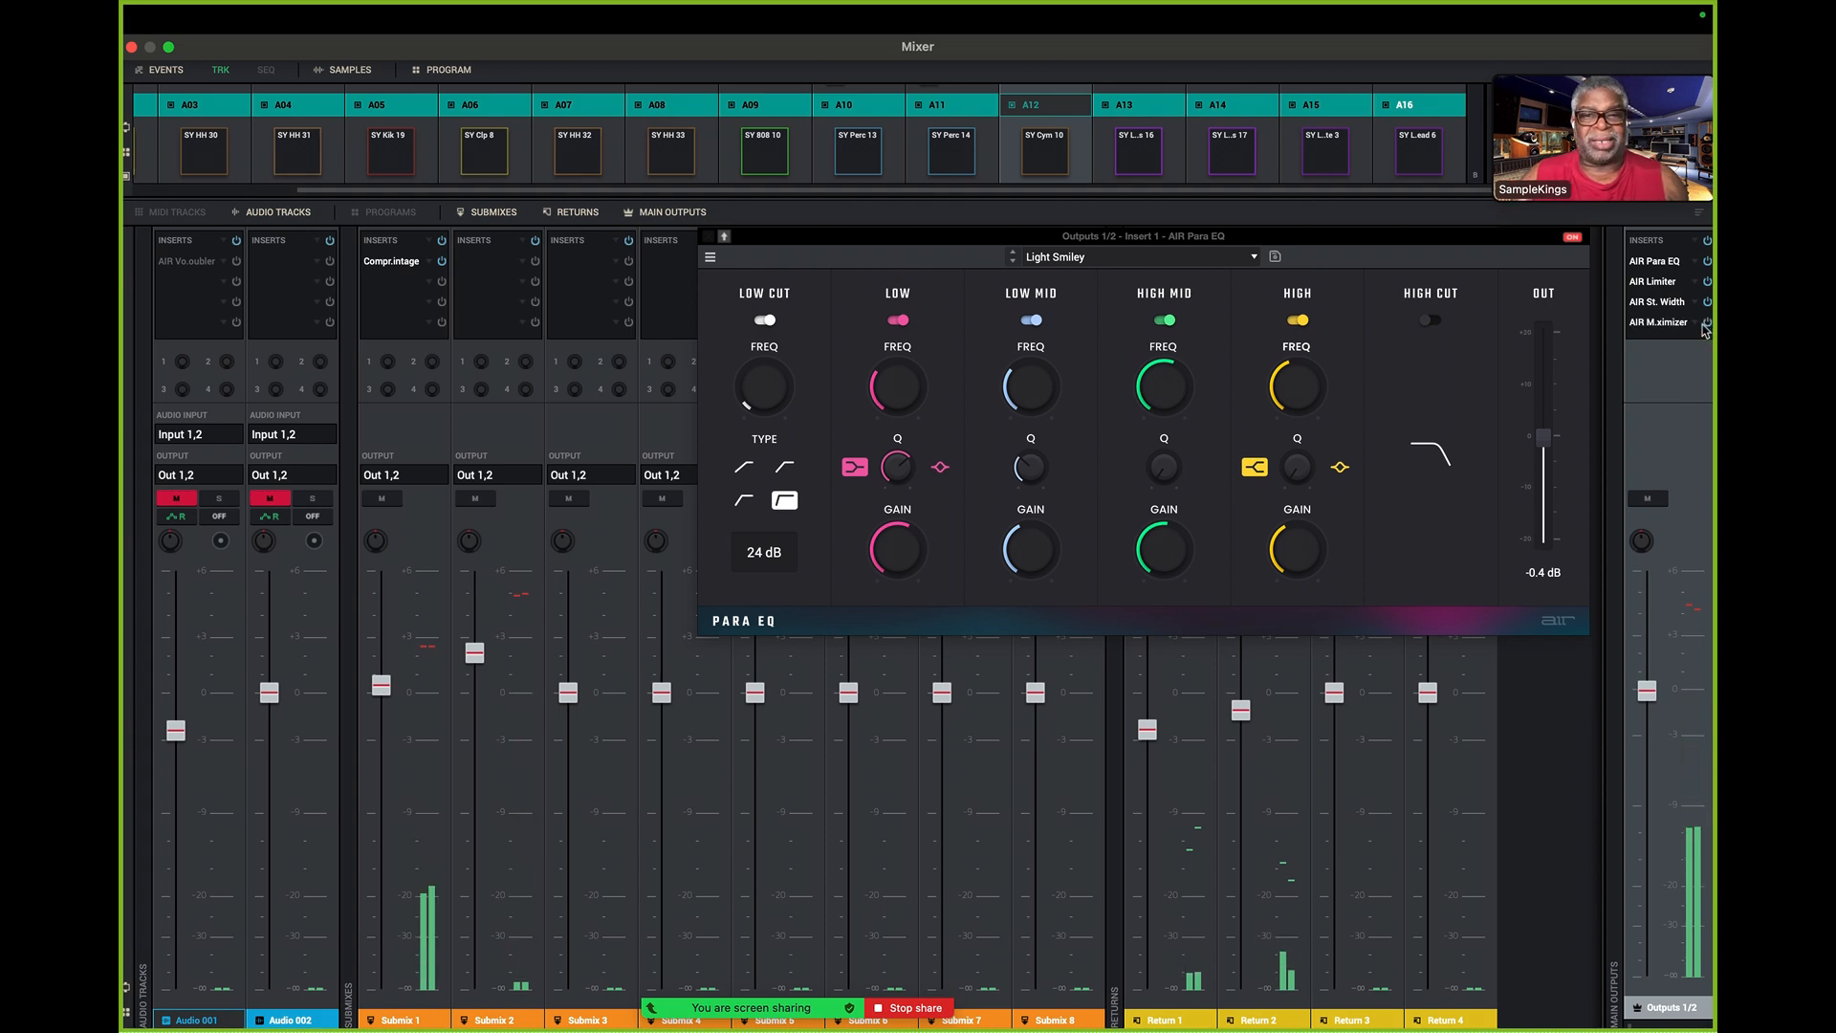
- Close the Para EQ window of the Outputs 1/2 channel
click(1661, 324)
click(1664, 327)
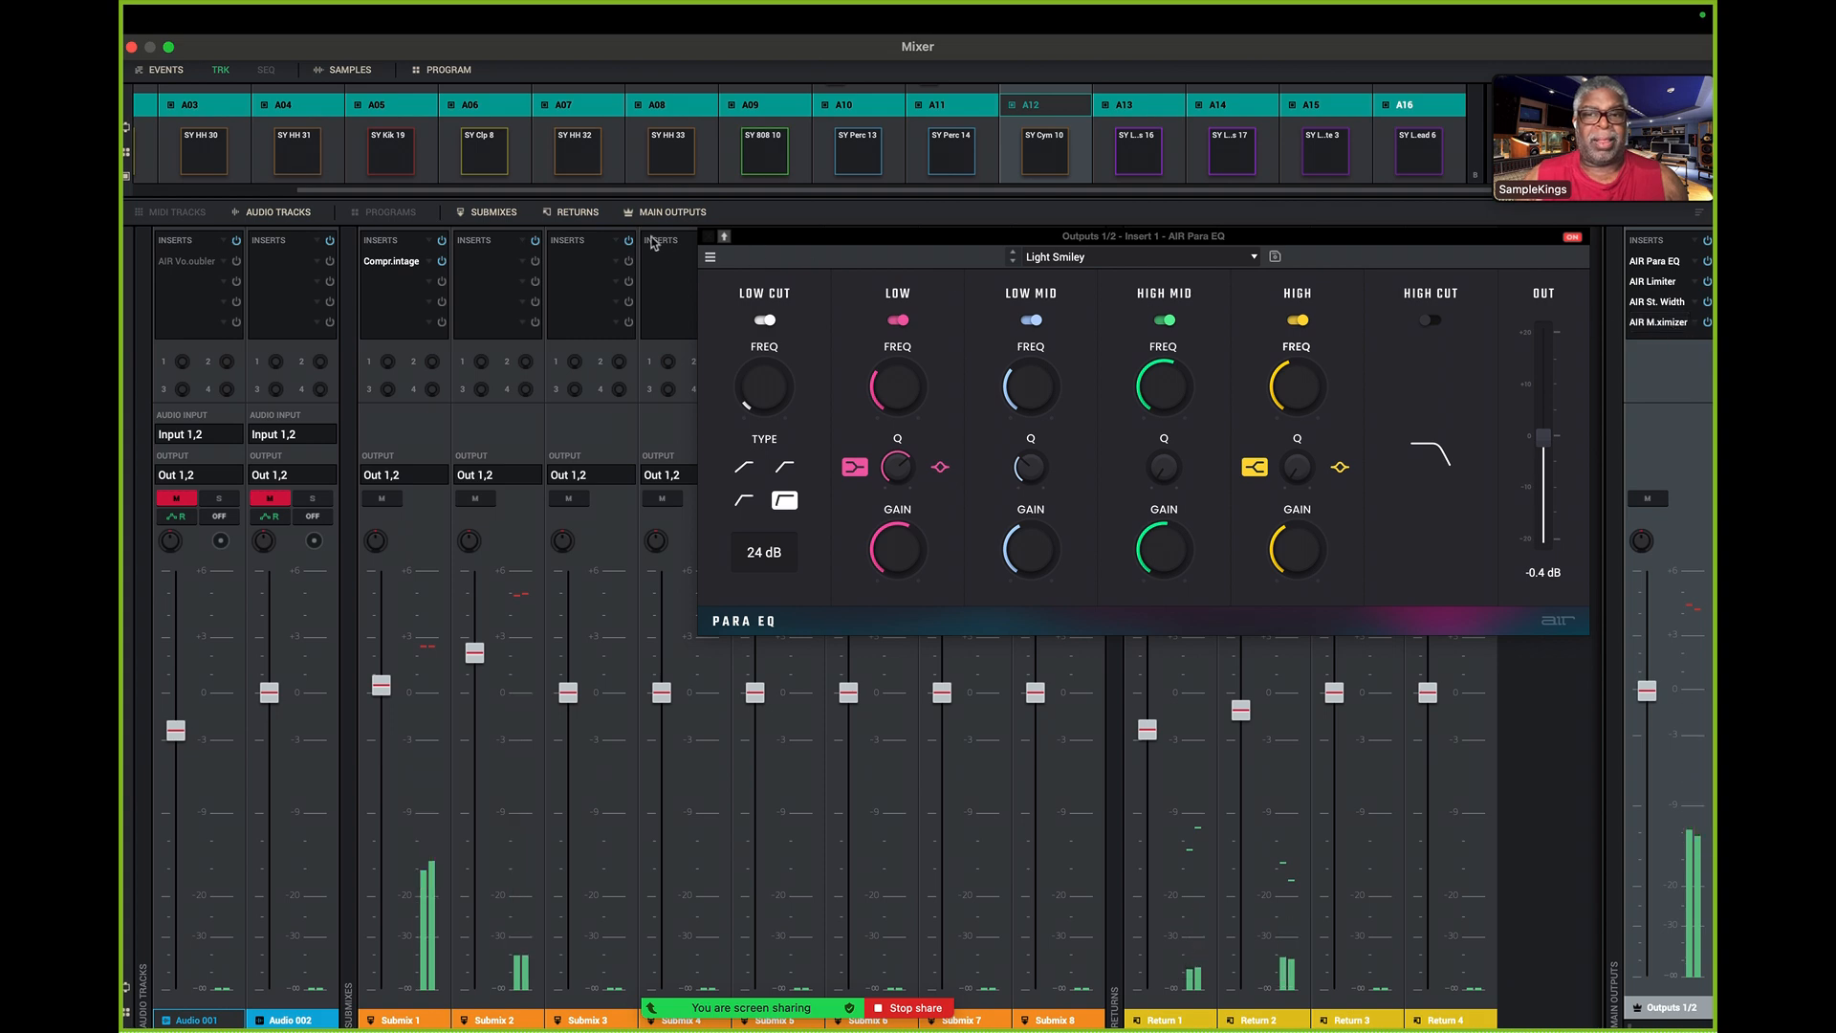
click(710, 236)
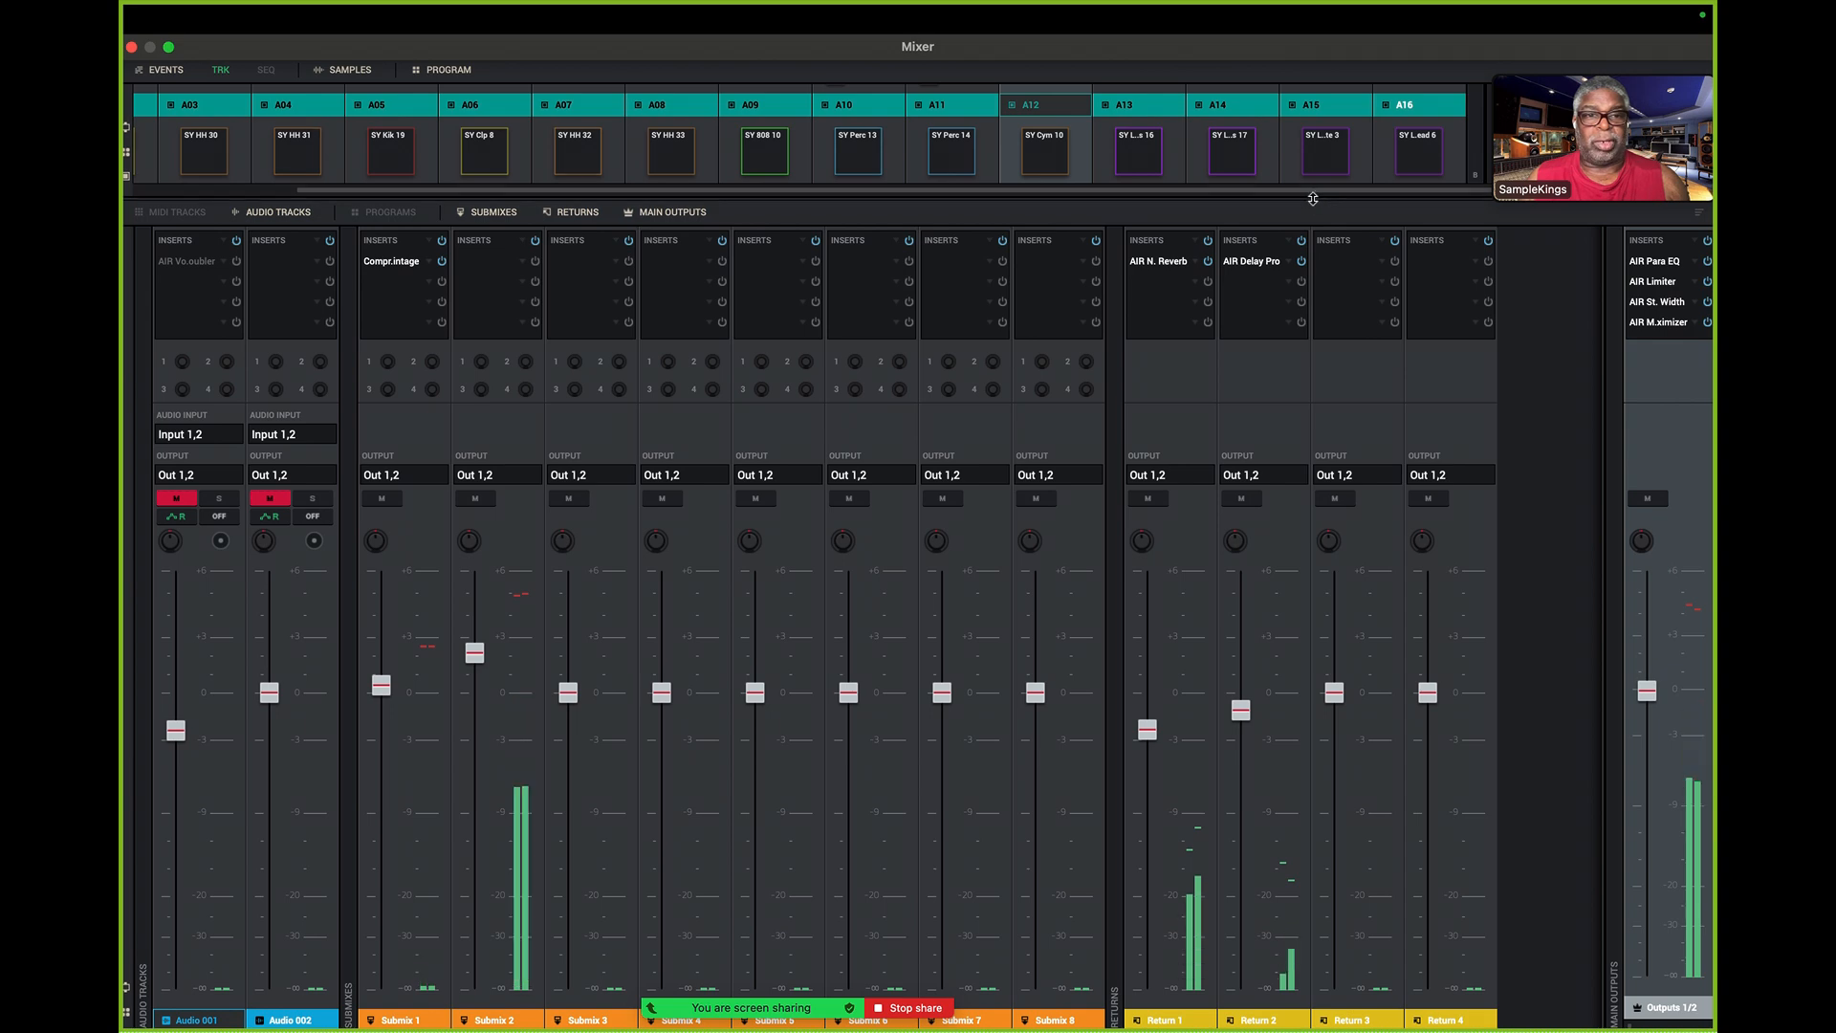
- Enlarge the pad mixer section and review the inserts, sends and faders of pads A01 to A16
drag(1314, 195, 1398, 960)
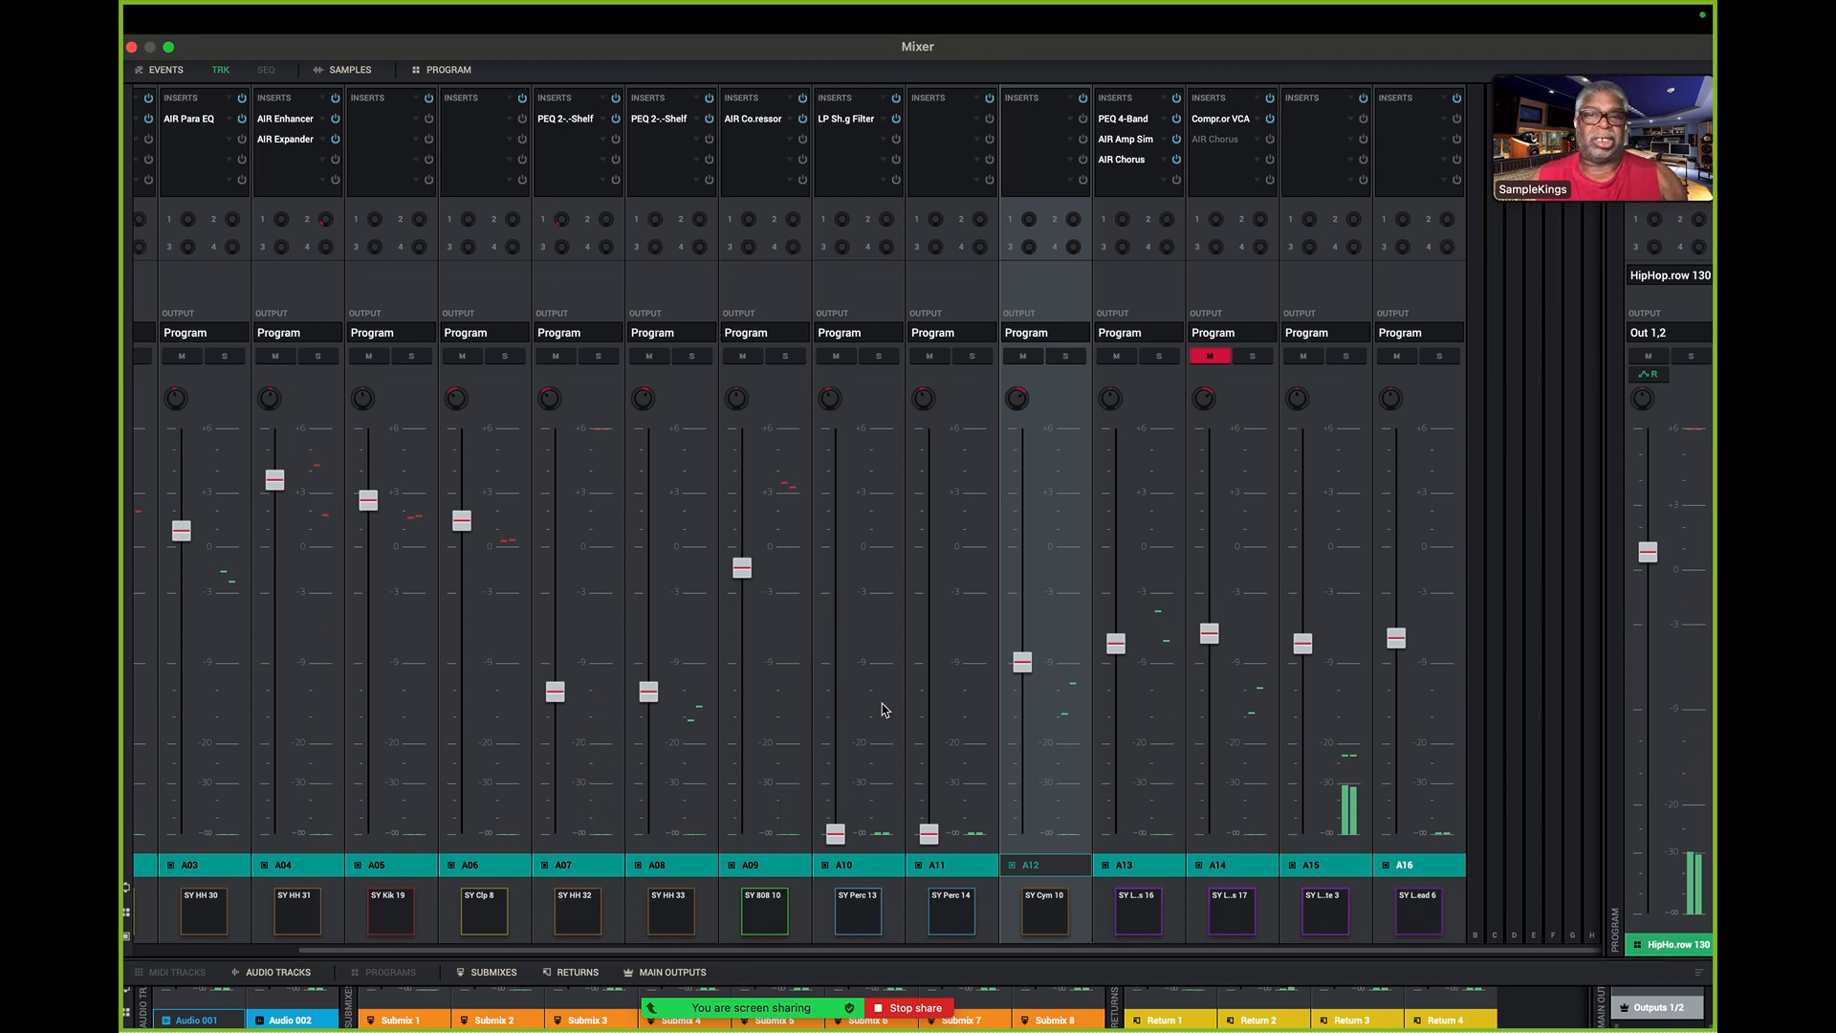
scroll(885, 710, left, 3)
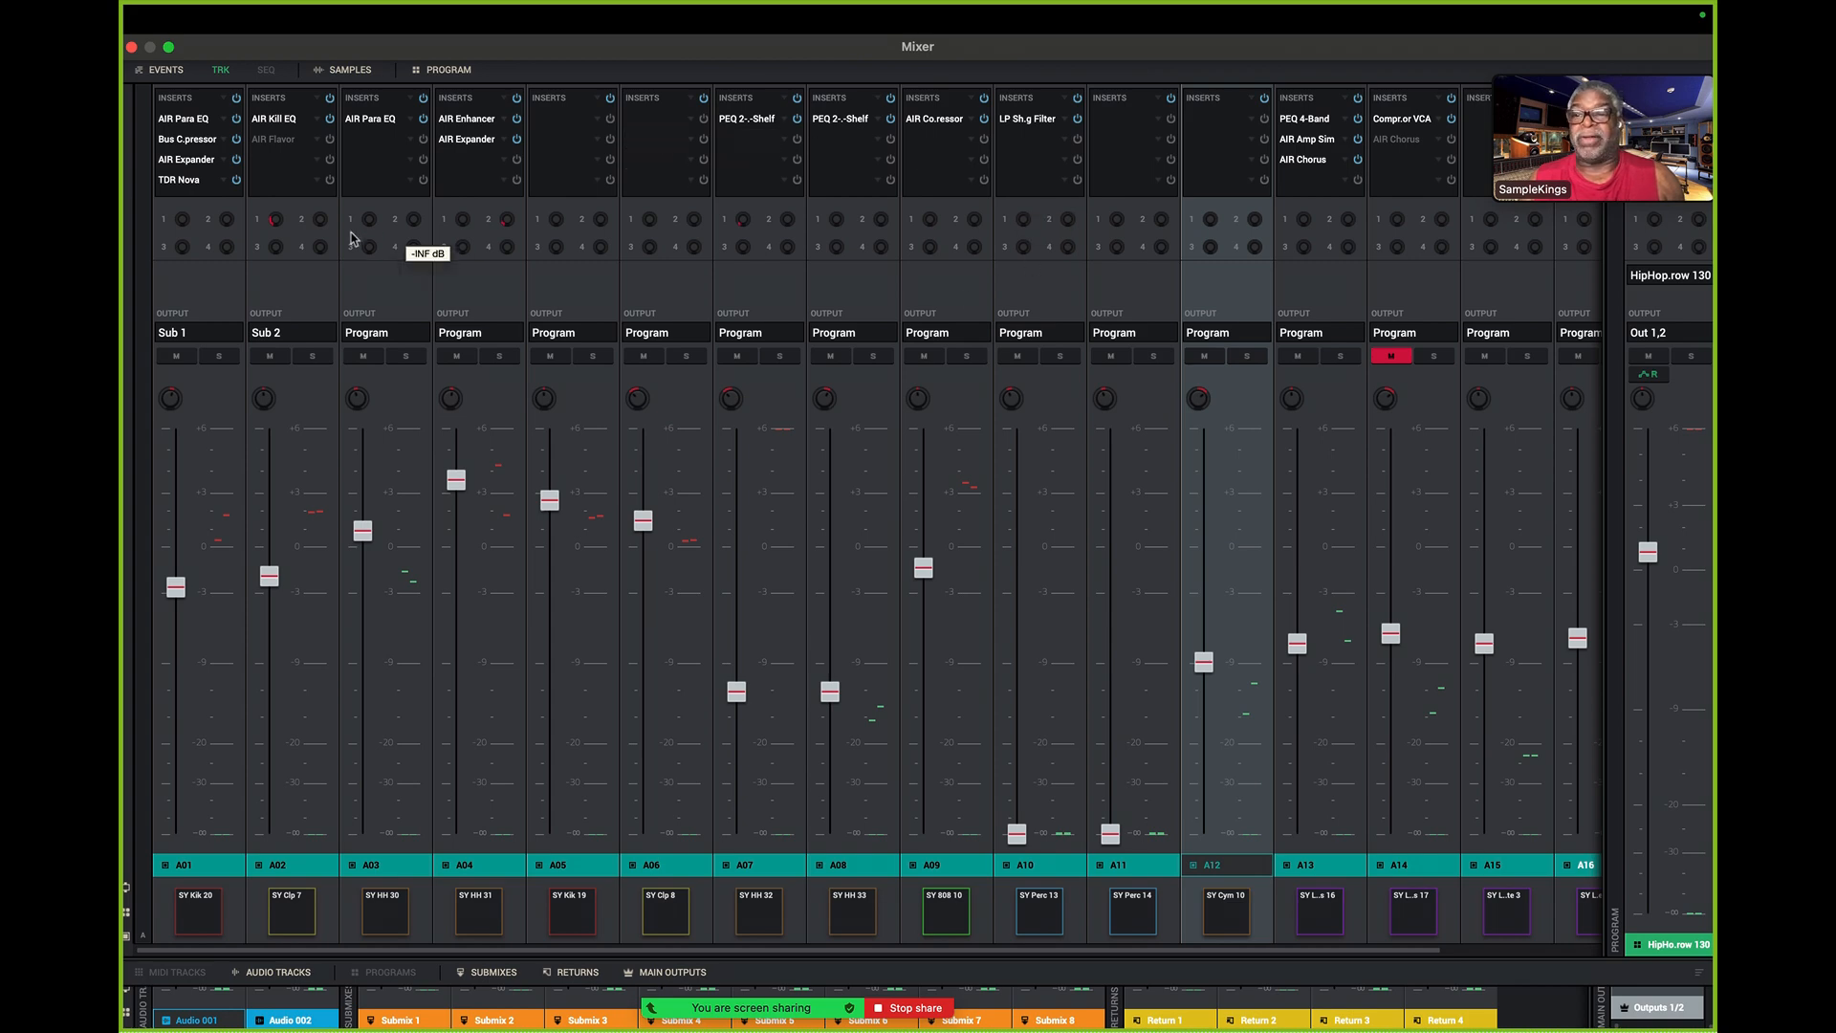
mouse_move(276, 226)
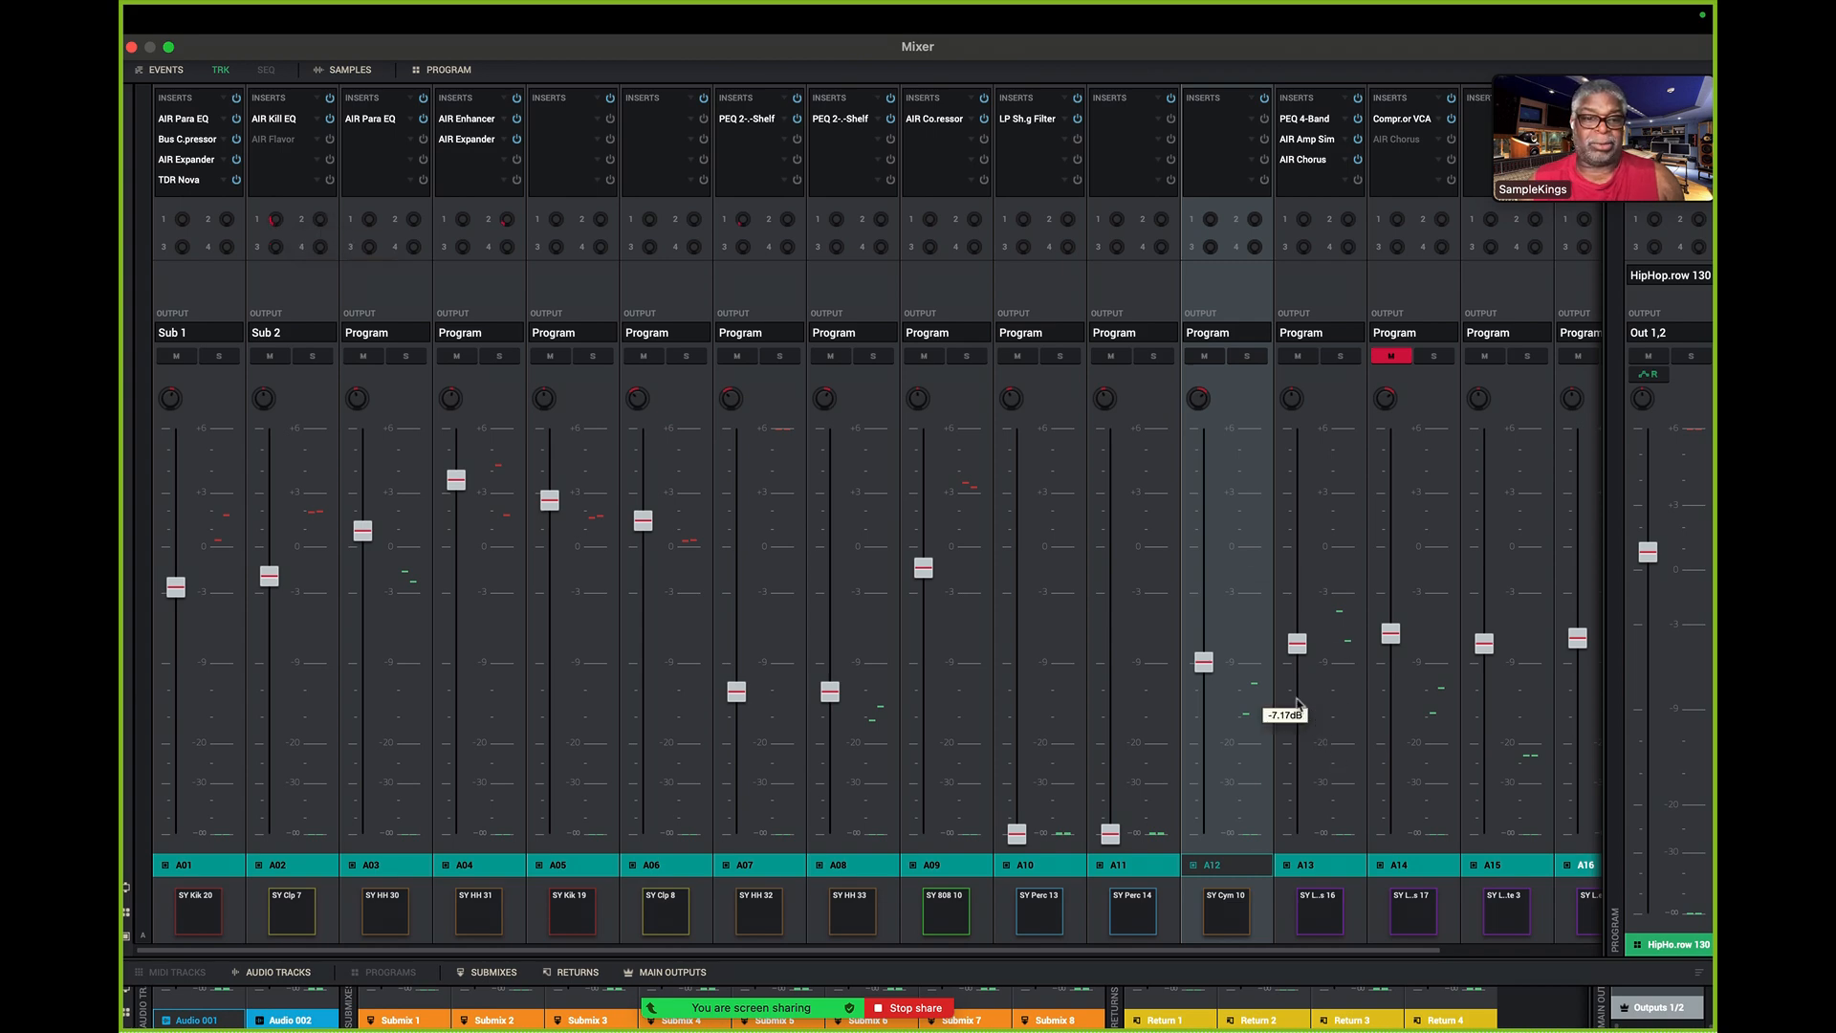
scroll(1286, 715, right, 5)
scroll(1301, 712, left, 1)
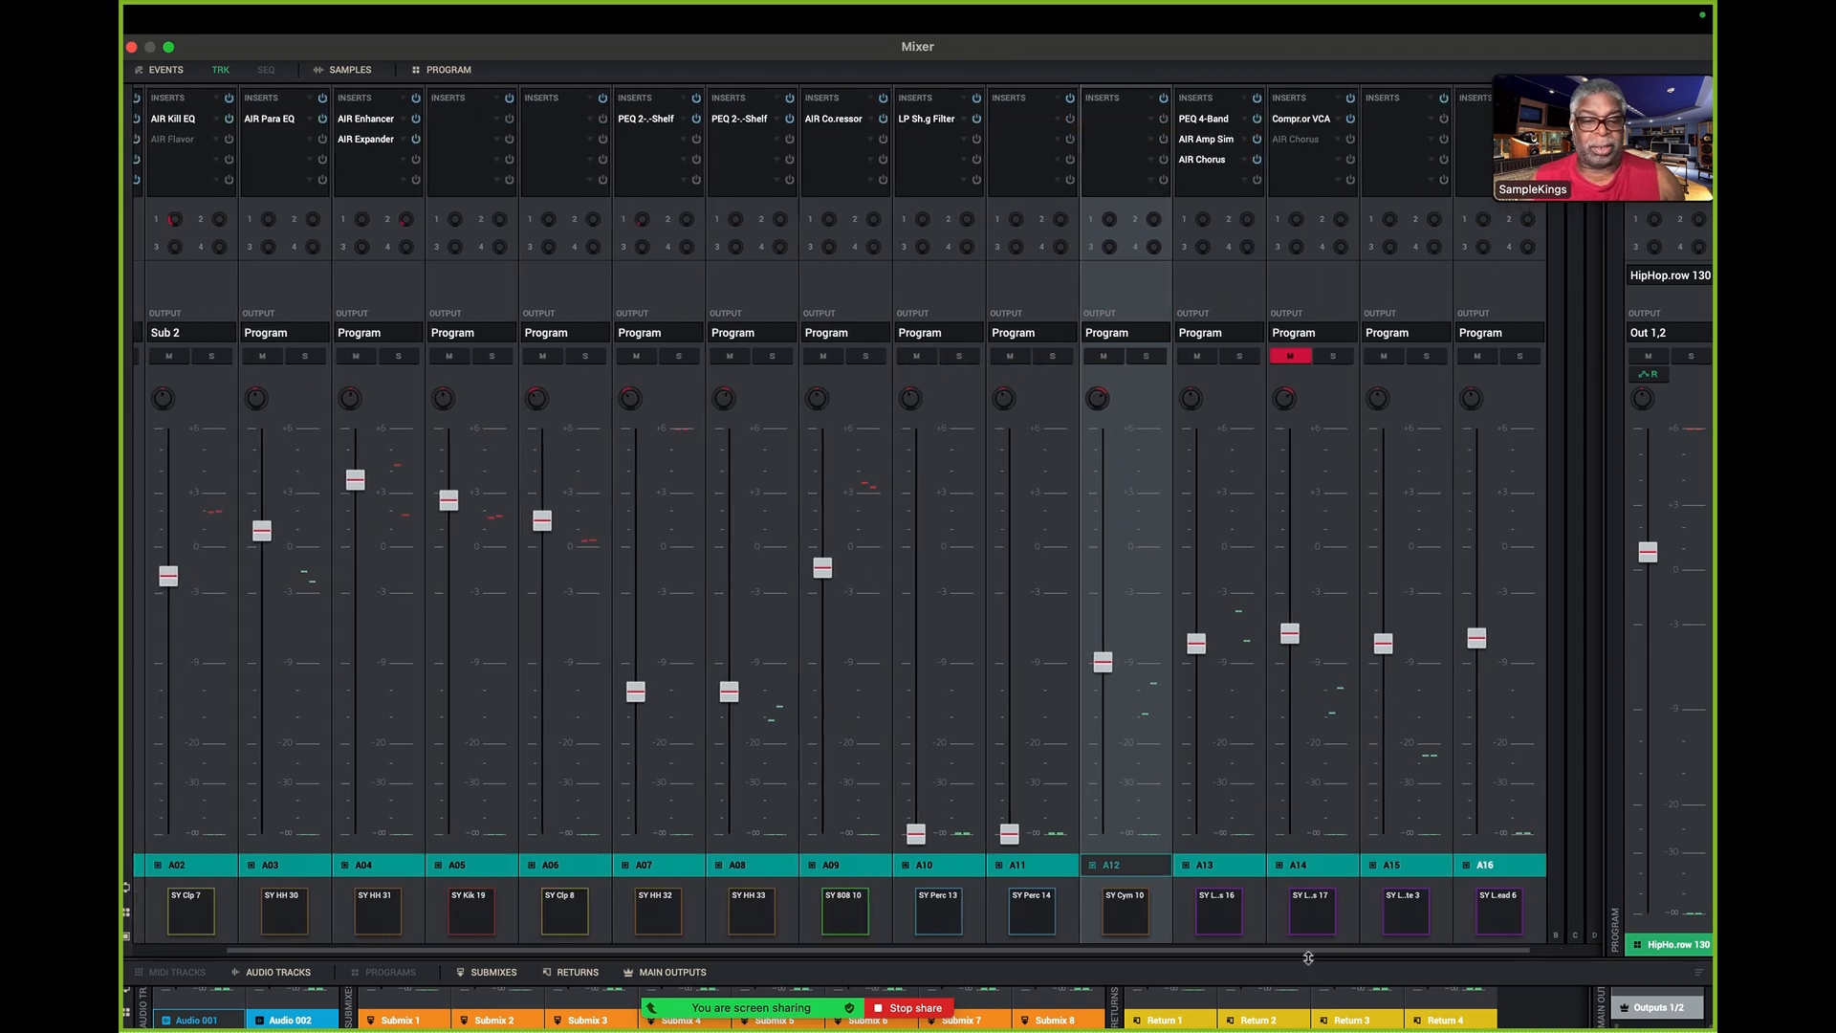
- Resize the split between the pad mixer and the channel mixer so both sections share the window, with their faders in view
drag(1308, 958, 1229, 232)
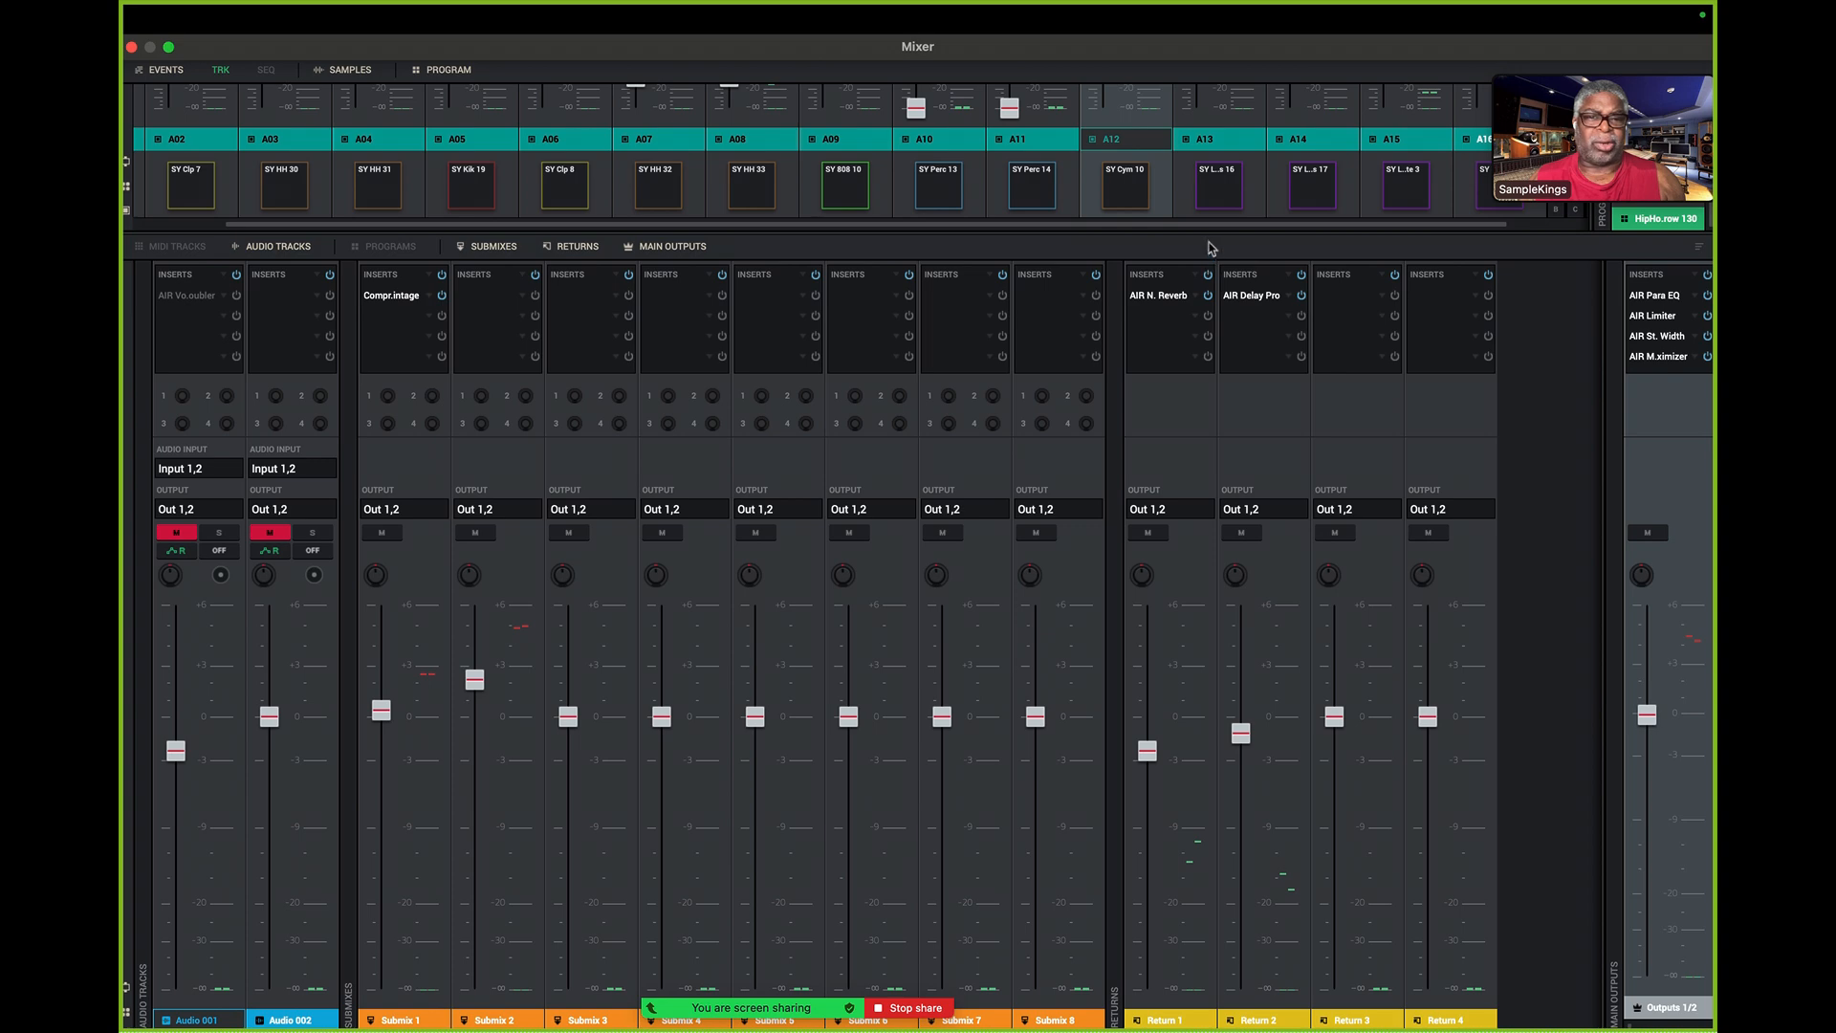
drag(1207, 231, 1232, 610)
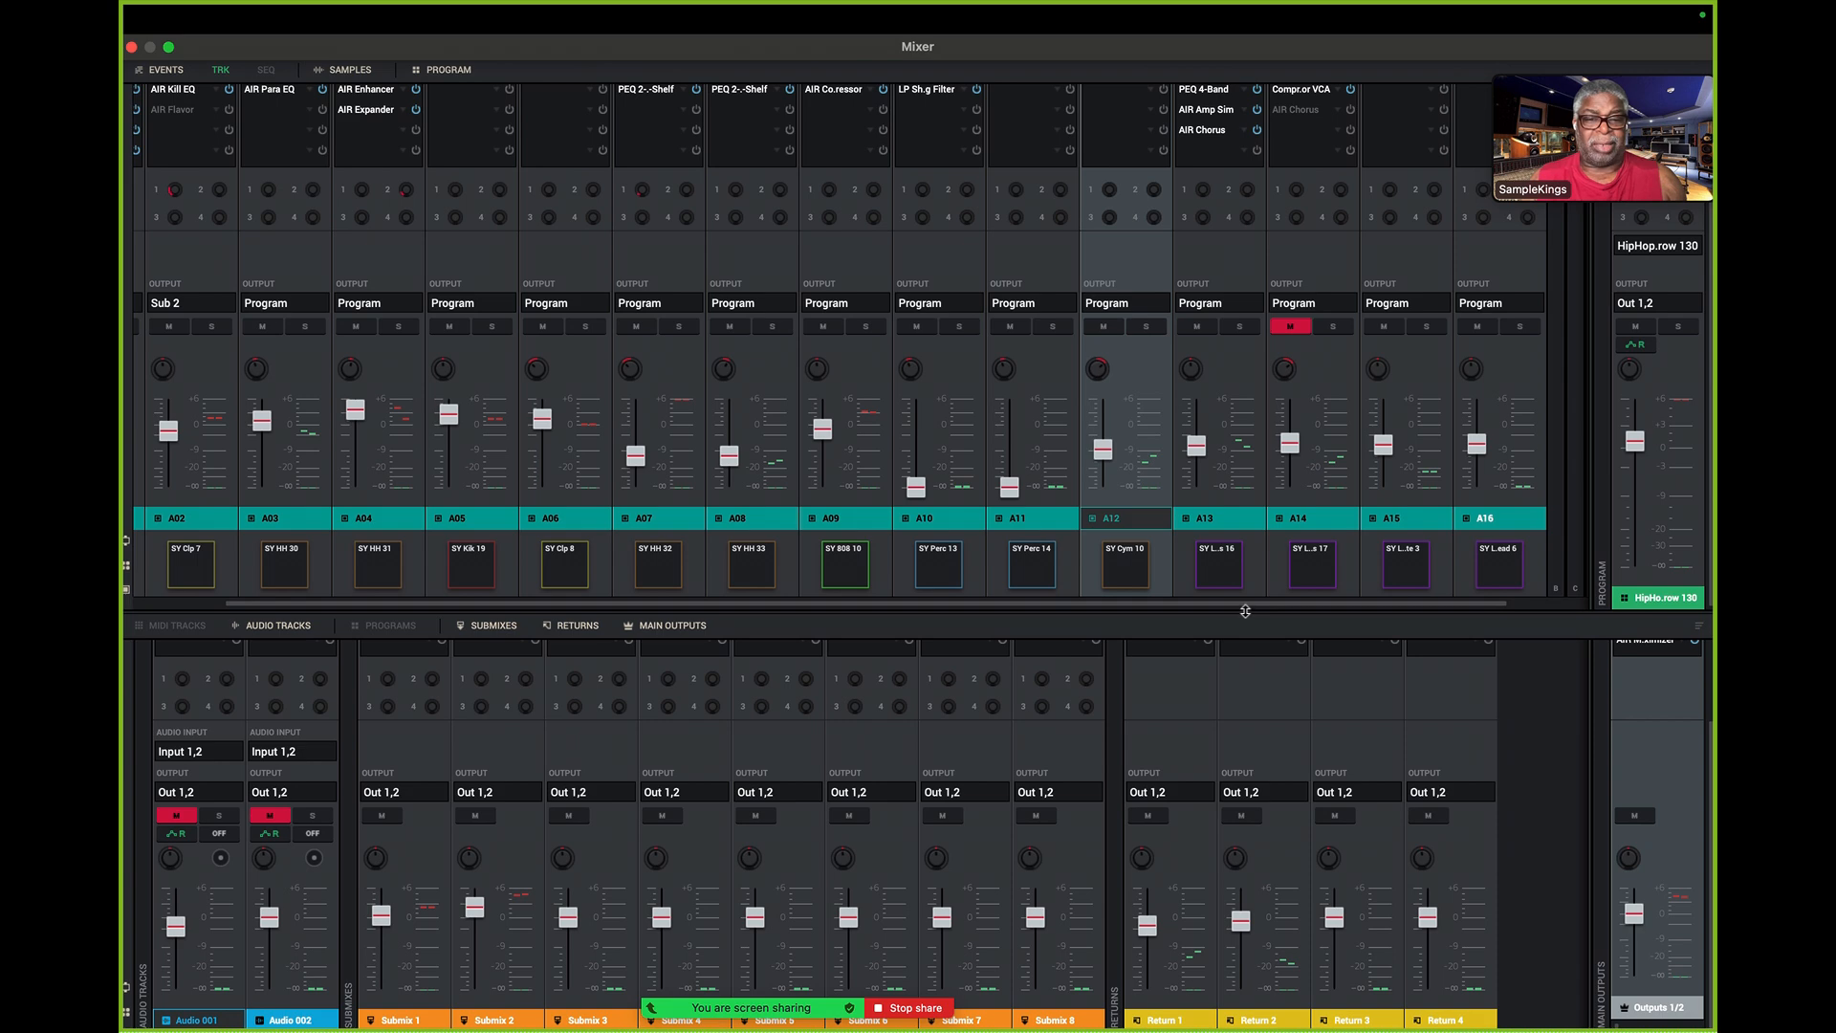
drag(1246, 610, 1229, 516)
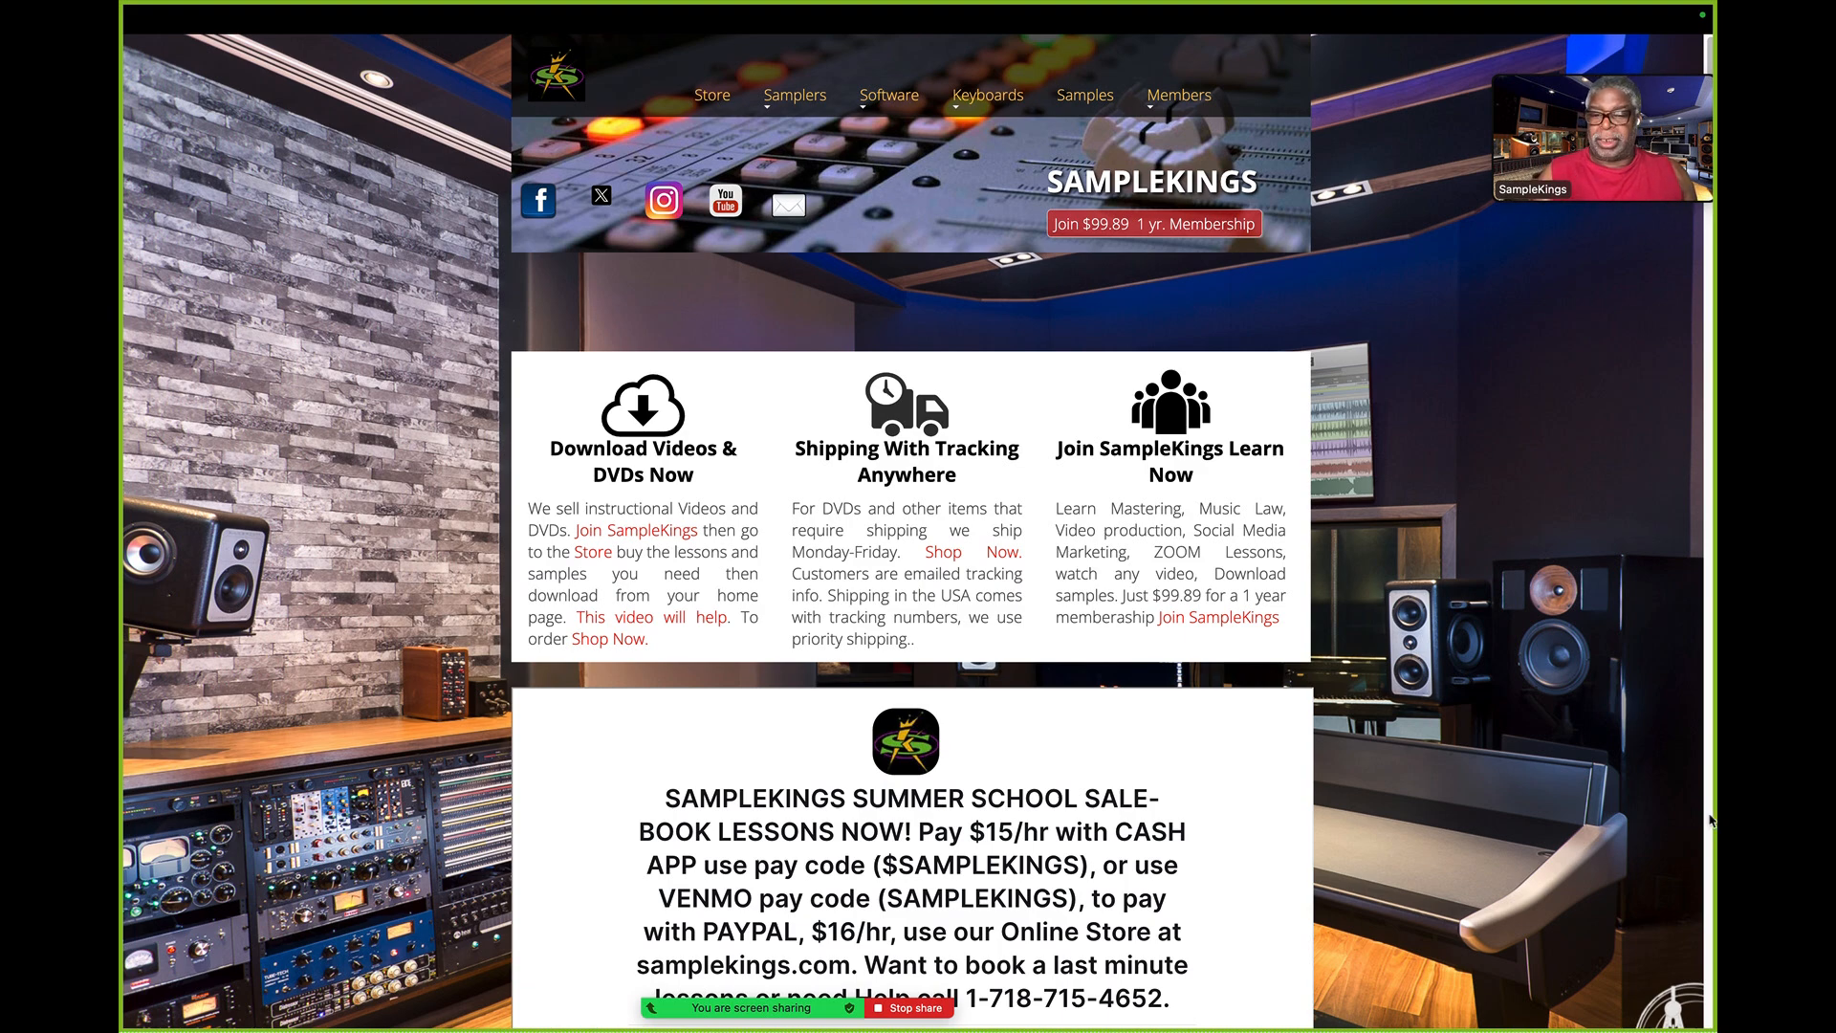
- Examine the available lesson booking types on the SampleKings web page, from 1 Hr to MASTERING and 1/2 HOUR
scroll(1317, 705, down, 5)
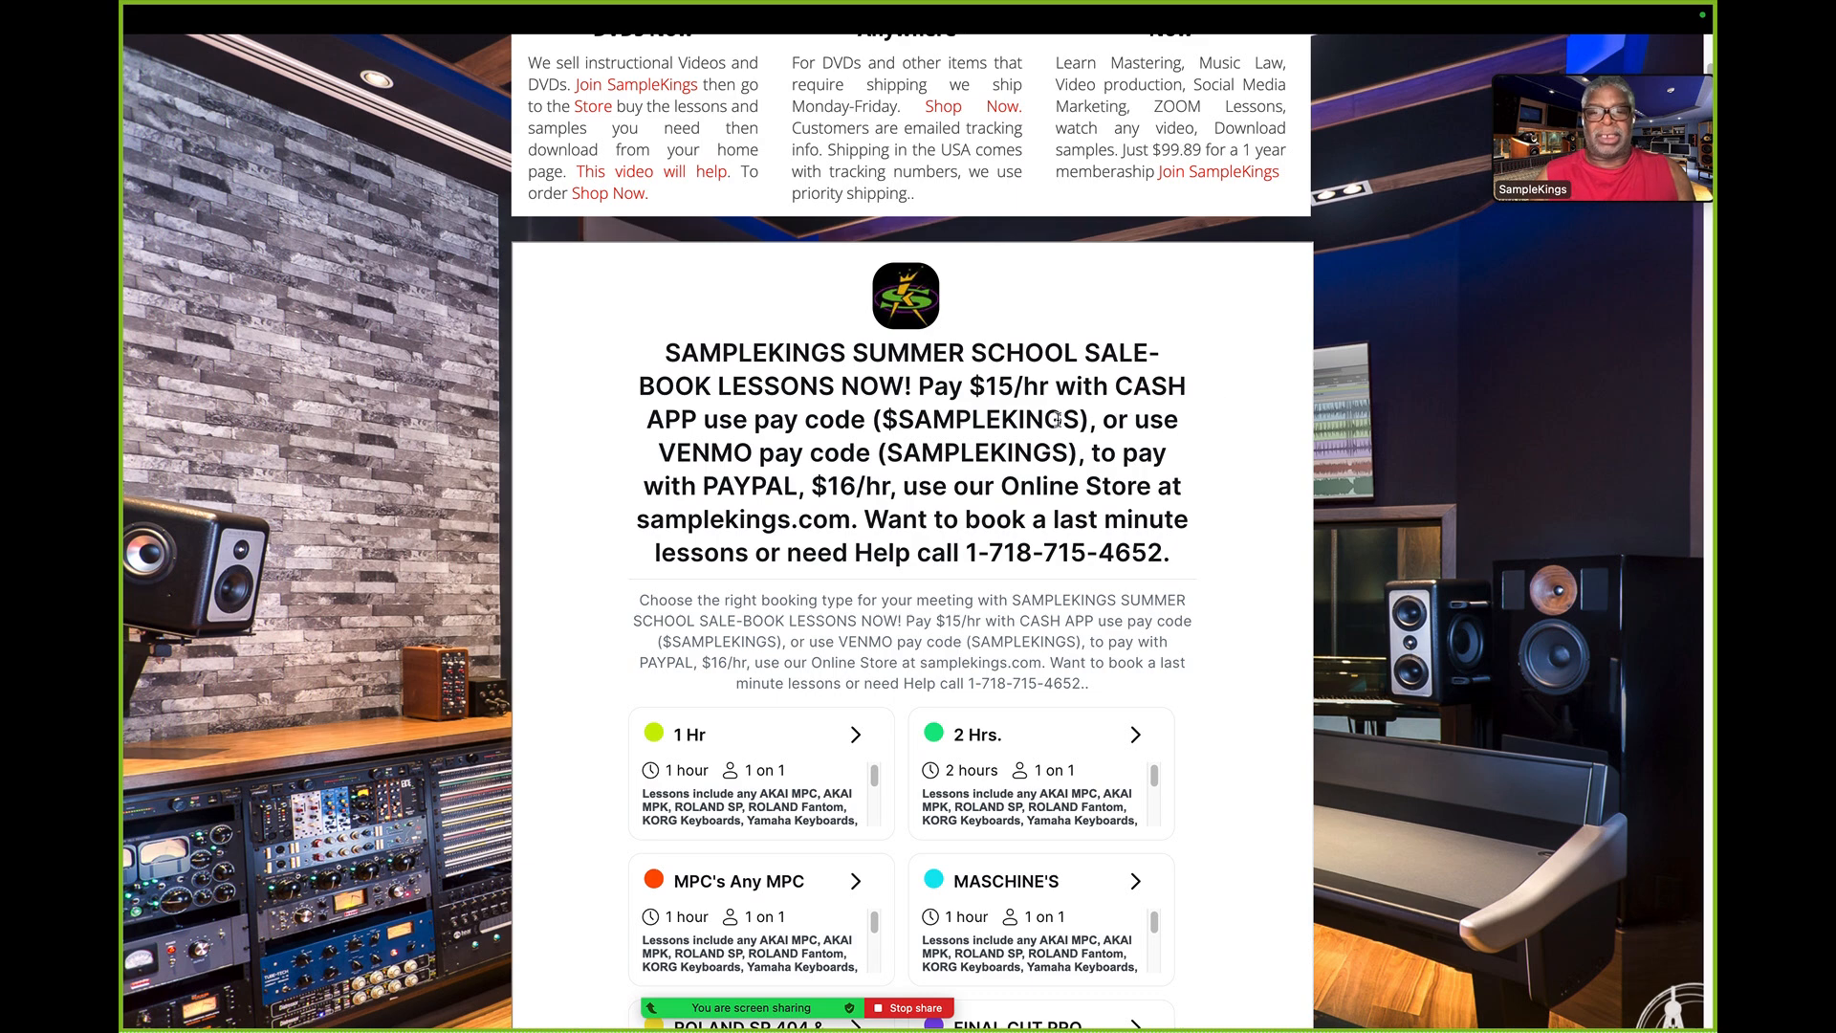
scroll(1045, 562, down, 6)
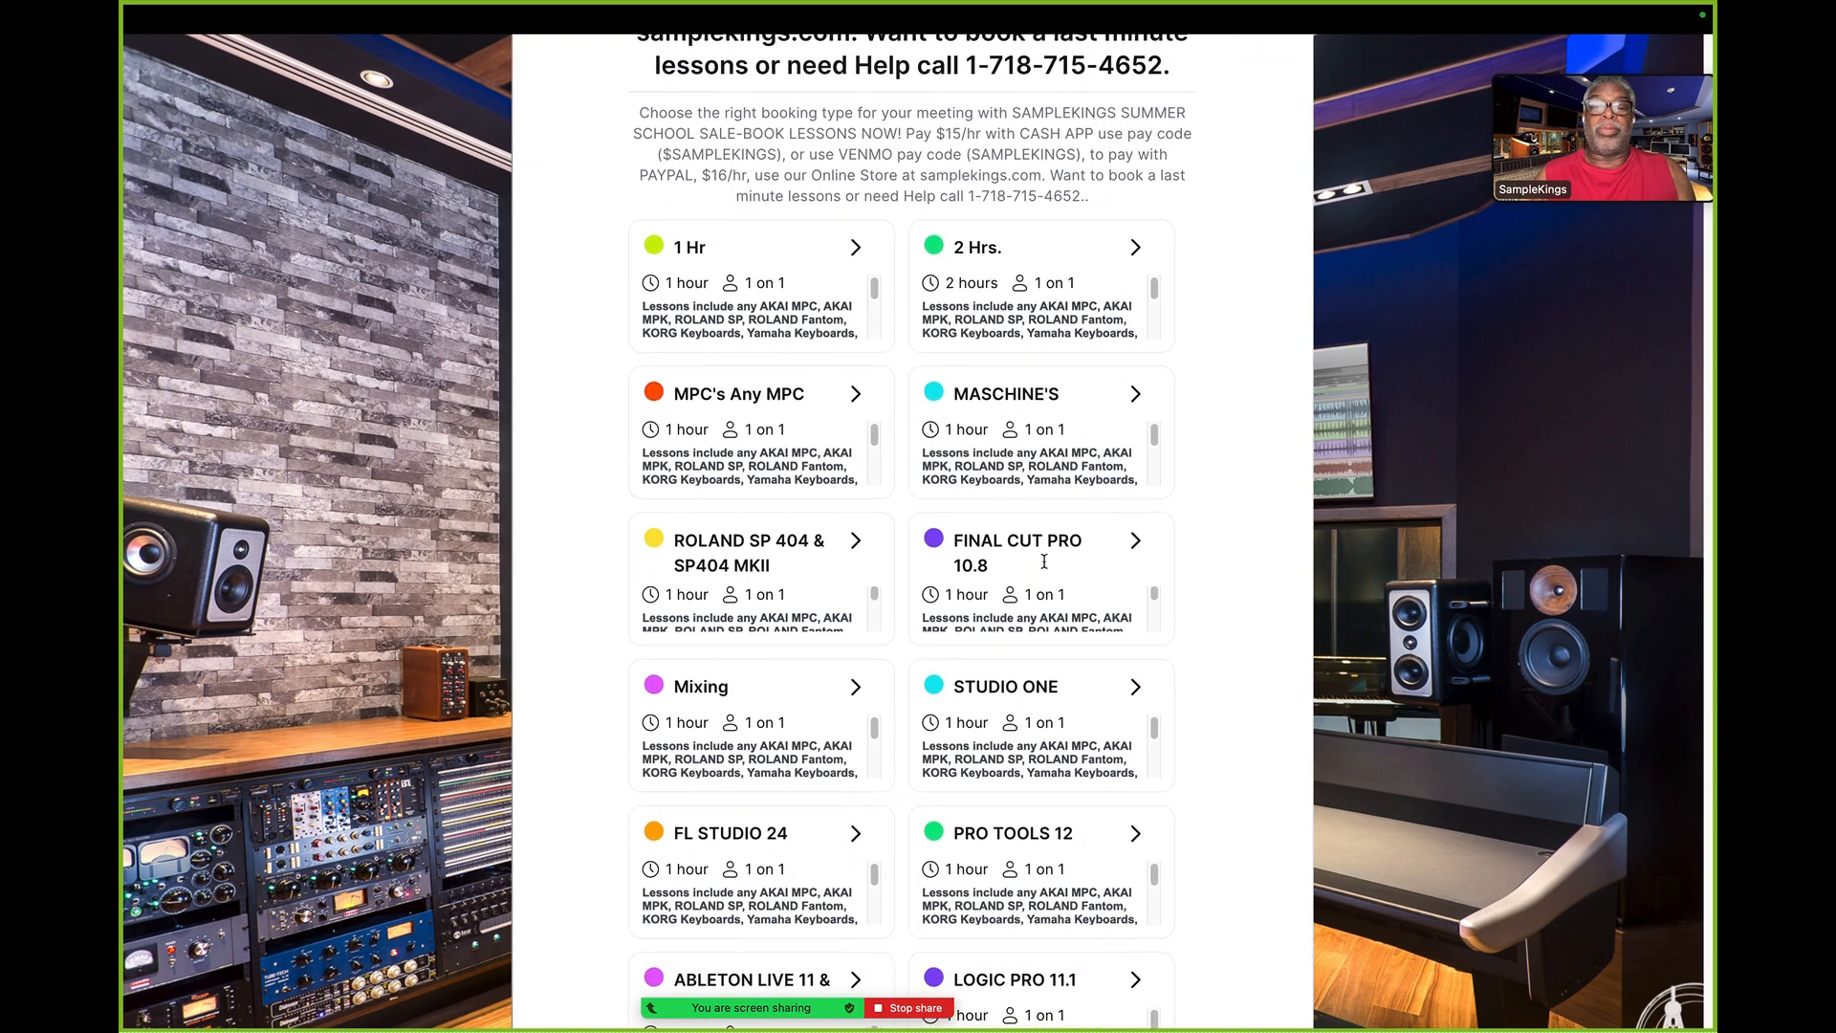
scroll(1045, 562, down, 1)
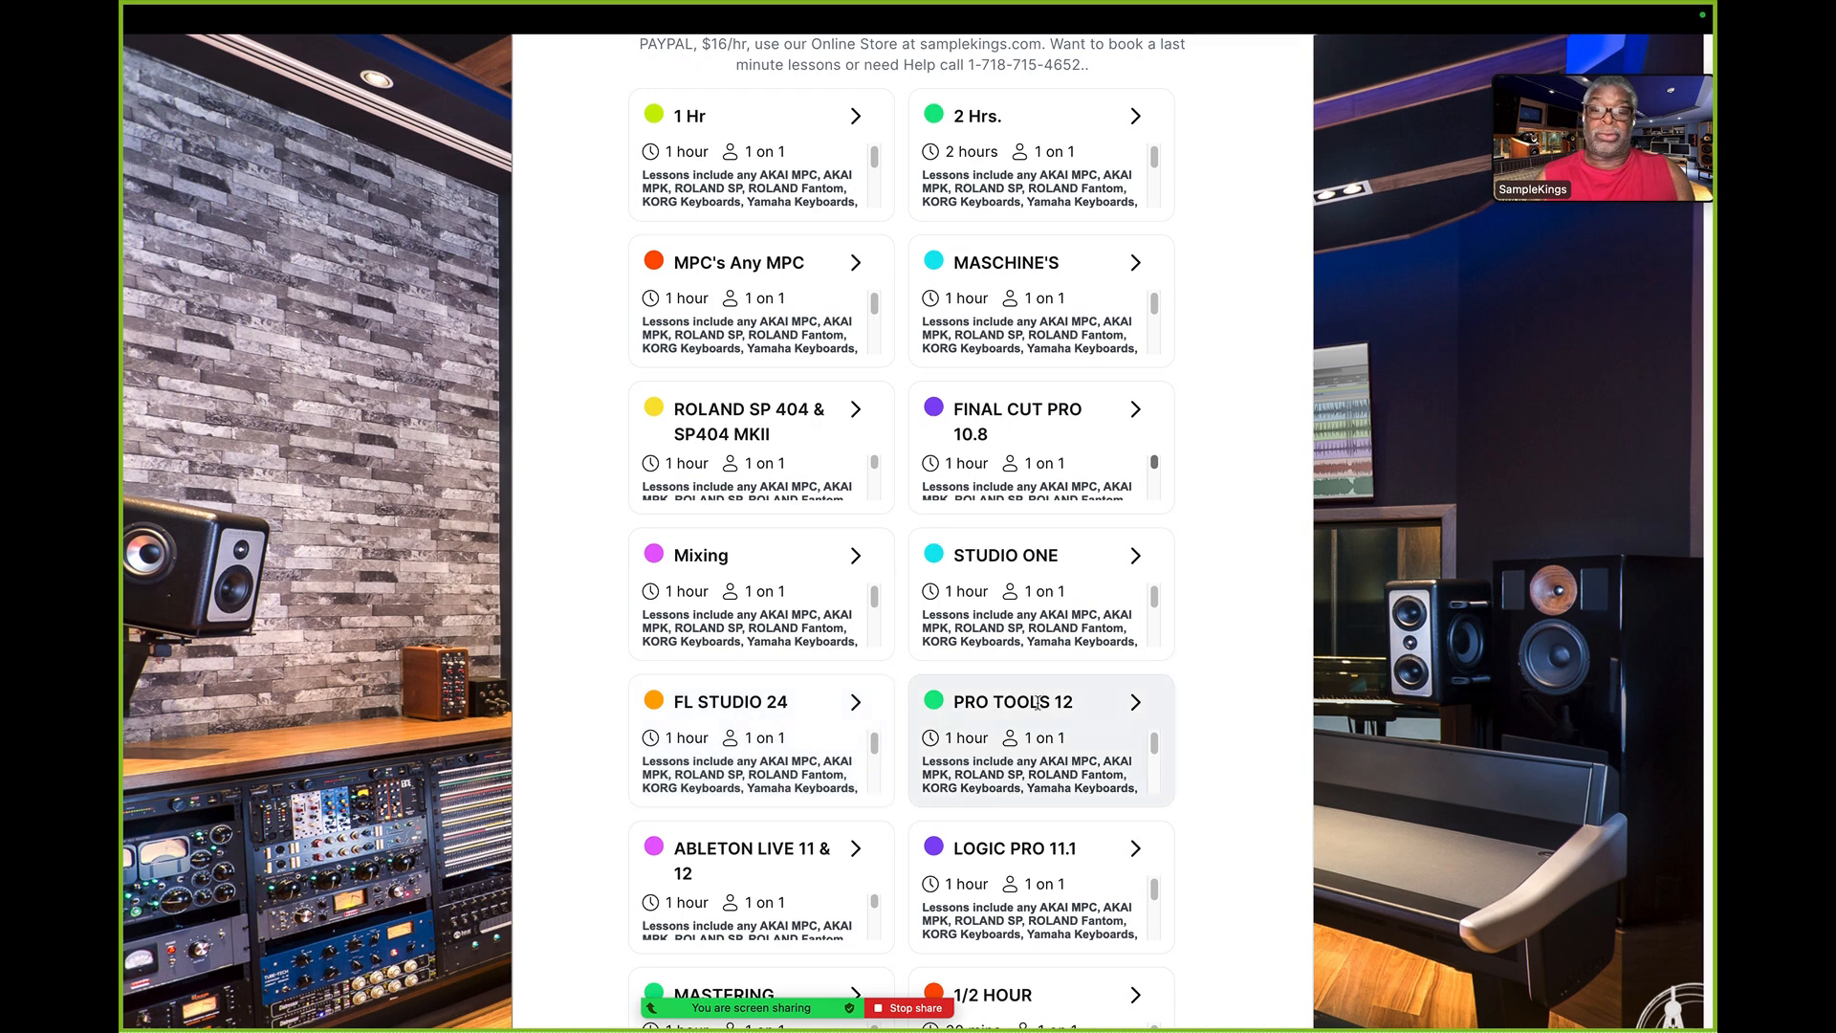
scroll(913, 813, down, 3)
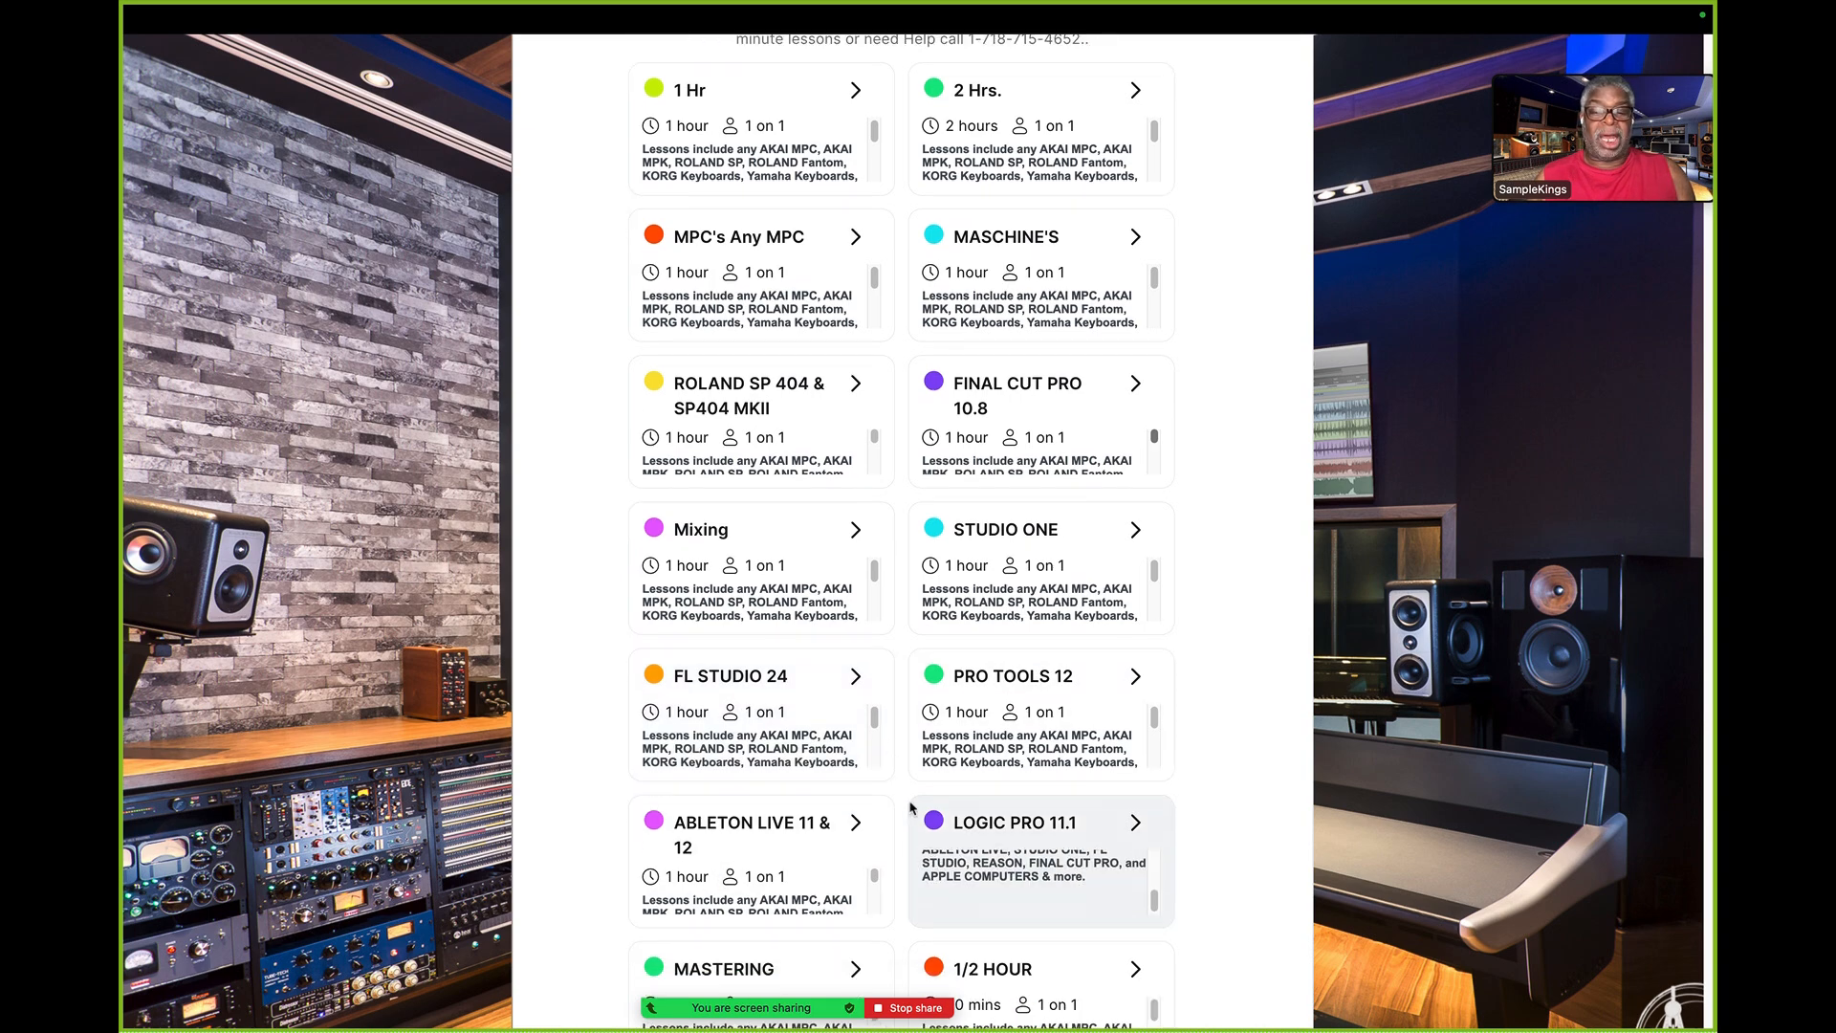
scroll(910, 808, down, 2)
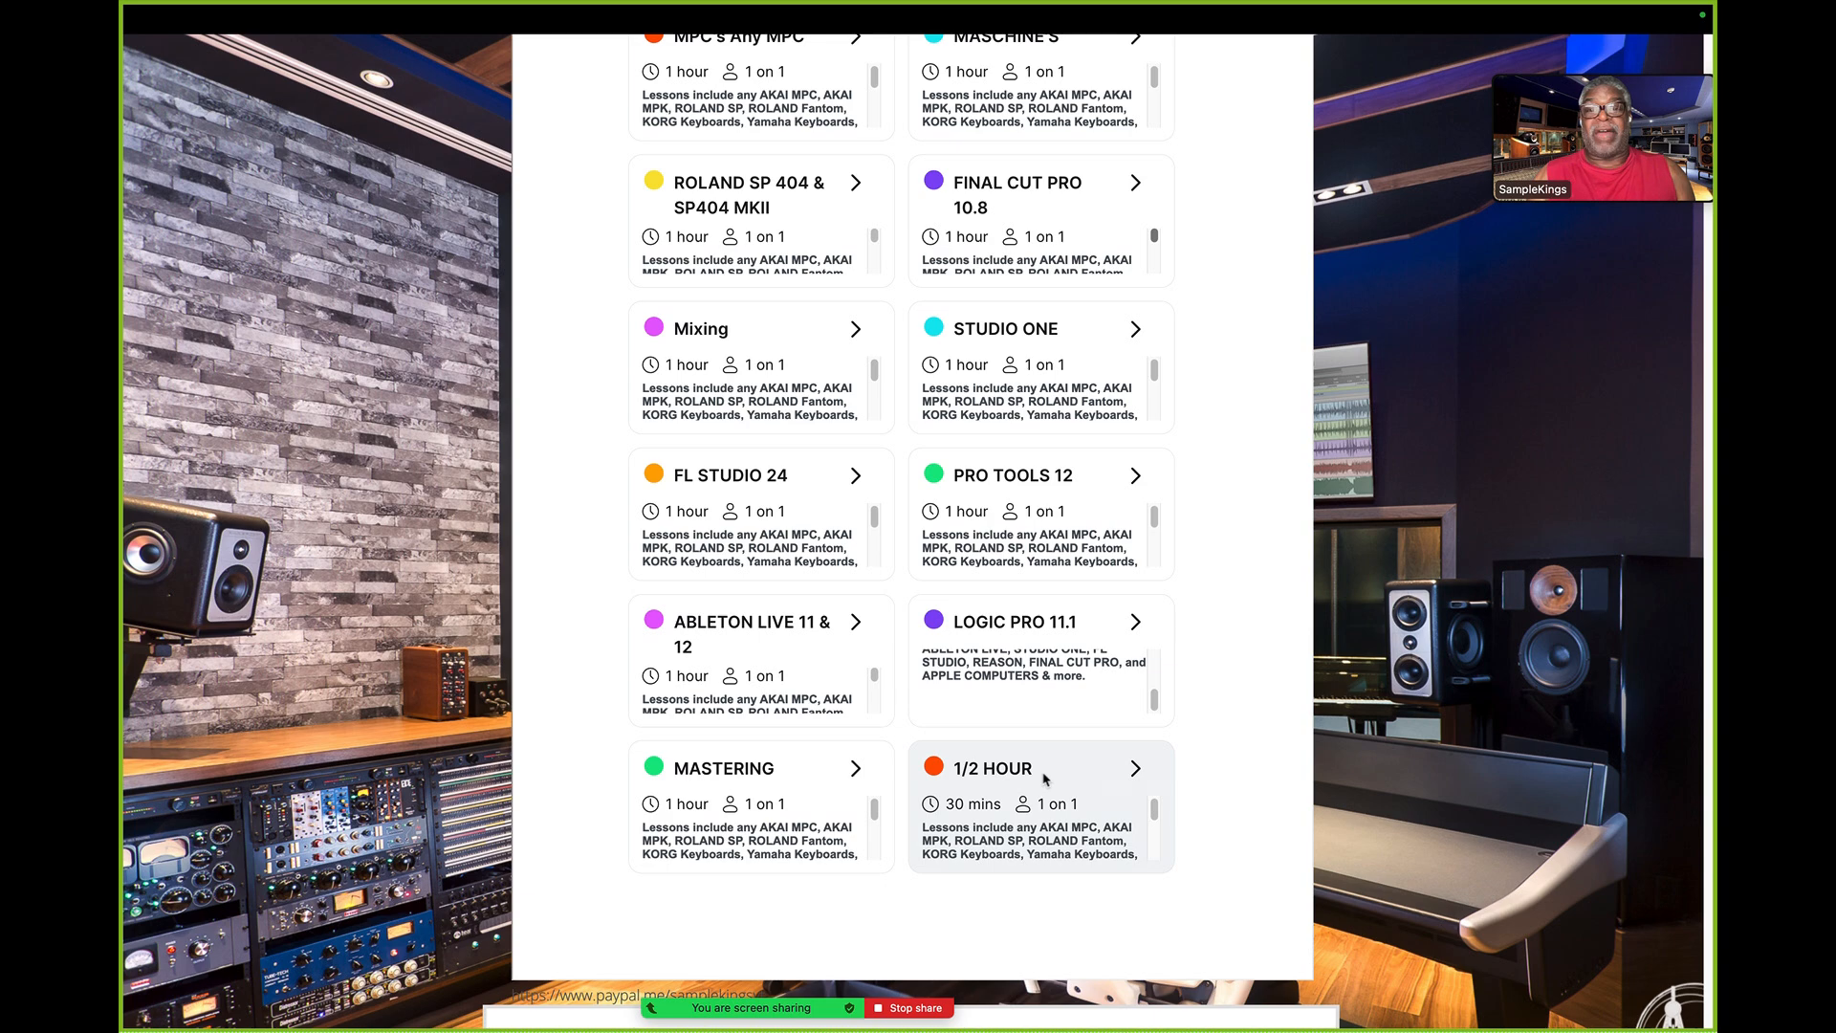
scroll(1046, 778, up, 3)
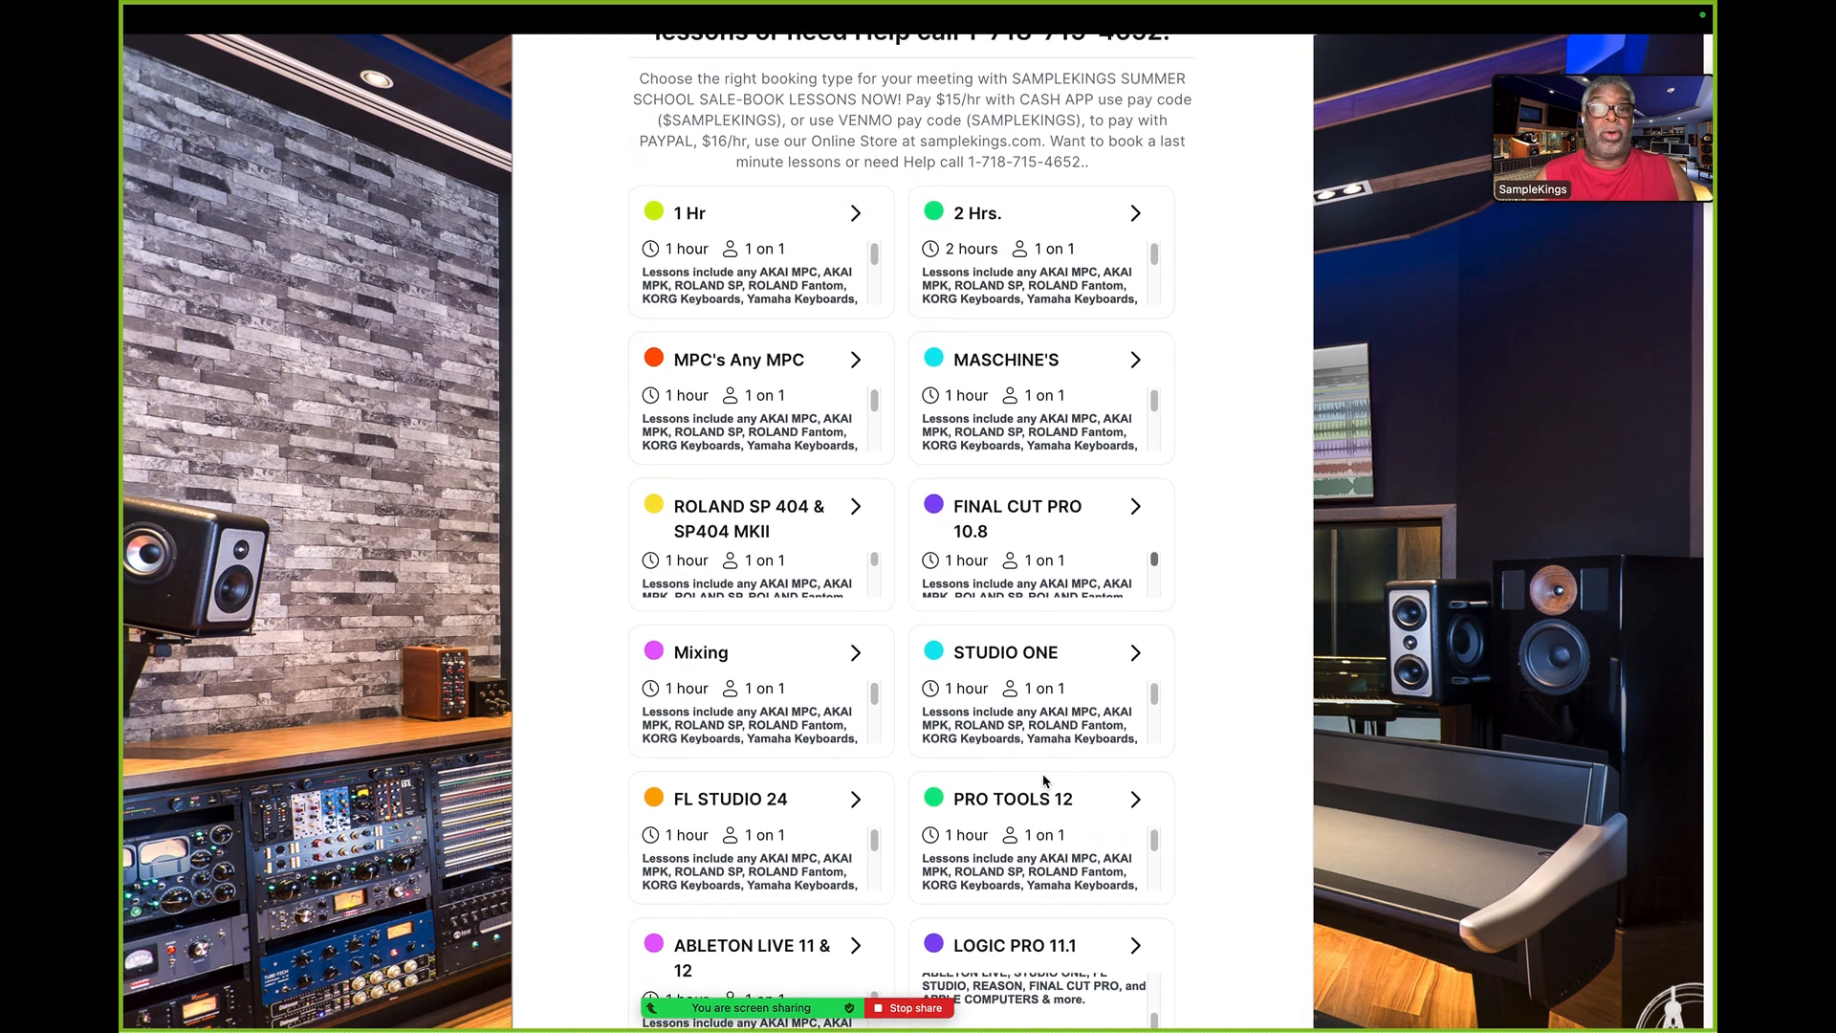
scroll(1045, 778, up, 3)
scroll(1045, 780, down, 6)
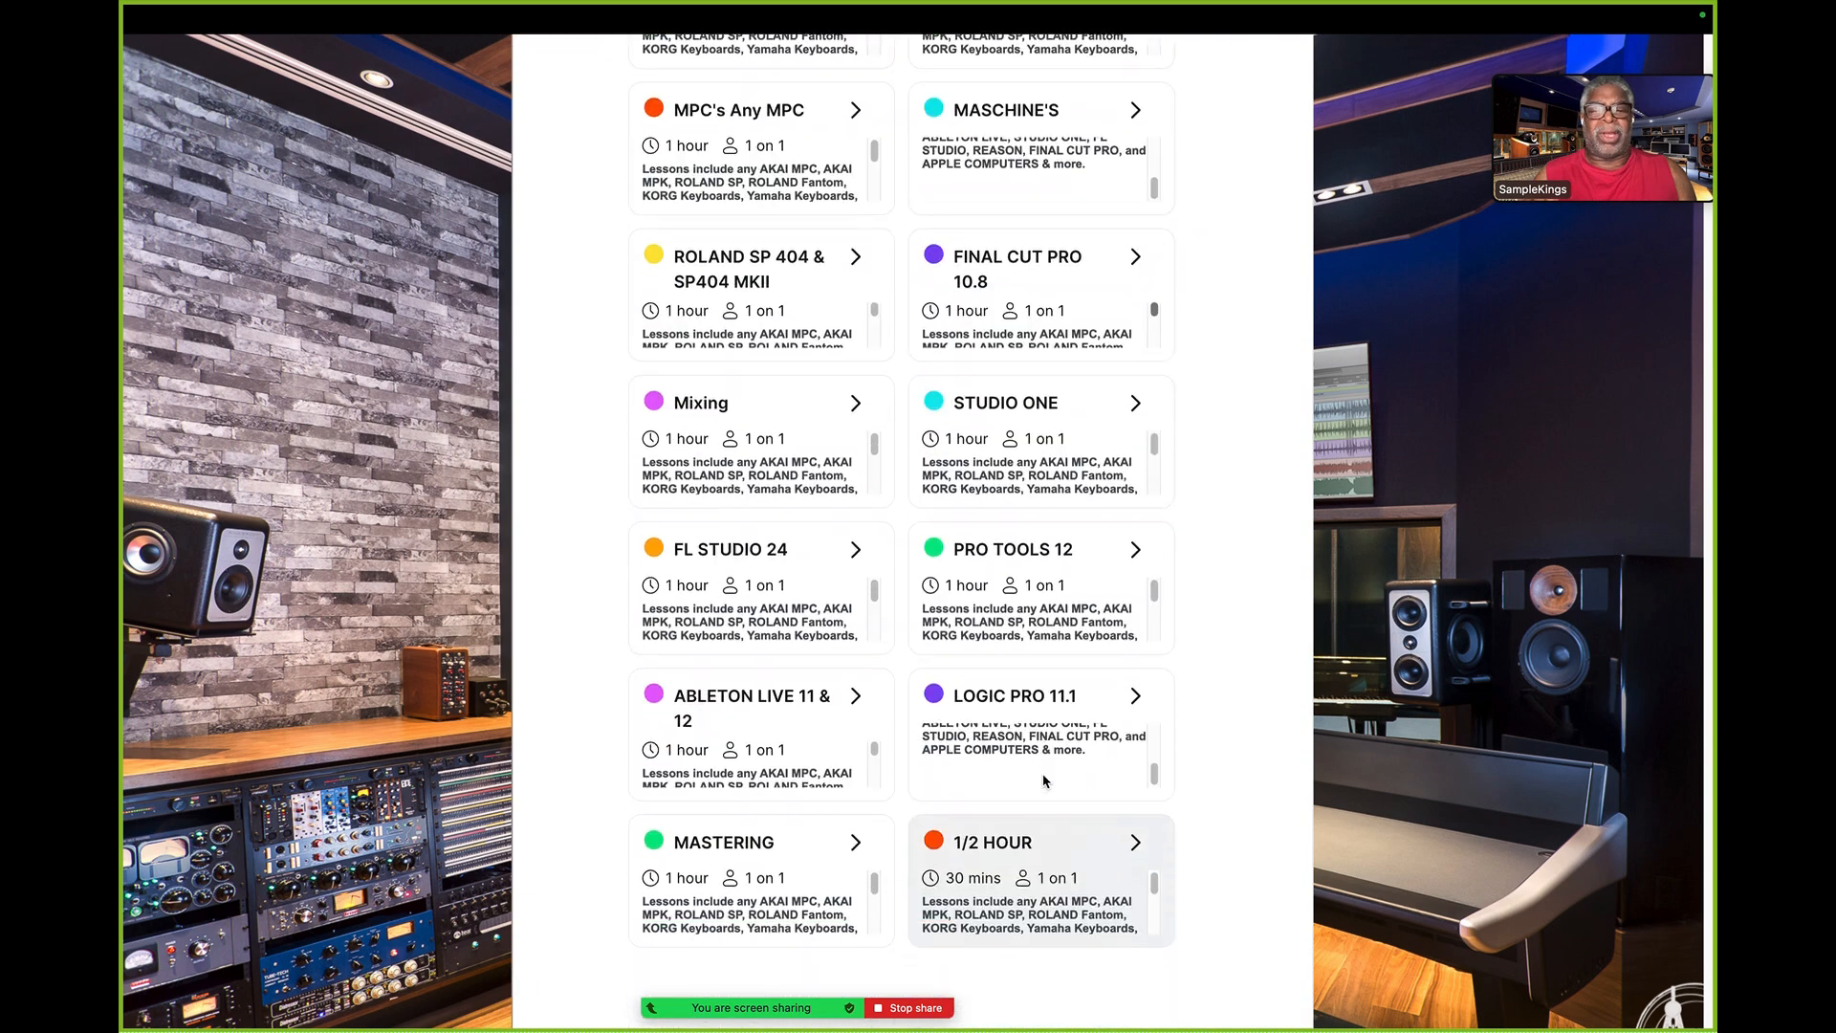
scroll(1046, 780, down, 3)
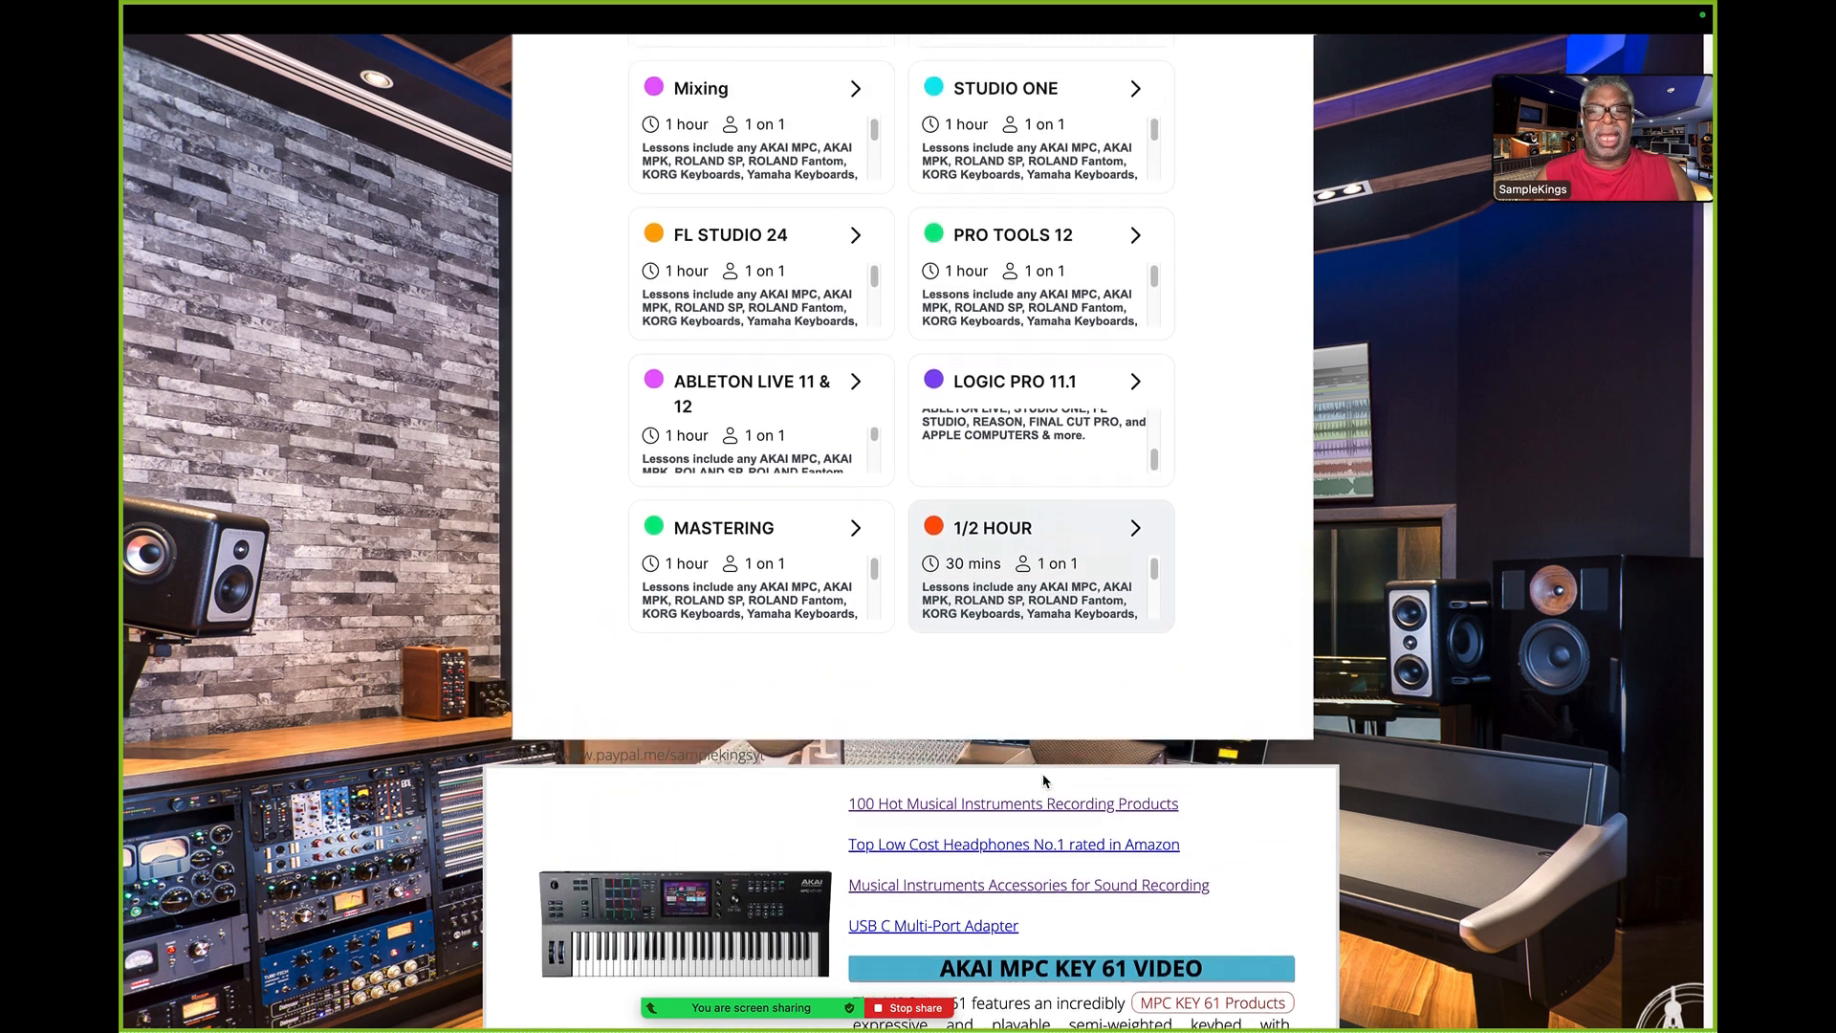
scroll(1046, 781, up, 3)
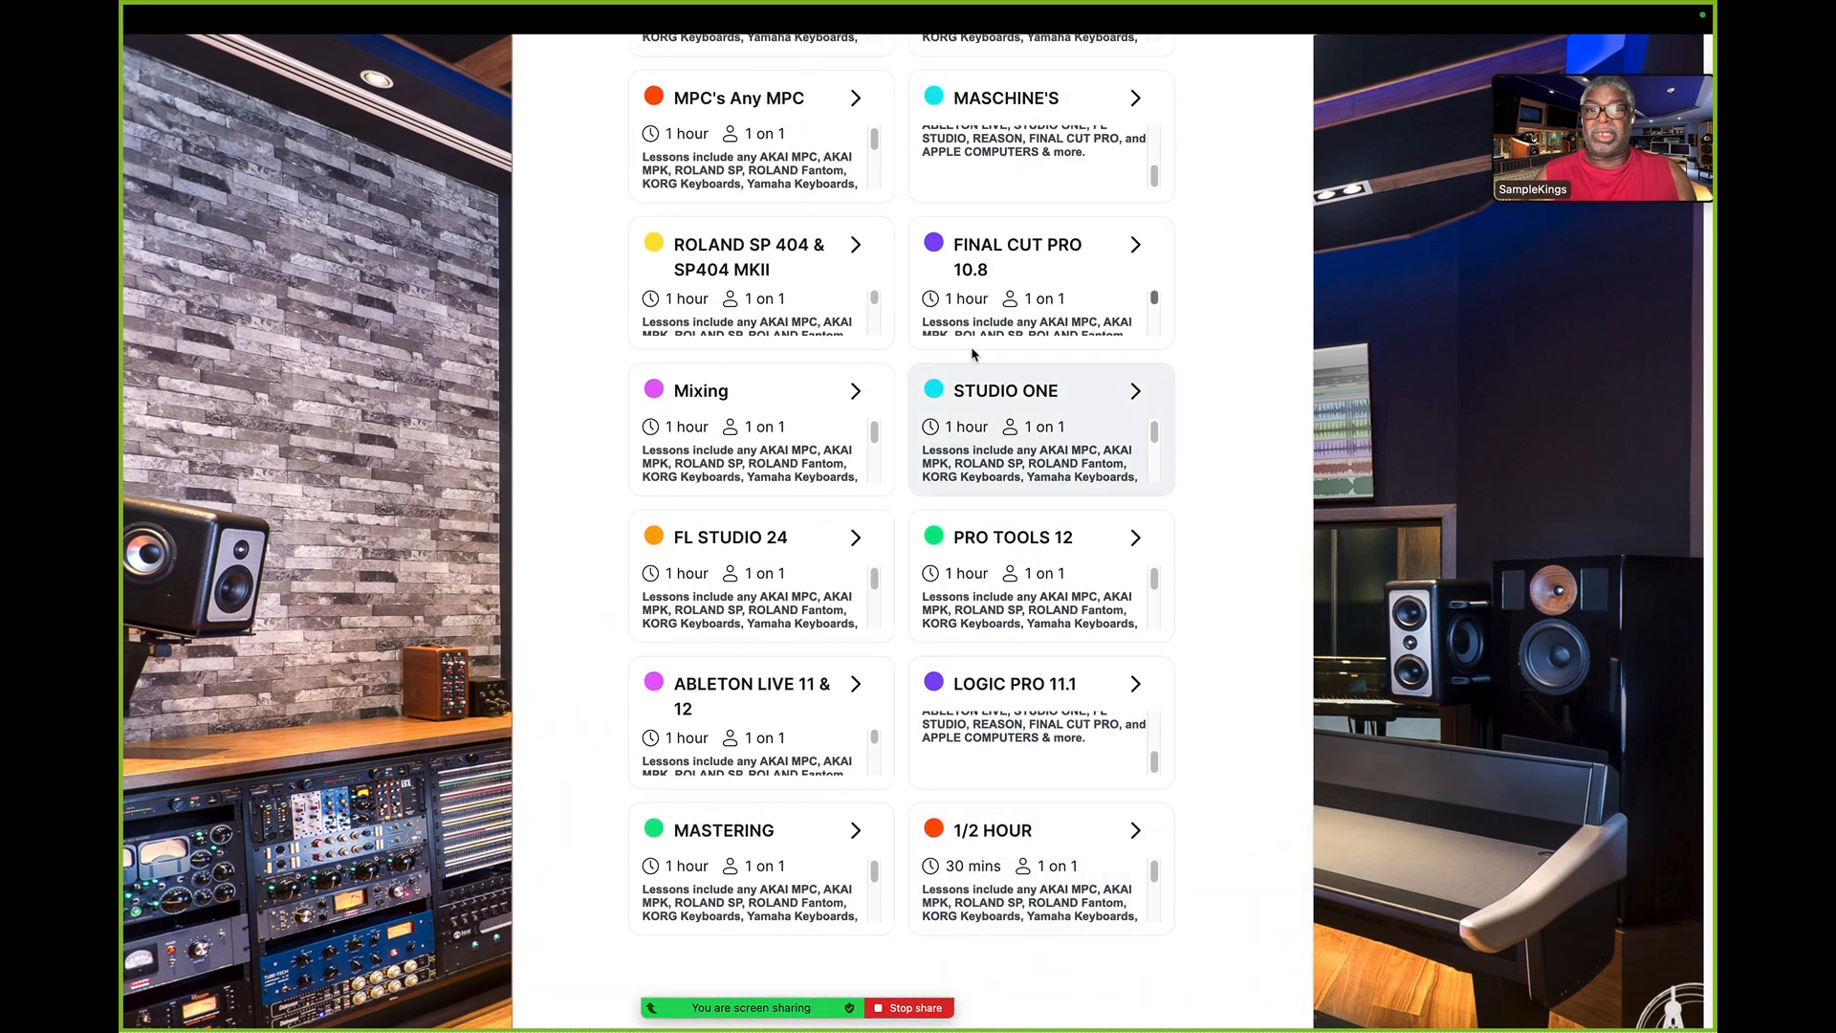
- Open the ROLAND SP 404 & SP404 MKII lesson booking and advance its time slots to Sunday, August 4 and Monday, August 5
click(766, 246)
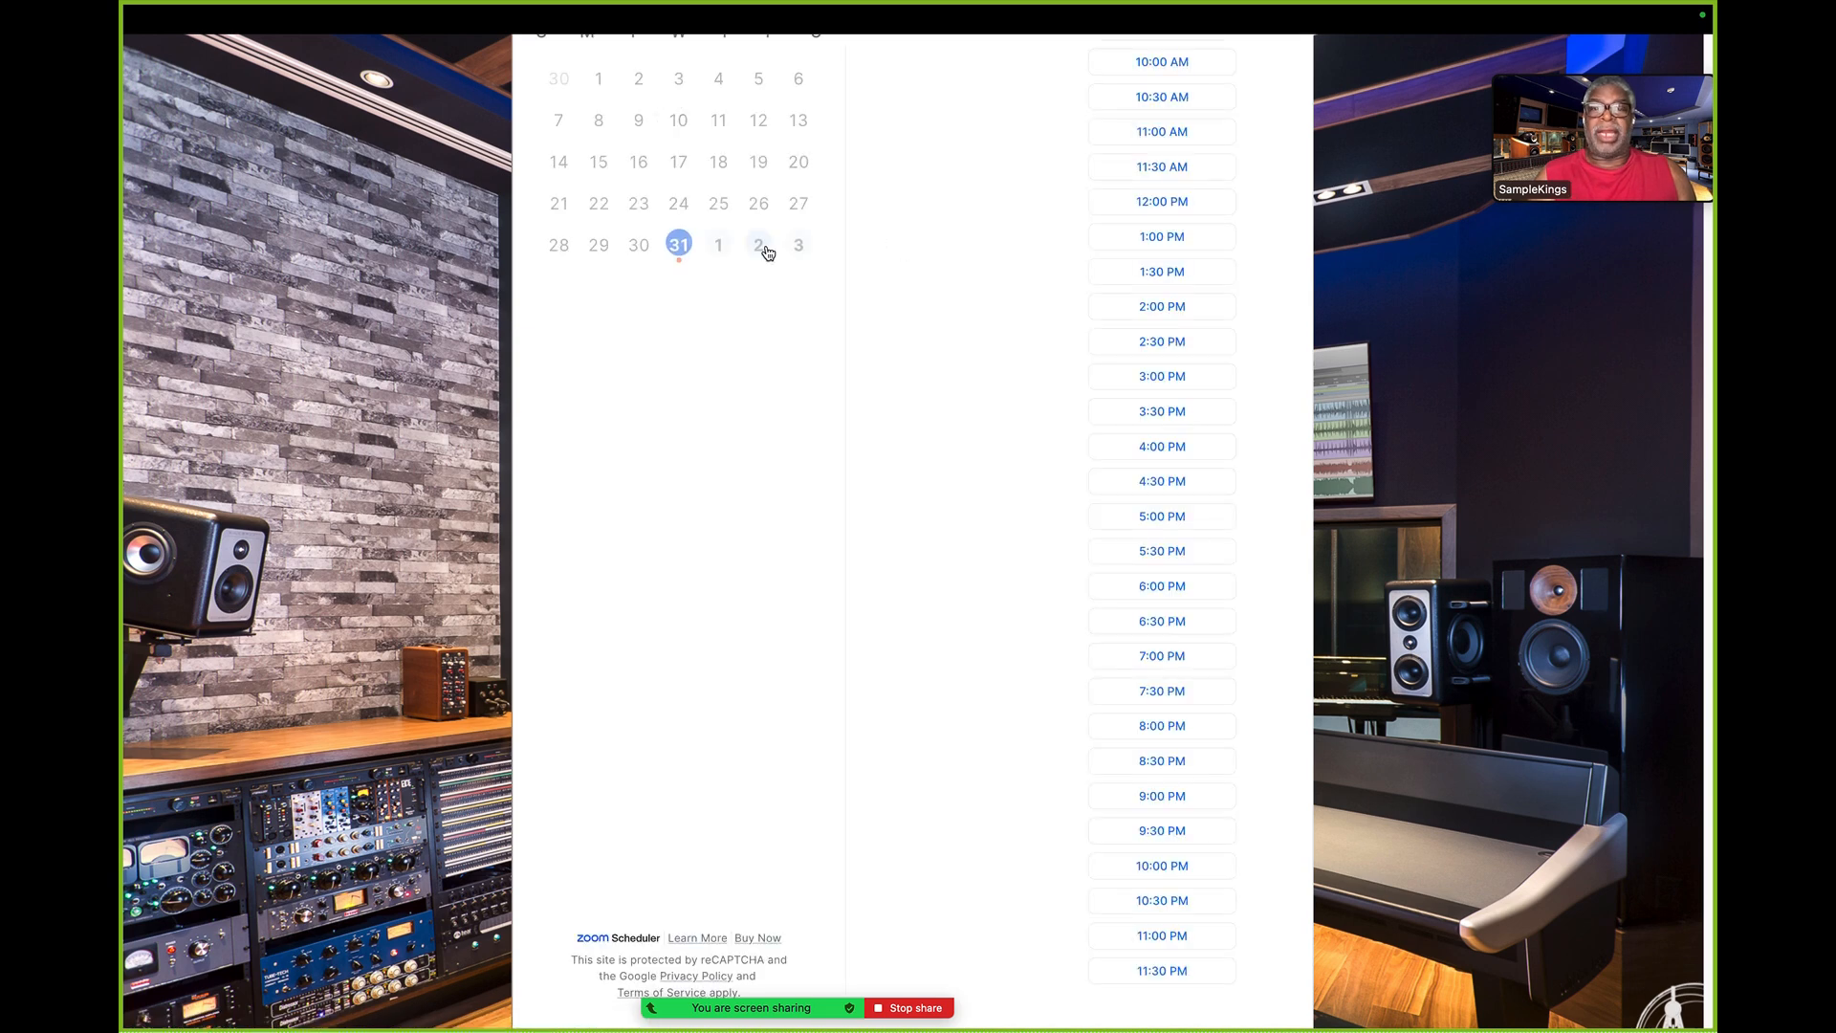
scroll(856, 336, up, 3)
scroll(854, 337, up, 3)
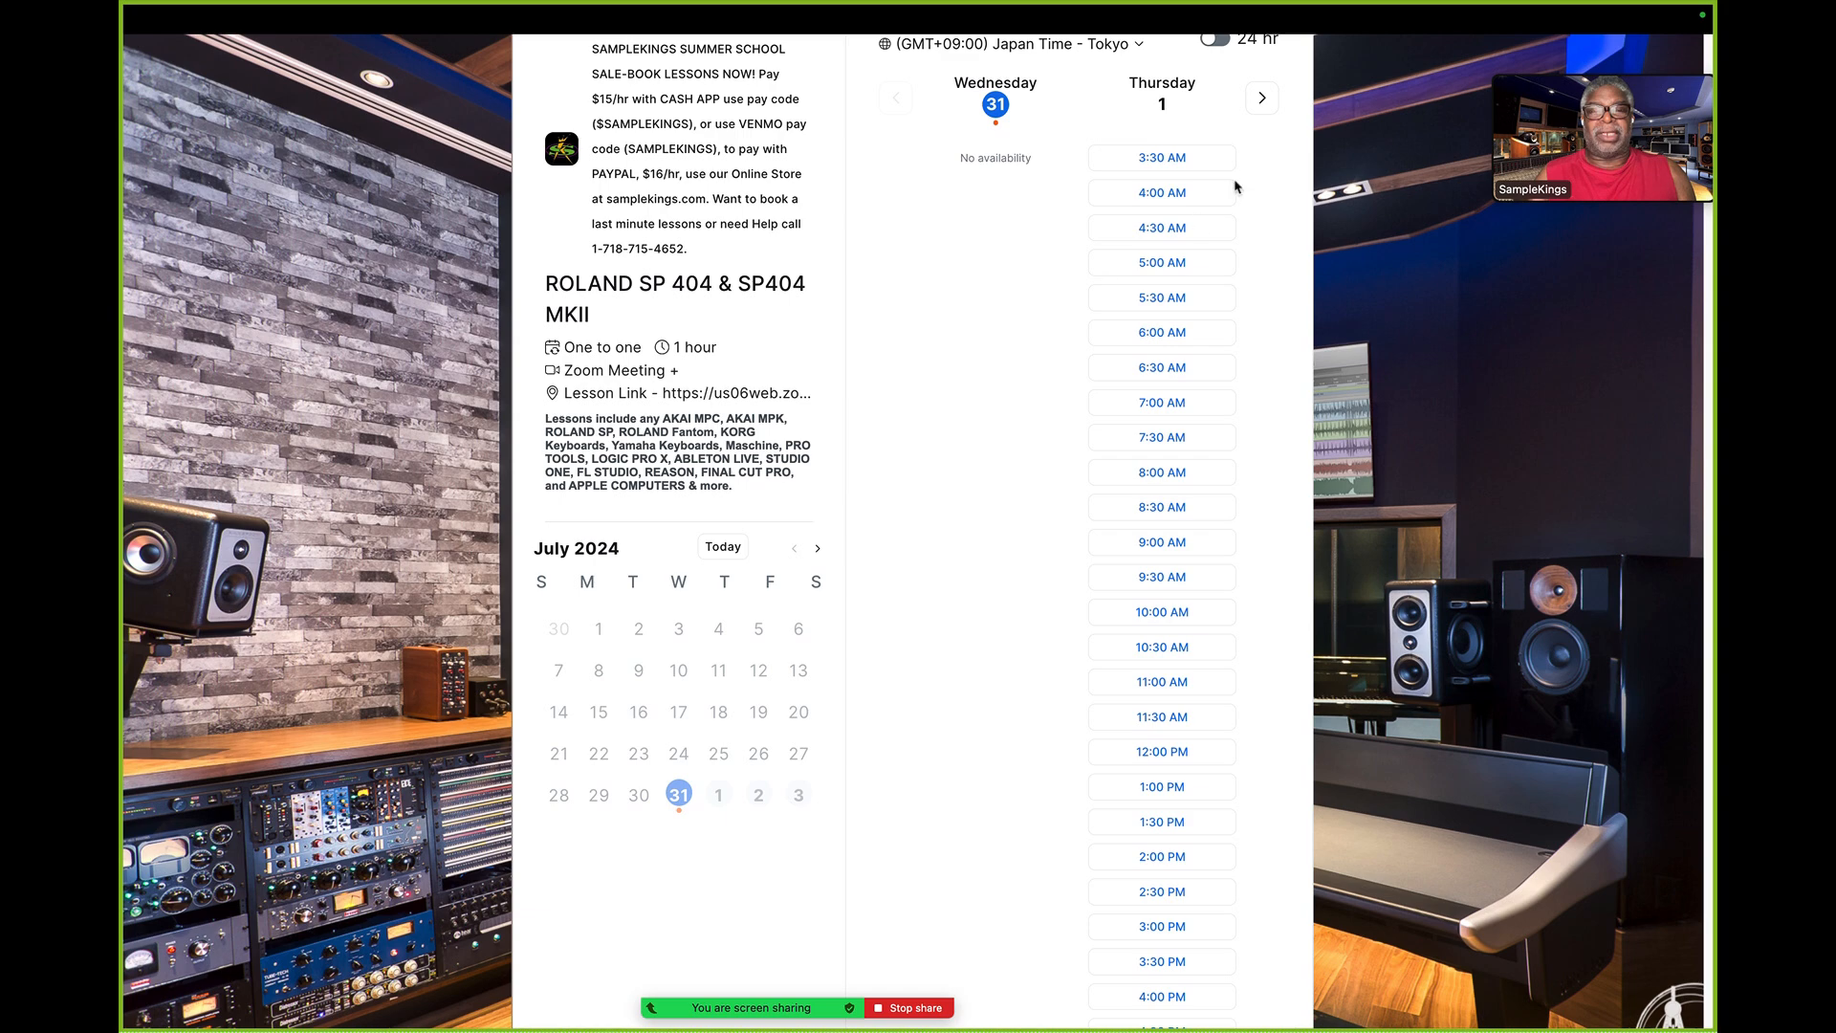
click(1262, 97)
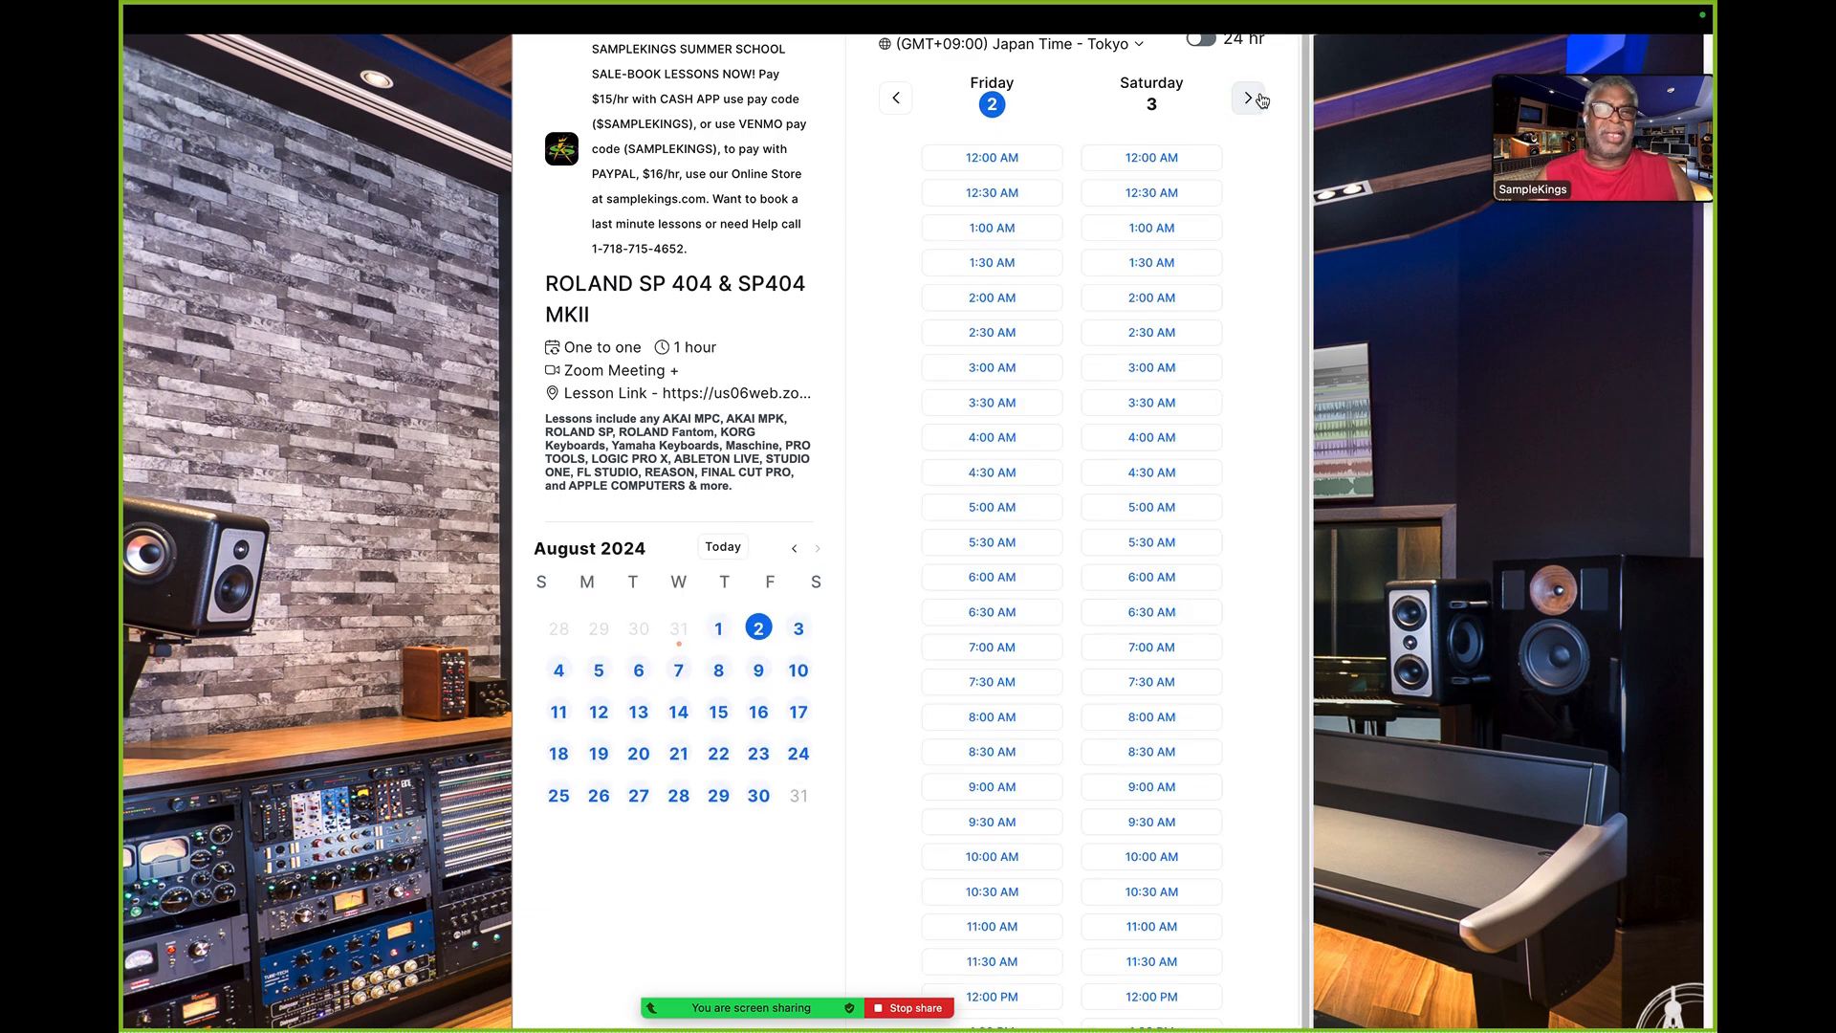
click(1249, 97)
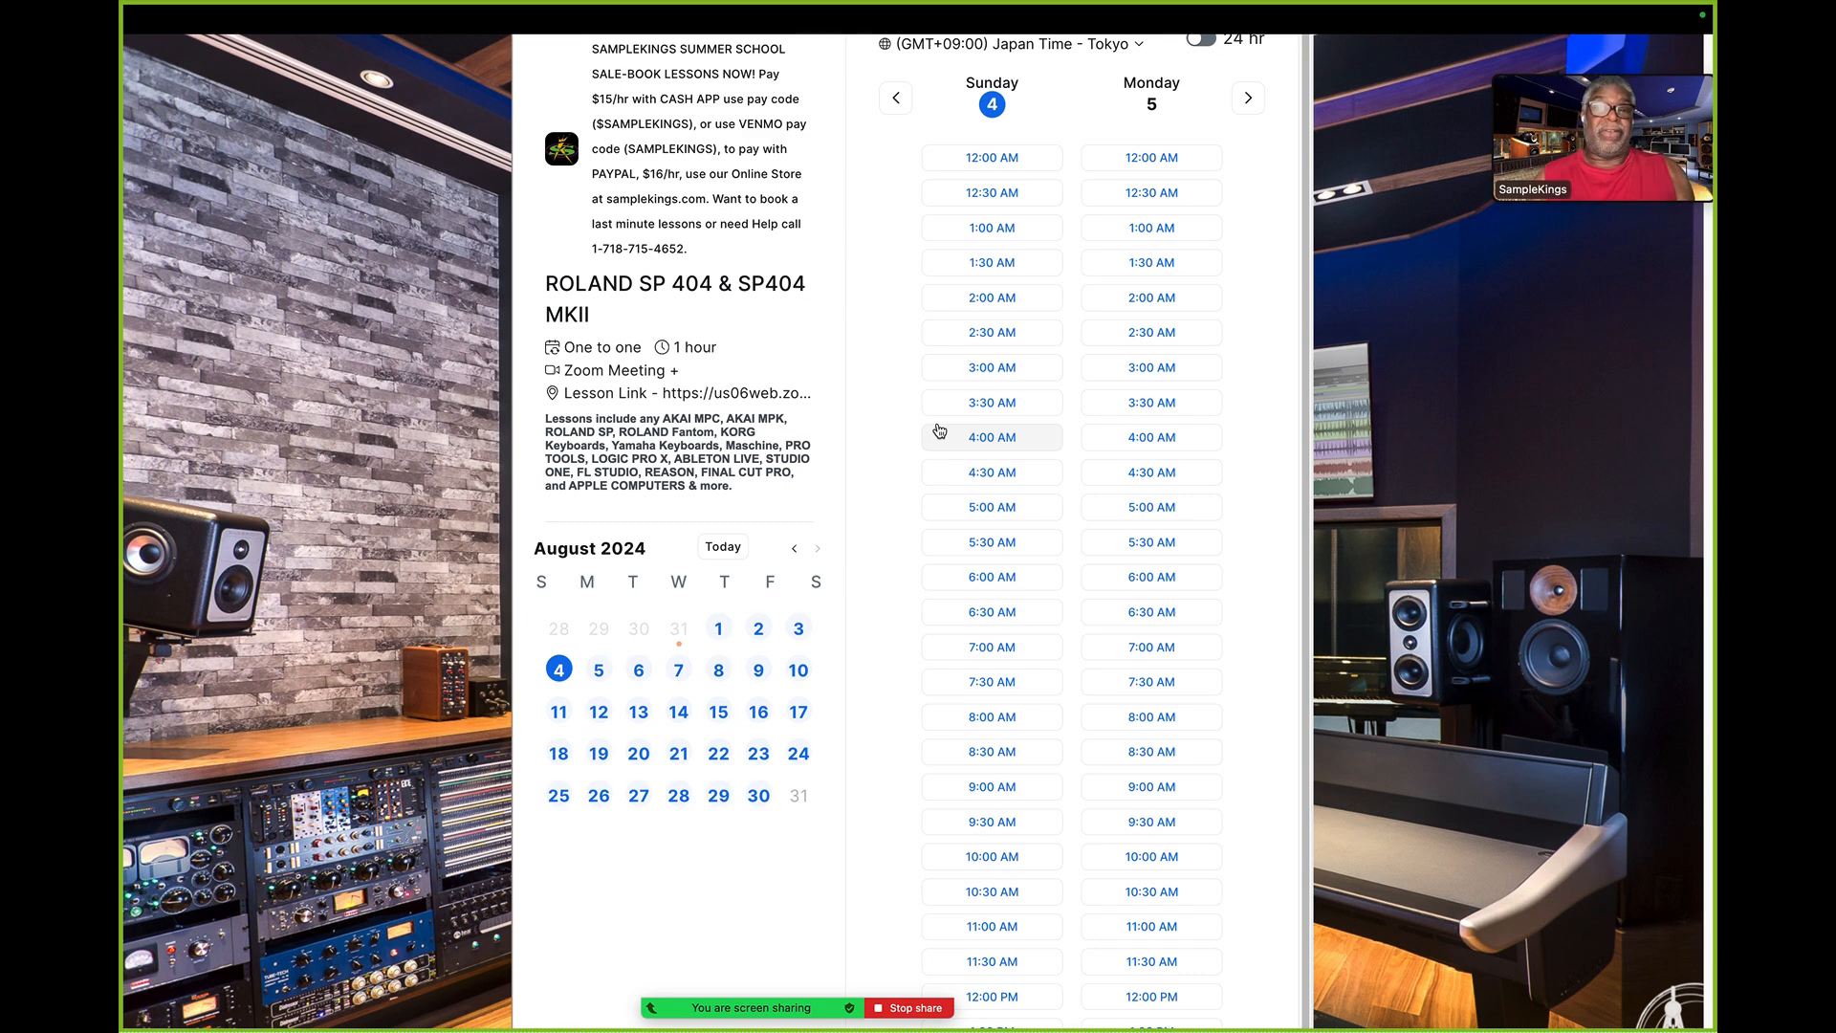
- Leave the ROLAND SP 404 & SP404 MKII booking calendar and reload the list of lesson types
scroll(940, 431, up, 2)
scroll(939, 431, up, 5)
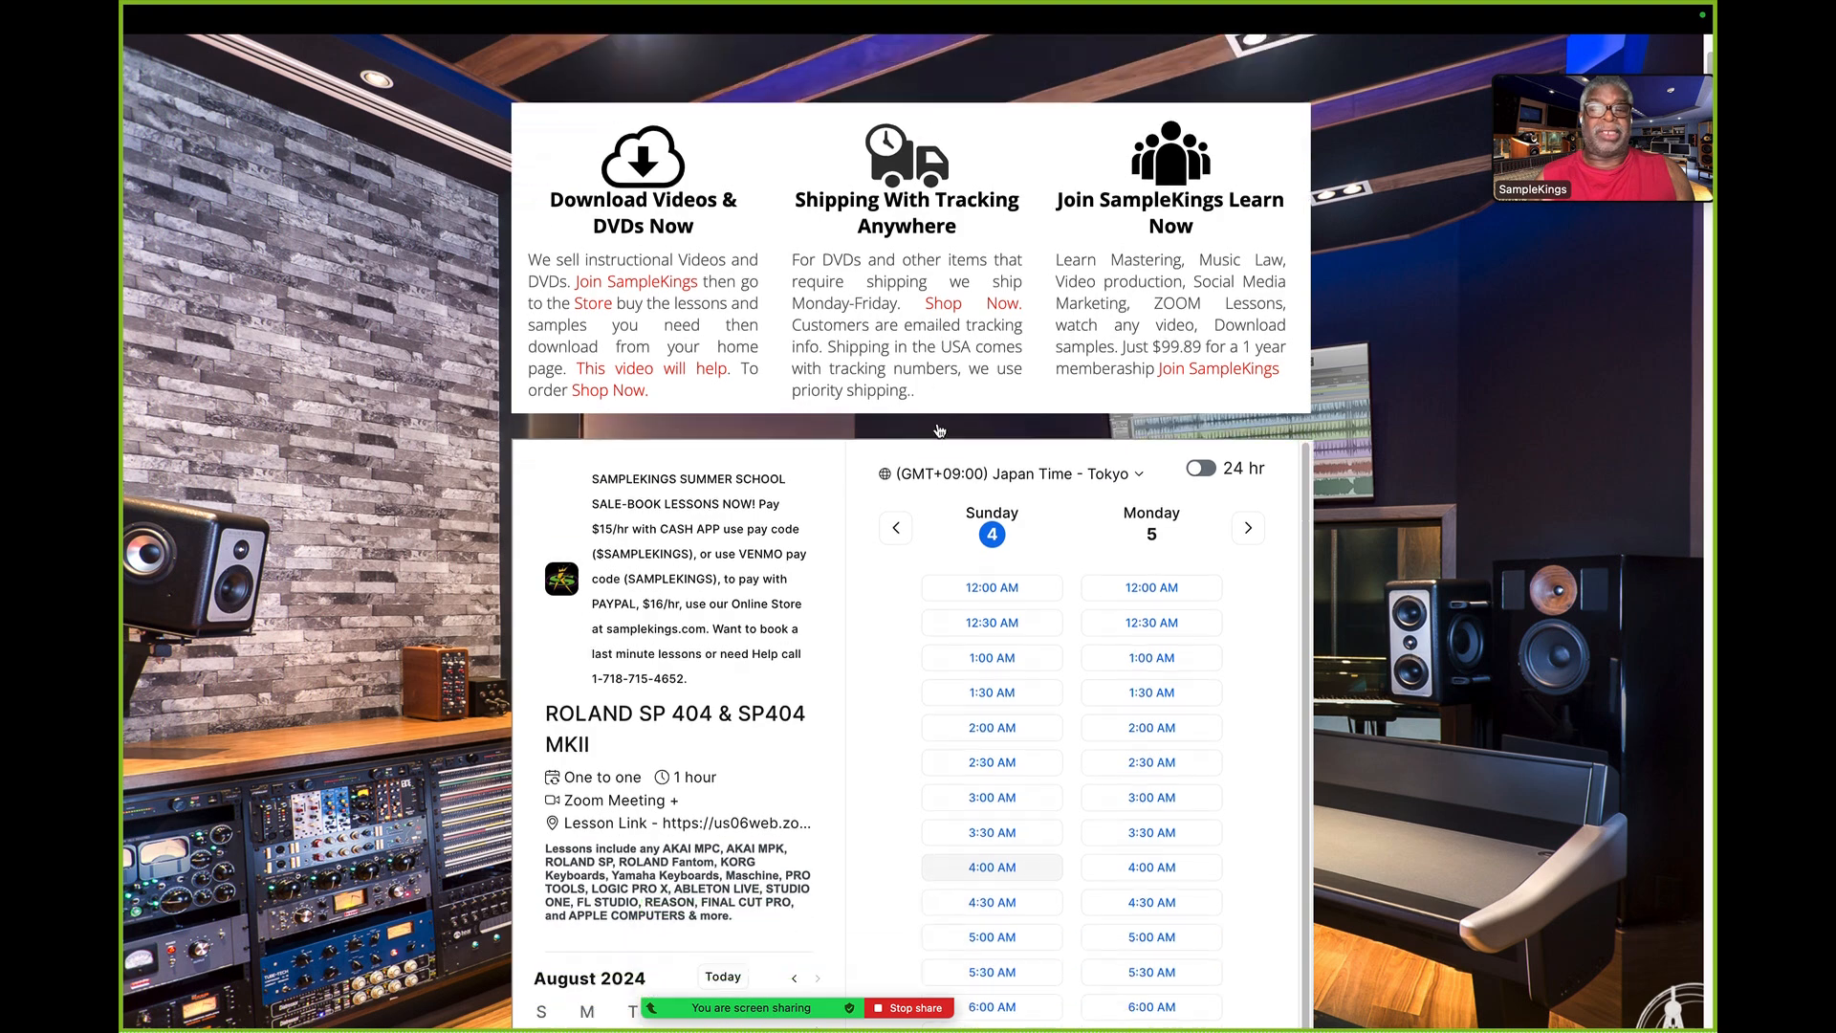
scroll(939, 430, down, 4)
scroll(940, 430, up, 1)
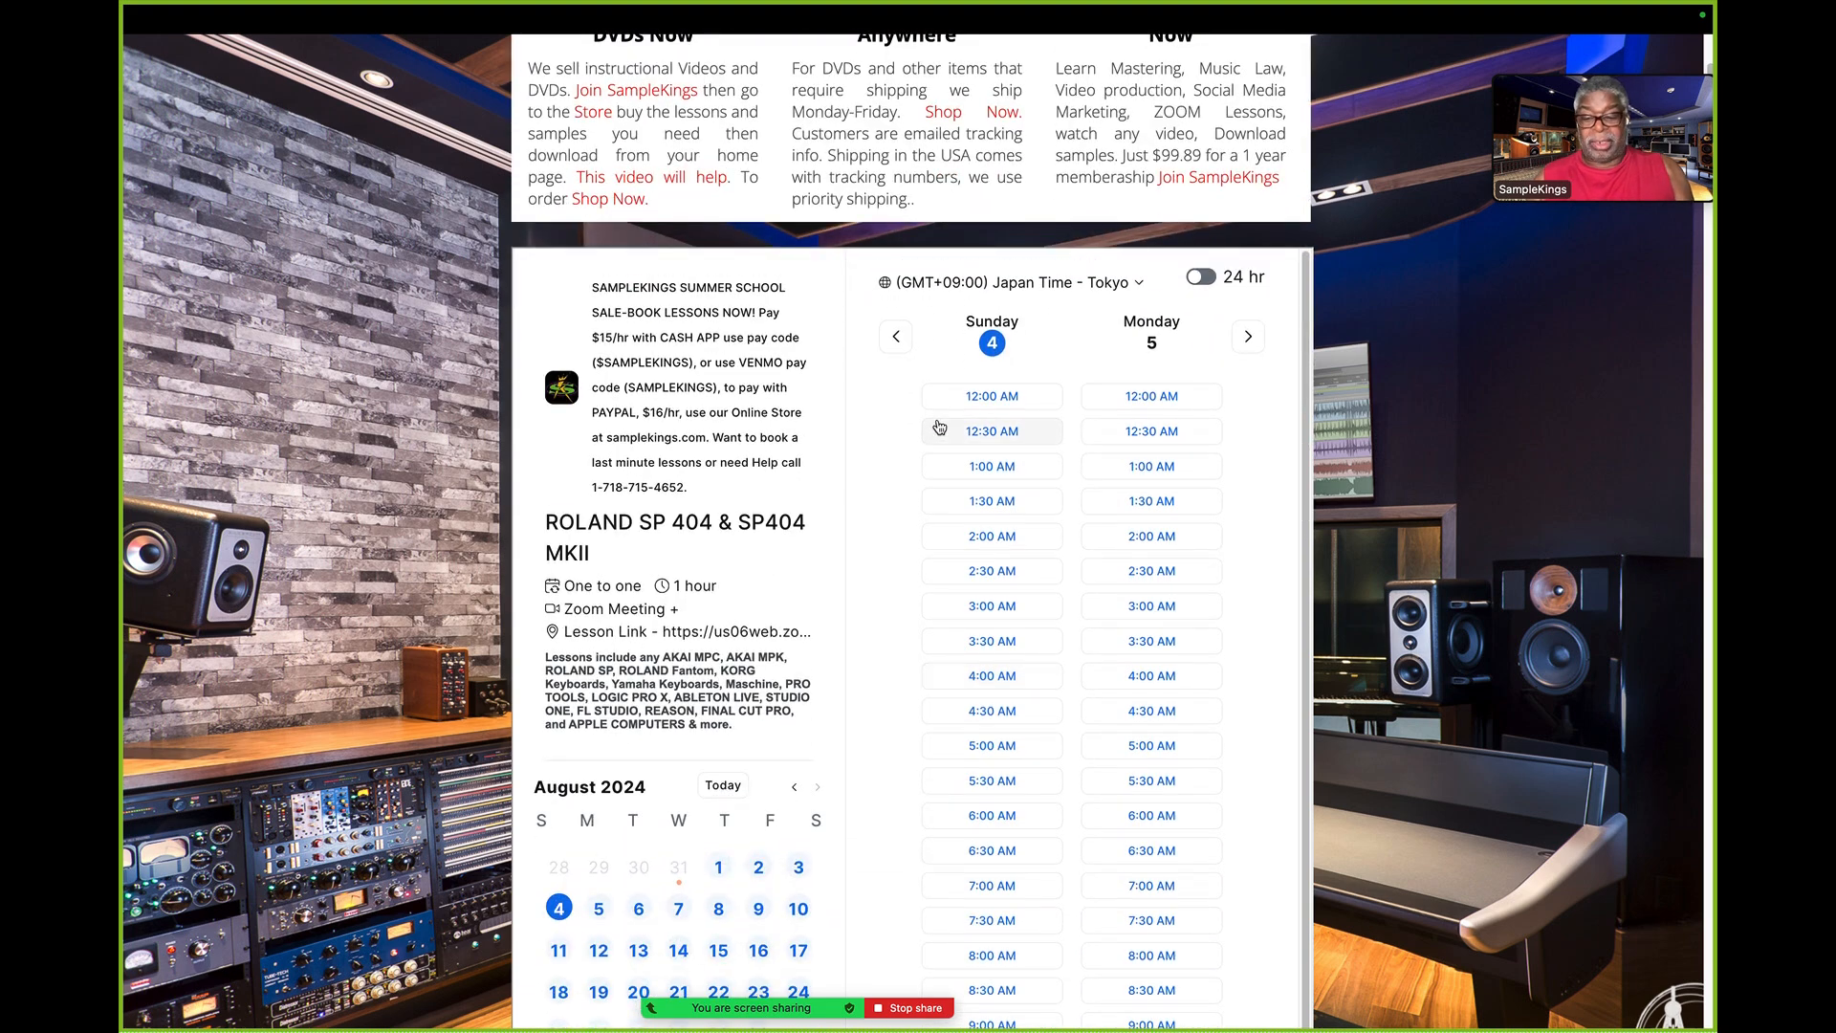
click(939, 426)
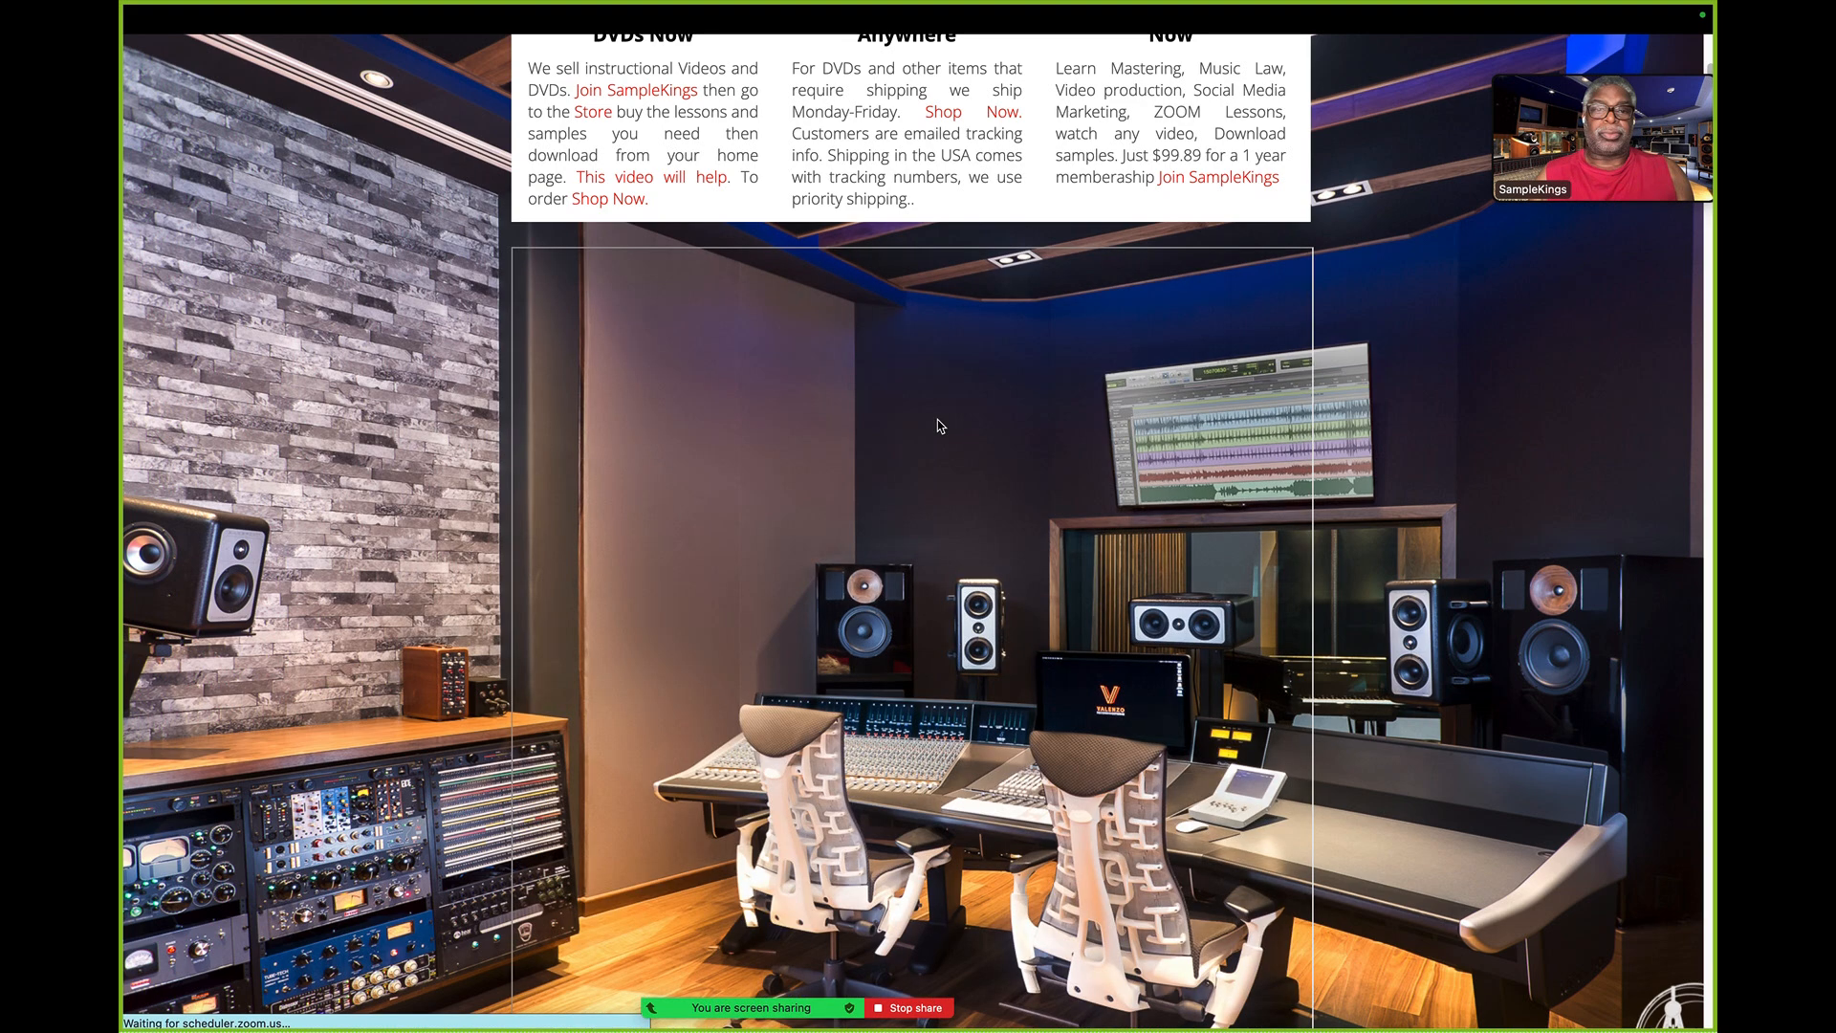
- Highlight the CASH APP pay code and the VENMO pay code in the summer school sale heading
scroll(1003, 497, down, 2)
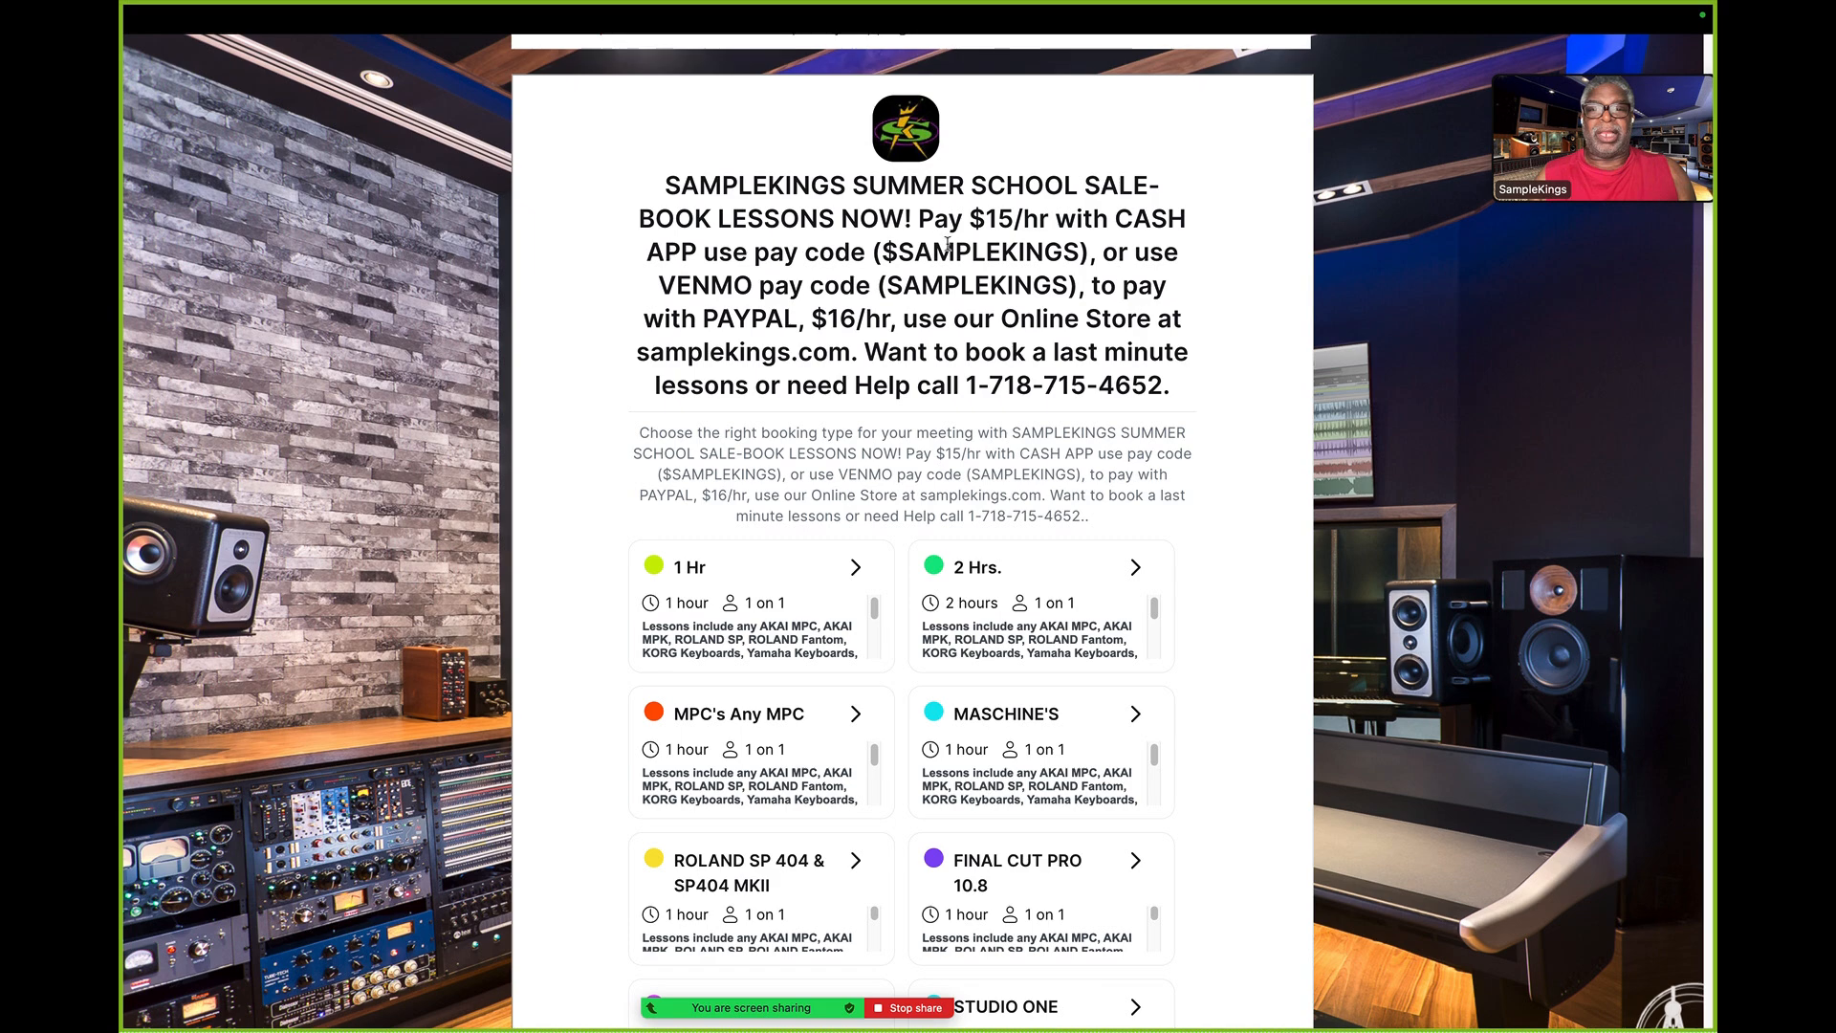
drag(882, 251, 1064, 254)
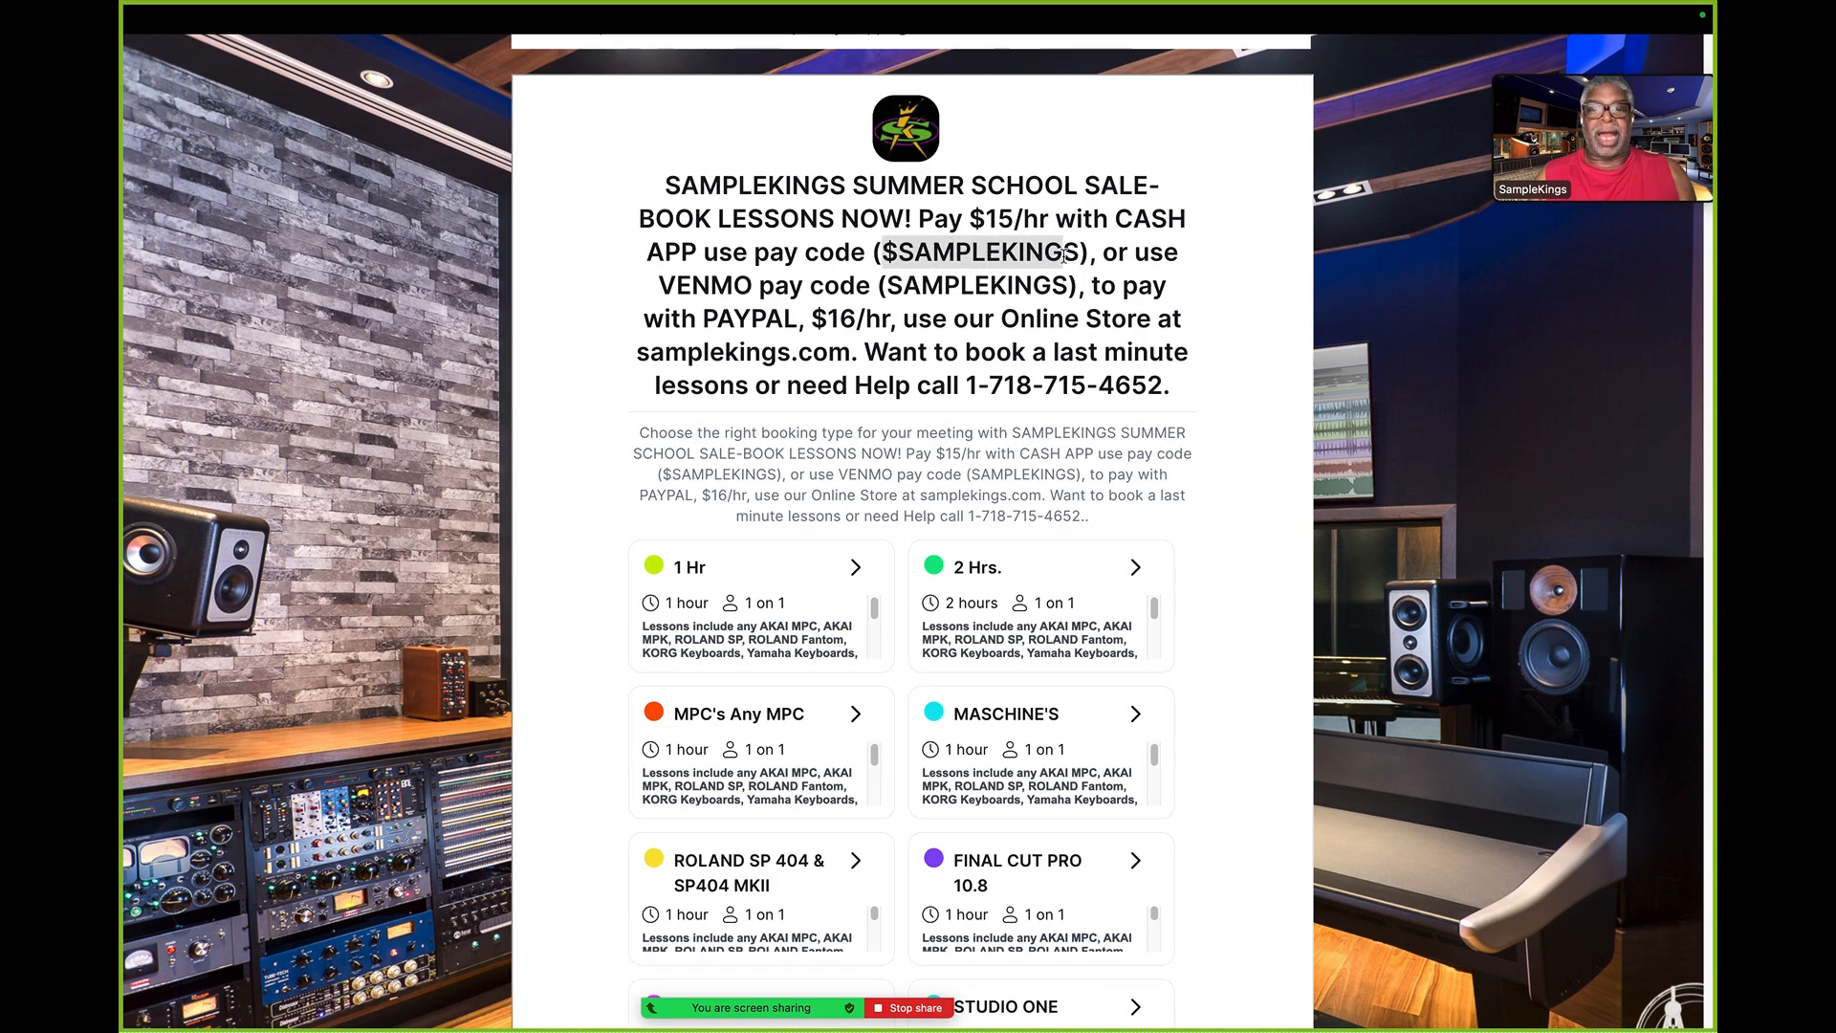
drag(891, 284, 1070, 289)
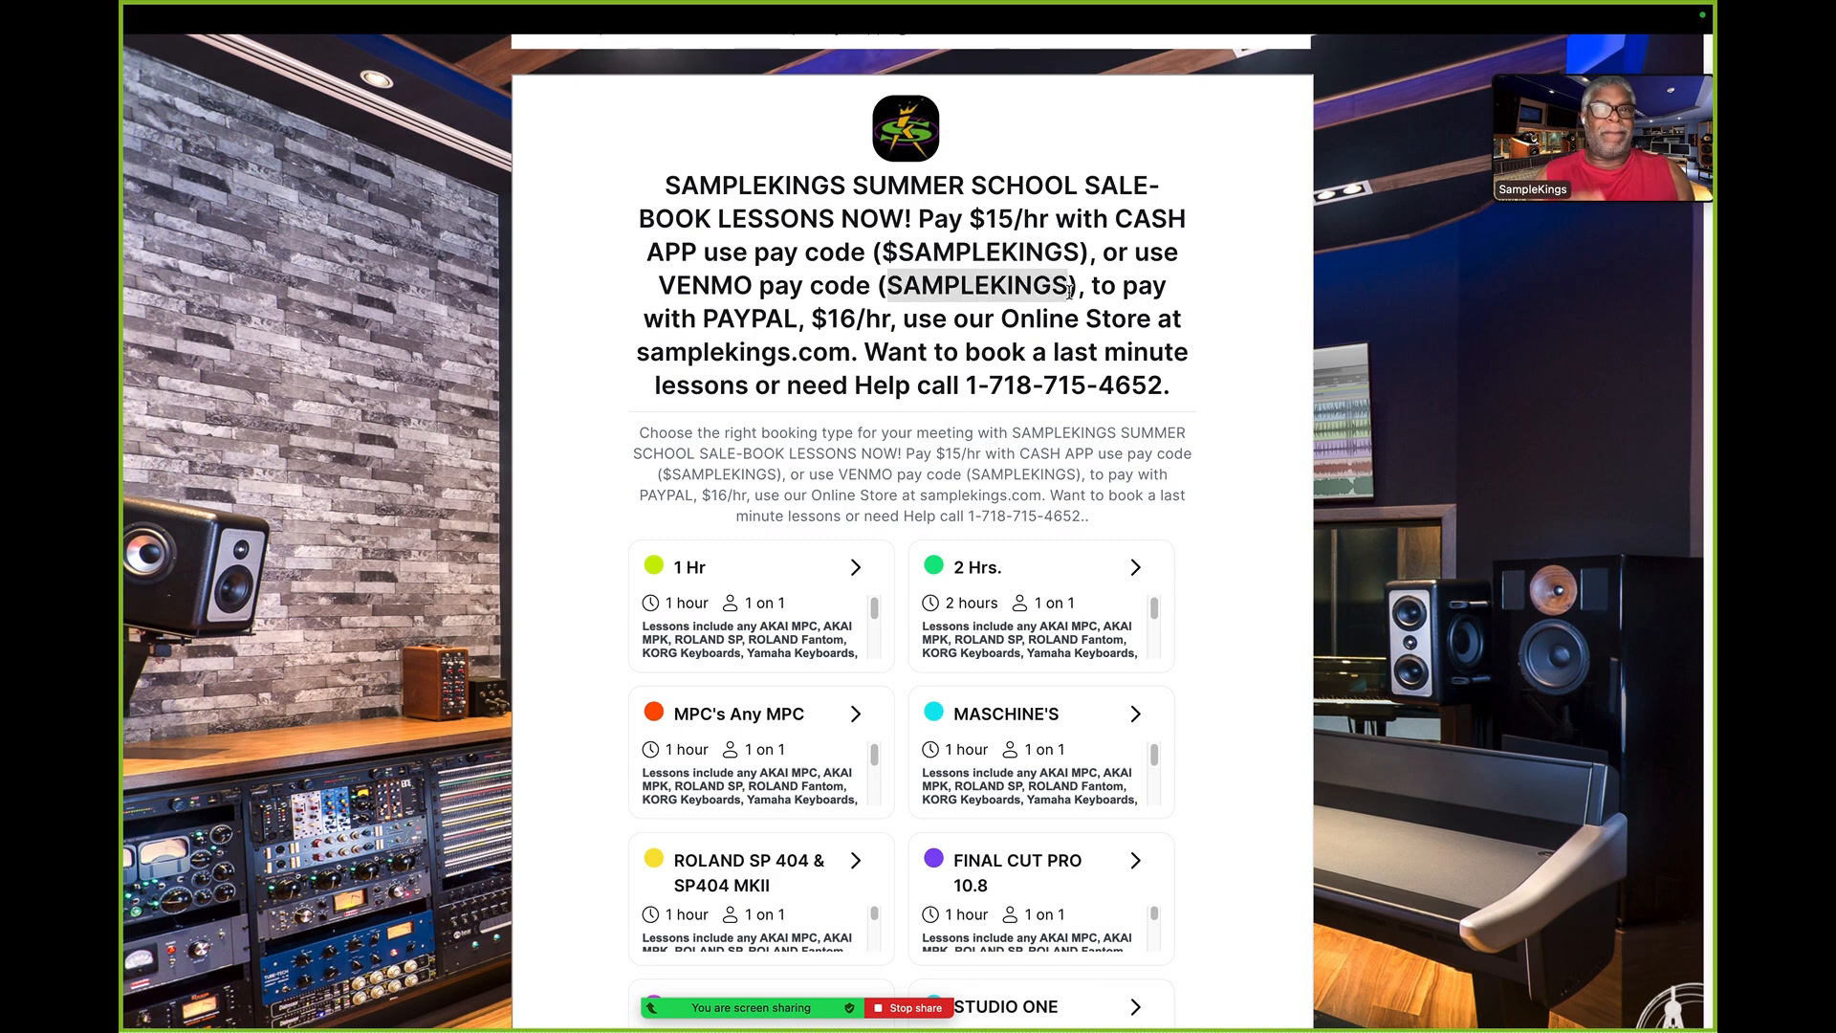
- Open the SampleKings online store and review the Zoom lesson packages and one-year memberships
scroll(1069, 290, up, 6)
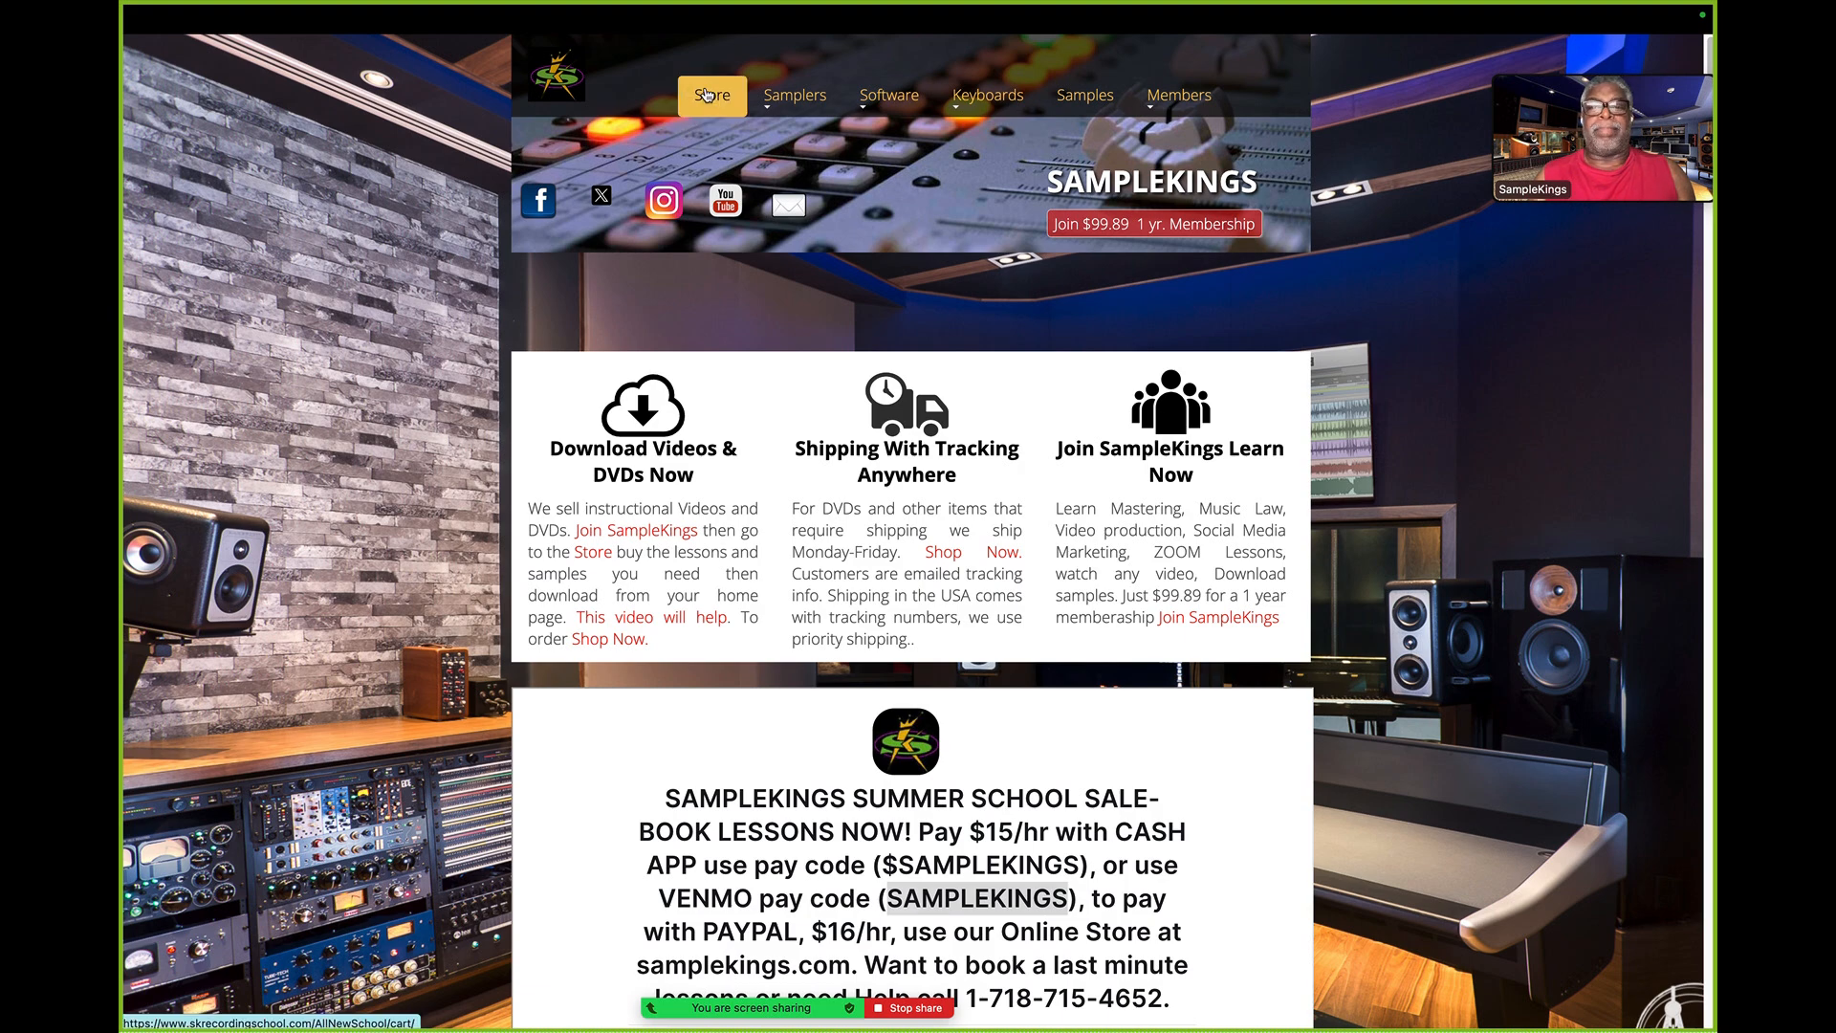
click(708, 95)
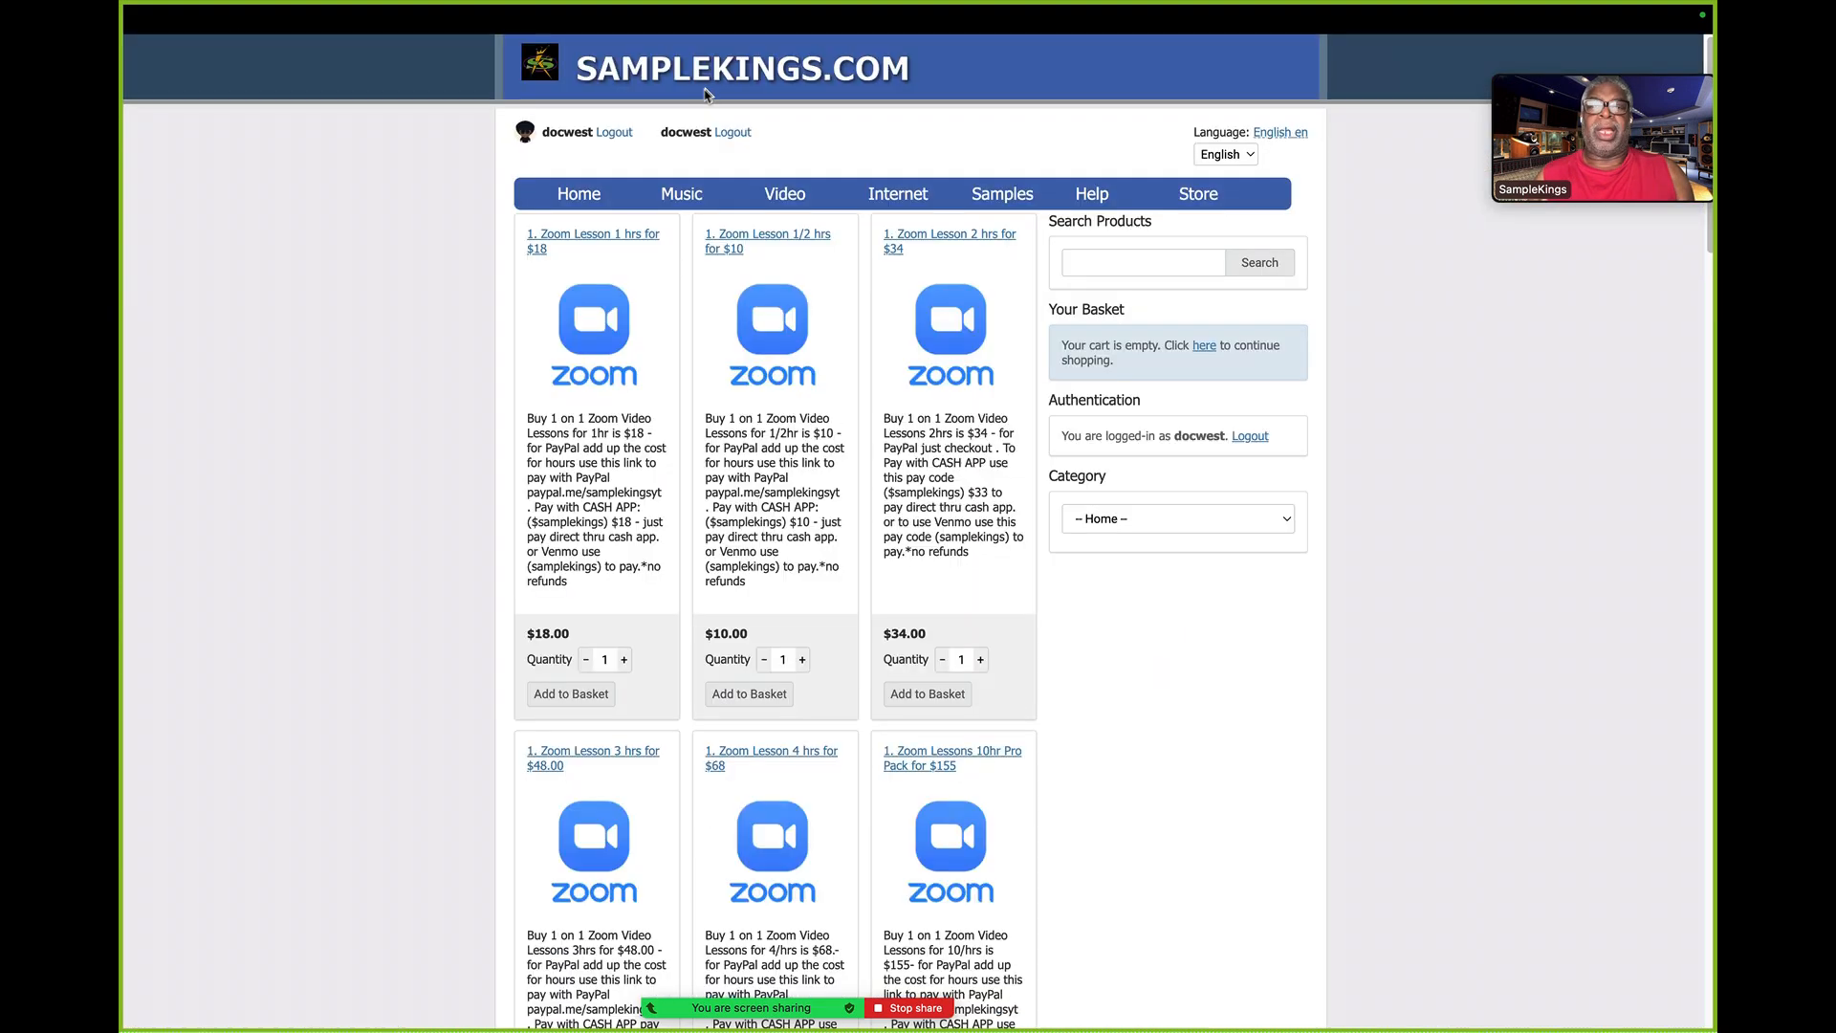
mouse_move(709, 194)
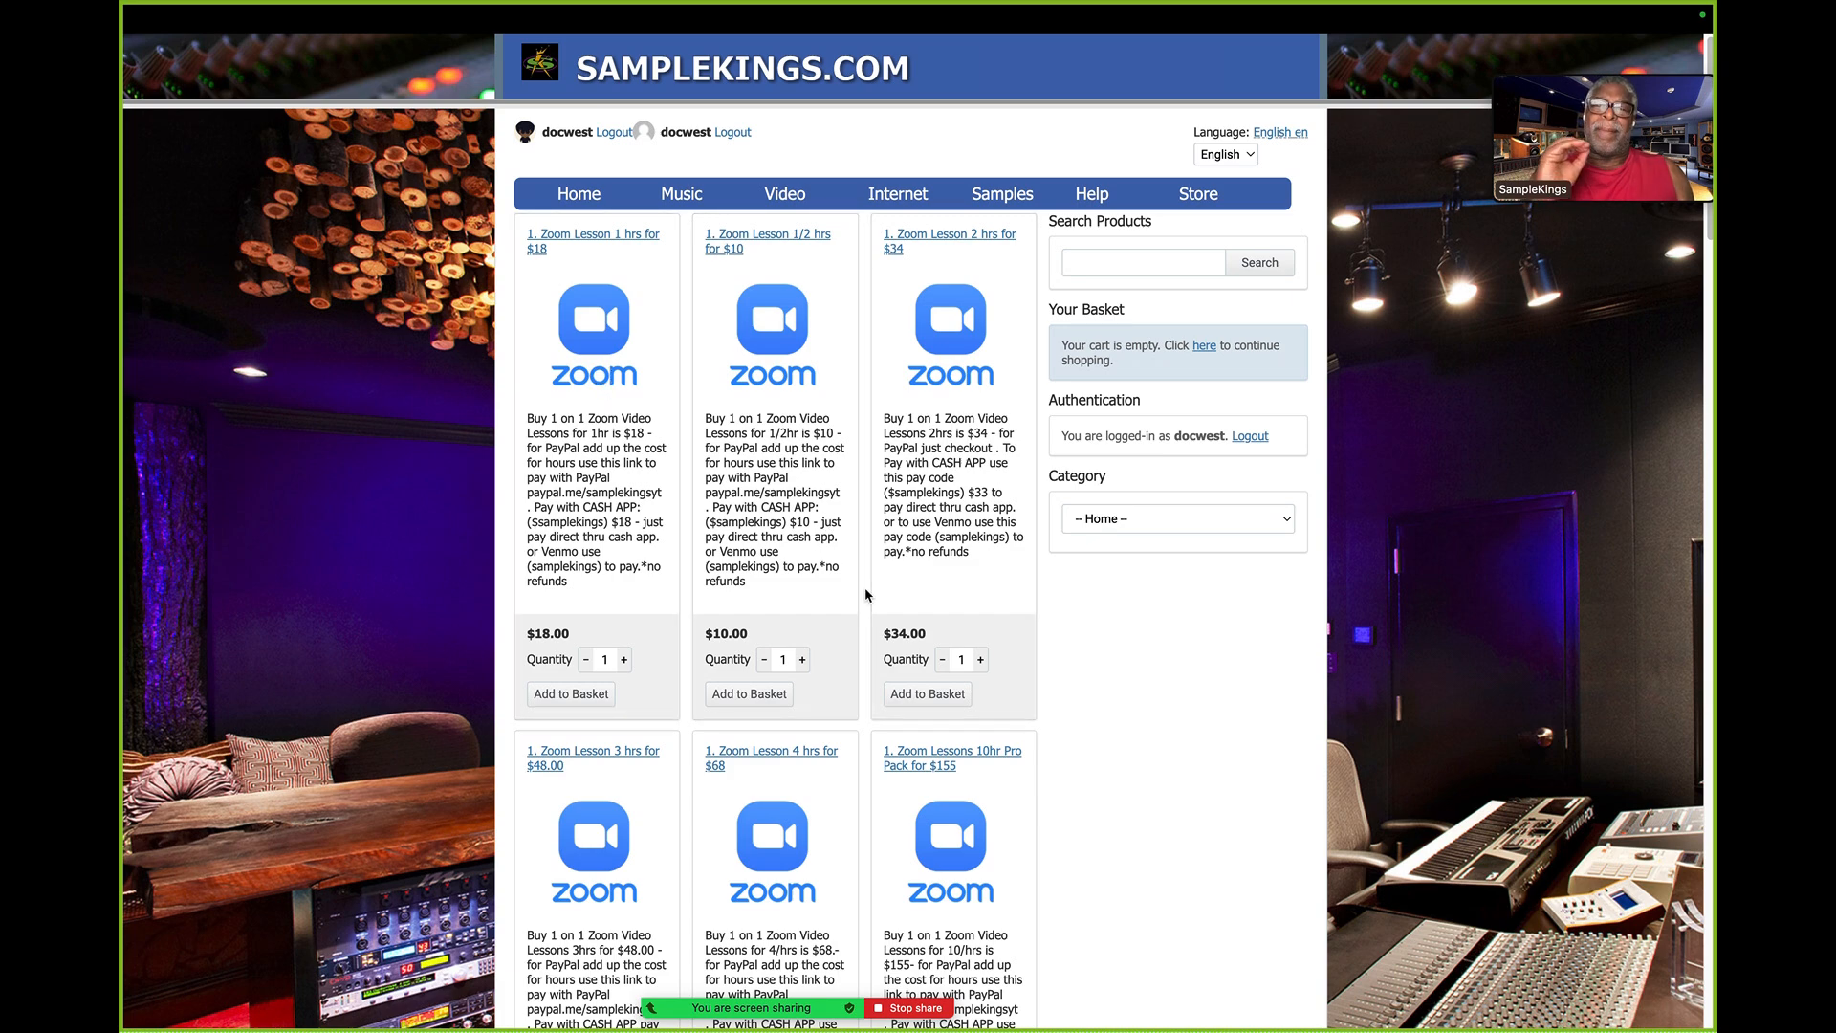
scroll(866, 595, down, 5)
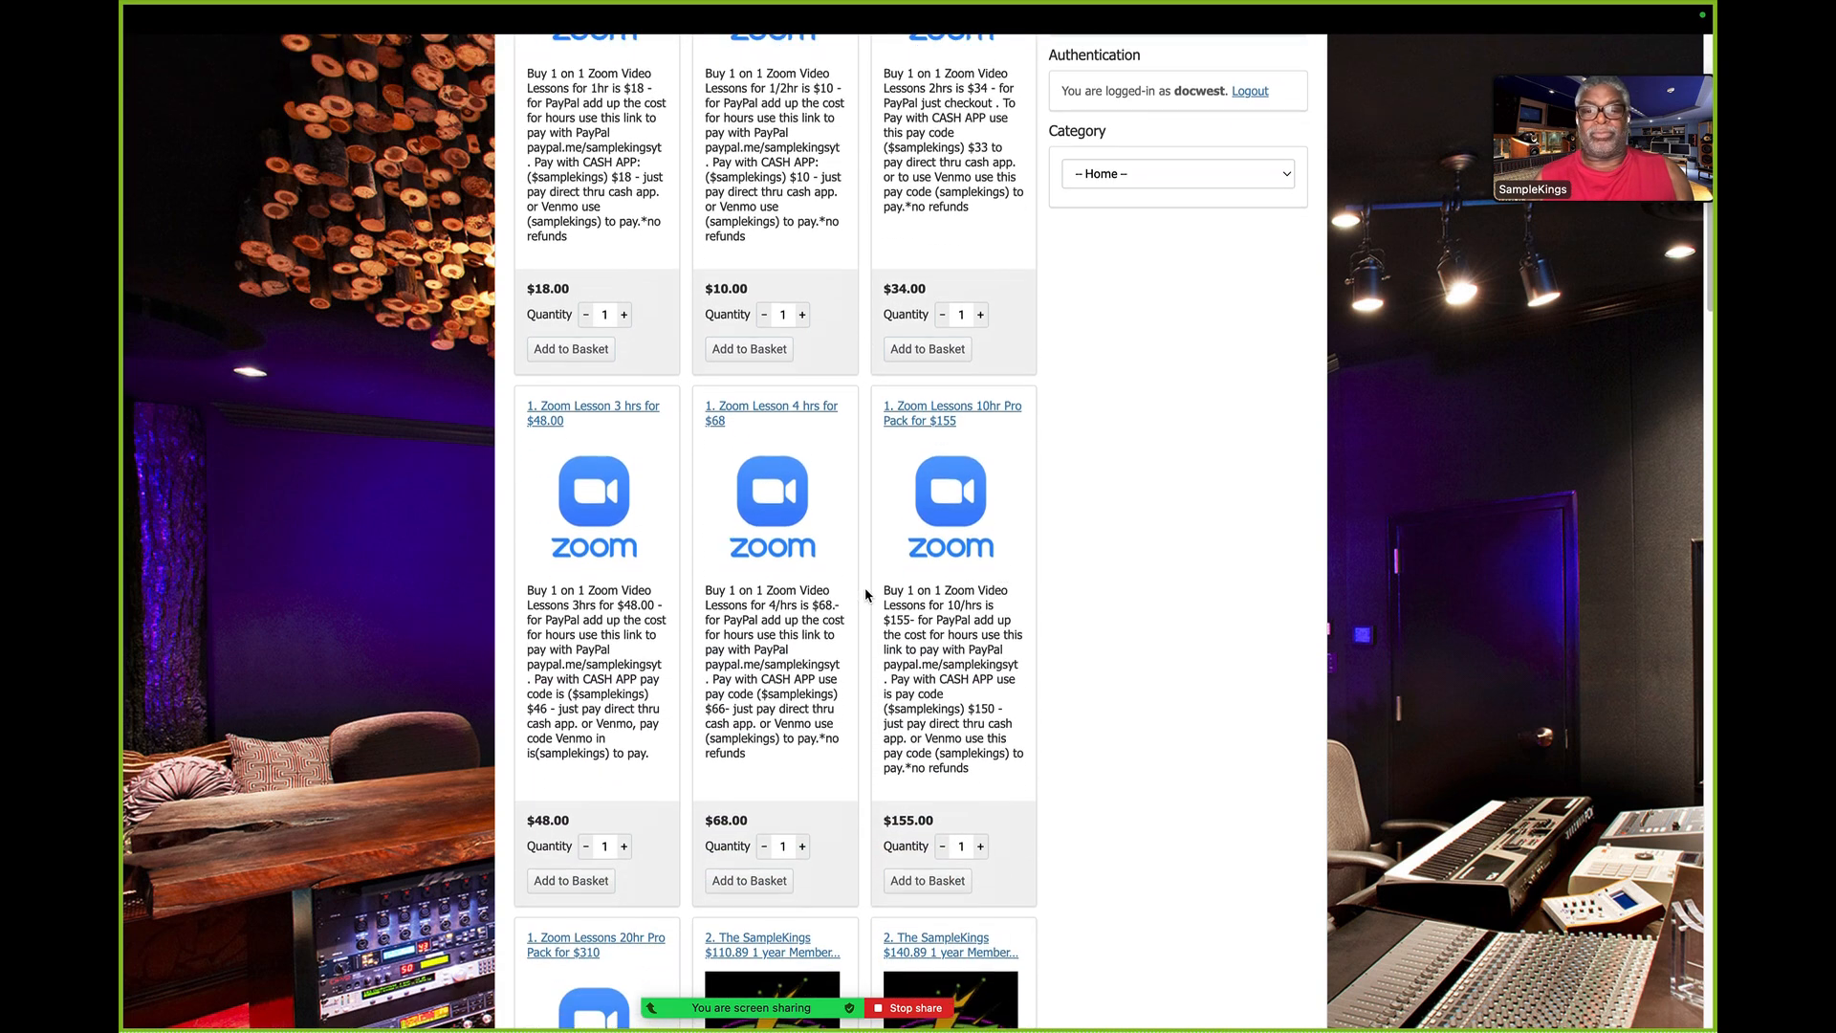
scroll(866, 595, down, 2)
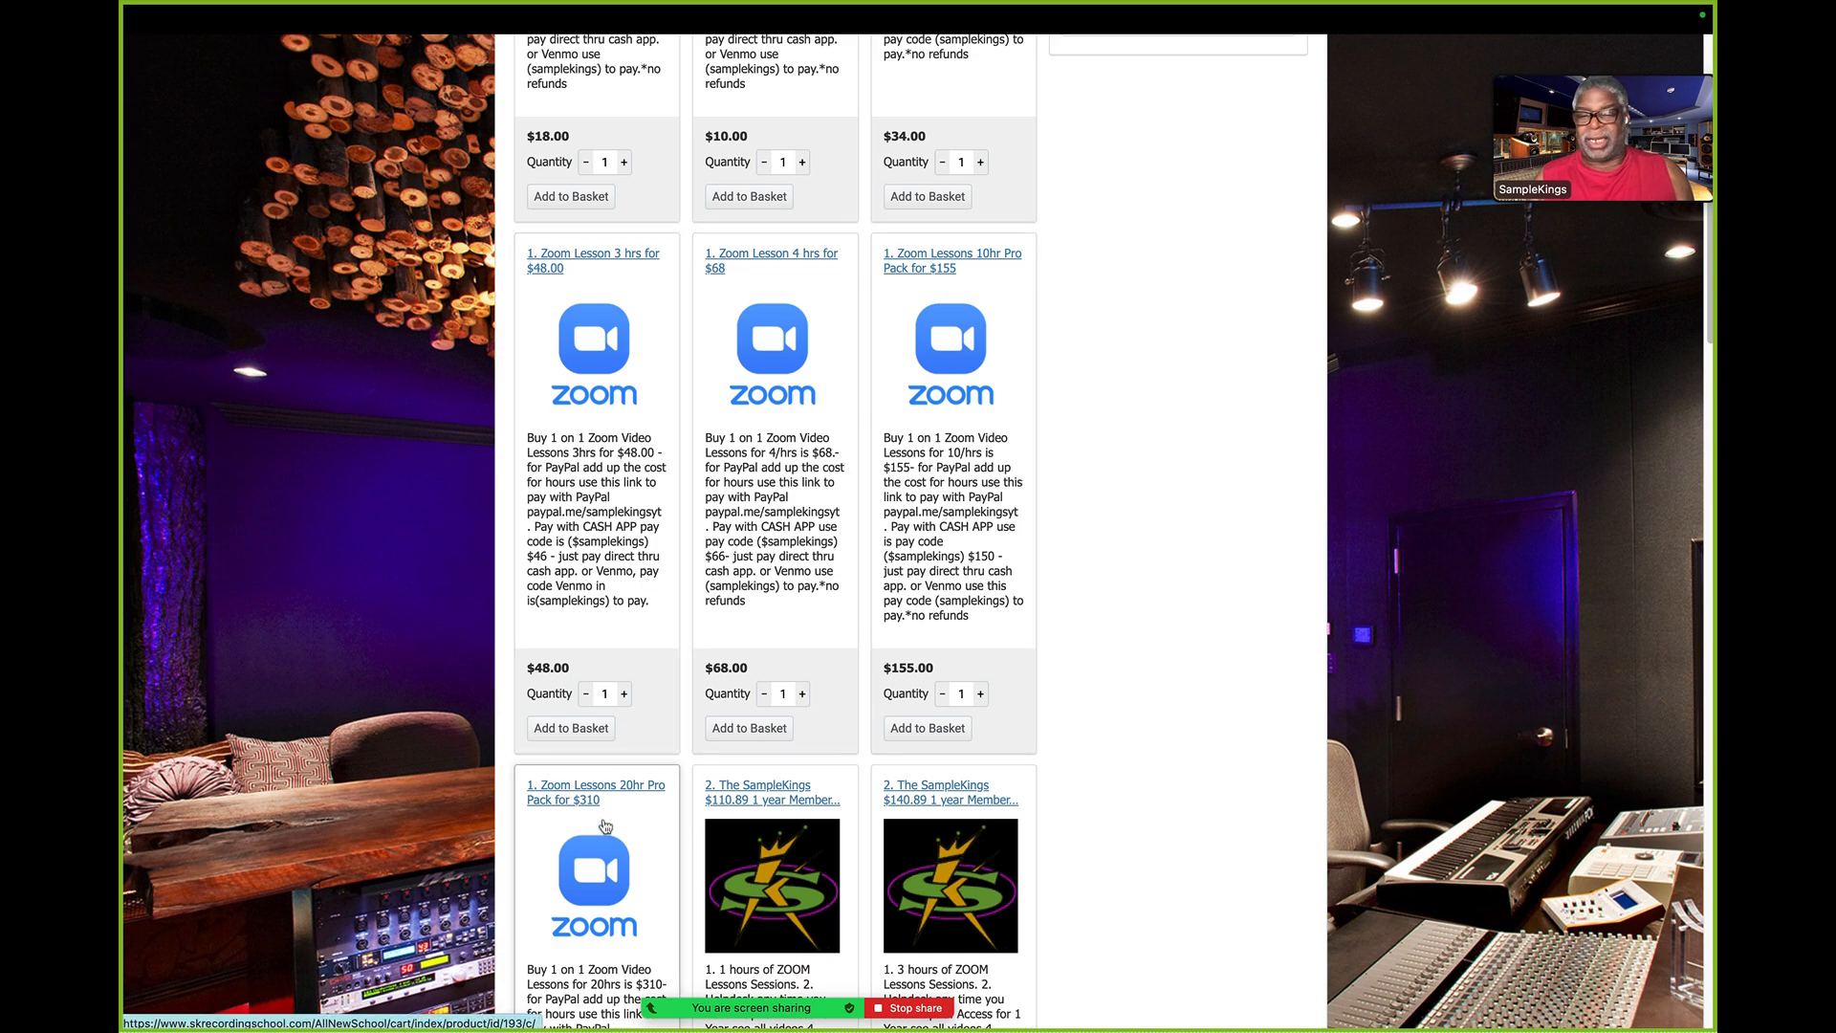
scroll(602, 823, down, 4)
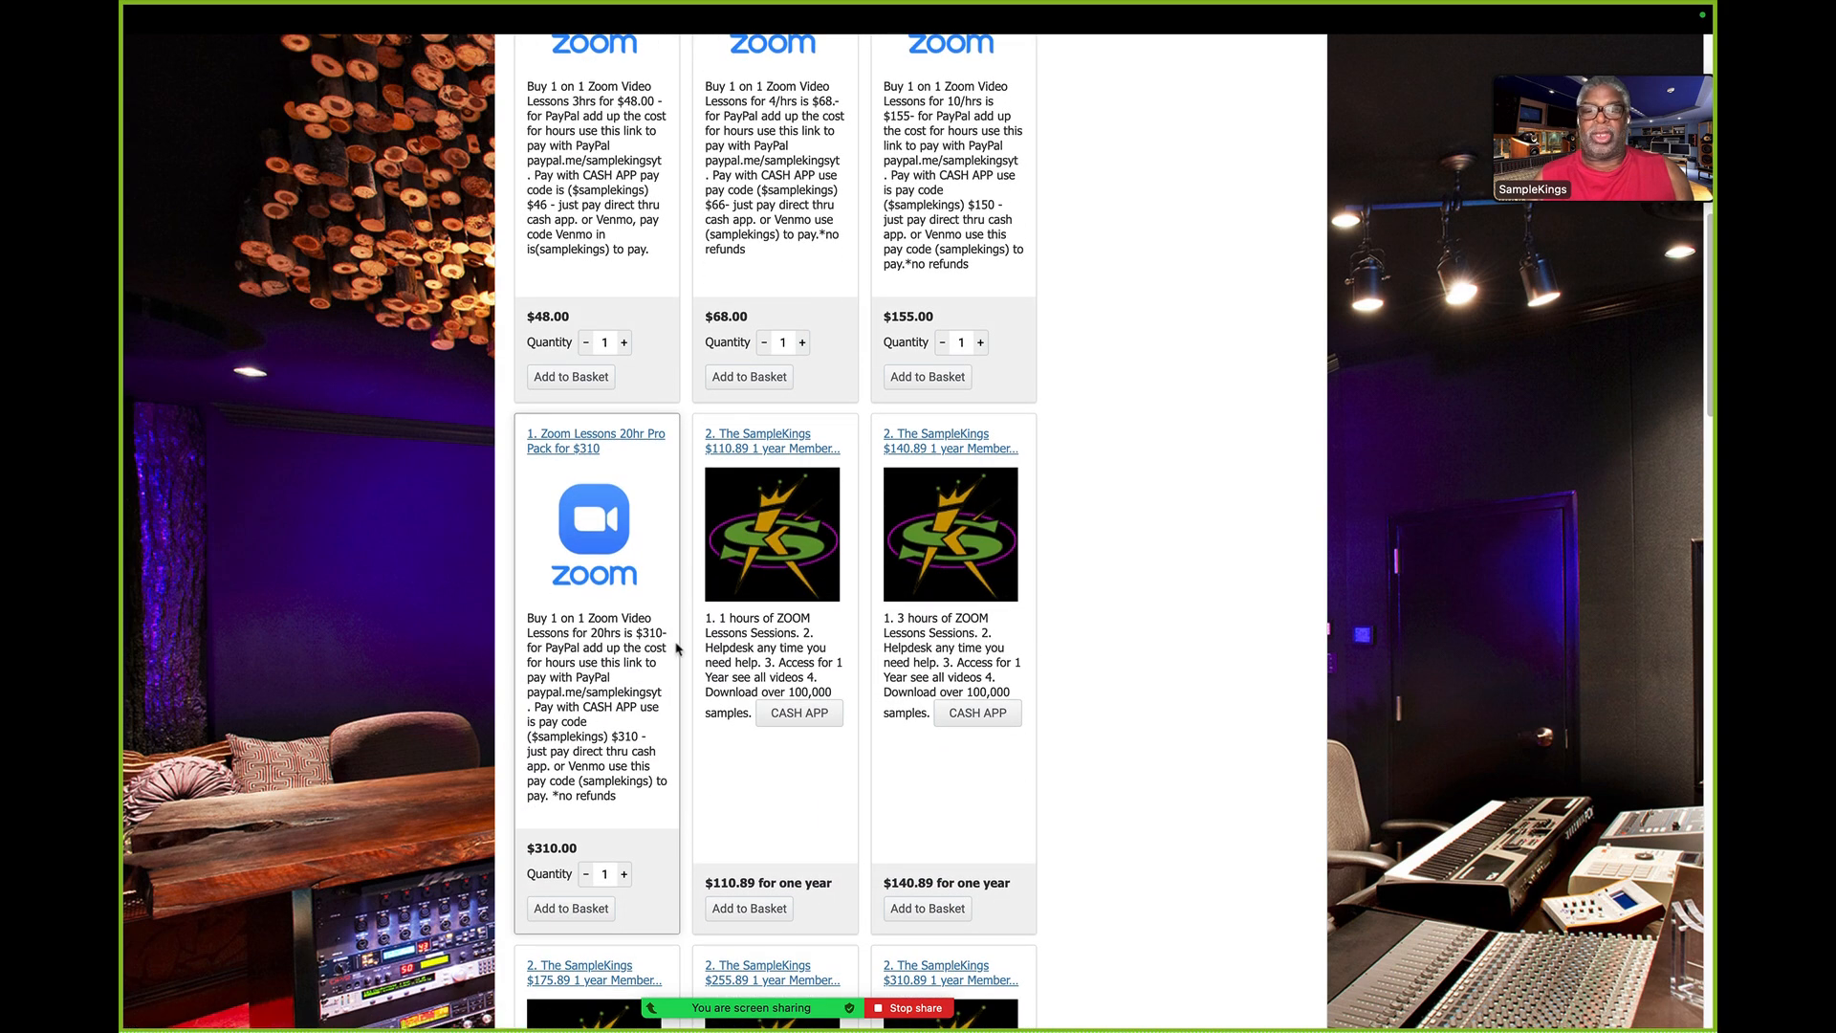
scroll(1043, 608, up, 7)
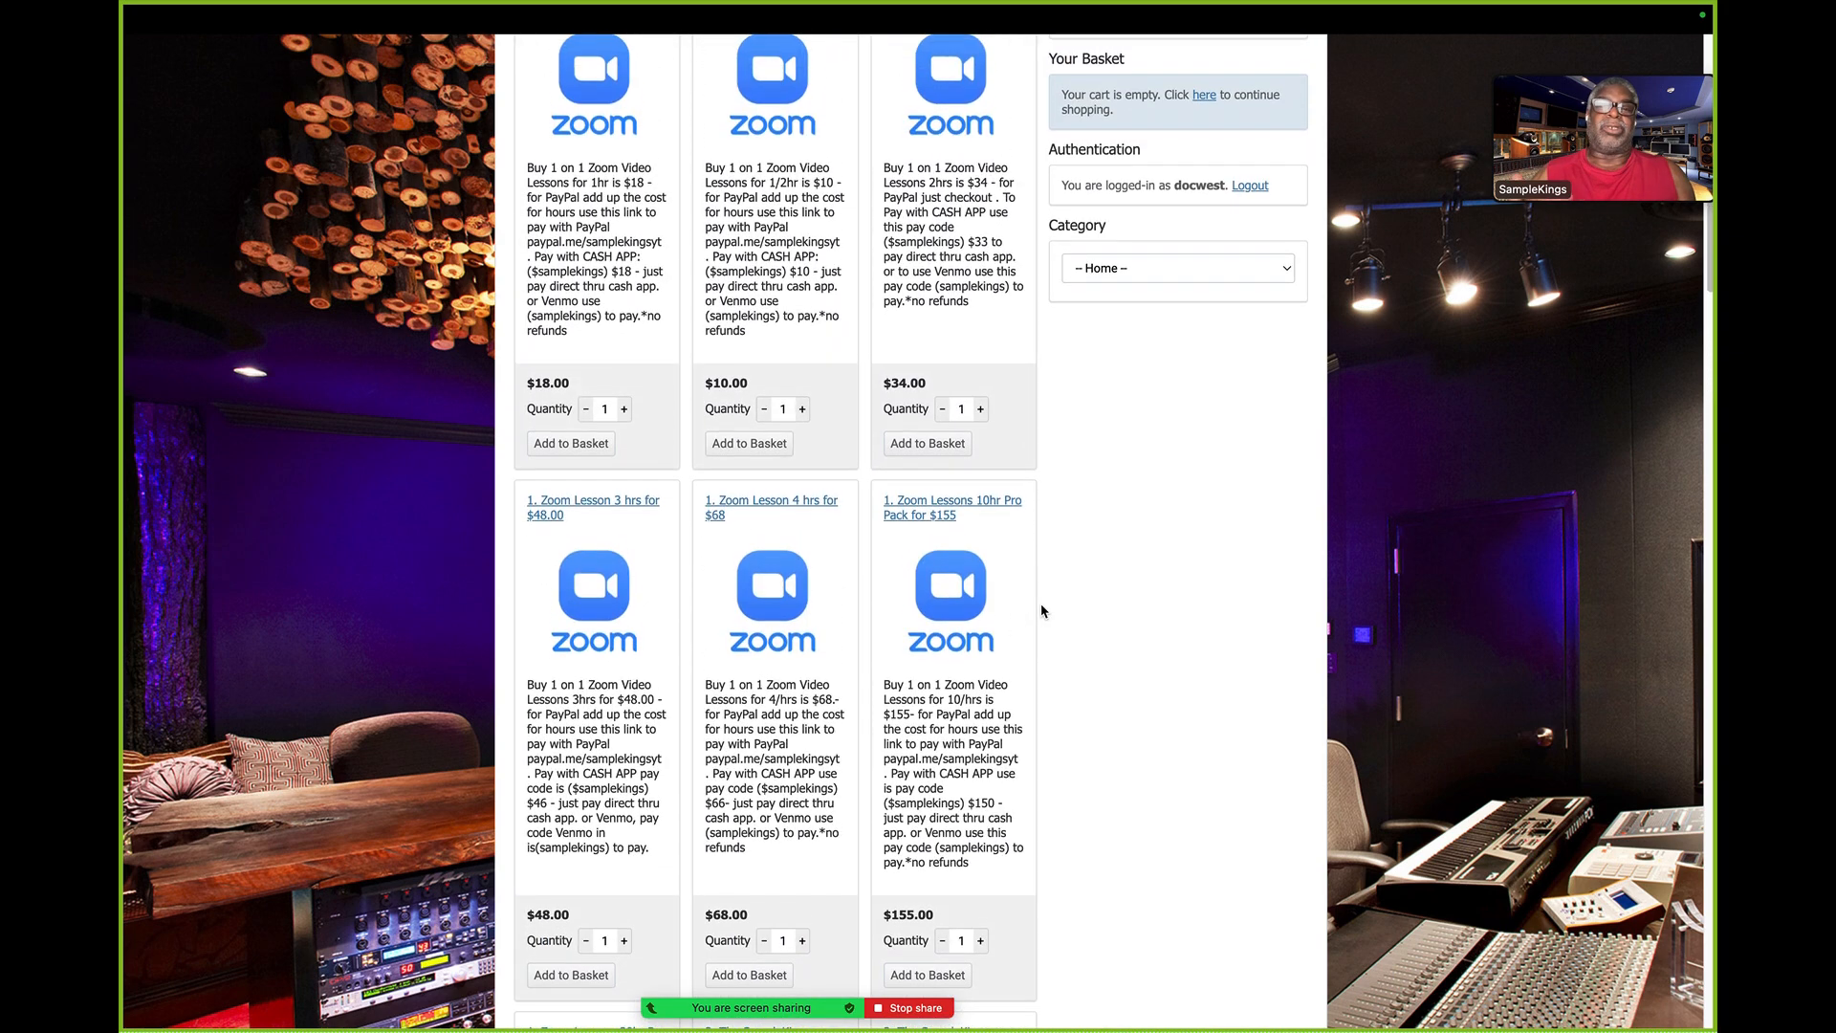
scroll(1043, 611, up, 1)
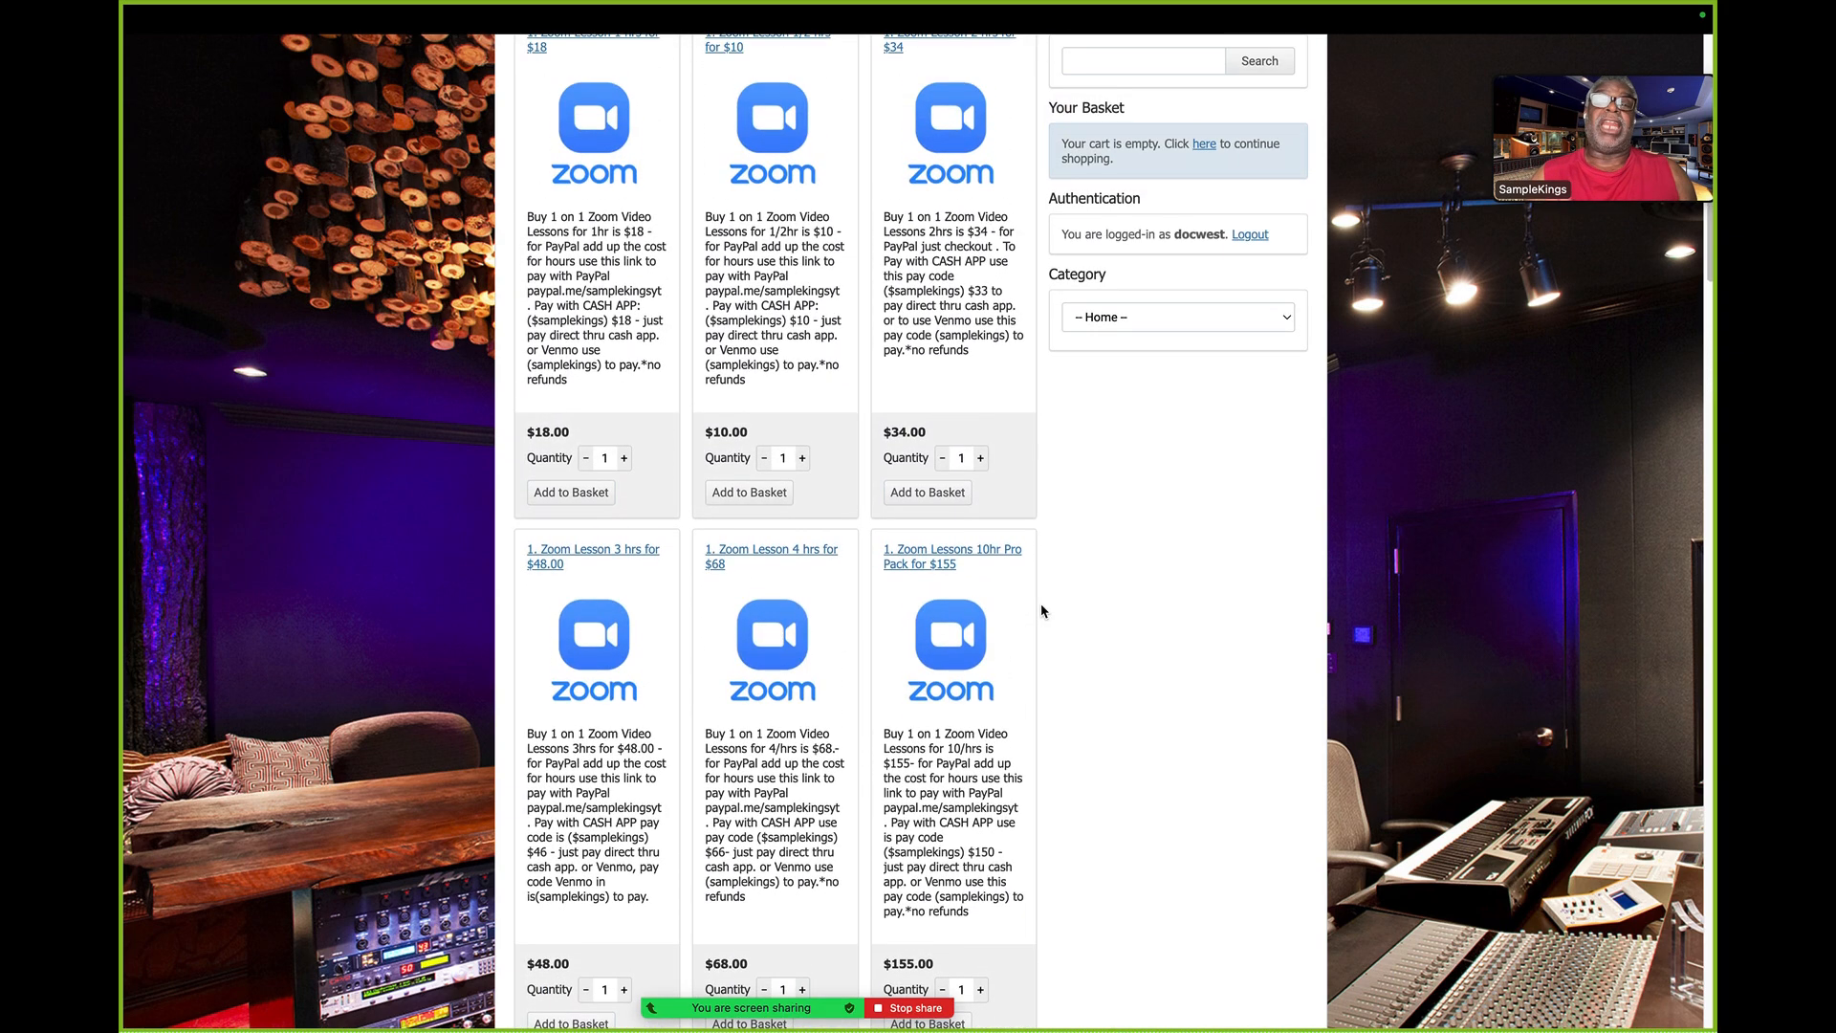
scroll(1043, 611, up, 3)
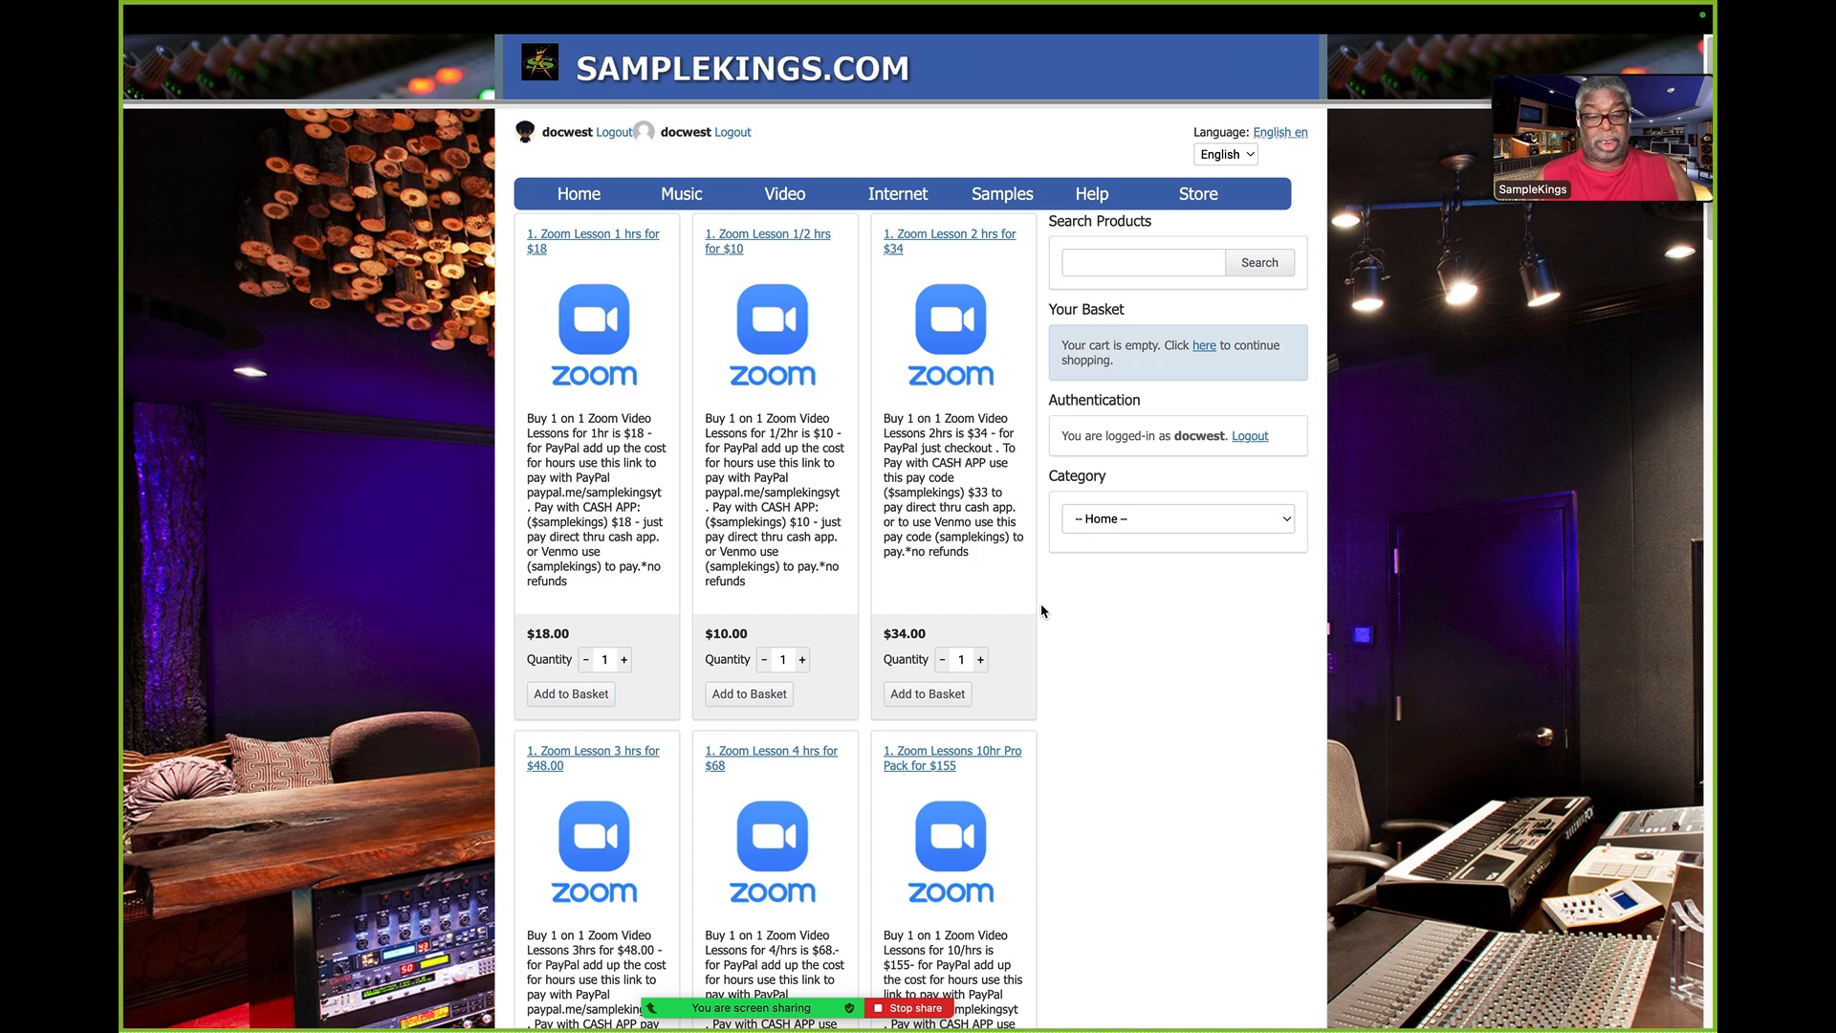
- Return to the SampleKings lesson booking page and highlight the help phone number in the sale heading
key(ctrl+shift+Tab)
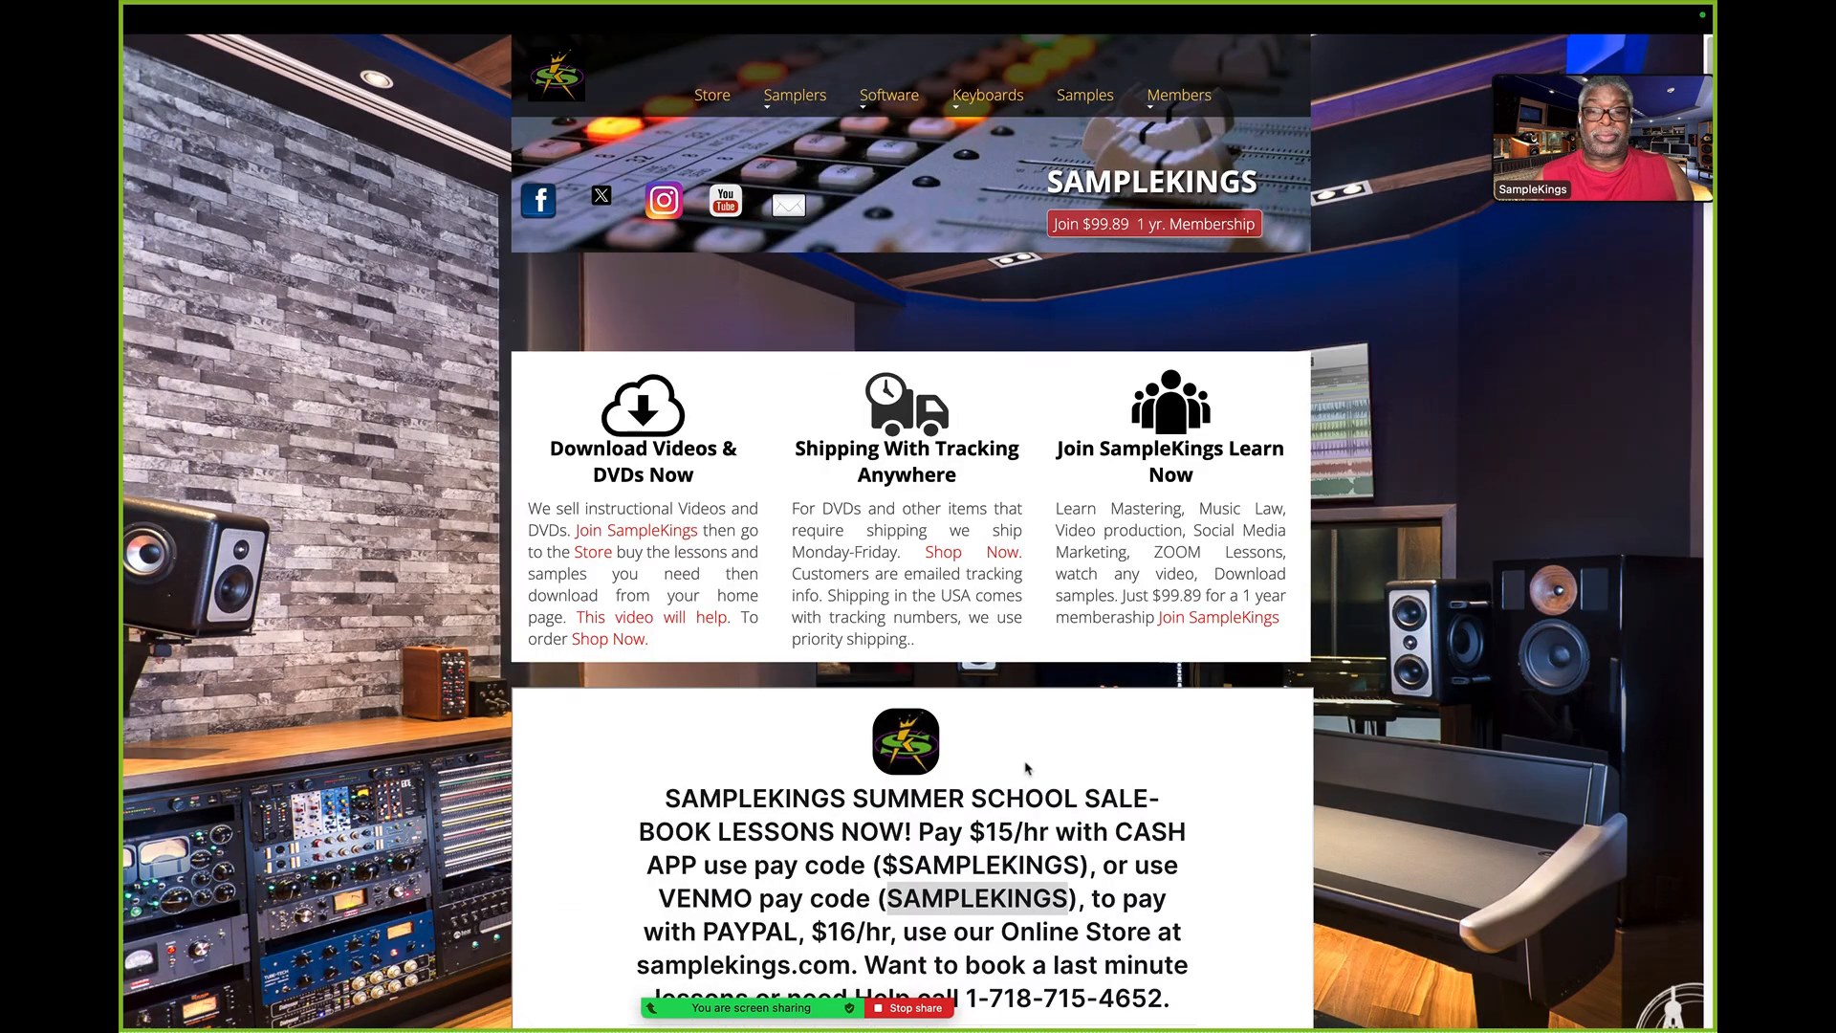
scroll(1038, 796, down, 3)
scroll(1037, 796, down, 4)
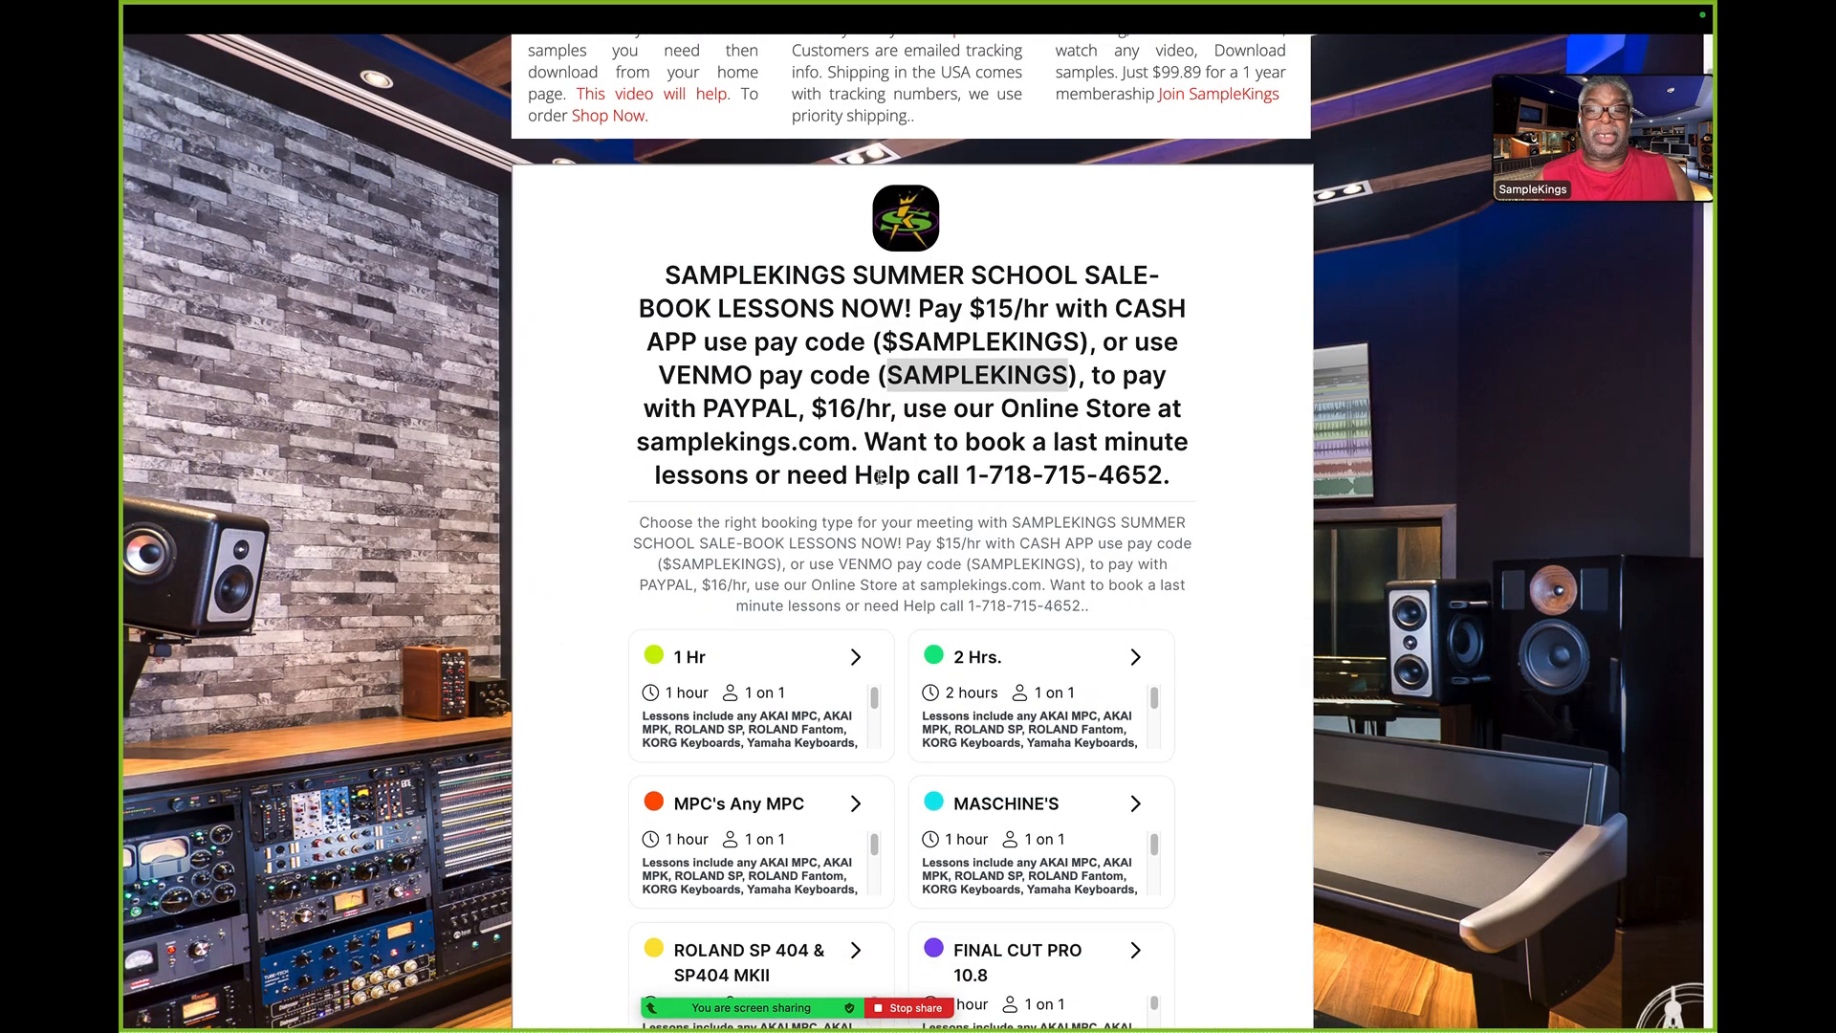
drag(856, 478, 1165, 495)
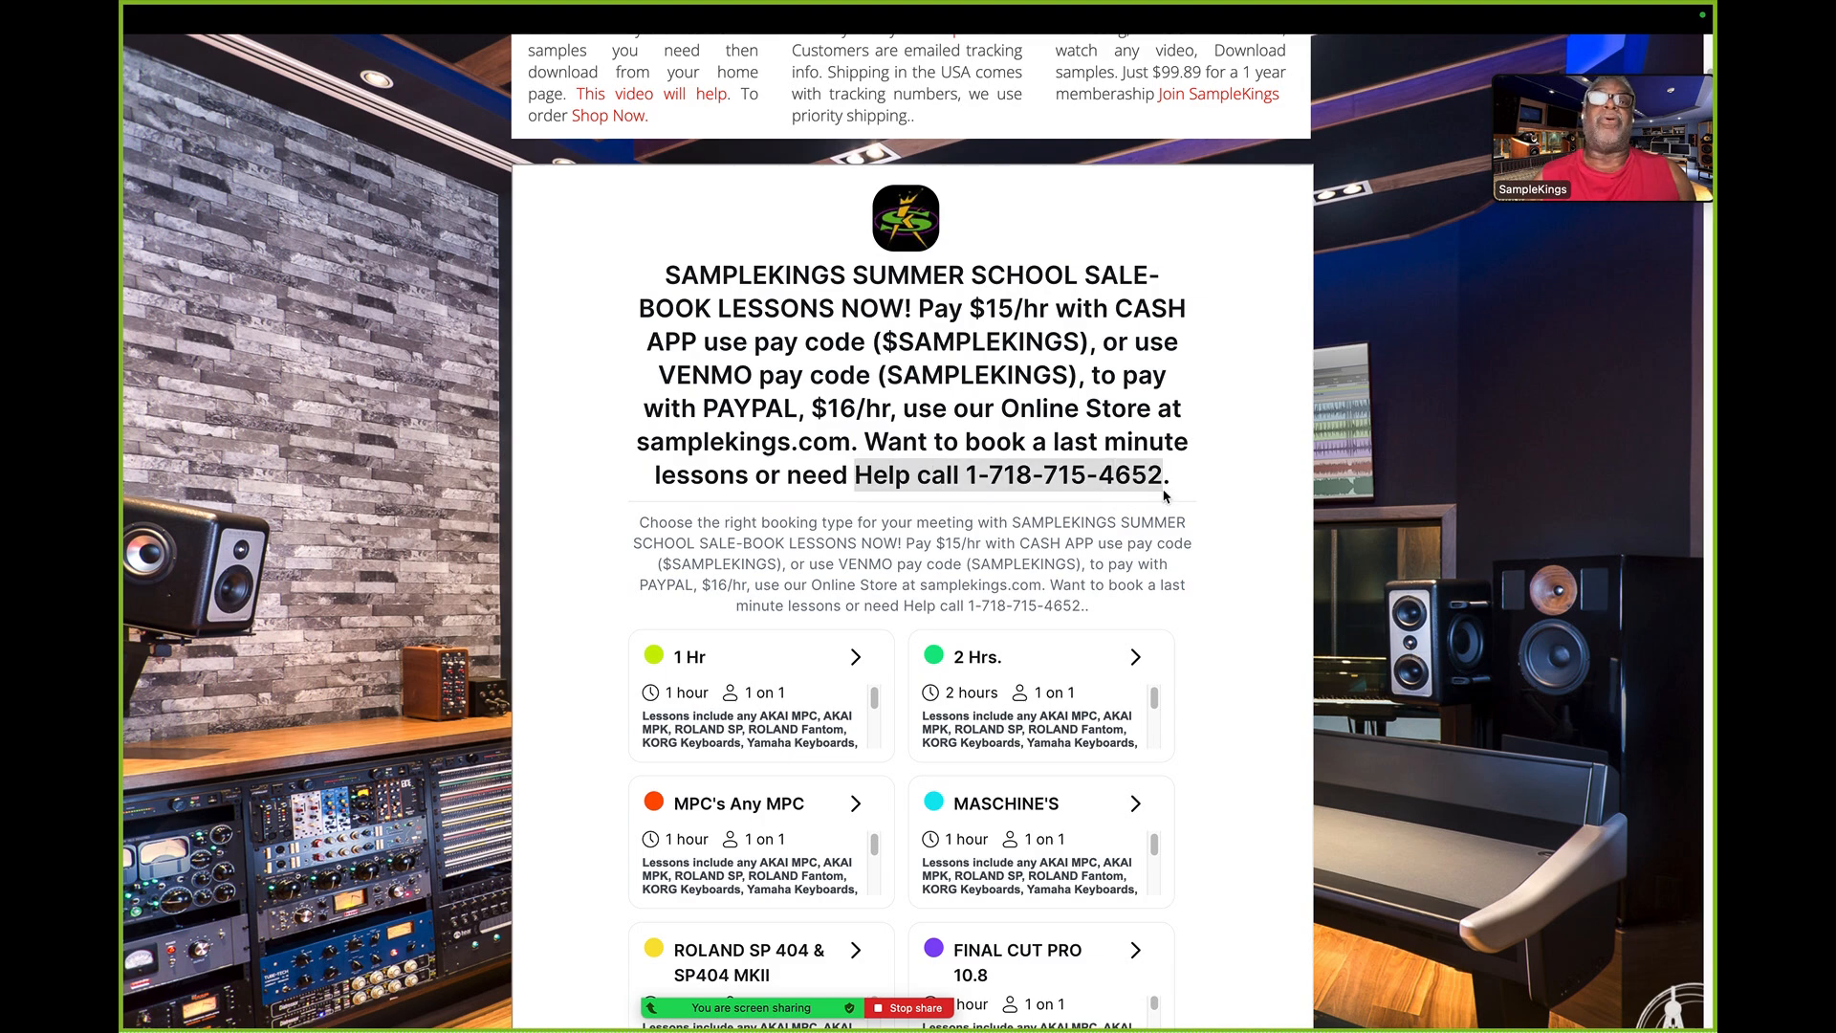